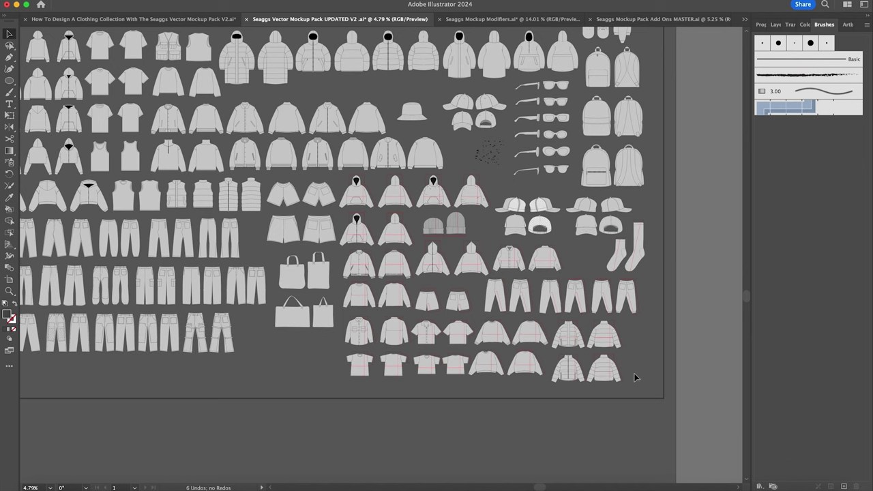
# Select the block of mockups in the artboard's lower-right area, compare it with the full pack, and clear the selection.
pyautogui.click(354, 197)
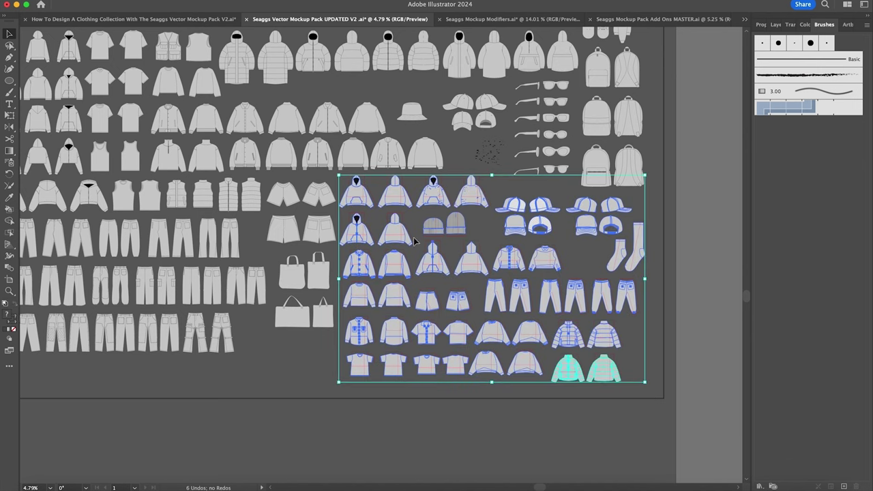
pyautogui.moveTo(408, 144); pyautogui.dragTo(488, 201)
pyautogui.press('z')
pyautogui.moveTo(561, 254); pyautogui.dragTo(464, 248)
pyautogui.press('v')
pyautogui.moveTo(491, 212); pyautogui.dragTo(481, 229)
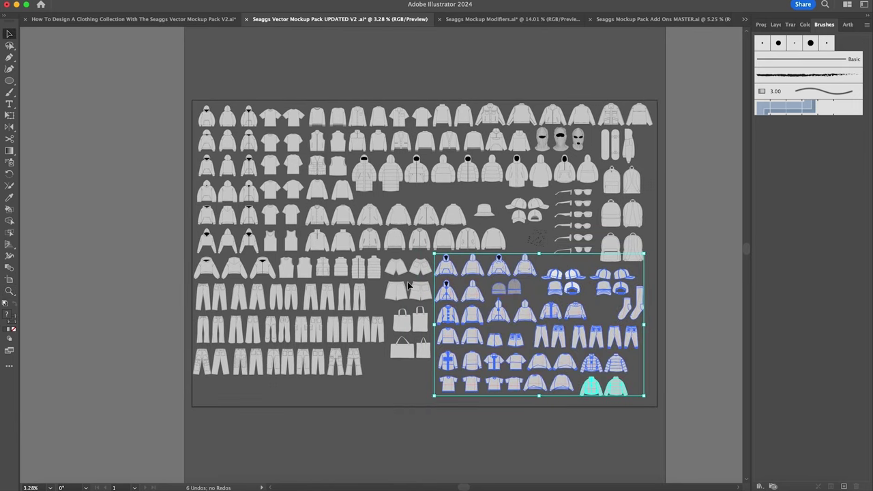
pyautogui.hscroll(5, 408, 285)
pyautogui.scroll(-2, 407, 285)
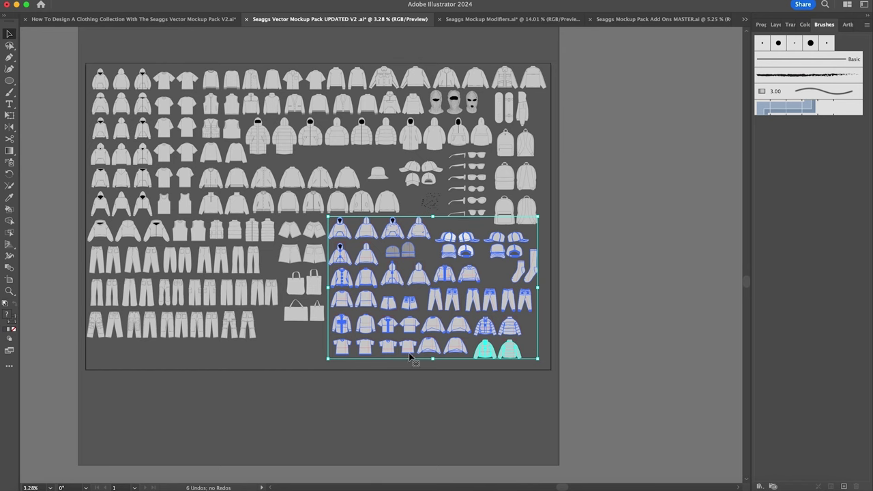
pyautogui.hscroll(-2, 424, 279)
pyautogui.scroll(1, 424, 280)
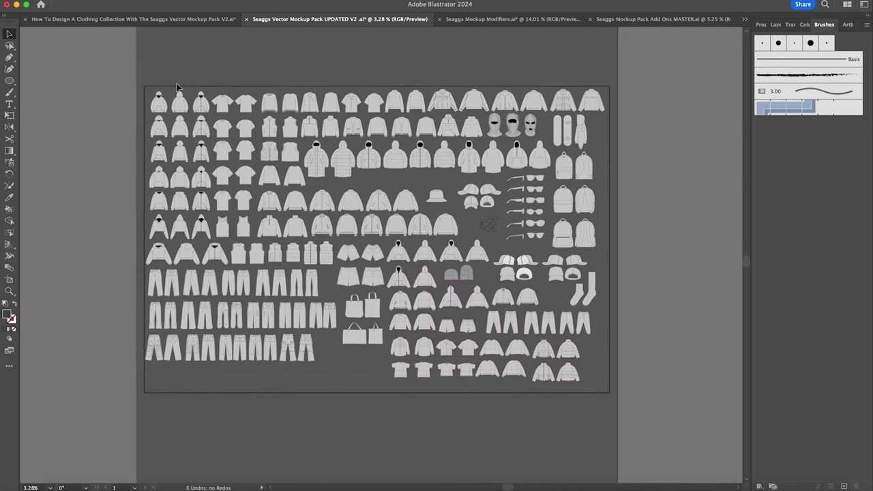
pyautogui.click(533, 255)
pyautogui.click(601, 352)
pyautogui.hscroll(-1, 454, 231)
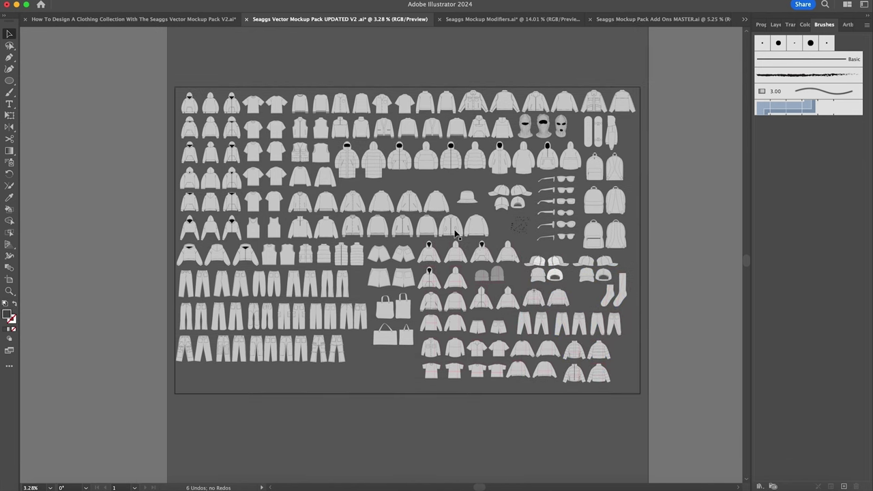
# Examine the trousers, hoodies, T-shirts and tank tops in the mockup pack up close.
pyautogui.scroll(1, 455, 232)
pyautogui.press('z')
pyautogui.moveTo(356, 176); pyautogui.dragTo(369, 179)
pyautogui.scroll(-3, 366, 201)
pyautogui.moveTo(344, 232); pyautogui.dragTo(466, 232)
pyautogui.hscroll(-2, 465, 232)
pyautogui.scroll(-1, 466, 232)
pyautogui.press('v')
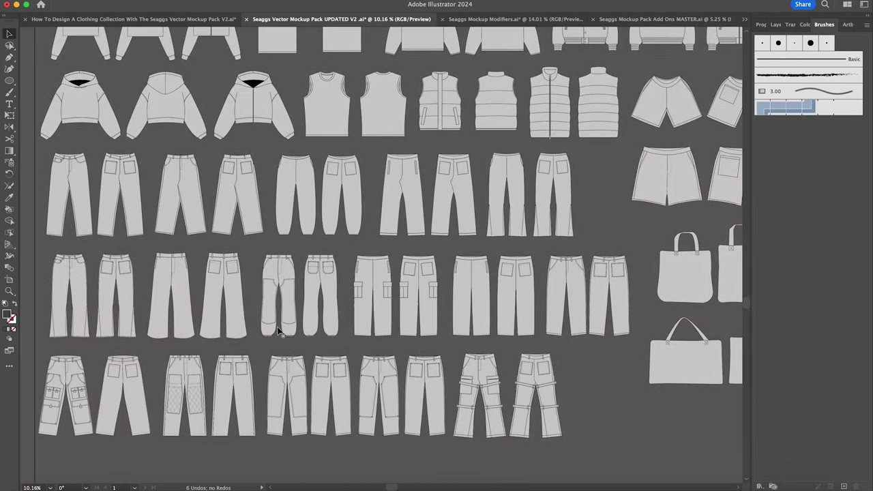
pyautogui.scroll(10, 264, 232)
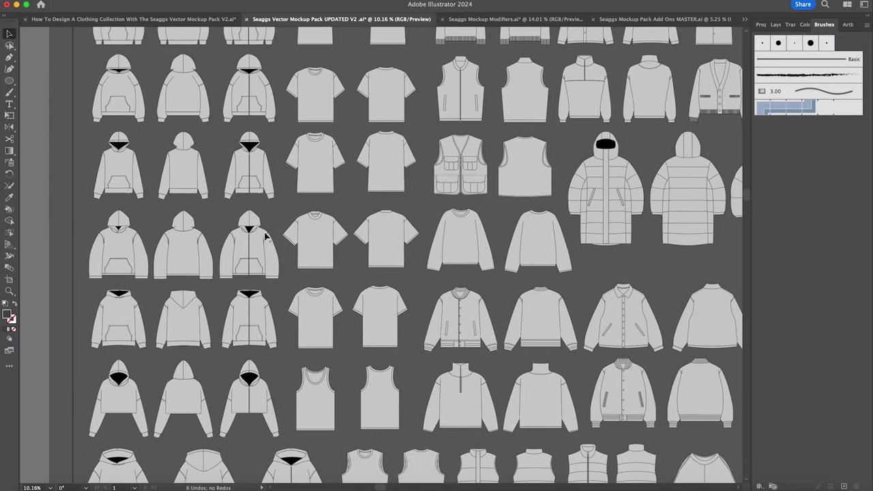
pyautogui.scroll(-5, 208, 311)
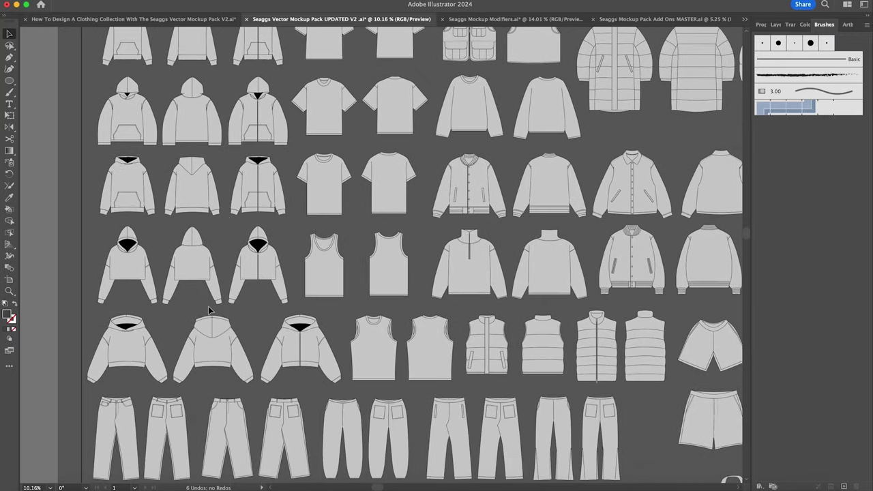
pyautogui.scroll(4, 207, 407)
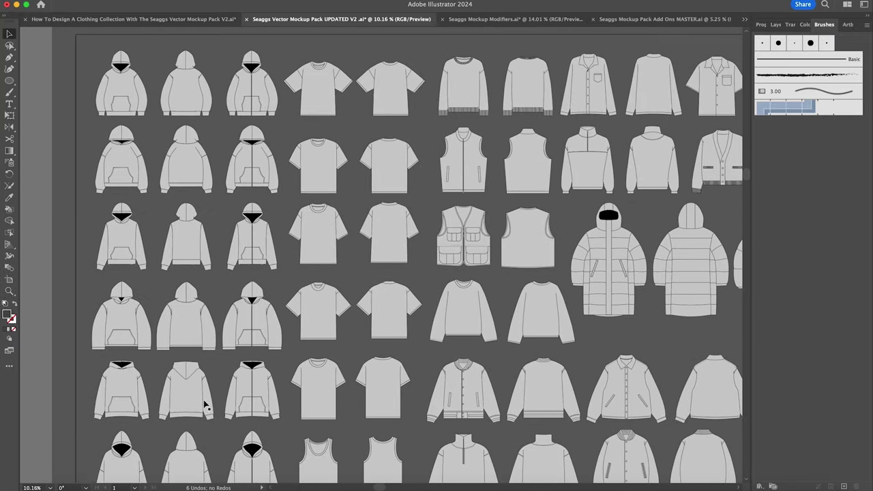
# Examine the vests, cardigans, puffer coats, jackets and hats across the middle of the mockup pack.
pyautogui.scroll(-2, 183, 337)
pyautogui.hscroll(8, 357, 341)
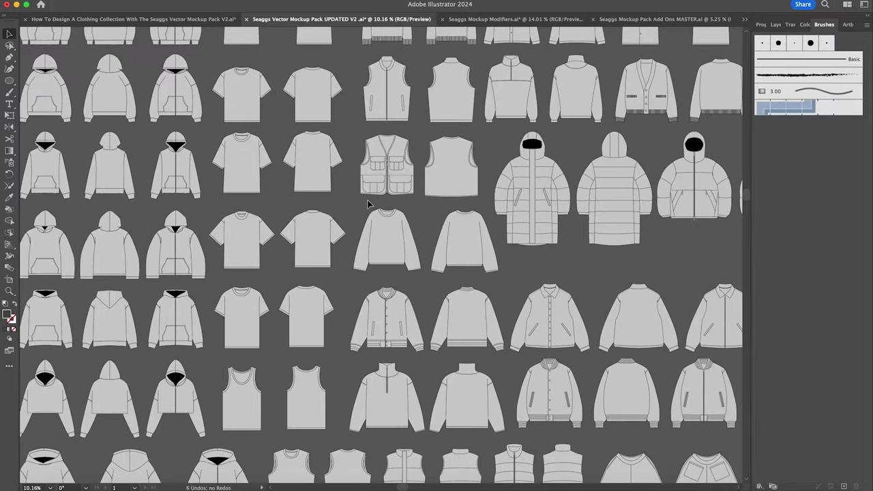
pyautogui.scroll(2, 370, 200)
pyautogui.hscroll(4, 478, 333)
pyautogui.scroll(3, 478, 334)
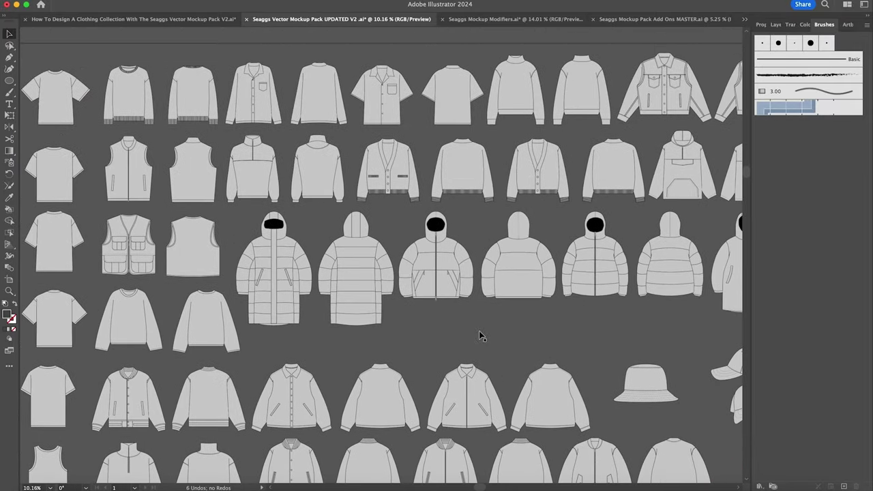
pyautogui.hscroll(6, 542, 247)
pyautogui.scroll(-15, 539, 245)
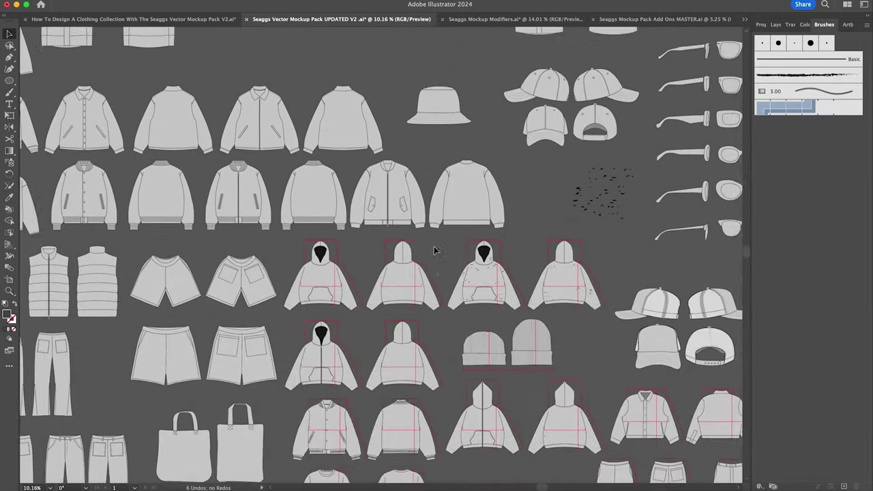
pyautogui.scroll(5, 432, 247)
pyautogui.hscroll(10, 409, 273)
pyautogui.scroll(8, 382, 287)
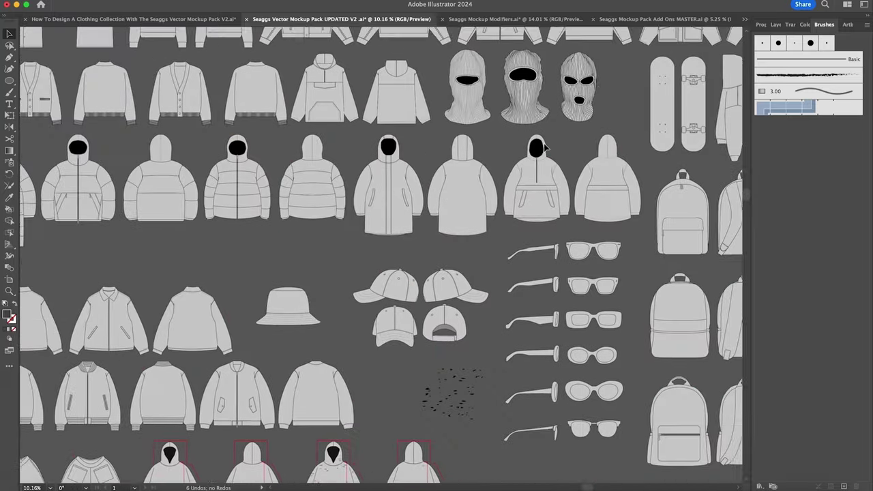
# Examine the balaclavas, skateboards, backpacks, caps and sunglasses mockups up close.
pyautogui.hscroll(5, 353, 303)
pyautogui.scroll(-2, 353, 302)
pyautogui.scroll(3, 353, 302)
pyautogui.click(554, 197)
pyautogui.click(612, 176)
pyautogui.press('z')
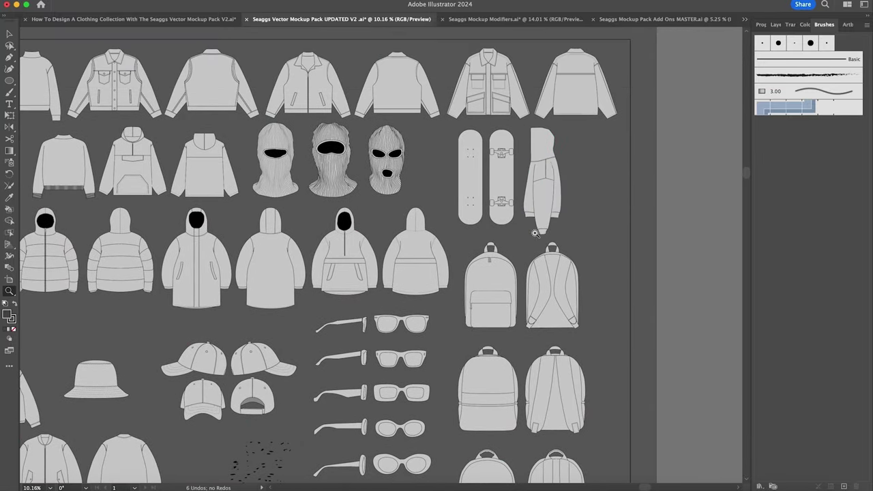
pyautogui.keyDown('alt'); pyautogui.click(535, 233); pyautogui.keyUp('alt')
pyautogui.scroll(-2, 544, 264)
pyautogui.moveTo(380, 247); pyautogui.dragTo(589, 303)
pyautogui.hscroll(4, 589, 303)
pyautogui.scroll(-2, 589, 303)
pyautogui.moveTo(526, 272); pyautogui.dragTo(584, 286)
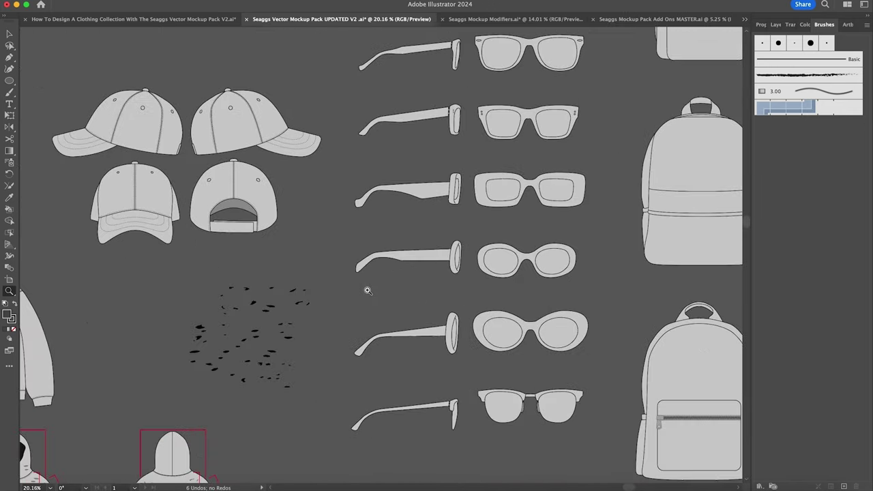
# Return to an overview of the whole mockup pack and check the agenda in the clothing collection tutorial document.
pyautogui.keyDown('alt'); pyautogui.click(368, 290); pyautogui.keyUp('alt')
pyautogui.hscroll(-6, 361, 276)
pyautogui.scroll(-2, 361, 276)
pyautogui.press('v')
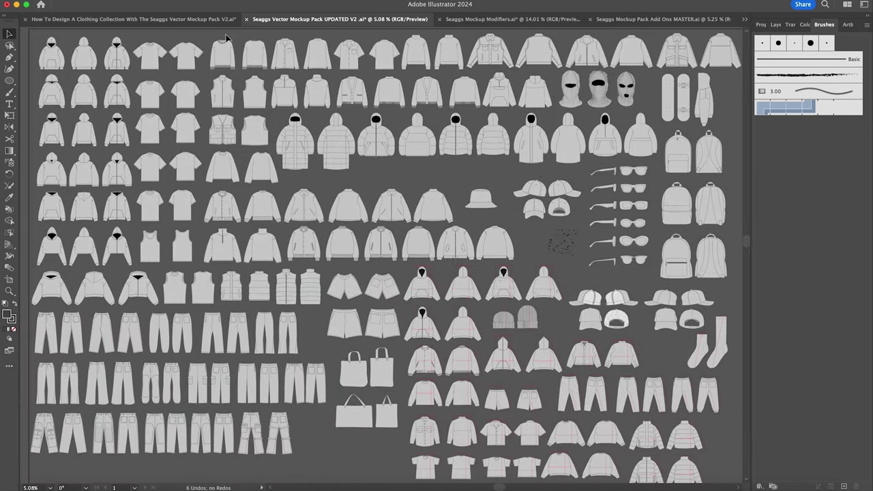
pyautogui.click(219, 21)
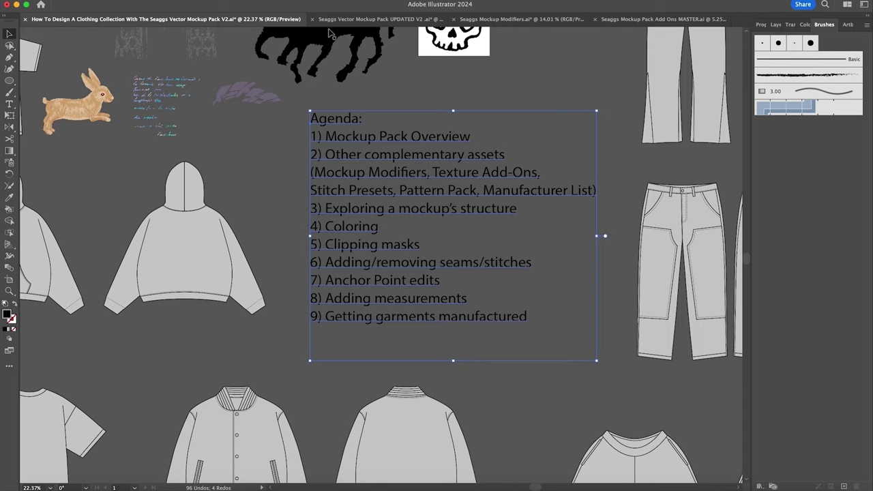
# Switch to the Seaggs Mockup Modifiers document and examine its pockets, tags, drawstrings, double hoods and buttons.
pyautogui.click(519, 19)
pyautogui.press('z')
pyautogui.click(445, 217)
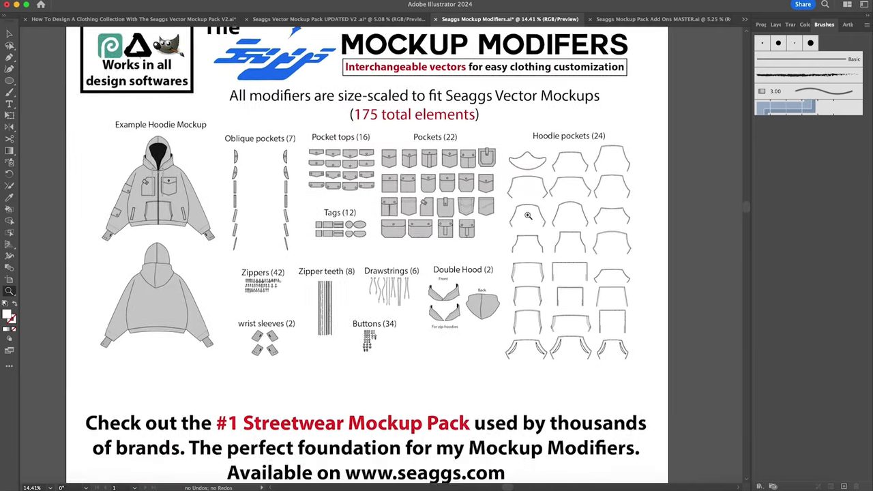
pyautogui.press('v')
pyautogui.click(493, 249)
pyautogui.press('z')
pyautogui.moveTo(464, 333); pyautogui.dragTo(552, 333)
pyautogui.press('v')
pyautogui.click(438, 110)
pyautogui.click(490, 303)
pyautogui.click(397, 316)
pyautogui.click(328, 404)
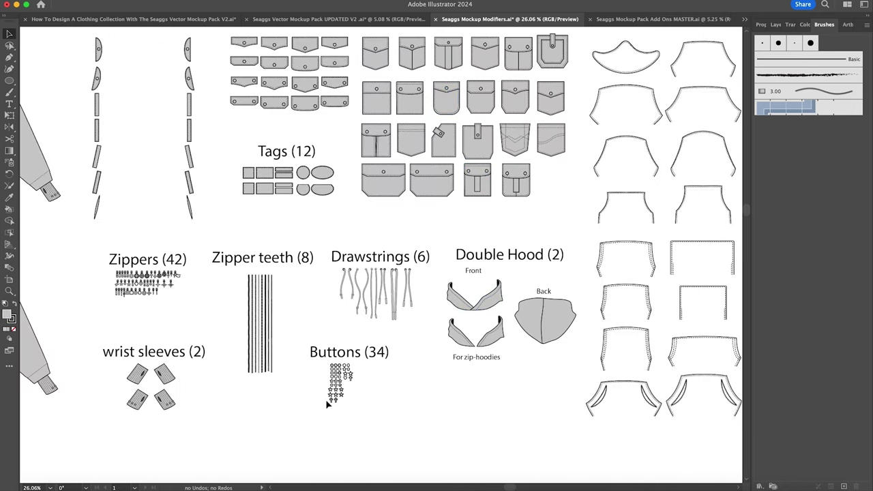
# Inspect the zipper pull designs in the Zippers section up close.
pyautogui.press('z')
pyautogui.moveTo(131, 278); pyautogui.dragTo(419, 278)
pyautogui.hscroll(-2, 419, 278)
pyautogui.scroll(-2, 419, 278)
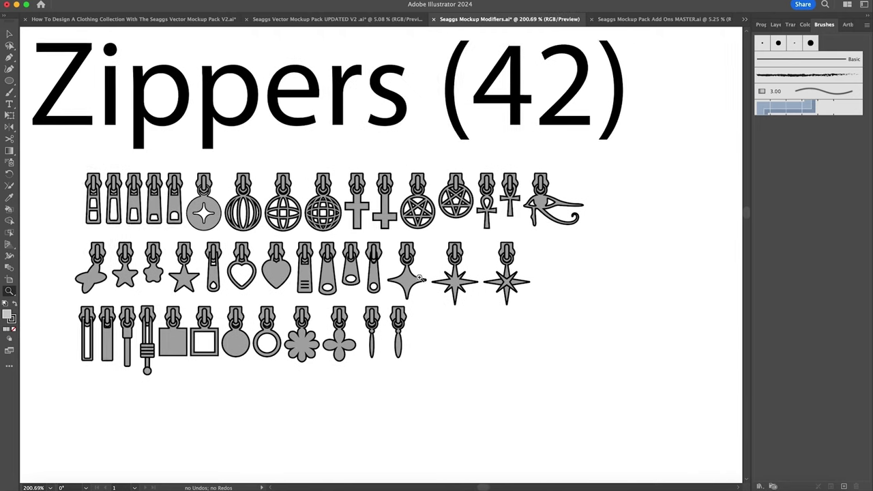
pyautogui.moveTo(471, 252); pyautogui.dragTo(246, 278)
pyautogui.hscroll(3, 434, 193)
pyautogui.scroll(2, 435, 193)
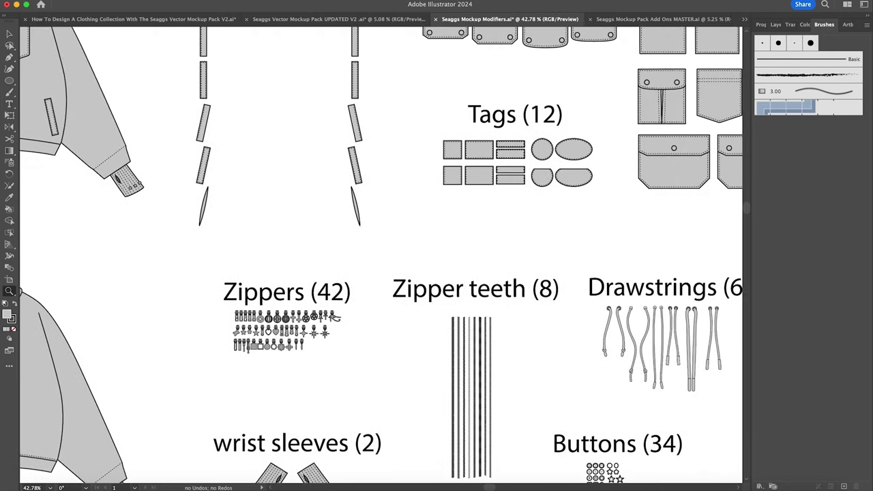
# Examine the wrist sleeves, zipper teeth, oblique pockets, pocket tops and tags, finishing with the full modifiers sheet.
pyautogui.scroll(-1, 563, 229)
pyautogui.scroll(-3, 562, 230)
pyautogui.hscroll(-1, 562, 230)
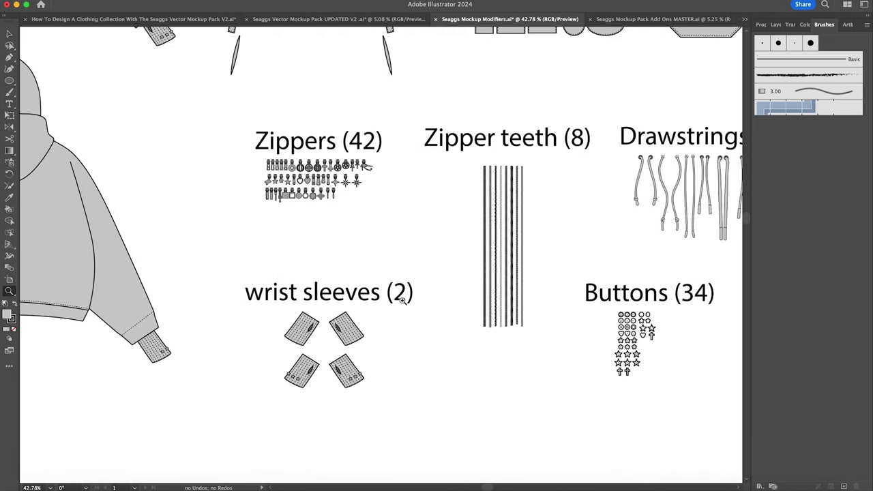
pyautogui.scroll(12, 364, 313)
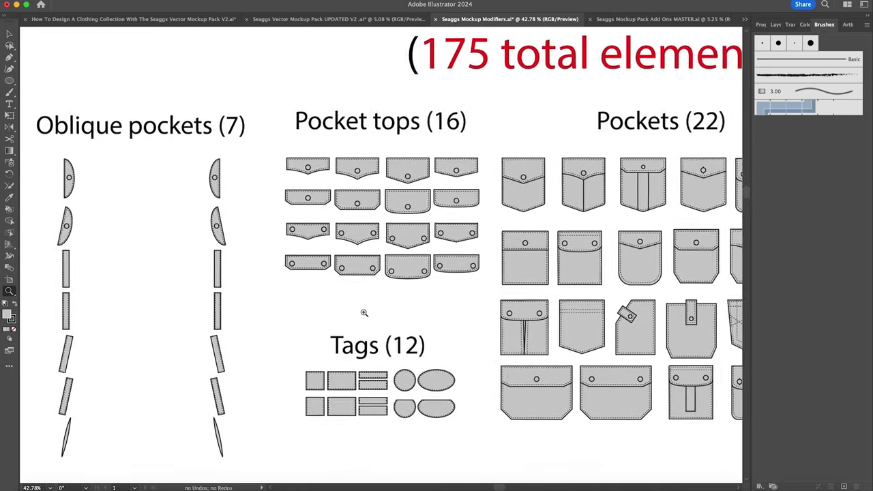
pyautogui.moveTo(368, 256); pyautogui.dragTo(269, 265)
pyautogui.hscroll(3, 366, 267)
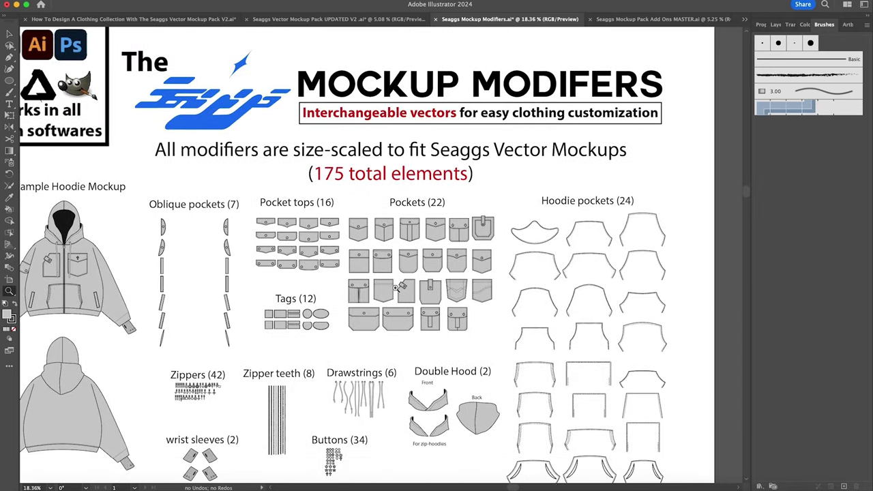
pyautogui.scroll(-3, 396, 289)
# Switch to the Seaggs Mockup Pack Add Ons MASTER document and review its texture and effect sections.
pyautogui.click(637, 19)
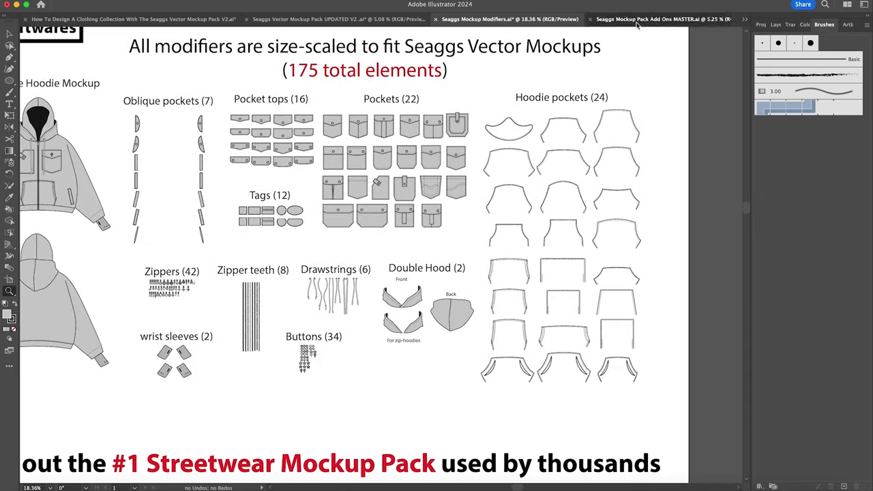
pyautogui.moveTo(213, 134); pyautogui.dragTo(220, 129)
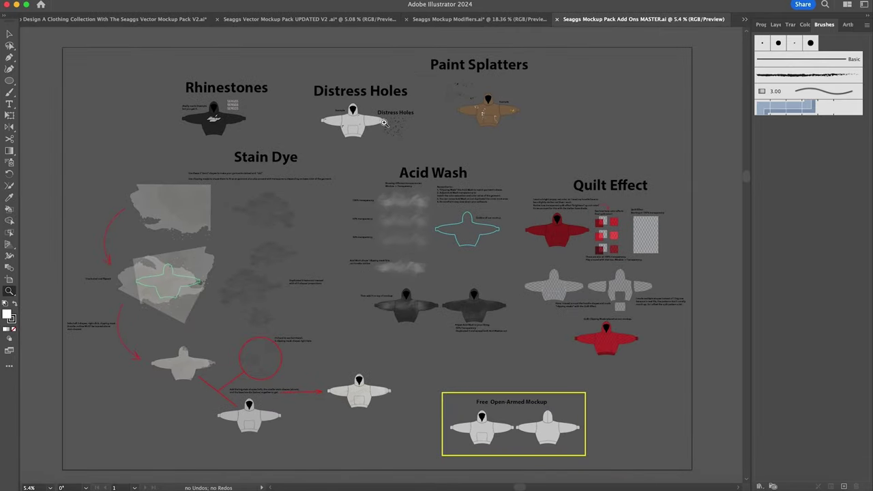
pyautogui.moveTo(297, 118); pyautogui.dragTo(304, 117)
pyautogui.scroll(1, 280, 121)
pyautogui.hscroll(-1, 280, 121)
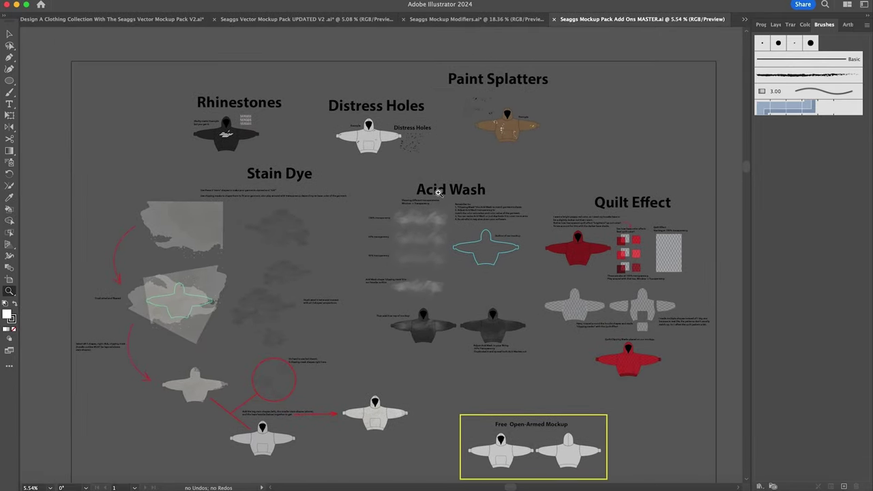
pyautogui.scroll(-3, 438, 194)
pyautogui.moveTo(410, 191); pyautogui.dragTo(422, 208)
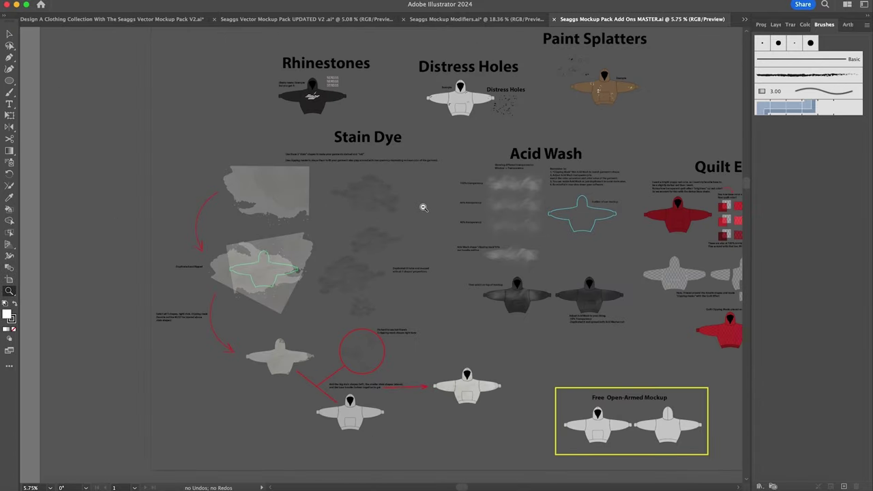
pyautogui.hscroll(5, 422, 207)
pyautogui.scroll(-3, 524, 253)
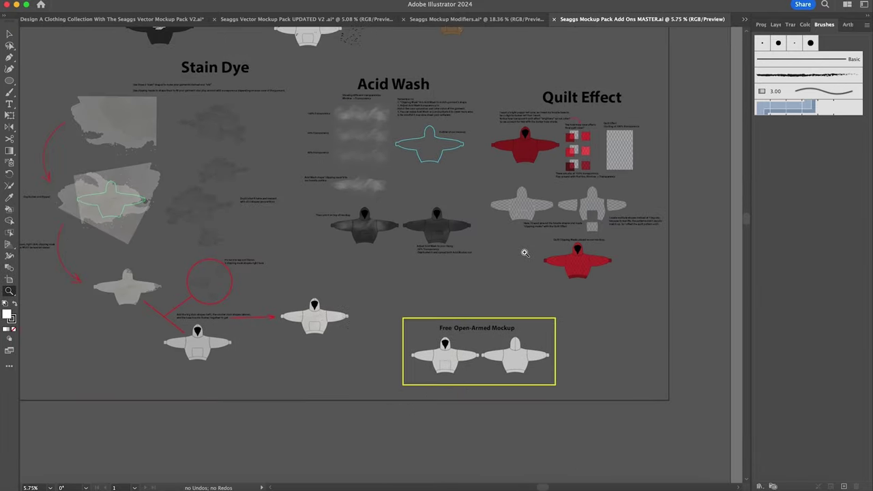
# Examine the Stain Dye, Acid Wash and Quilt Effect examples more closely.
pyautogui.hscroll(-3, 524, 253)
pyautogui.moveTo(299, 139); pyautogui.dragTo(313, 212)
pyautogui.moveTo(472, 215); pyautogui.dragTo(398, 208)
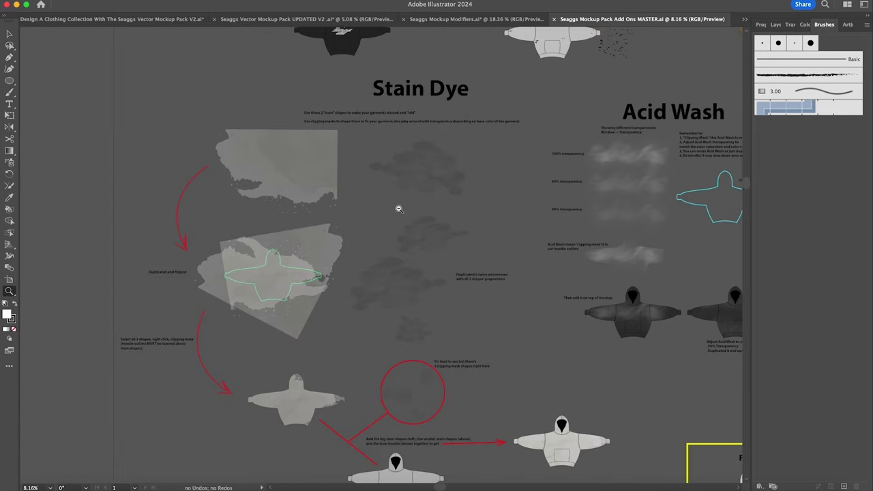
pyautogui.hscroll(3, 497, 260)
pyautogui.hscroll(10, 497, 260)
pyautogui.scroll(-7, 497, 260)
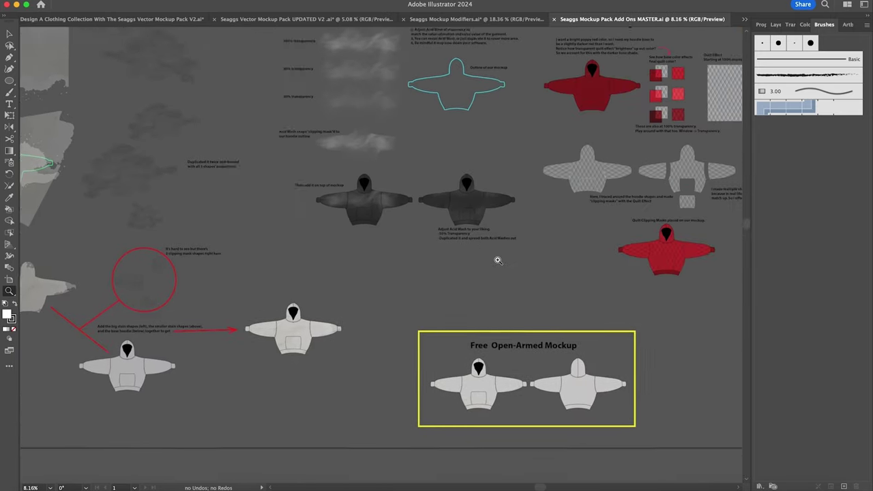
# Inspect the Free Open-Armed Mockup up close and return to an overview of the add-ons sheet.
pyautogui.scroll(4, 498, 260)
pyautogui.scroll(-5, 468, 367)
pyautogui.moveTo(493, 322); pyautogui.dragTo(687, 335)
pyautogui.moveTo(531, 309); pyautogui.dragTo(347, 343)
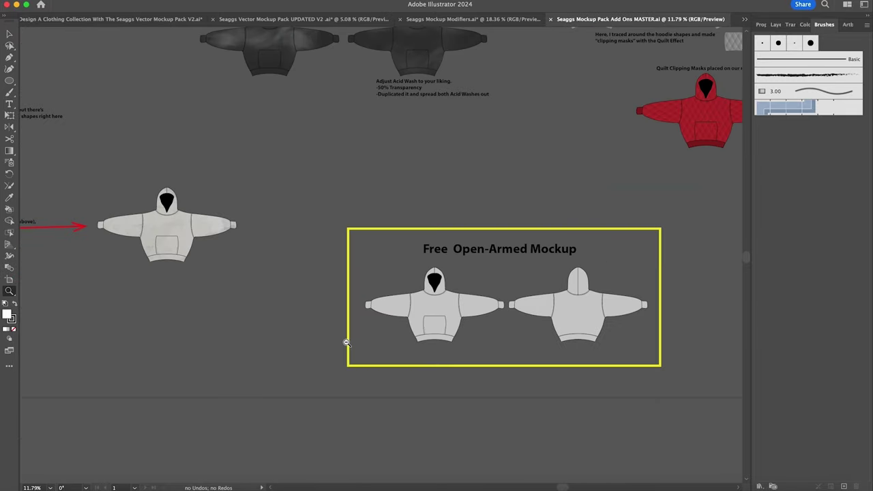
pyautogui.moveTo(504, 232); pyautogui.dragTo(399, 247)
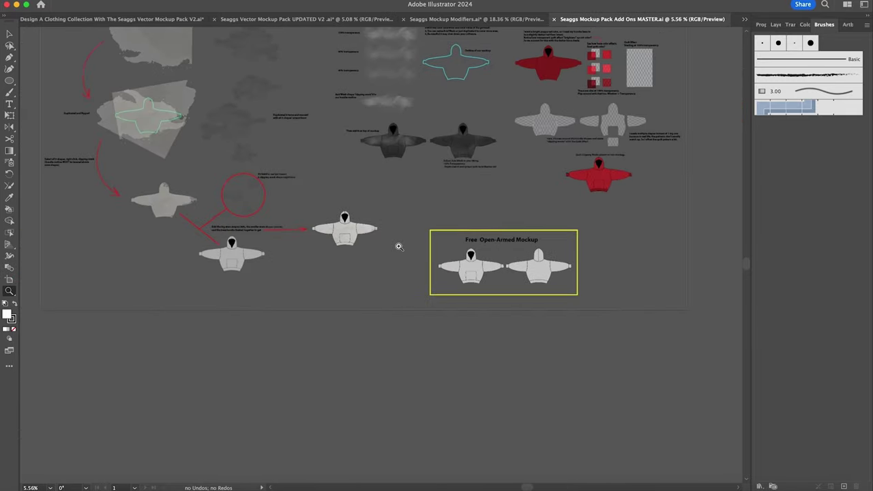
pyautogui.scroll(4, 399, 247)
# Load the Seaggs Vector Stitch Presets.ai brush library in the How To Design A Clothing Collection document.
pyautogui.click(759, 487)
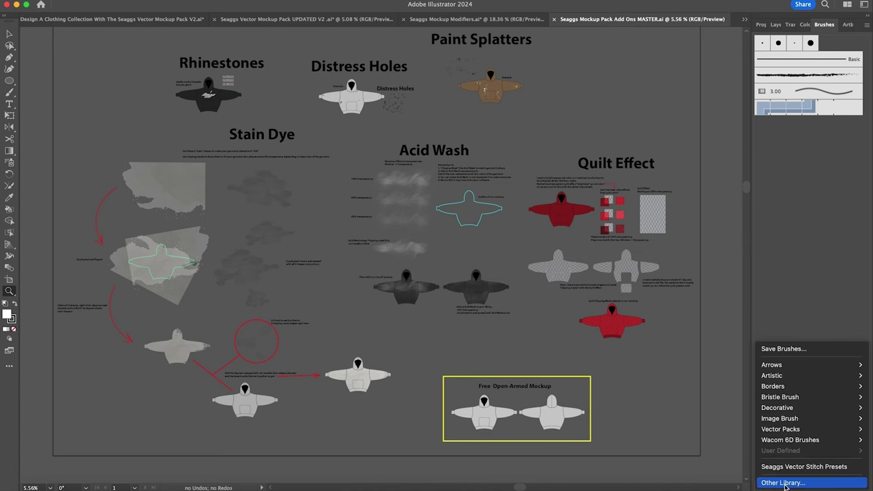
pyautogui.click(771, 471)
pyautogui.click(281, 158)
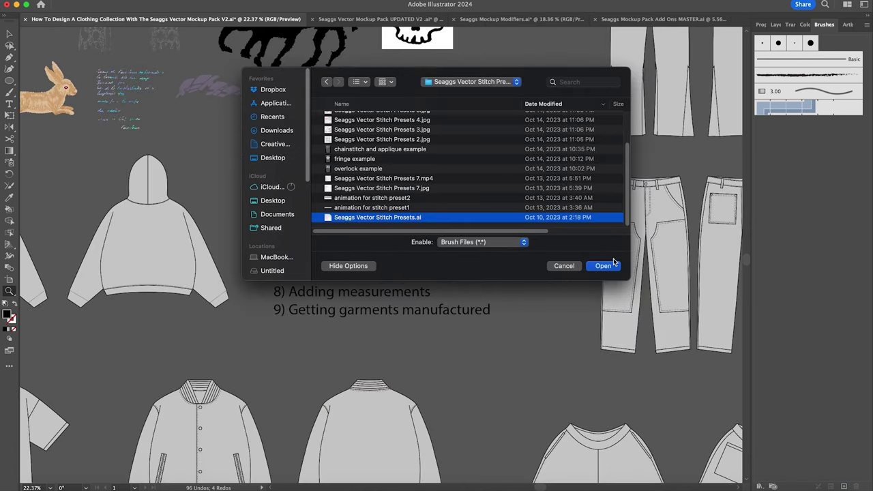
pyautogui.click(603, 266)
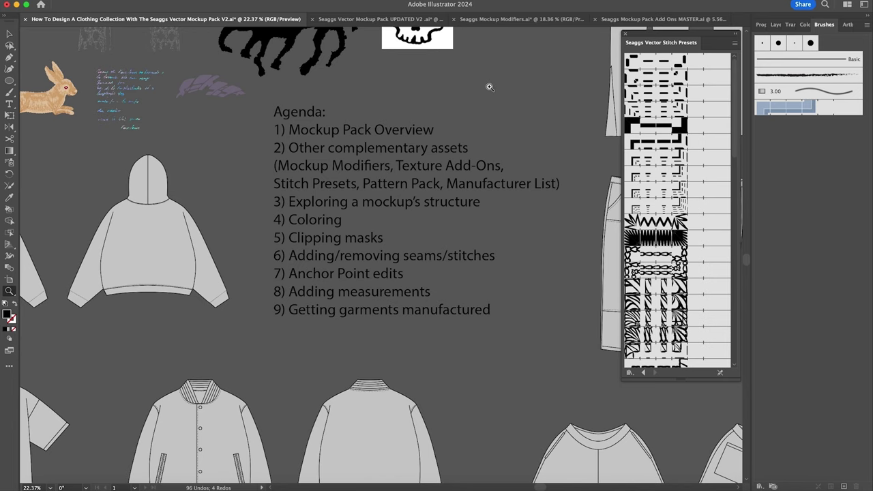
# Draw an open two-segment sample path above the agenda's text with the Pen tool, using a stroke and no fill.
pyautogui.moveTo(487, 85); pyautogui.dragTo(565, 83)
pyautogui.press('p')
pyautogui.click(482, 48)
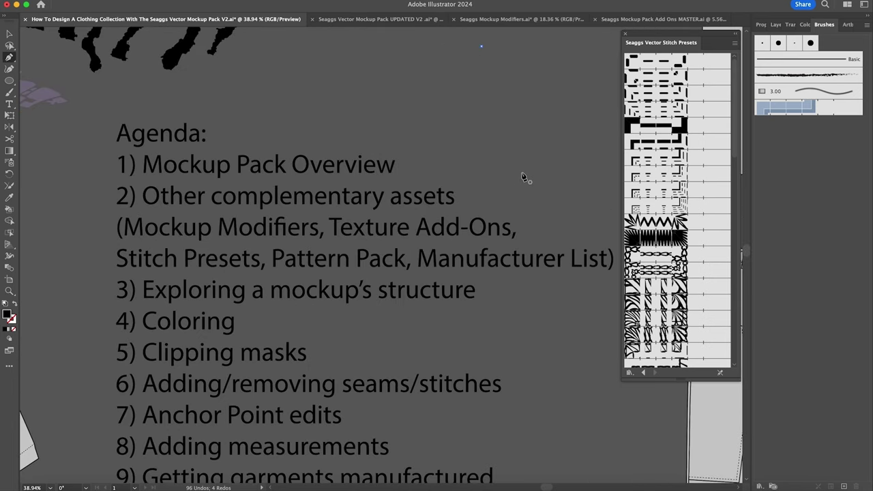
pyautogui.click(551, 129)
pyautogui.click(13, 307)
# Apply the solid seam preset to the sample path, replace it with the seam with parallel dashed stitches, and deselect the path.
pyautogui.click(677, 143)
pyautogui.click(676, 173)
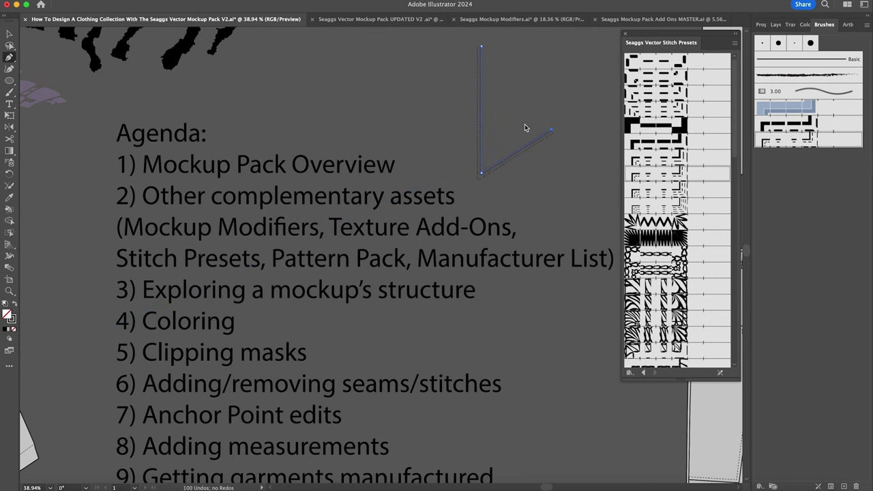
pyautogui.keyDown('super'); pyautogui.click(498, 110); pyautogui.keyUp('super')
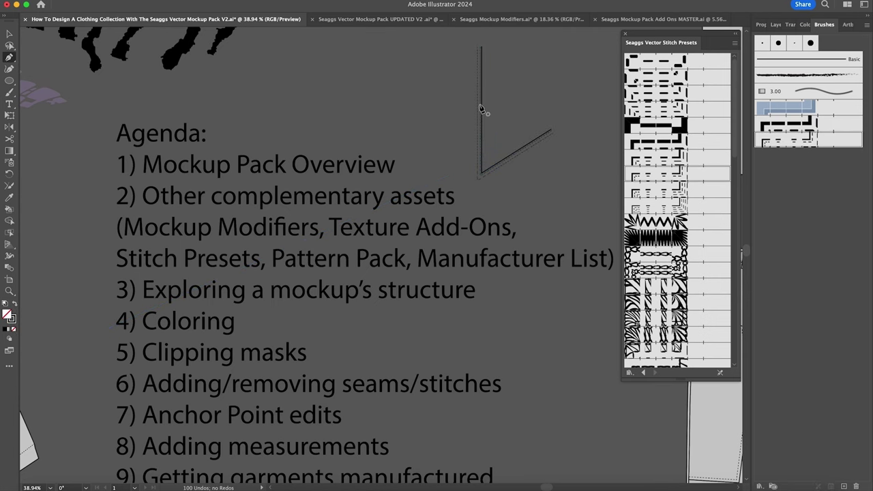
# Try the zigzag stitch and the dense solid zigzag preset on the sample path.
pyautogui.press('z')
pyautogui.moveTo(480, 106); pyautogui.dragTo(617, 105)
pyautogui.click(517, 114)
pyautogui.press('v')
pyautogui.click(476, 121)
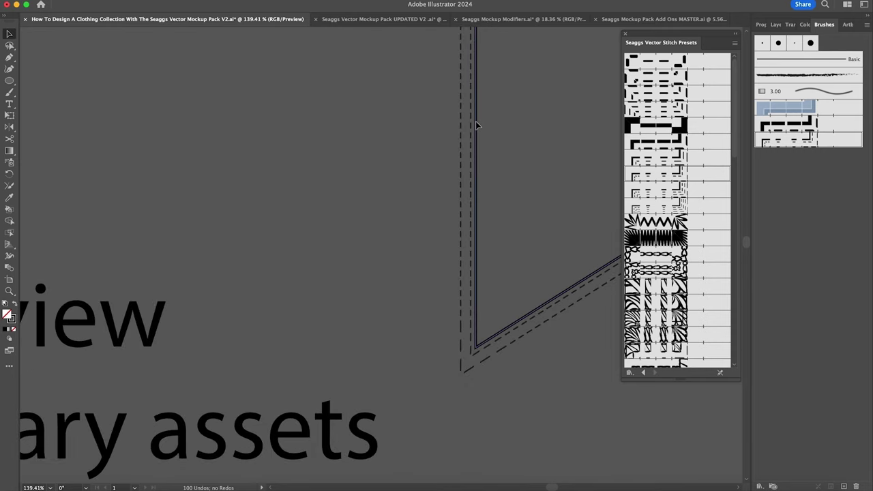
pyautogui.click(660, 220)
pyautogui.click(668, 238)
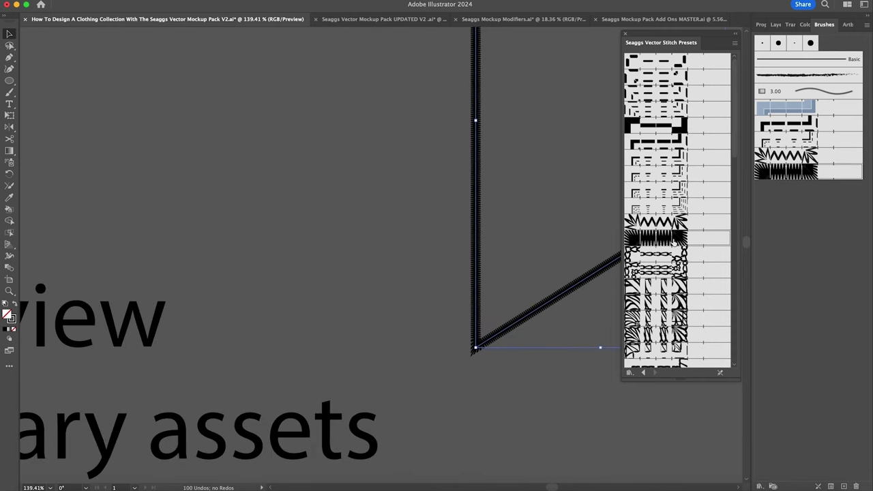
# Try the overlock-style, chain-link, multi-row dashed and double dashed stitch presets in turn on the sample path.
pyautogui.click(675, 348)
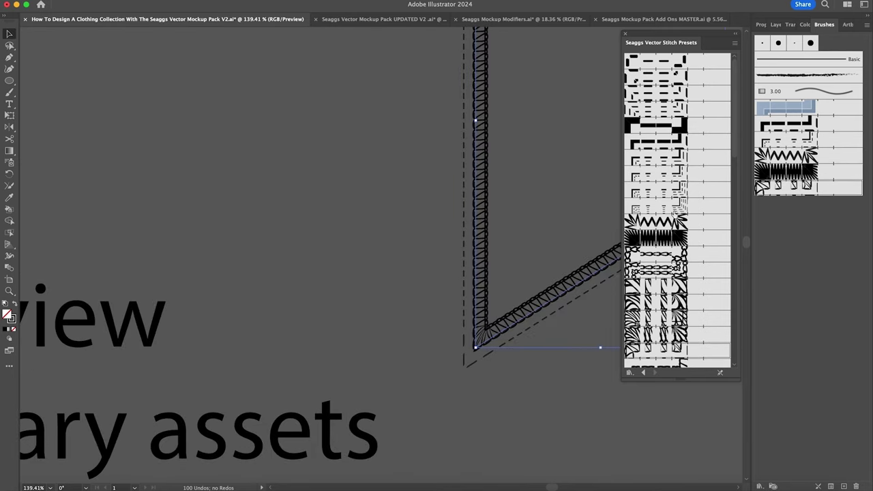
pyautogui.click(672, 302)
pyautogui.click(671, 253)
pyautogui.click(668, 109)
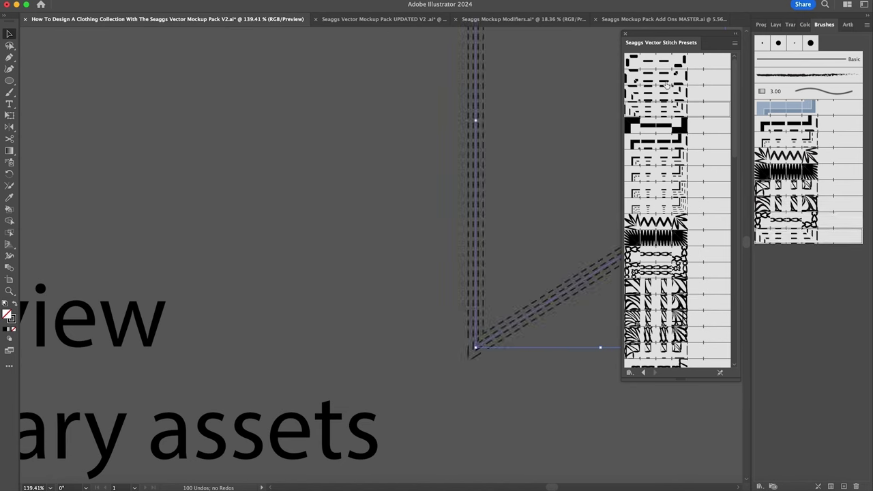
pyautogui.click(666, 82)
# Try the looped zigzag preset and the X-shaped cross-stitch preset from further down the library on the sample path.
pyautogui.scroll(-10, 674, 236)
pyautogui.scroll(-8, 674, 237)
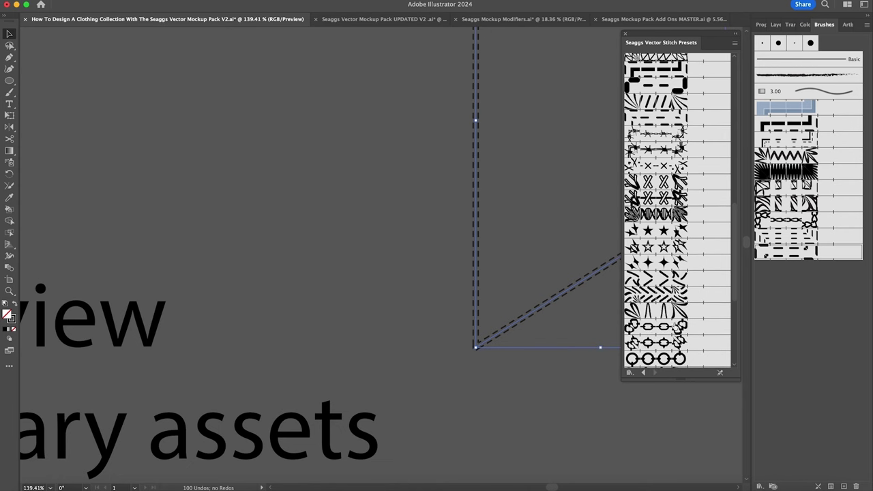
pyautogui.click(665, 314)
pyautogui.click(672, 182)
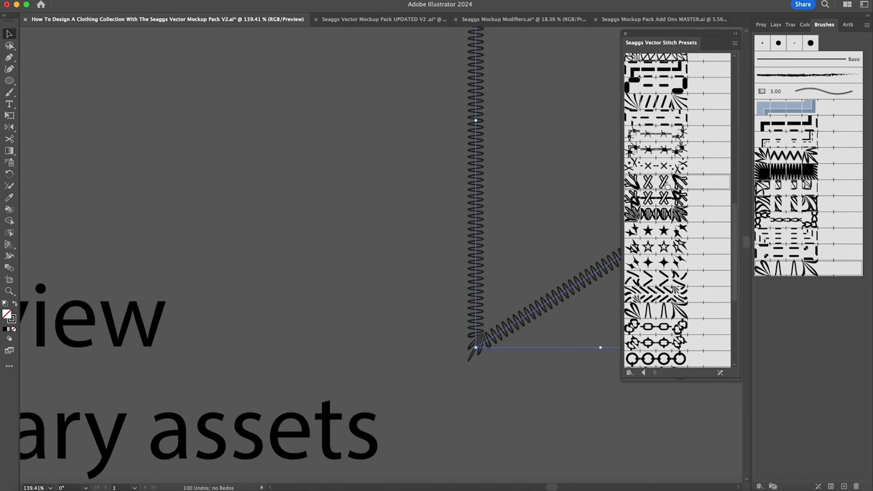
# Remove the stitched sample path and close the Seaggs Vector Stitch Presets library.
pyautogui.click(555, 176)
pyautogui.press('z')
pyautogui.click(480, 172)
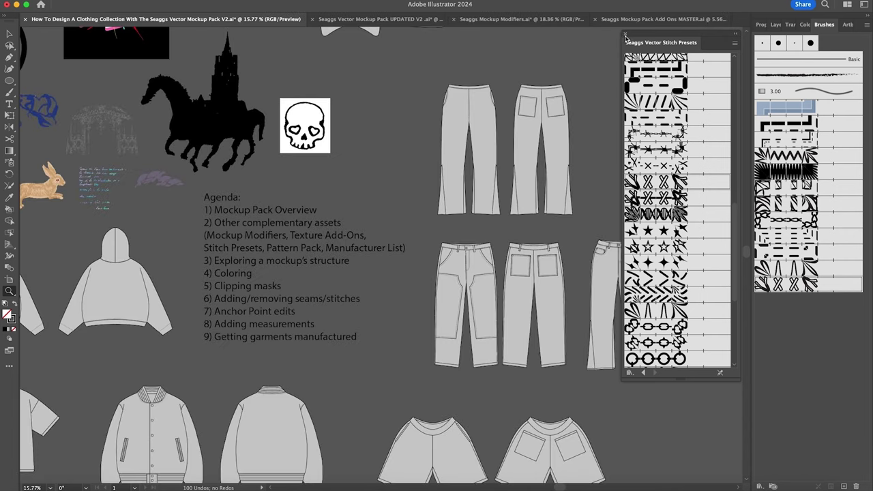
pyautogui.click(625, 33)
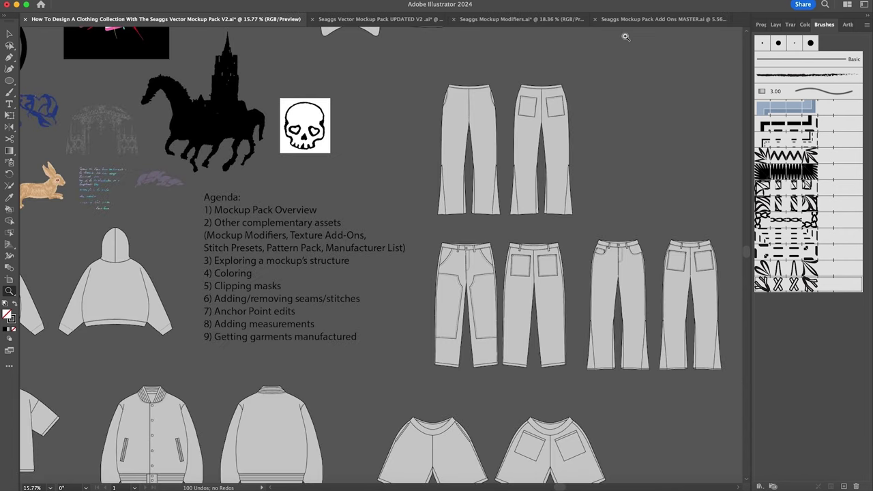
# Look over the garment mockups, sample graphics and agenda laid out in the clothing collection document.
pyautogui.hscroll(-3, 499, 197)
pyautogui.scroll(3, 499, 198)
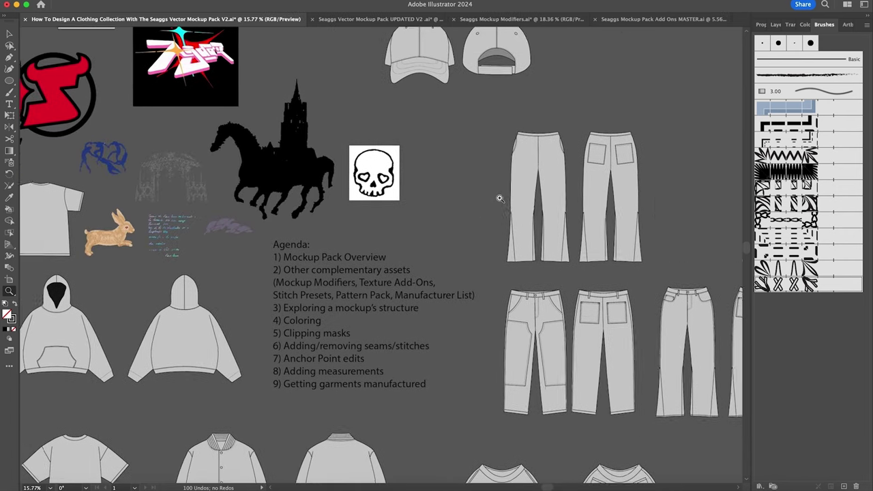
pyautogui.scroll(2, 421, 198)
pyautogui.moveTo(410, 199); pyautogui.dragTo(356, 198)
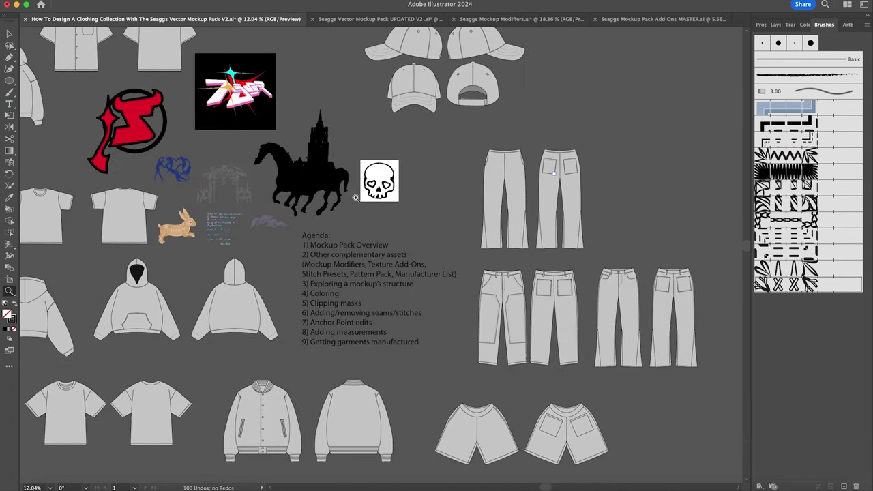
pyautogui.hscroll(-3, 356, 198)
pyautogui.scroll(1, 356, 198)
pyautogui.hscroll(-3, 490, 232)
pyautogui.scroll(-1, 491, 233)
pyautogui.hscroll(1, 490, 232)
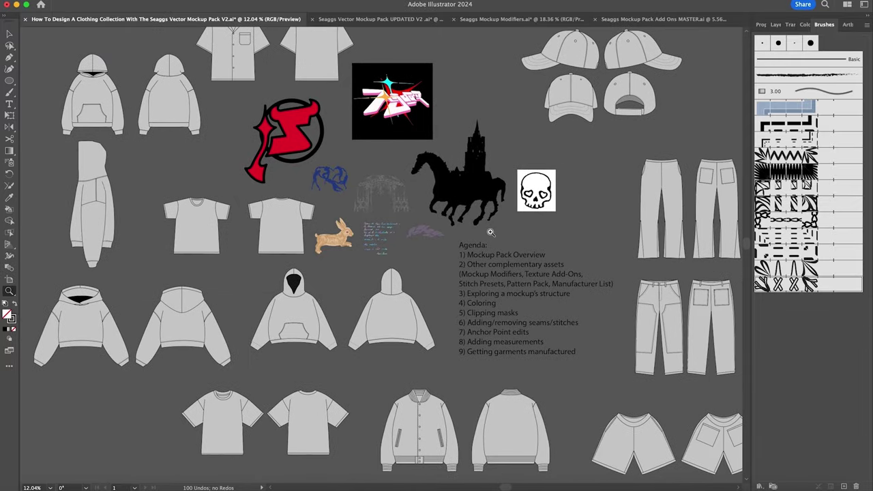
pyautogui.scroll(1, 490, 232)
pyautogui.hscroll(1, 490, 233)
pyautogui.scroll(-3, 491, 232)
pyautogui.hscroll(-3, 490, 232)
# Move the grouped front and back of the kangaroo-pocket hoodie sideways and undo the move.
pyautogui.moveTo(426, 190); pyautogui.dragTo(476, 189)
pyautogui.press('v')
pyautogui.moveTo(375, 219); pyautogui.dragTo(436, 220)
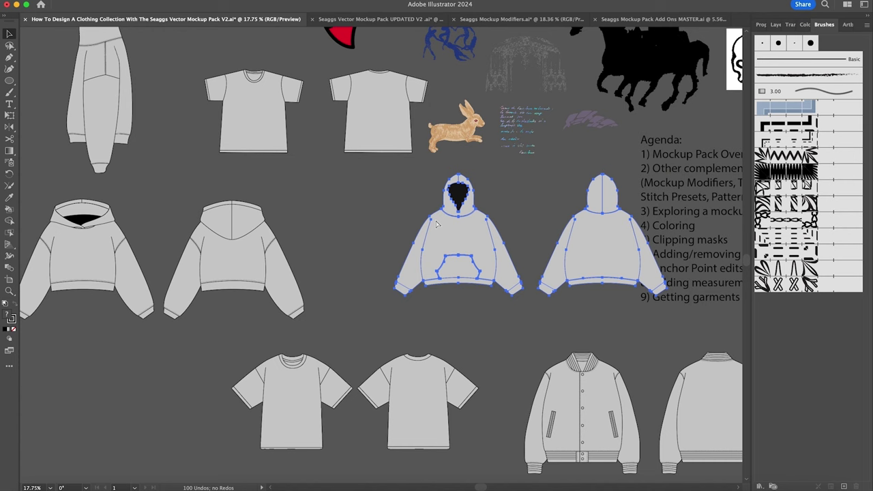
pyautogui.press('super+z')
# Open the kangaroo-pocket hoodie's combined front-and-back group in isolation mode.
pyautogui.press('z')
pyautogui.moveTo(460, 249); pyautogui.dragTo(531, 249)
pyautogui.hscroll(1, 531, 250)
pyautogui.scroll(1, 290, 228)
pyautogui.press('v')
pyautogui.click(328, 225)
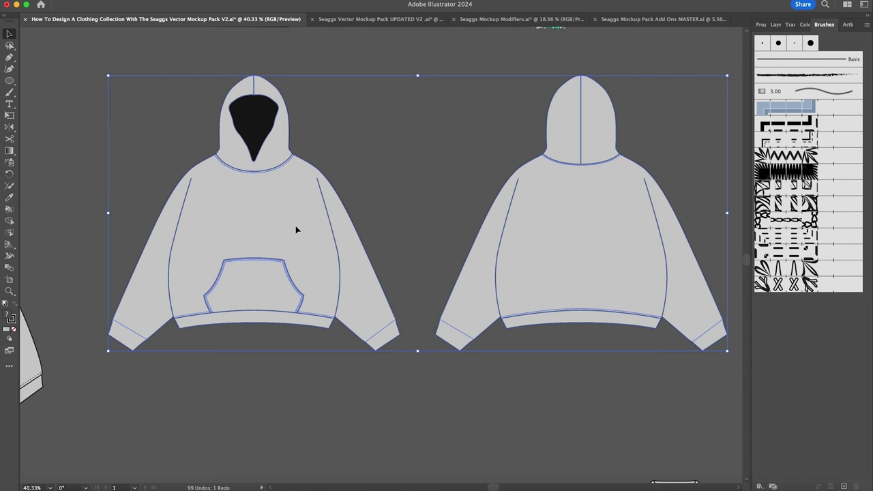
pyautogui.doubleClick(296, 230)
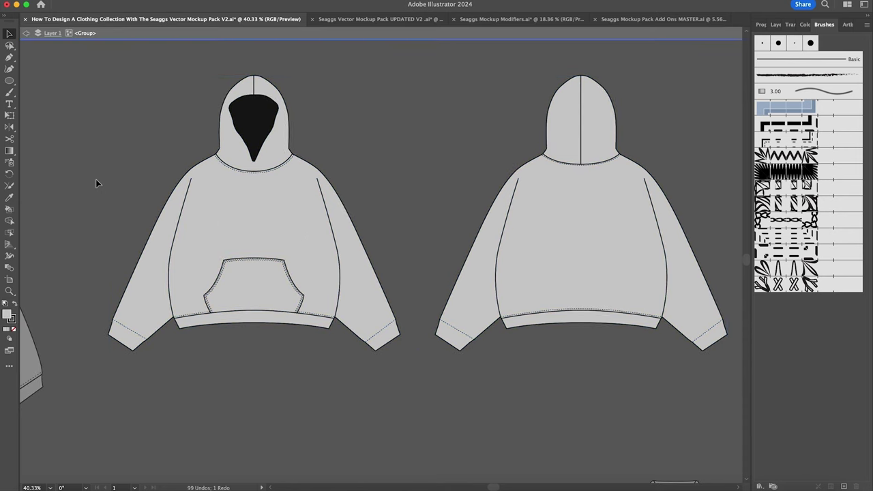
# Check the selection of pieces inside the isolated hoodie group and leave isolation mode.
pyautogui.hscroll(-2, 83, 394)
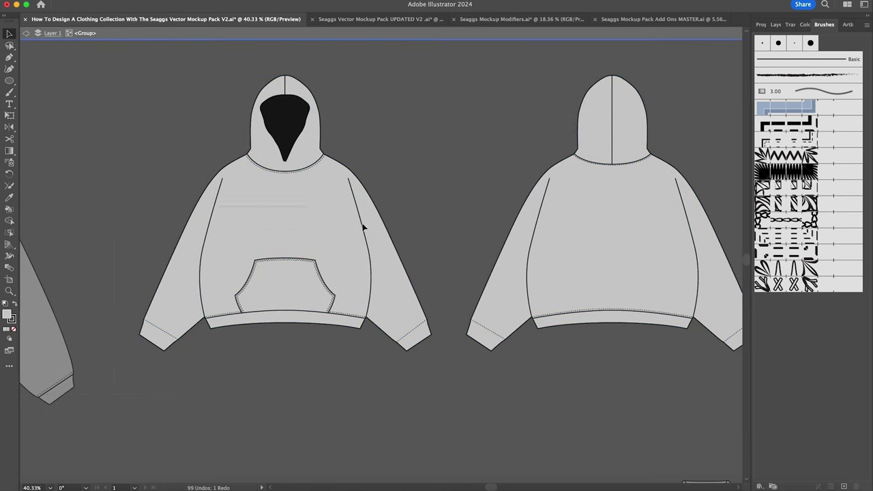
pyautogui.press('super+a')
pyautogui.click(457, 182)
pyautogui.click(298, 232)
pyautogui.doubleClick(401, 197)
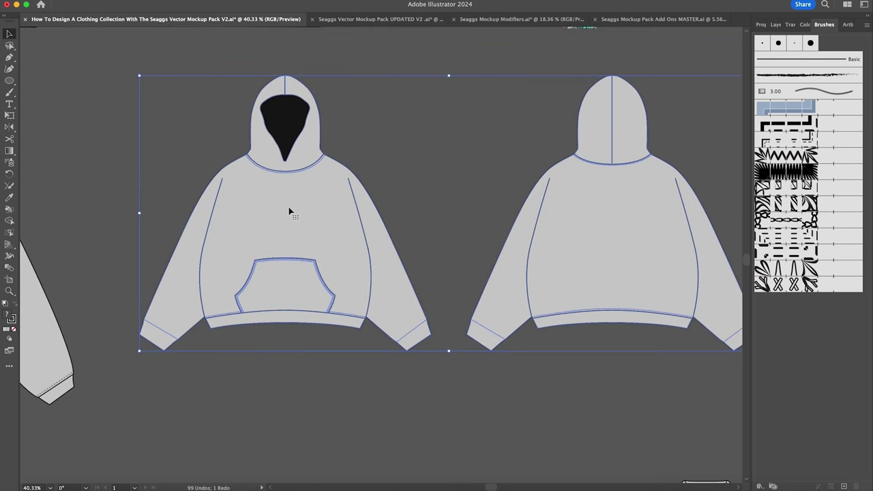
# Ungroup the hoodie's combined front and back mockups, deselect them, and undo the ungrouping.
pyautogui.press('a')
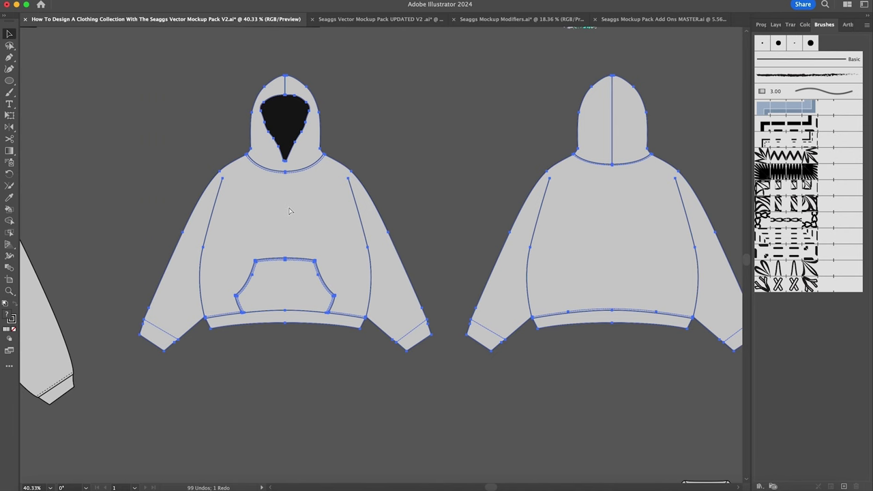
pyautogui.press('shift+super+g')
pyautogui.click(367, 175)
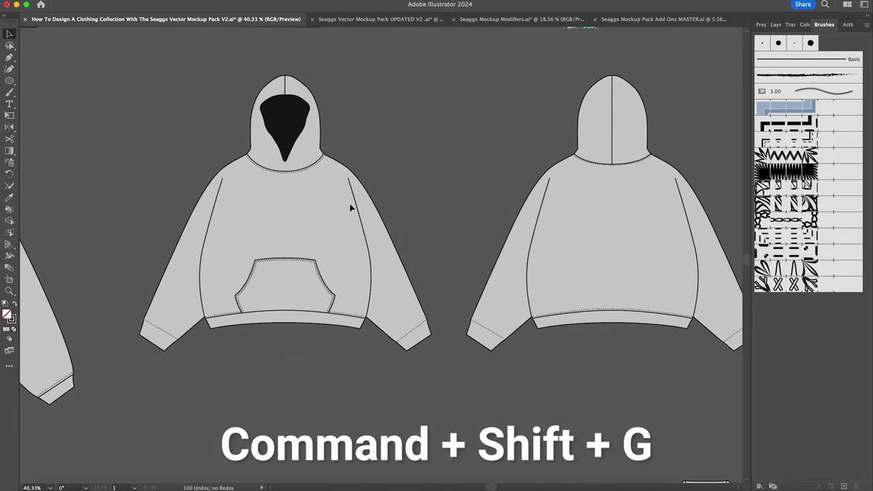
pyautogui.press('super+z')
pyautogui.press('super+z')
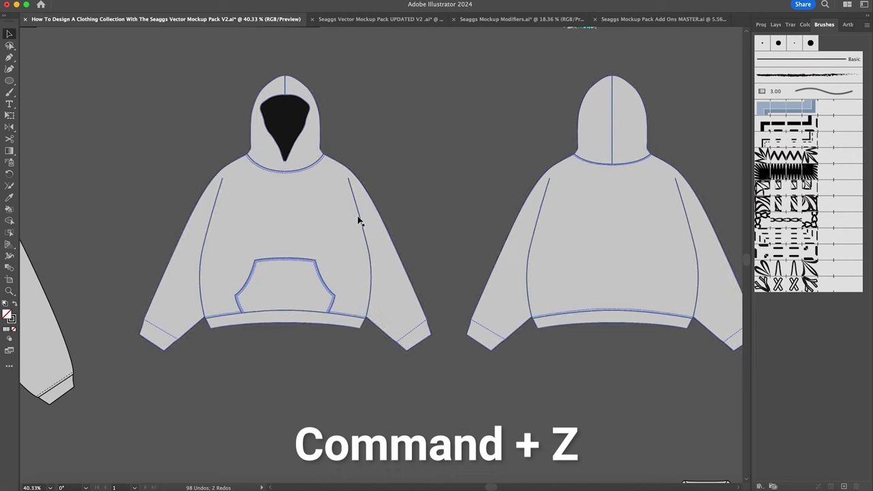
# Ungroup the hoodie's front and back mockups again, test by moving the front's body shape, and undo that move.
pyautogui.rightClick(350, 221)
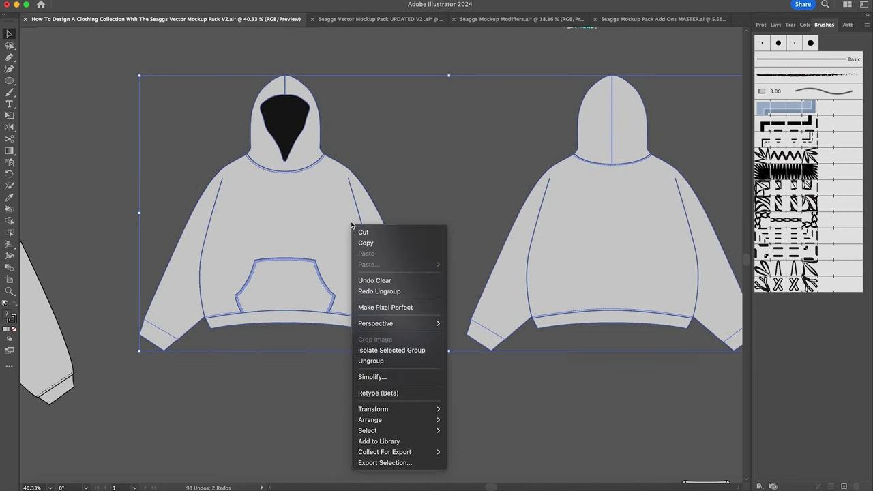
pyautogui.click(400, 361)
pyautogui.click(425, 140)
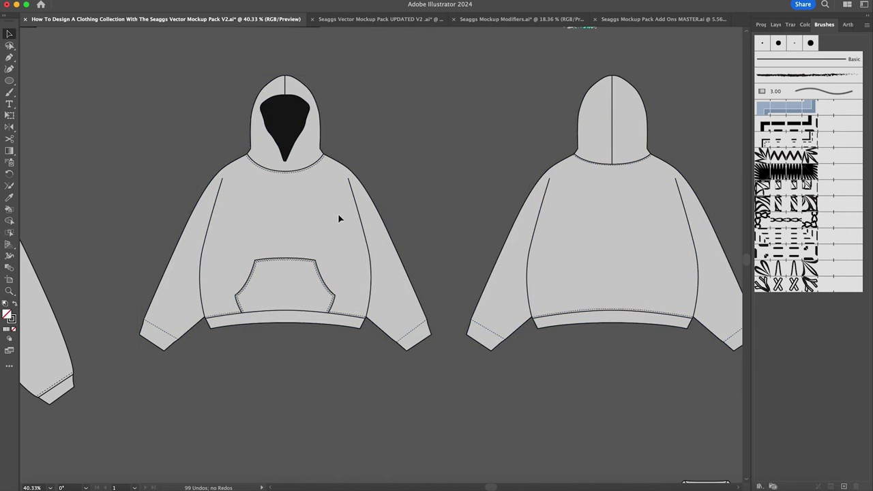
pyautogui.moveTo(337, 213); pyautogui.dragTo(322, 163)
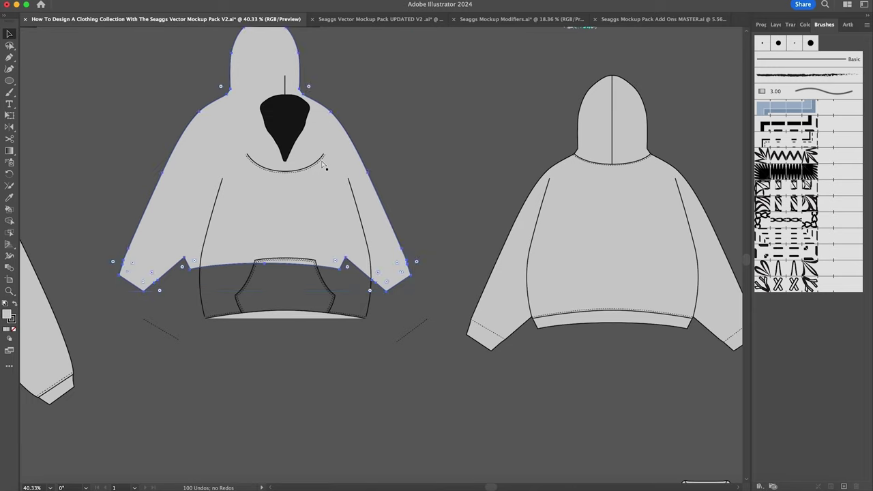
pyautogui.hotkey('ctrl', 'z')
# Group all pieces of the hoodie's front view together and all pieces of its back view as a separate group.
pyautogui.scroll(-2, 398, 148)
pyautogui.moveTo(440, 91); pyautogui.dragTo(440, 92)
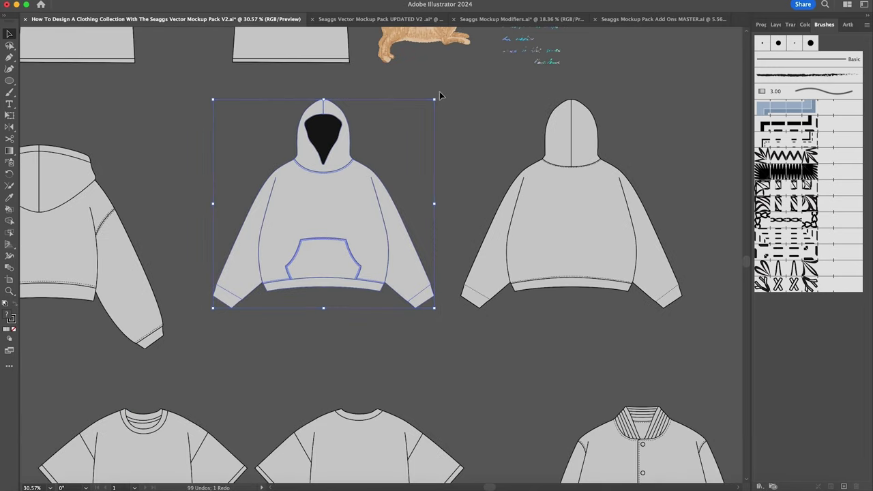
pyautogui.press('super+g')
pyautogui.hotkey('ctrl', 'g')
pyautogui.moveTo(699, 101); pyautogui.dragTo(701, 98)
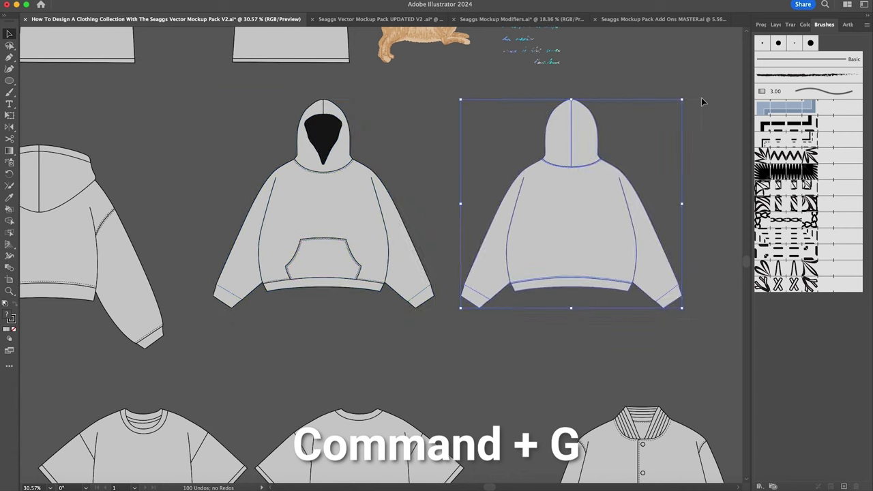
pyautogui.press('super+g')
pyautogui.click(476, 129)
pyautogui.hscroll(-3, 415, 195)
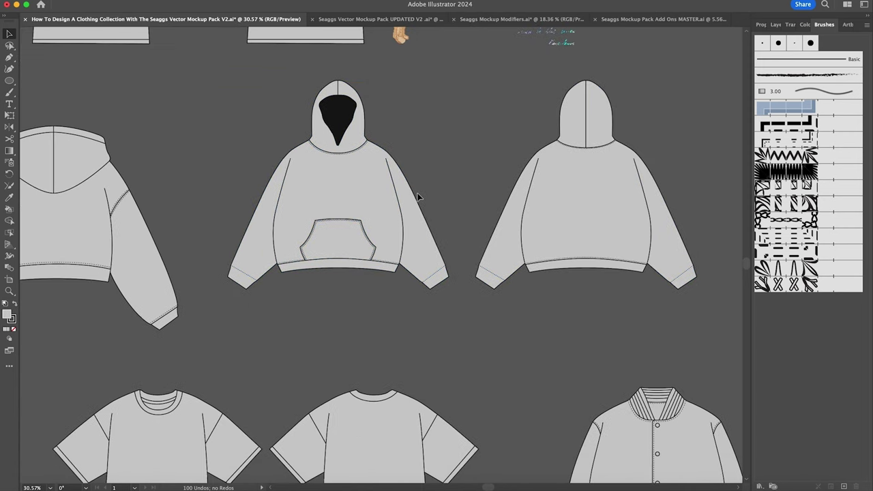
# Move the body shapes of the hoodie front and the neighbouring cropped hoodie away from their details, and undo the moves.
pyautogui.click(344, 213)
pyautogui.moveTo(418, 213); pyautogui.dragTo(486, 184)
pyautogui.moveTo(96, 237); pyautogui.dragTo(248, 249)
pyautogui.click(316, 186)
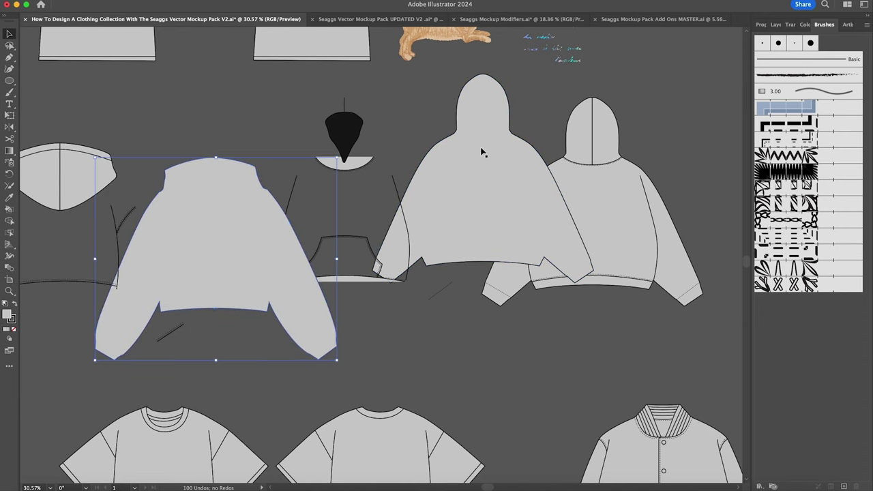
pyautogui.press('super+z')
pyautogui.press('super+z')
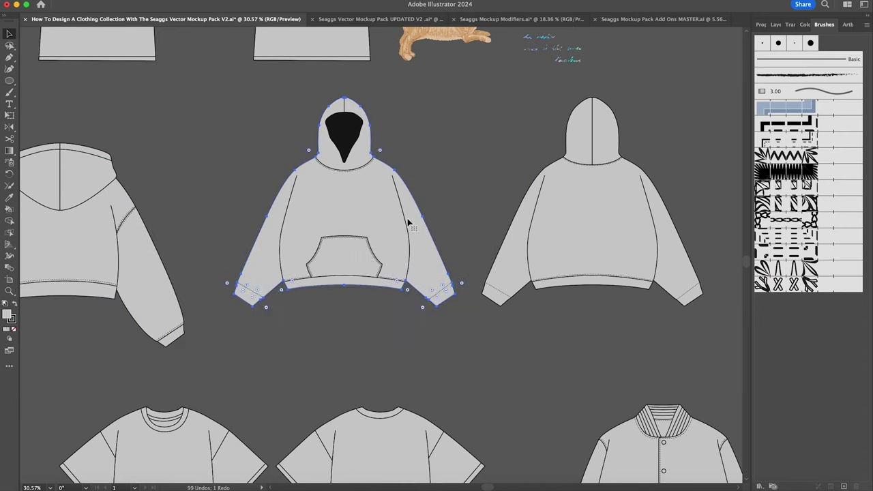
pyautogui.moveTo(374, 454); pyautogui.dragTo(476, 352)
pyautogui.press('super+z')
# Select the hoodie's front detail lines and its back view in turn to check the grouping, and deselect everything.
pyautogui.click(411, 240)
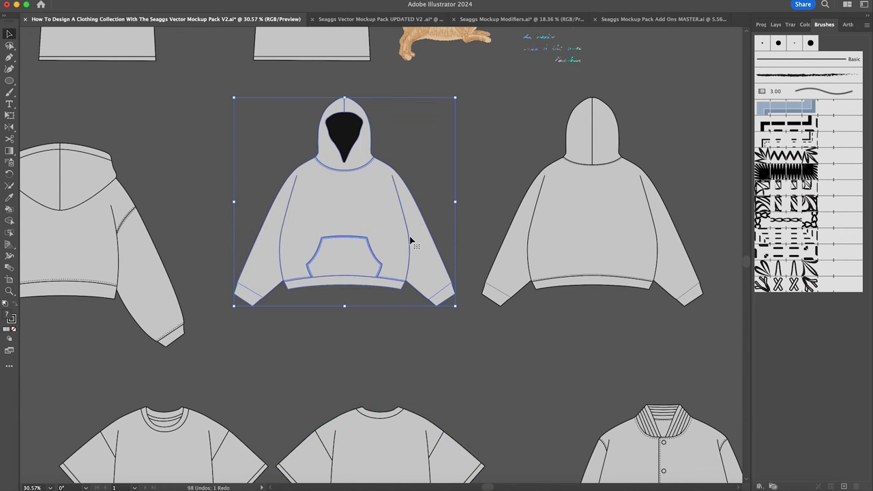
pyautogui.click(580, 239)
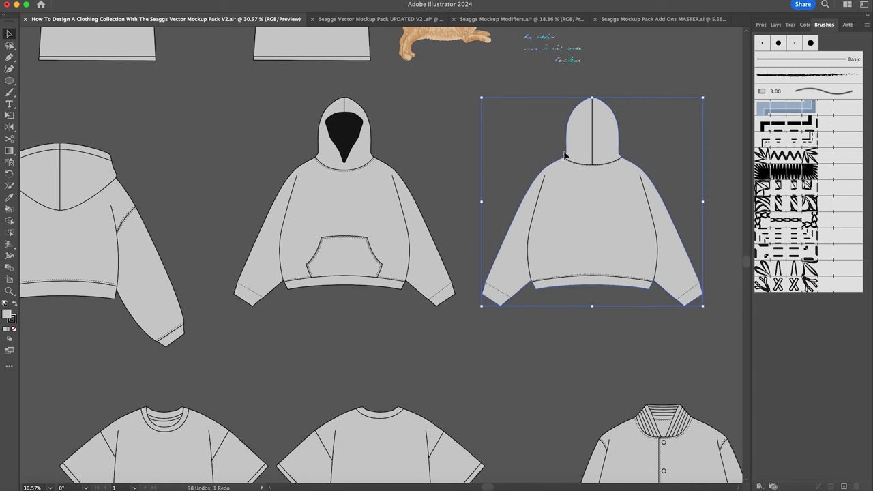
pyautogui.click(468, 168)
pyautogui.click(396, 199)
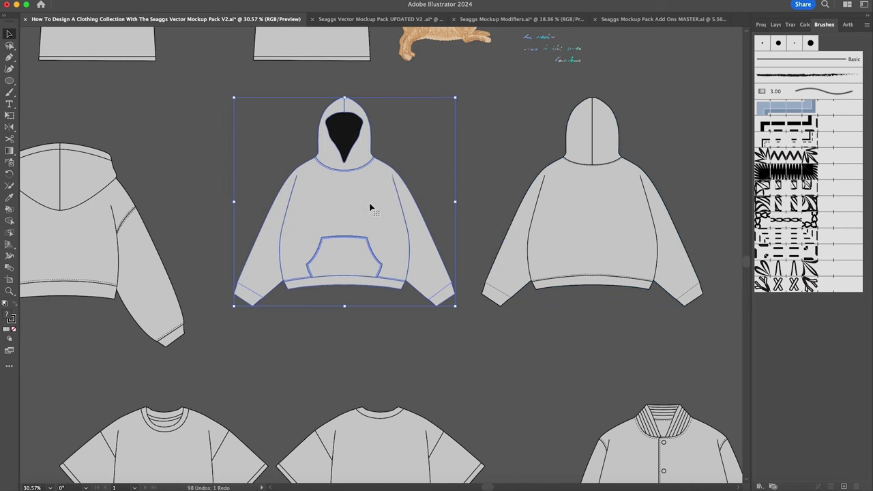
pyautogui.press('z')
pyautogui.moveTo(340, 235); pyautogui.dragTo(590, 233)
pyautogui.press('v')
pyautogui.press('z')
pyautogui.moveTo(451, 219); pyautogui.dragTo(248, 262)
pyautogui.hscroll(2, 408, 245)
pyautogui.hscroll(1, 409, 245)
pyautogui.press('v')
pyautogui.press('super+shift+a')
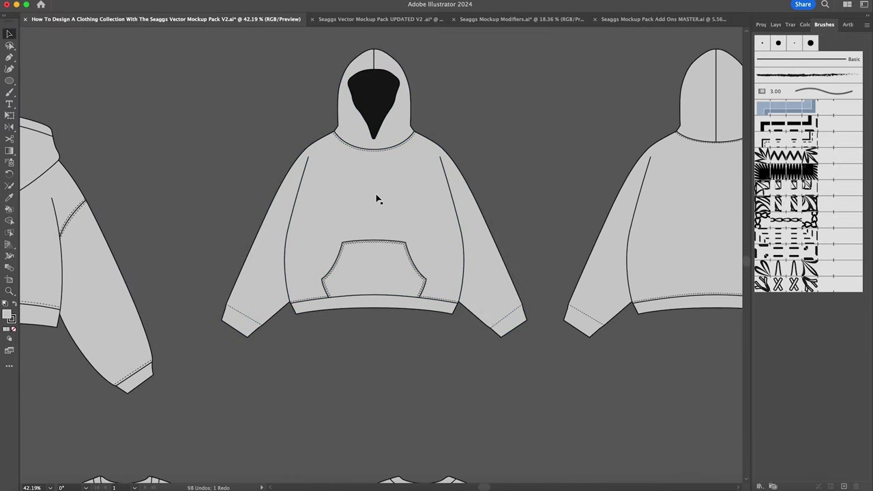
# Compare the Selection and Direct Selection tools by picking the hoodie front's body shape inside its group, and deselect it.
pyautogui.click(10, 45)
pyautogui.click(9, 34)
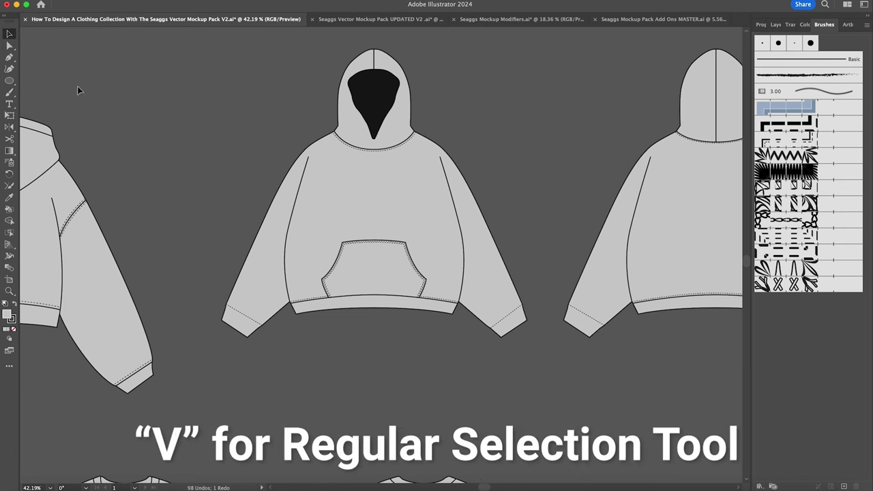
pyautogui.press('a')
pyautogui.click(362, 194)
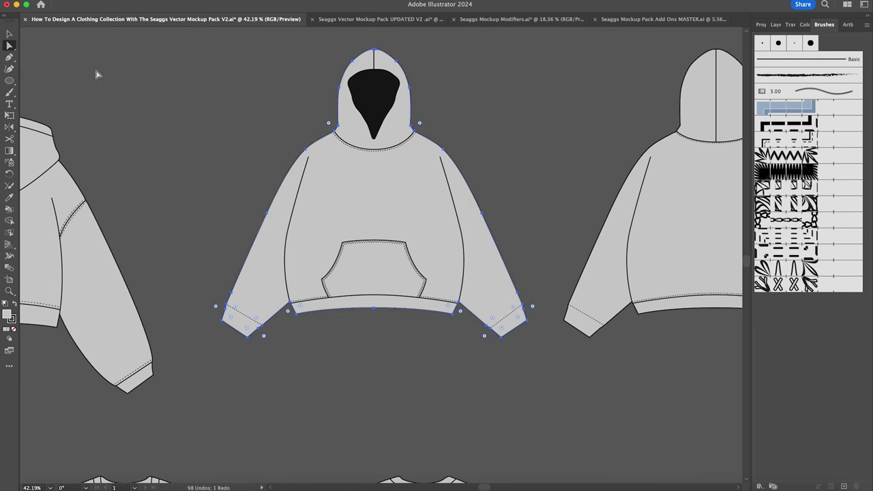
pyautogui.press('v')
pyautogui.click(197, 127)
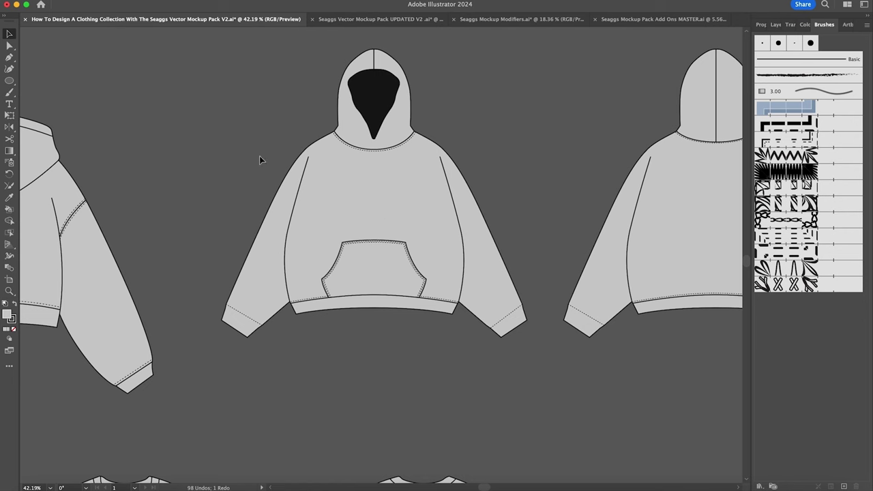
# Set the fill colour of the hoodie's front and back body shapes to beige d1ccb8.
pyautogui.click(378, 194)
pyautogui.press('super')
pyautogui.keyDown('shift'); pyautogui.keyDown('super'); pyautogui.click(680, 224); pyautogui.keyUp('super'); pyautogui.keyUp('shift')
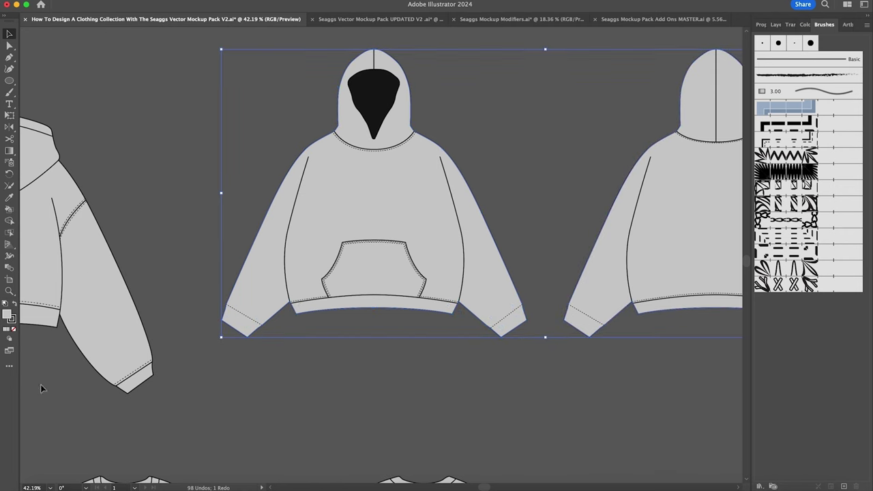
pyautogui.doubleClick(7, 315)
pyautogui.write('3364aa')
pyautogui.moveTo(497, 151); pyautogui.dragTo(481, 164)
pyautogui.click(522, 201)
pyautogui.write('489b53')
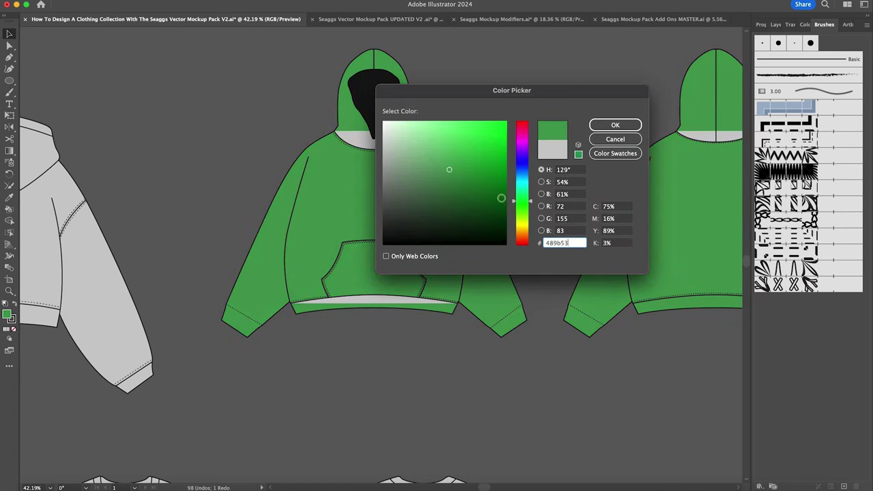
pyautogui.moveTo(520, 222); pyautogui.dragTo(522, 233)
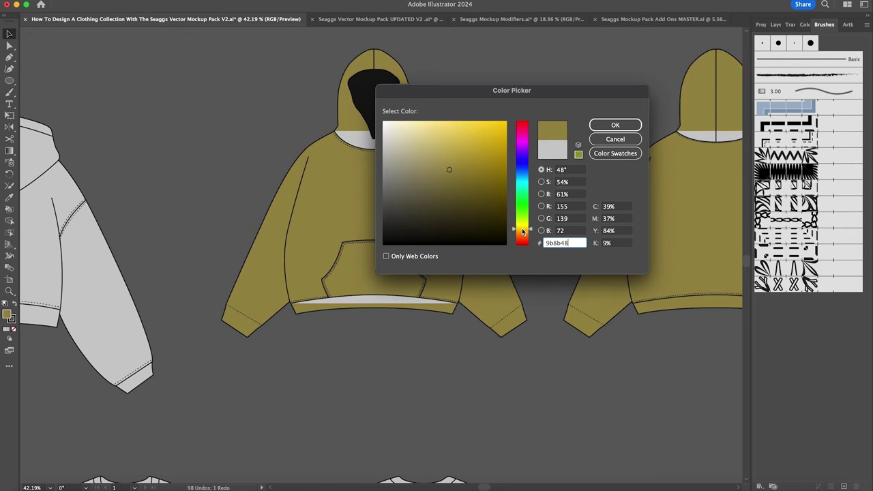
pyautogui.write('e2decc')
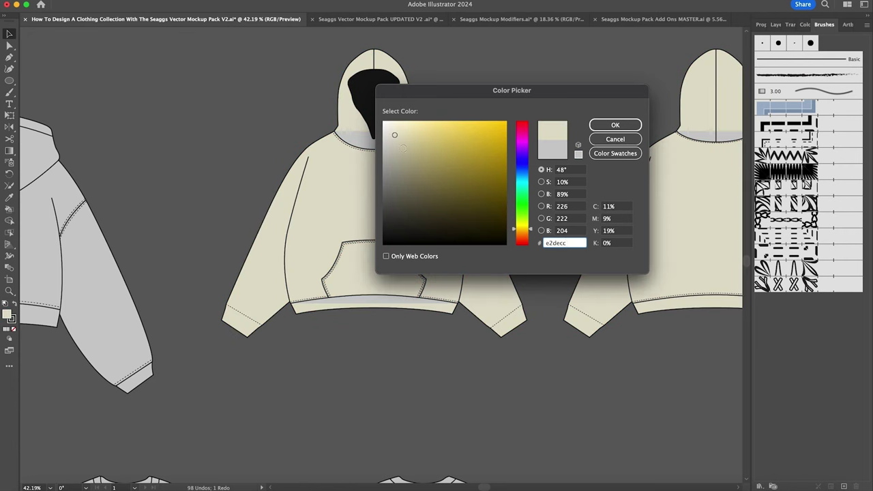
pyautogui.write('d1ccb8')
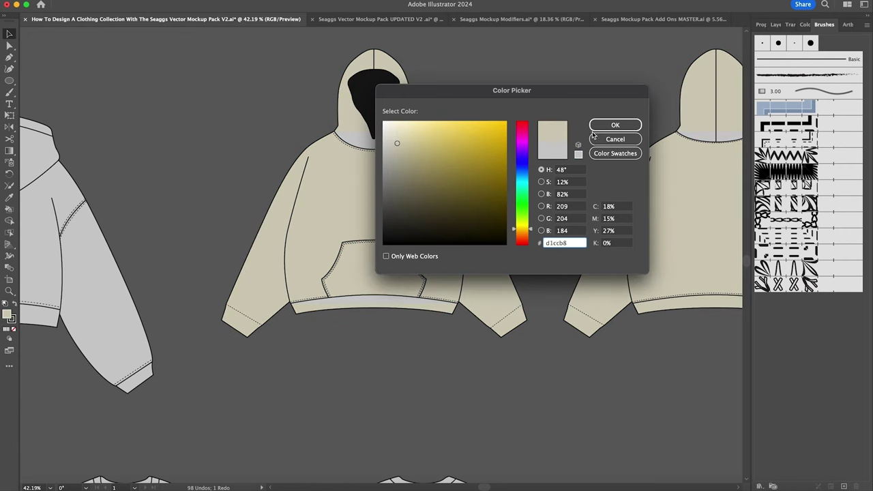
pyautogui.click(593, 129)
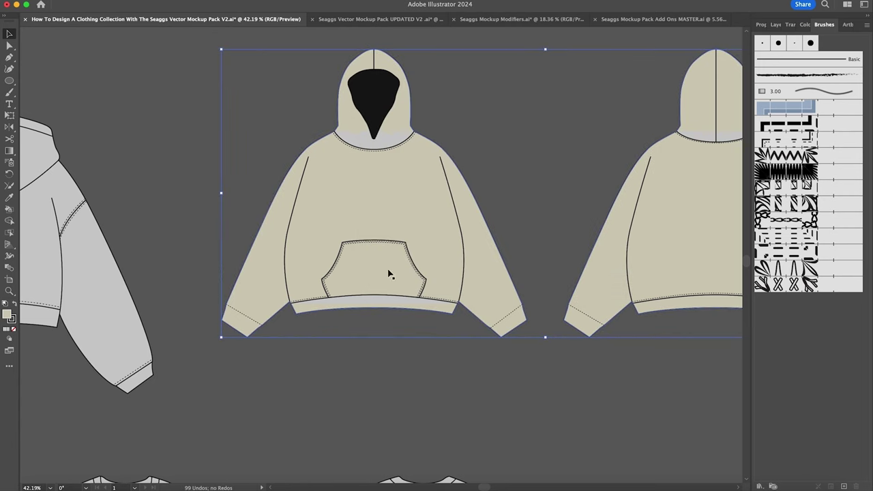
pyautogui.click(477, 127)
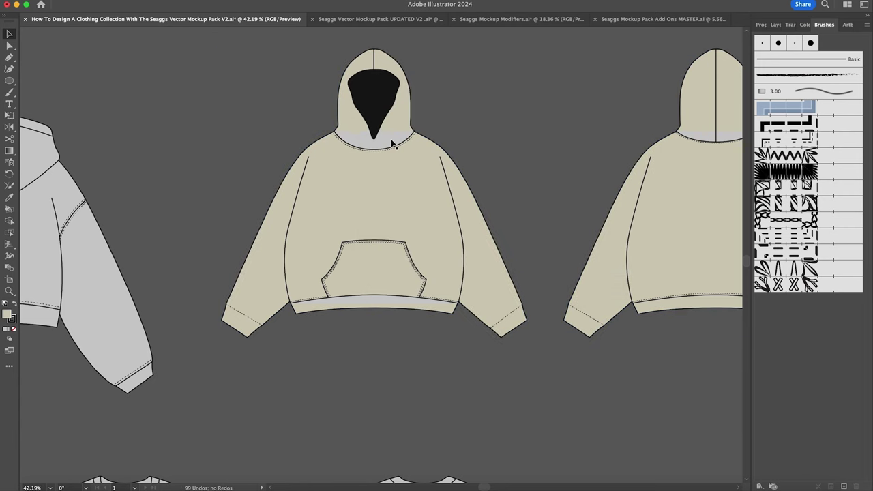
# Remove the grey fill from the beige hoodie's hem and neck seam lines, keeping their strokes.
pyautogui.keyDown('shift'); pyautogui.click(392, 302); pyautogui.keyUp('shift')
pyautogui.keyDown('shift'); pyautogui.click(731, 140); pyautogui.keyUp('shift')
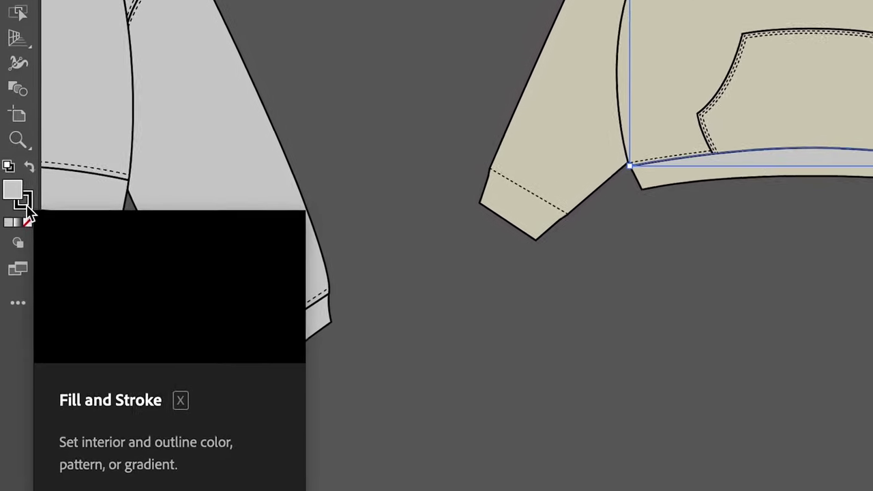
pyautogui.click(22, 226)
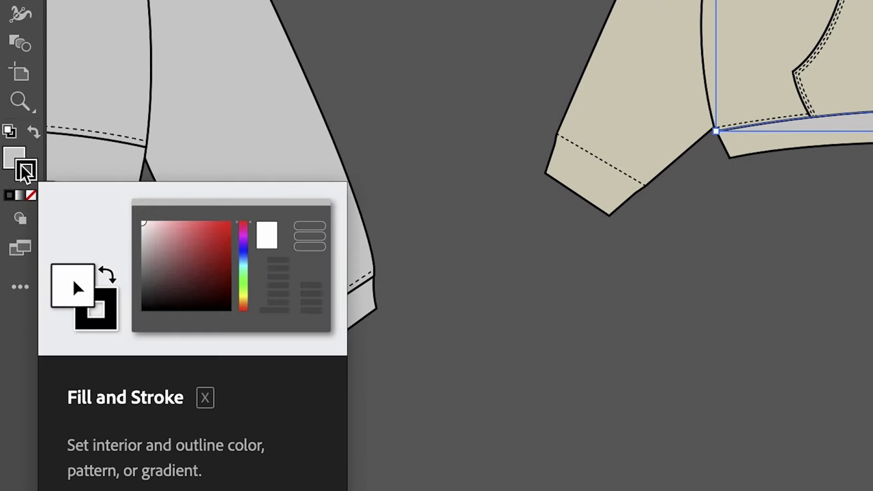
pyautogui.click(12, 155)
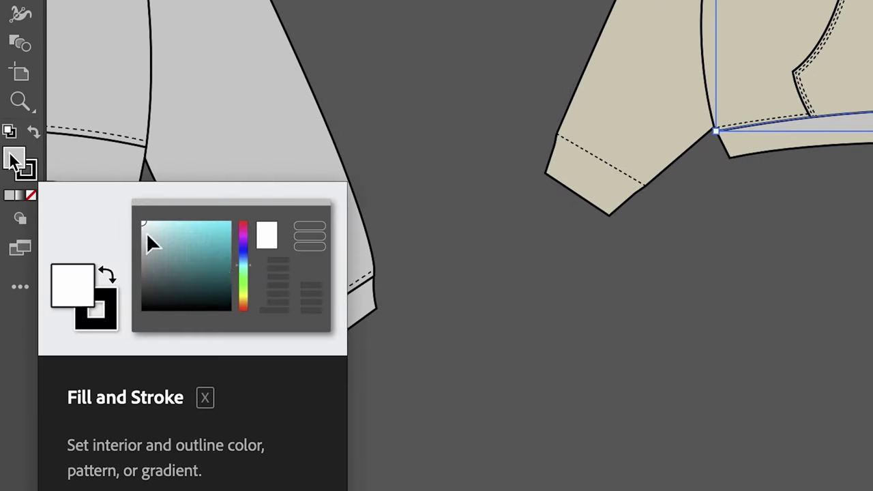
pyautogui.hotkey('ctrl', 'shift', 'a')
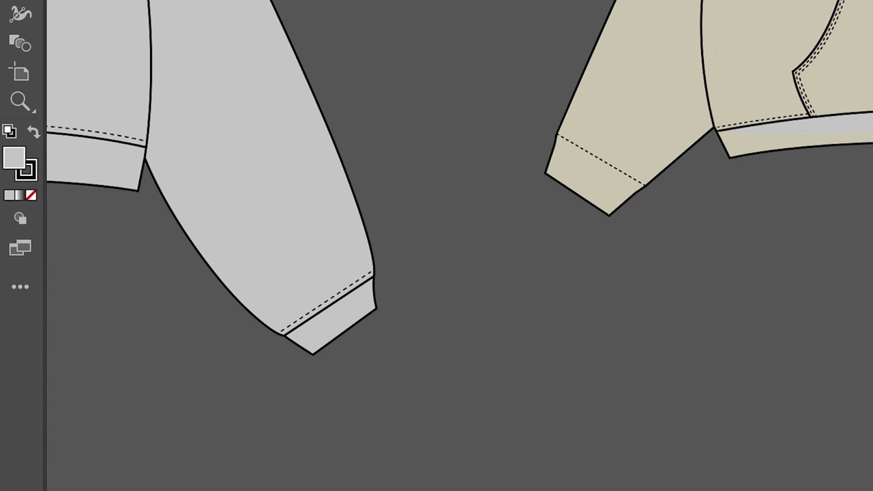
pyautogui.hotkey('ctrl', 'z')
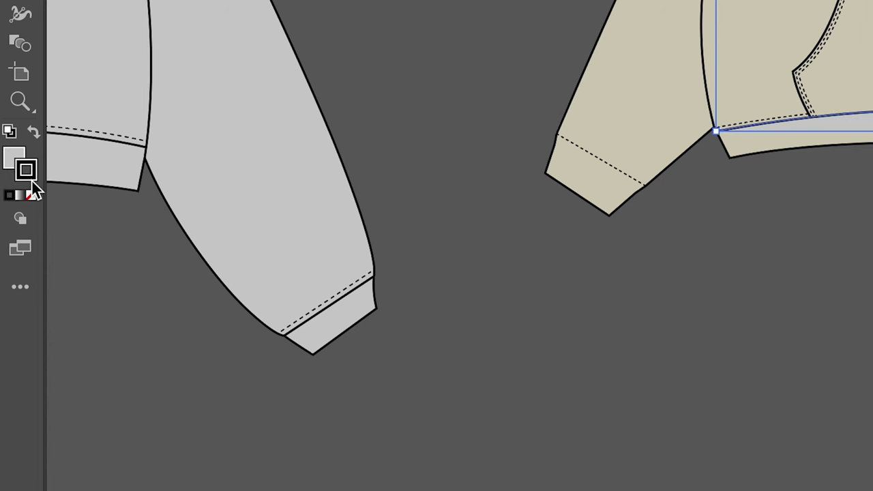
pyautogui.click(12, 157)
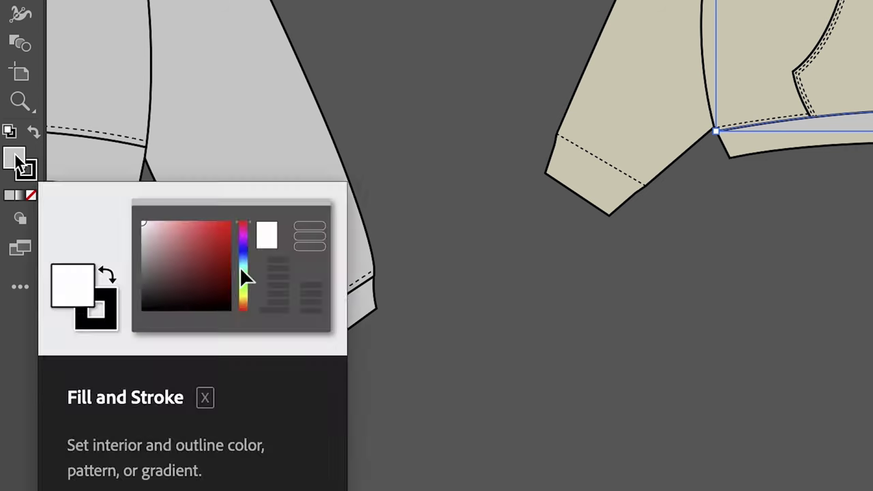
pyautogui.click(28, 168)
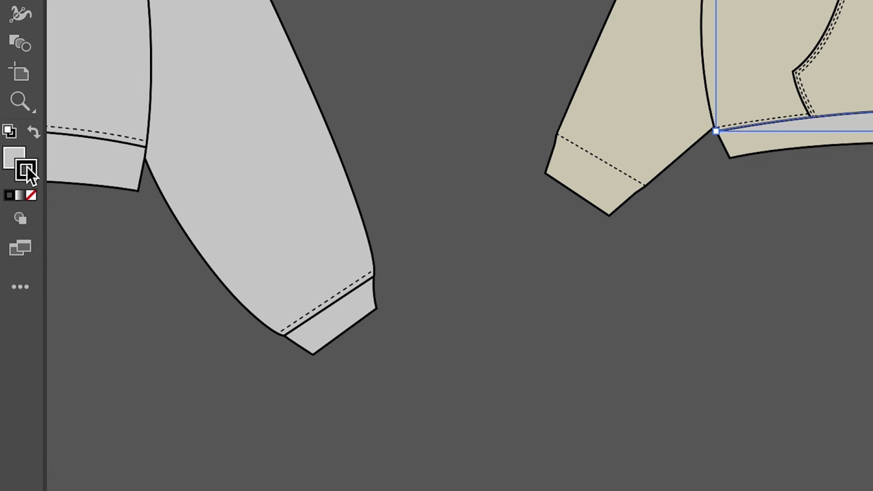
pyautogui.click(12, 159)
pyautogui.click(32, 168)
pyautogui.click(12, 158)
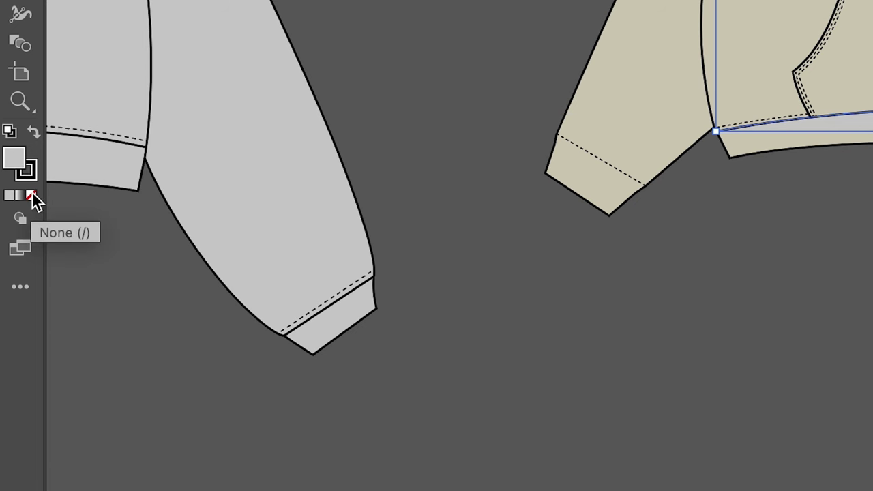
pyautogui.click(31, 193)
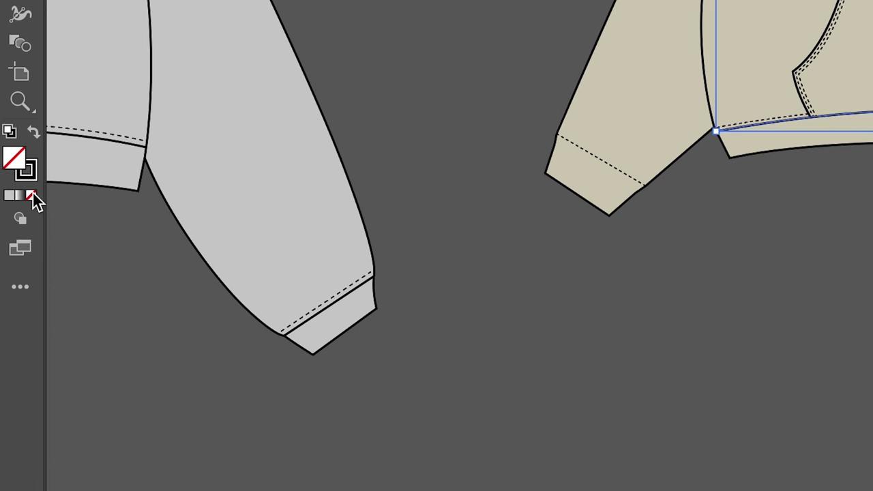
pyautogui.click(552, 141)
# Set the fill colour of the T-shirt's front and back body shapes to dark grey 1e1e1e.
pyautogui.press('z')
pyautogui.moveTo(552, 142); pyautogui.dragTo(563, 180)
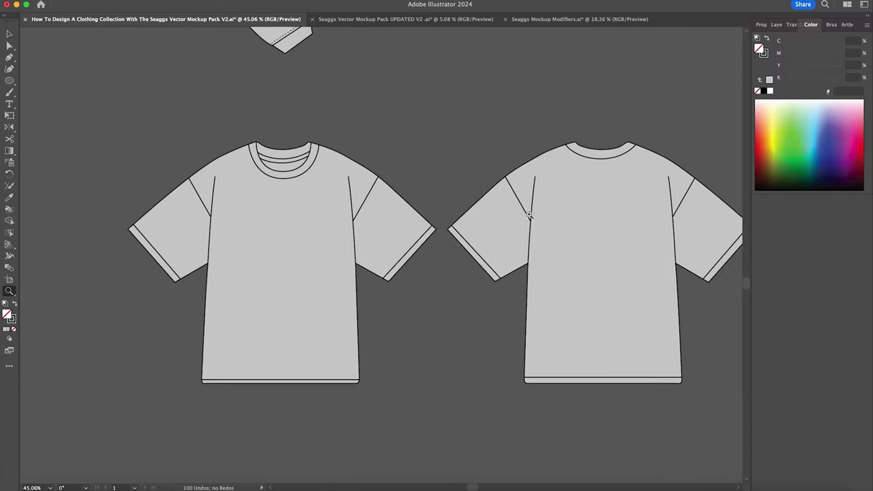
pyautogui.hscroll(-3, 453, 241)
pyautogui.press('v')
pyautogui.click(365, 251)
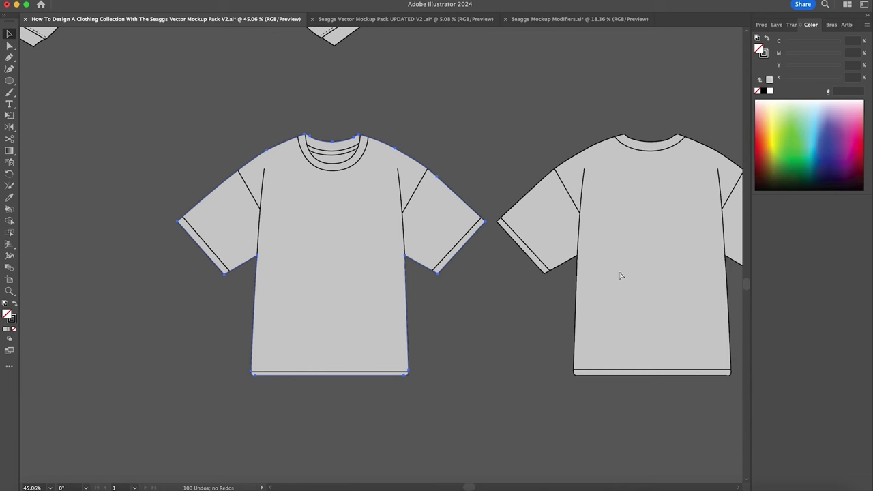
pyautogui.keyDown('shift'); pyautogui.click(620, 275); pyautogui.keyUp('shift')
pyautogui.doubleClick(7, 313)
pyautogui.click(386, 243)
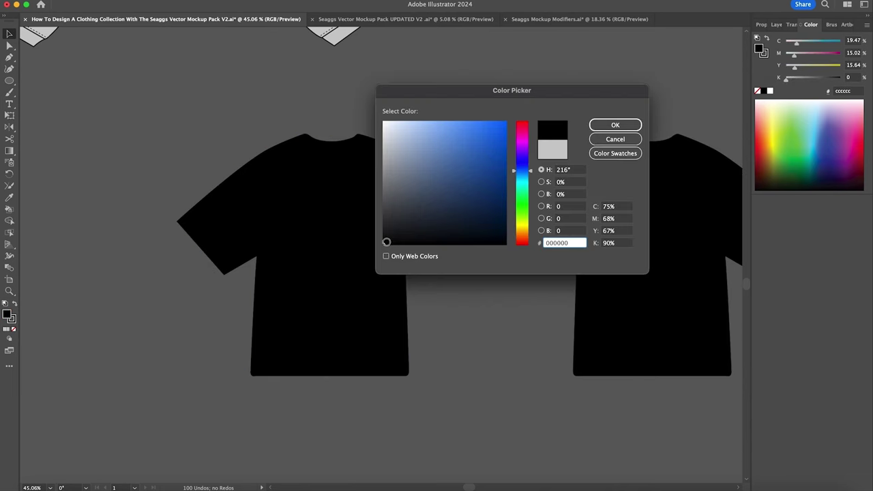
pyautogui.moveTo(386, 243); pyautogui.dragTo(382, 230)
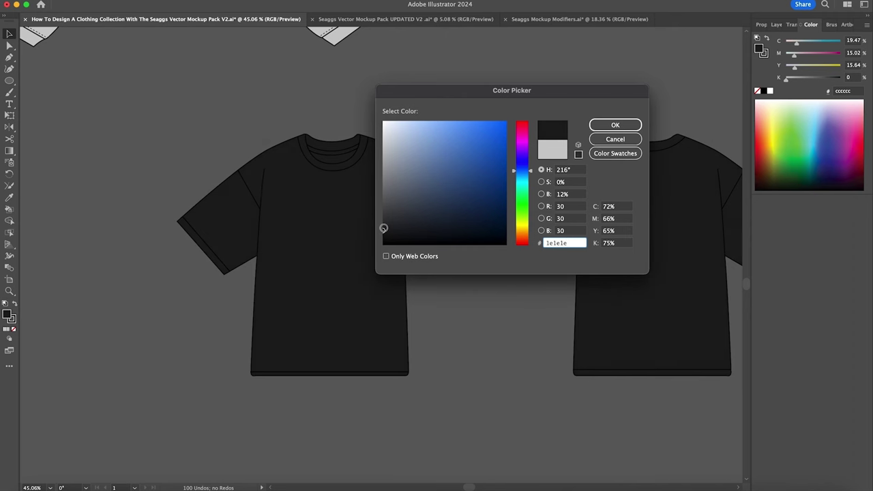
pyautogui.click(598, 127)
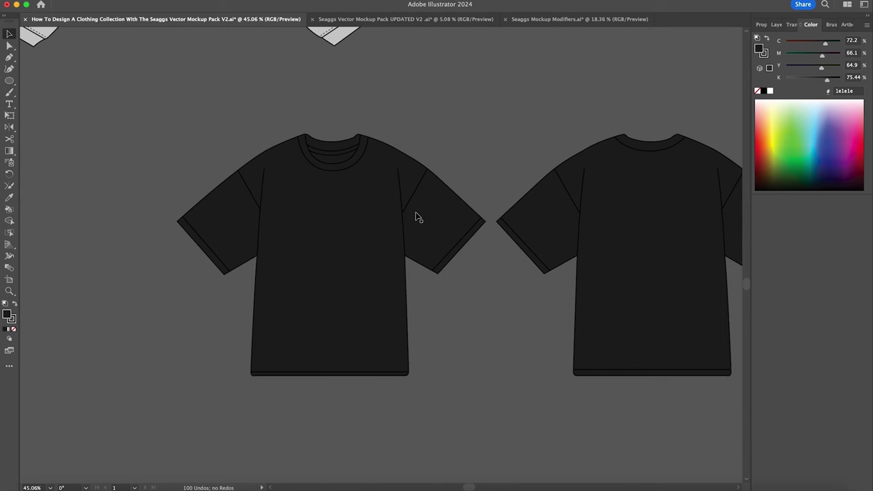
# Set the fill to none for the hem line of the right-hand sleeve on the T-shirt's front view.
pyautogui.press('z')
pyautogui.moveTo(444, 253); pyautogui.dragTo(559, 256)
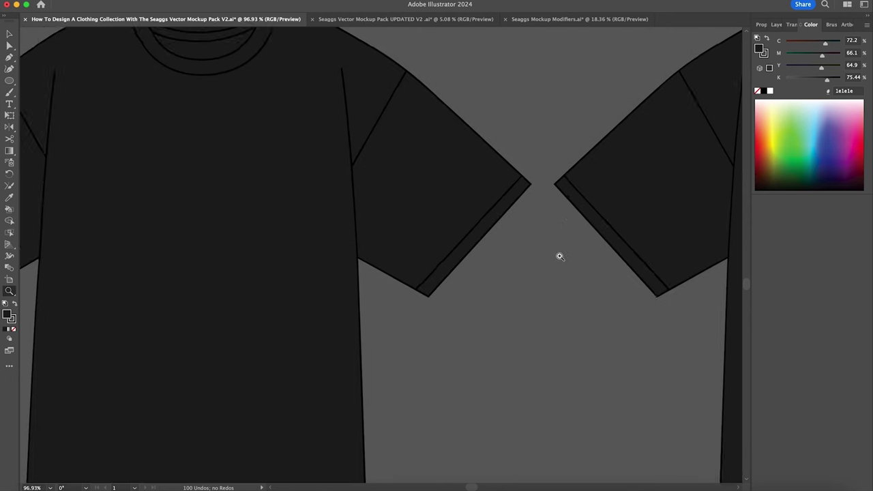
pyautogui.moveTo(439, 271); pyautogui.dragTo(526, 271)
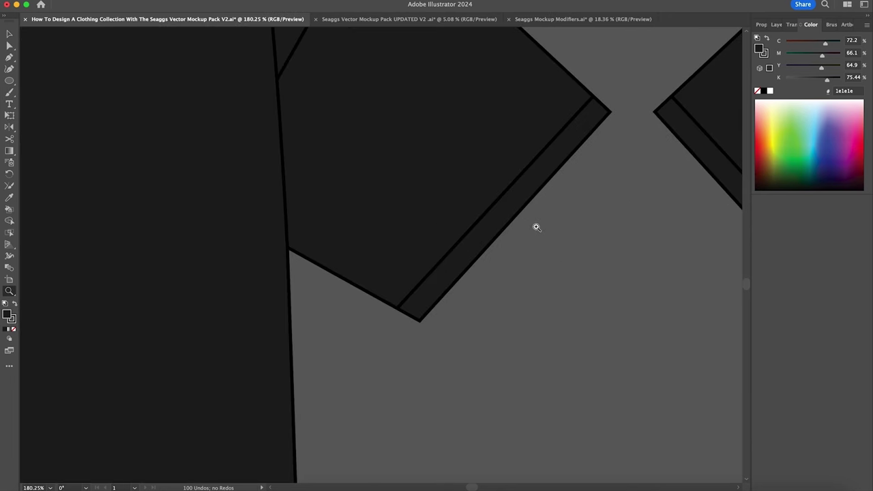
pyautogui.press('p')
pyautogui.press('v')
pyautogui.click(535, 165)
pyautogui.press('/')
pyautogui.click(592, 102)
# Extend the sleeve hem line with the Pen tool around the cuff's outer corners into a closed shape.
pyautogui.press('p')
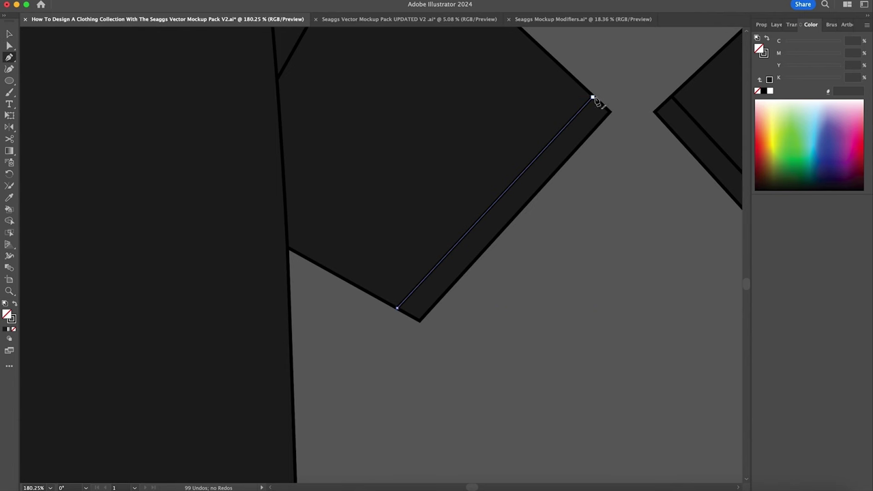
pyautogui.click(593, 98)
pyautogui.click(610, 112)
pyautogui.click(420, 320)
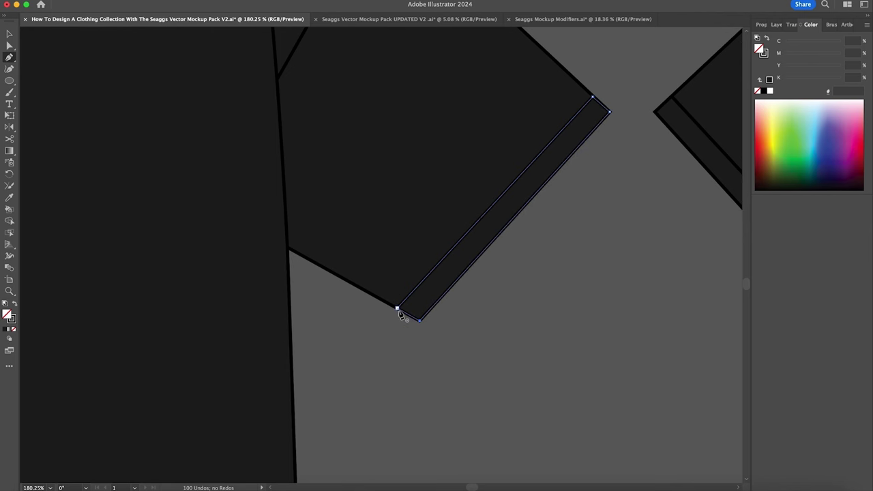
pyautogui.click(398, 308)
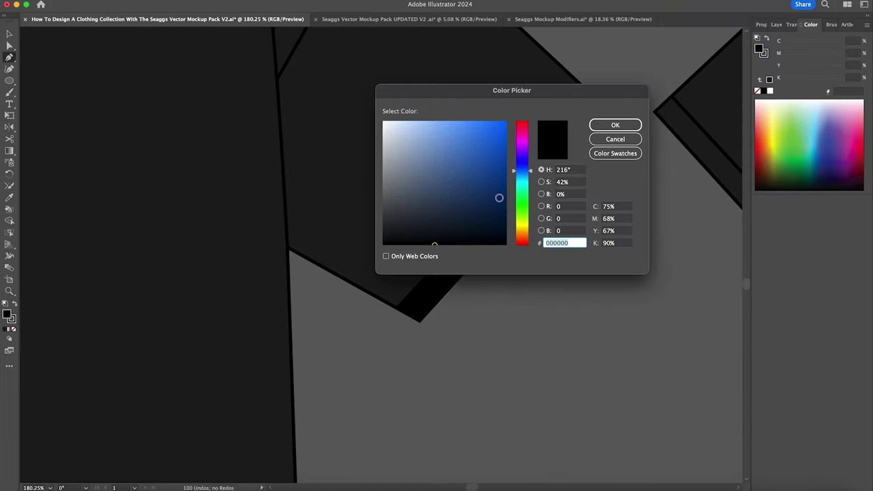
# Set the fill colour of the closed sleeve cuff shape to navy blue 20385b.
pyautogui.click(425, 222)
pyautogui.click(471, 173)
pyautogui.moveTo(470, 173); pyautogui.dragTo(462, 200)
pyautogui.click(602, 129)
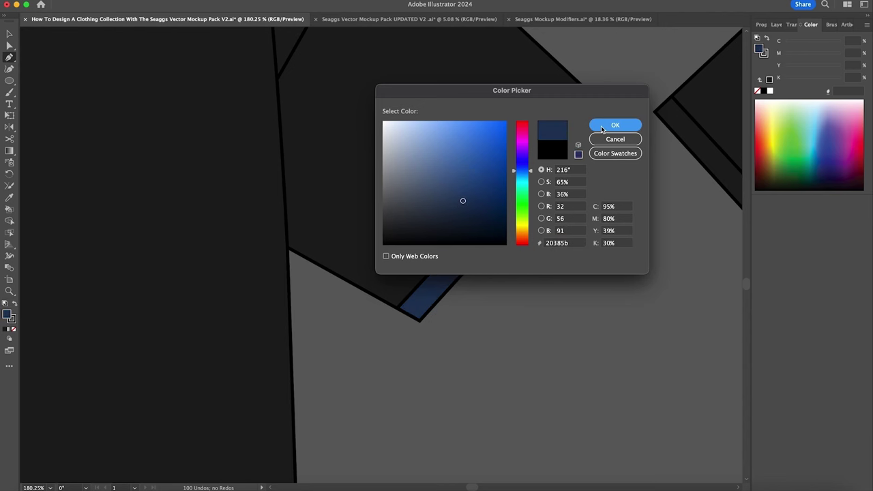
pyautogui.click(602, 128)
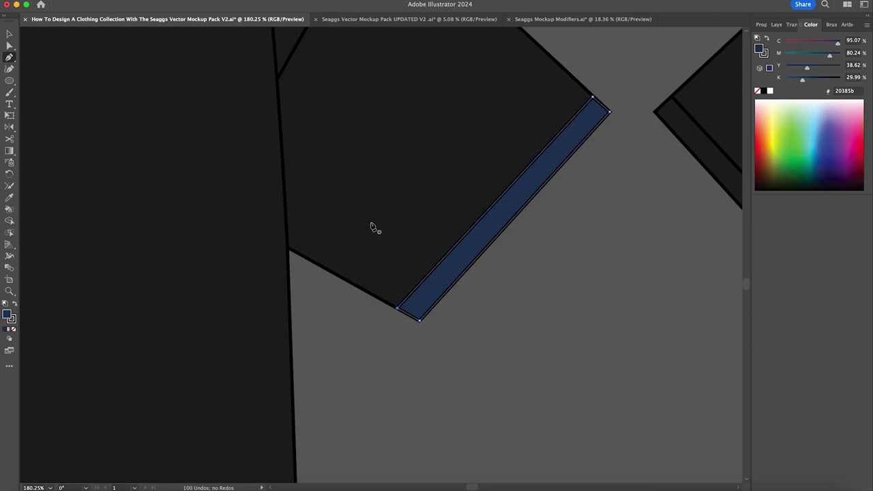
# Extend the hem line of the left-hand sleeve with the Pen tool around the cuff's outer corners into a closed shape.
pyautogui.hscroll(-10, 372, 226)
pyautogui.hscroll(-10, 372, 227)
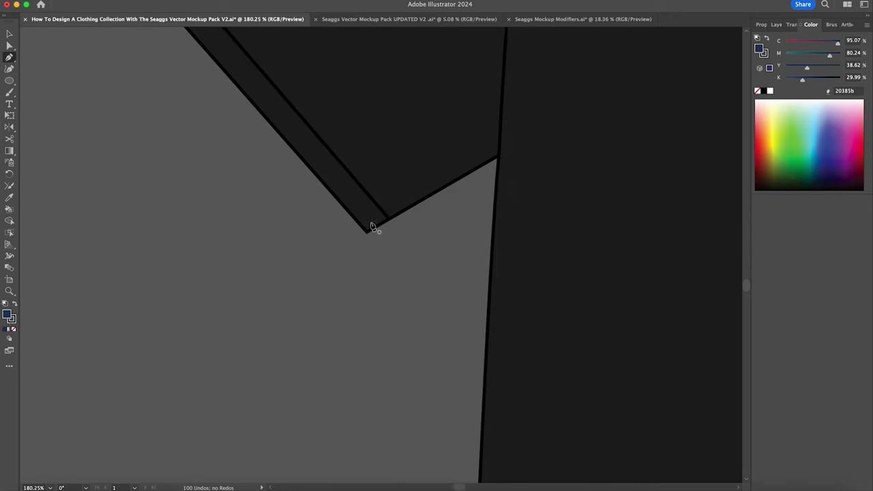
pyautogui.scroll(3, 371, 226)
pyautogui.click(404, 279)
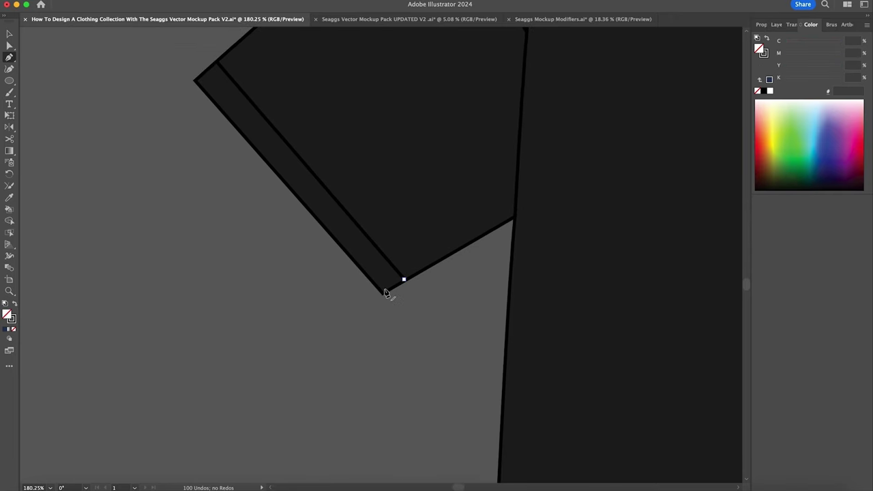
pyautogui.click(383, 293)
pyautogui.click(195, 81)
pyautogui.click(217, 64)
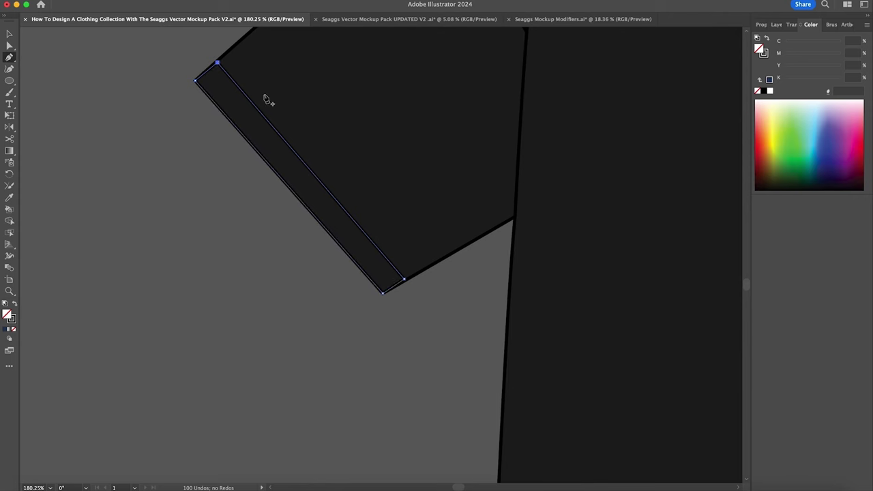
# Copy the navy blue 20385b fill from the right-hand cuff onto the closed left-hand cuff shape with the Eyedropper.
pyautogui.hscroll(5, 318, 123)
pyautogui.hscroll(3, 318, 124)
pyautogui.hscroll(-5, 318, 124)
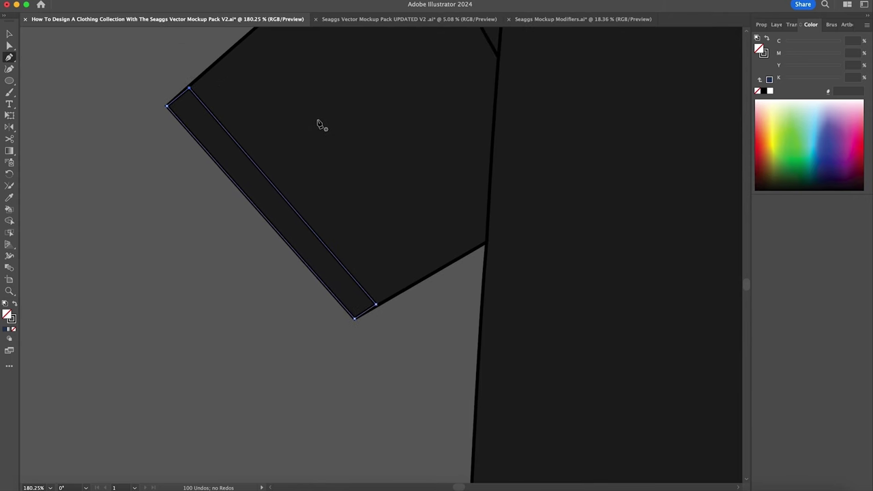
pyautogui.press('z')
pyautogui.moveTo(506, 171); pyautogui.dragTo(446, 169)
pyautogui.hscroll(4, 446, 170)
pyautogui.press('v')
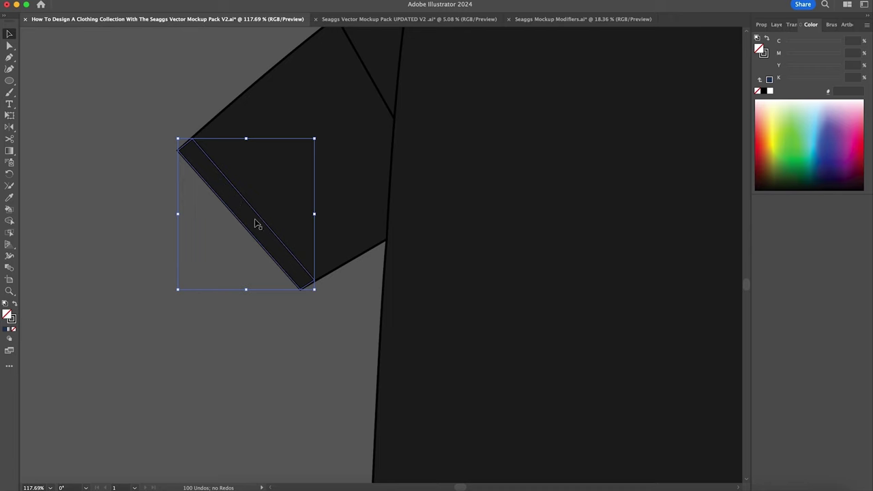
pyautogui.hscroll(15, 411, 257)
pyautogui.hscroll(2, 413, 259)
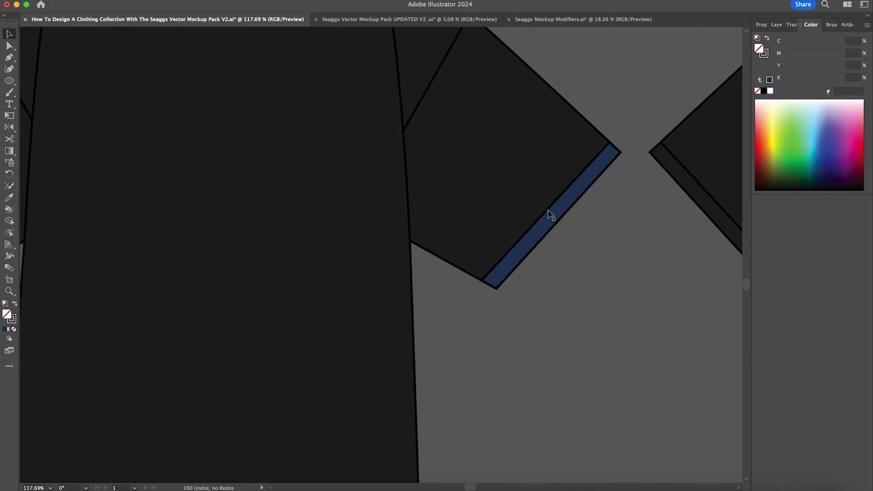
pyautogui.press('i')
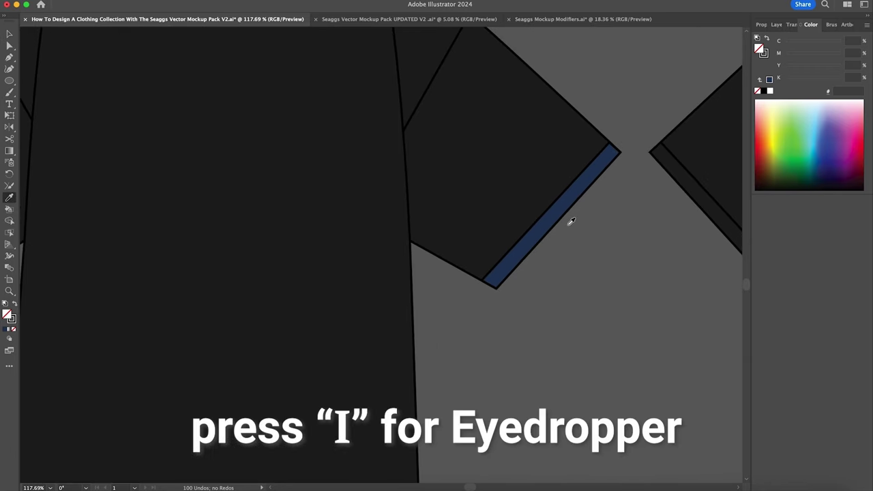
pyautogui.hscroll(-7, 657, 216)
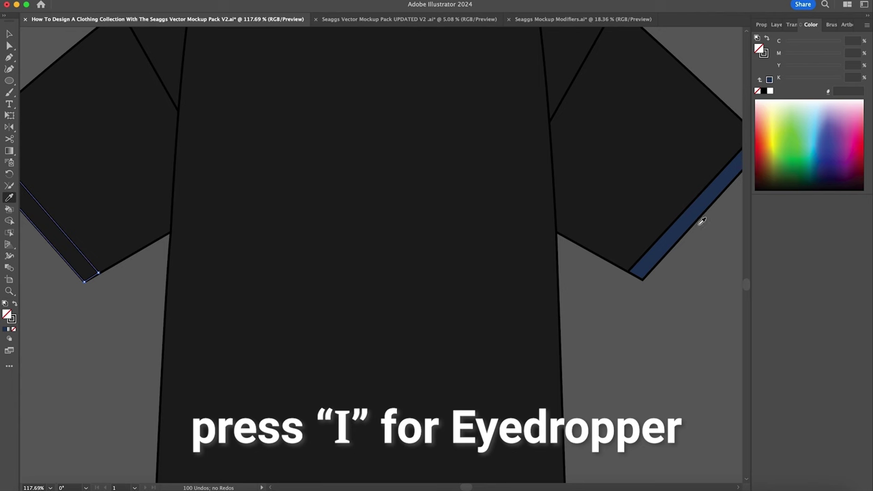
pyautogui.click(690, 219)
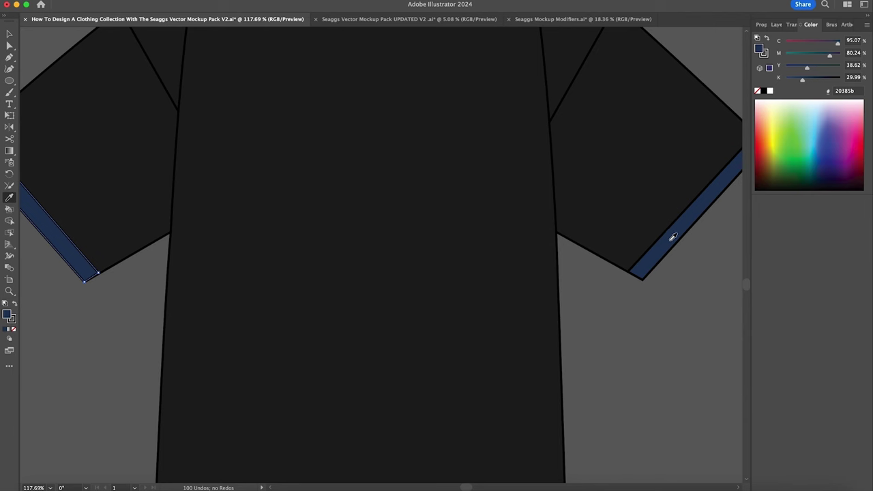
# Set the stroke weight of the right-hand sleeve cuff to 10 pt.
pyautogui.press('v')
pyautogui.click(671, 242)
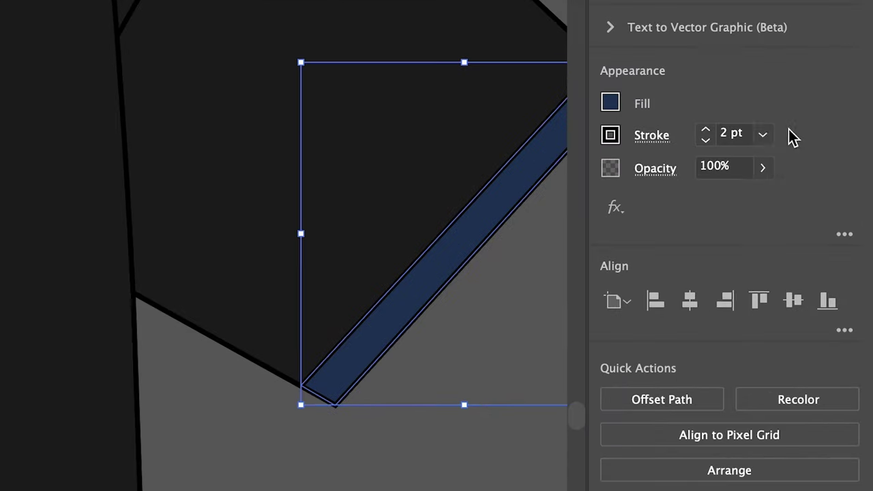
pyautogui.click(819, 164)
pyautogui.write('10')
pyautogui.press('Return')
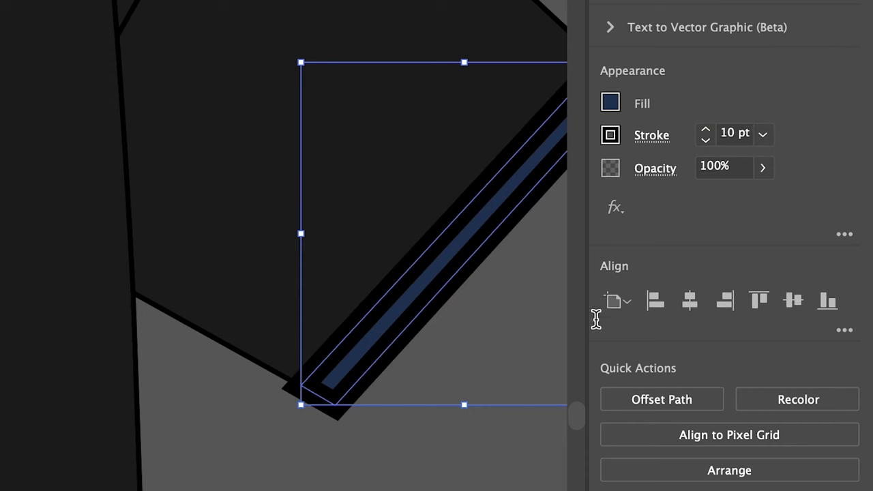
# Copy the right-hand cuff's 10 pt stroke and fill onto the left-hand cuff with the Eyedropper.
pyautogui.click(357, 479)
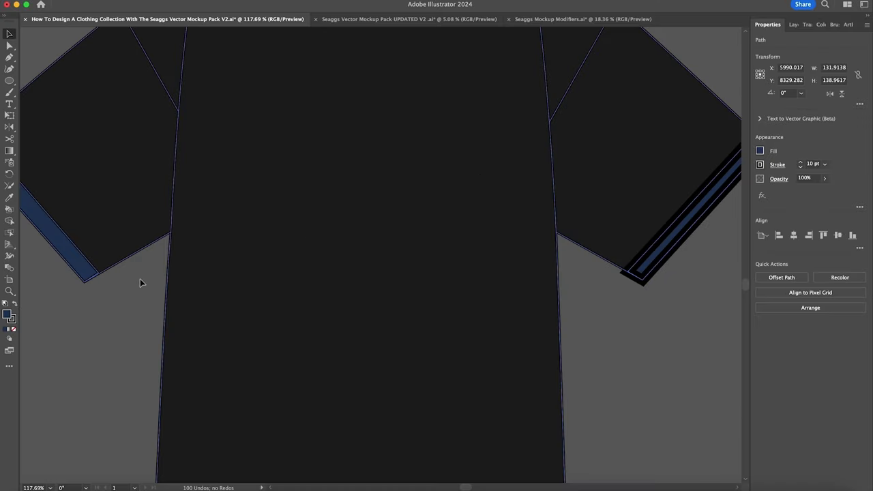
pyautogui.click(140, 281)
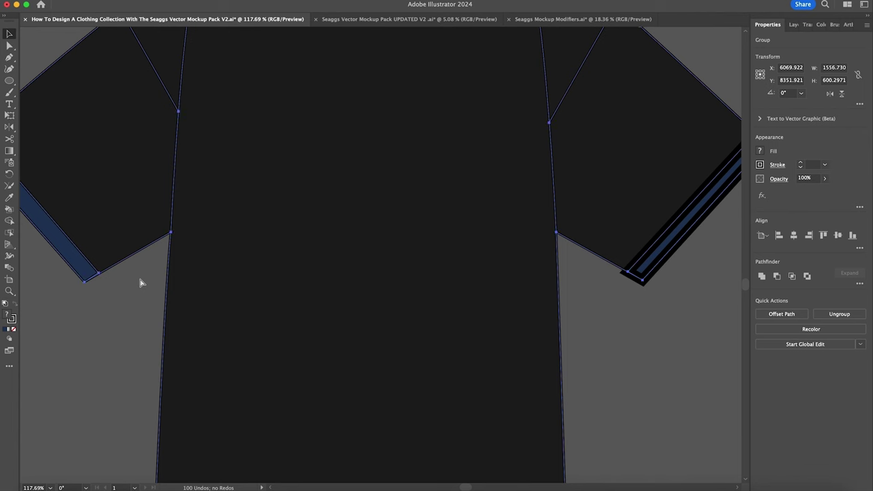
pyautogui.click(134, 283)
pyautogui.click(68, 257)
pyautogui.press('i')
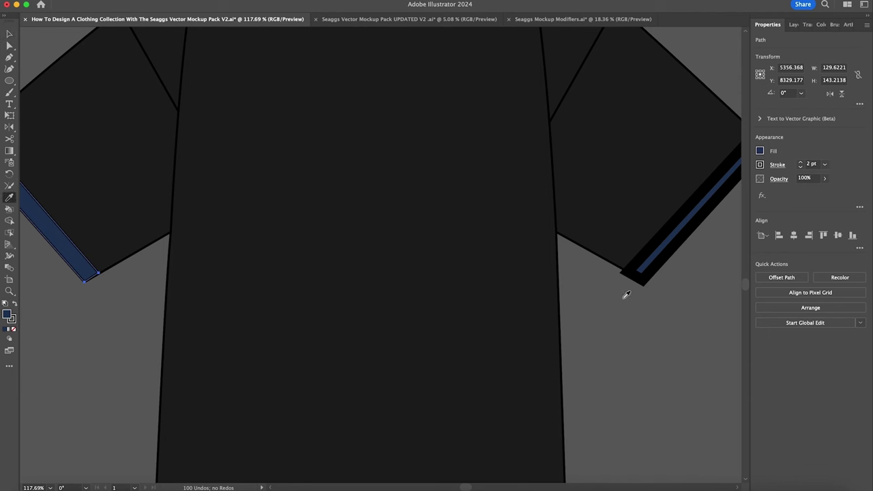
pyautogui.click(672, 237)
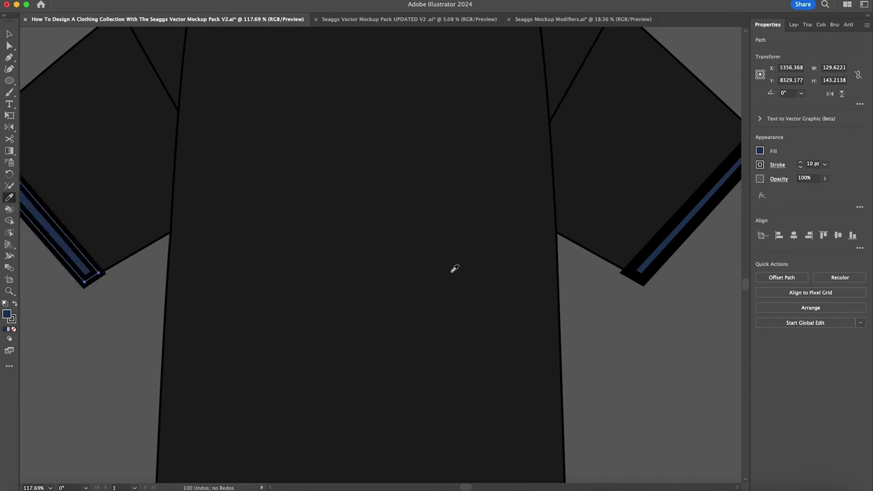
# Undo the Eyedropper copy on the left-hand cuff and the 10 pt stroke change on the right-hand cuff.
pyautogui.press('super+z')
pyautogui.press('super+z')
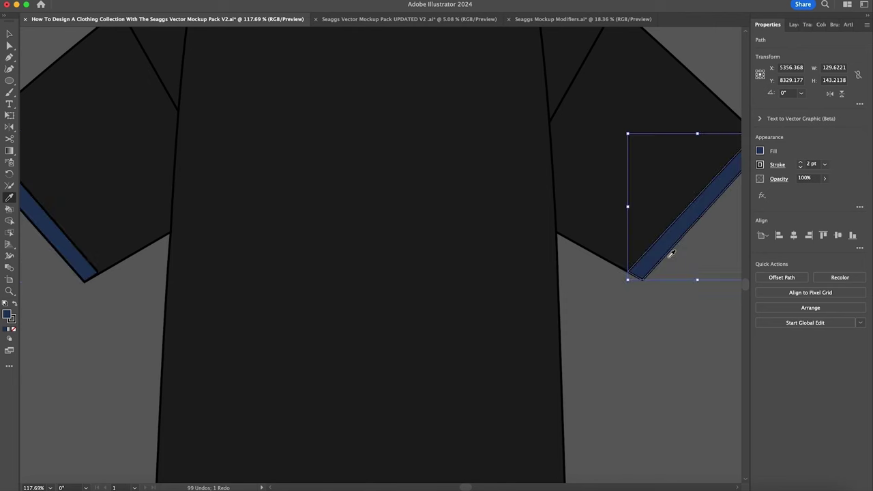
pyautogui.press('v')
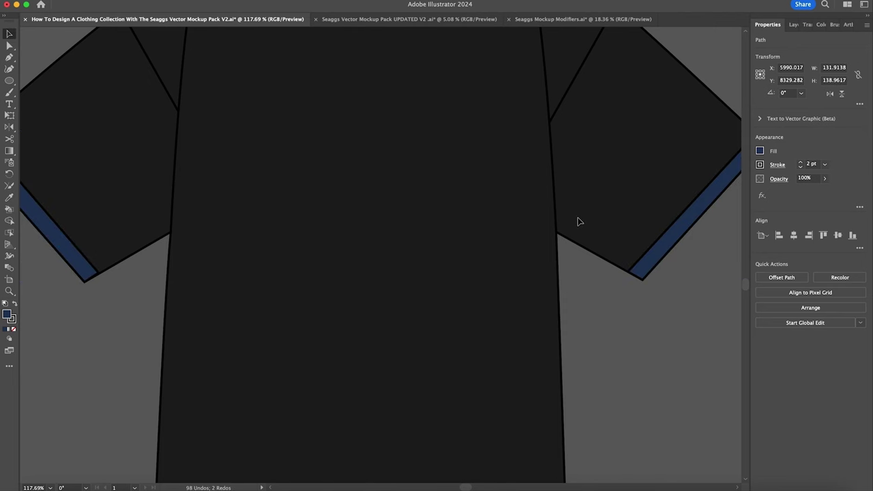
# Join the outer and inner collar lines at both shoulder ends with the Pen tool into one closed neckband shape.
pyautogui.scroll(3, 578, 221)
pyautogui.scroll(3, 577, 222)
pyautogui.press('z')
pyautogui.moveTo(381, 211); pyautogui.dragTo(458, 215)
pyautogui.press('p')
pyautogui.click(559, 121)
pyautogui.click(523, 110)
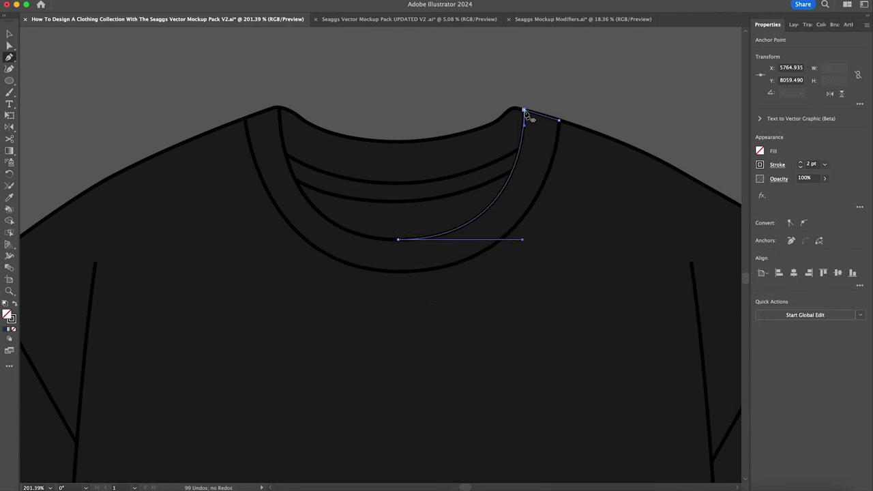
pyautogui.click(278, 108)
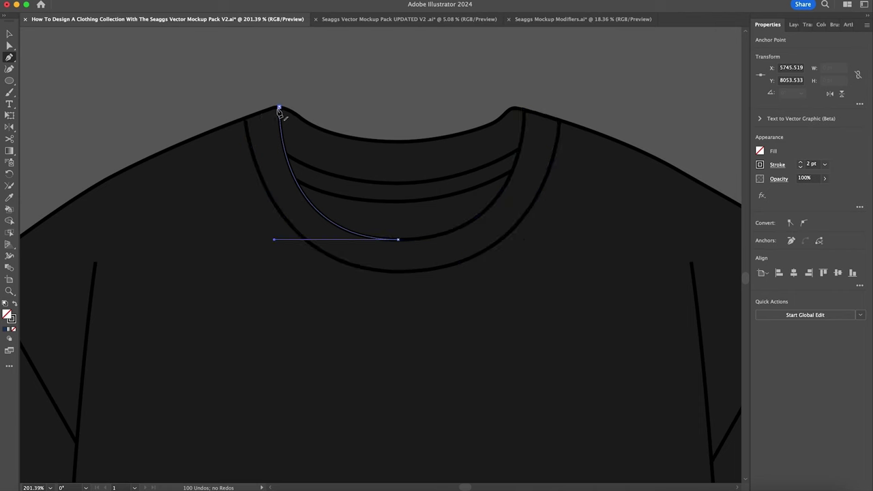
pyautogui.click(245, 120)
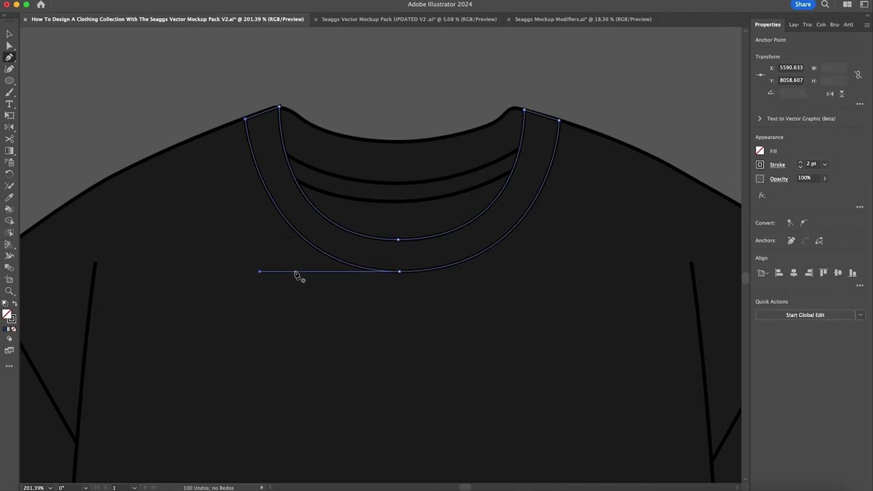
# Fill the closed neckband with the sleeve cuff's navy blue using the Eyedropper, and deselect it.
pyautogui.scroll(-2, 450, 214)
pyautogui.hscroll(-1, 450, 214)
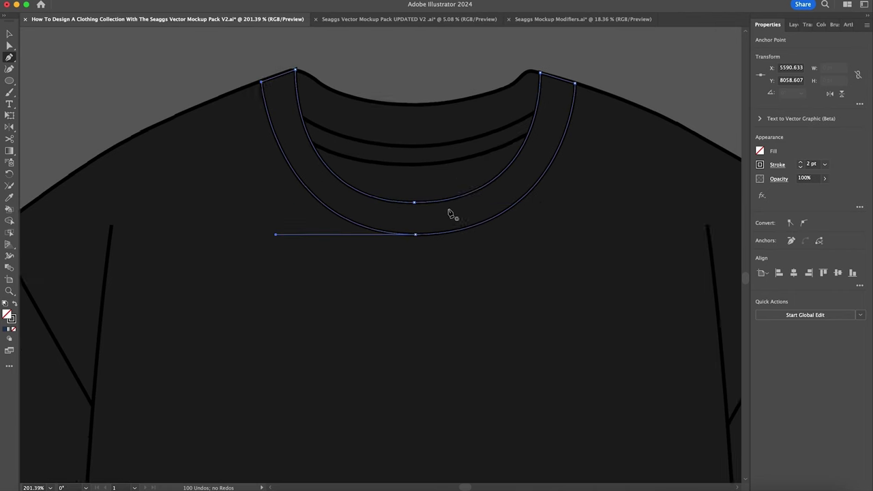
pyautogui.scroll(-15, 450, 213)
pyautogui.hscroll(-8, 450, 213)
pyautogui.press('i')
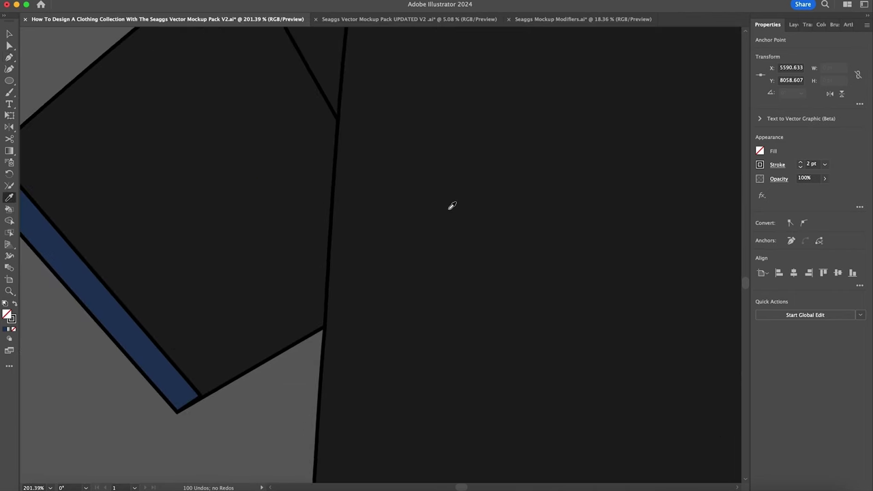
pyautogui.click(122, 315)
pyautogui.scroll(15, 371, 223)
pyautogui.hscroll(8, 371, 223)
pyautogui.press('v')
pyautogui.click(658, 52)
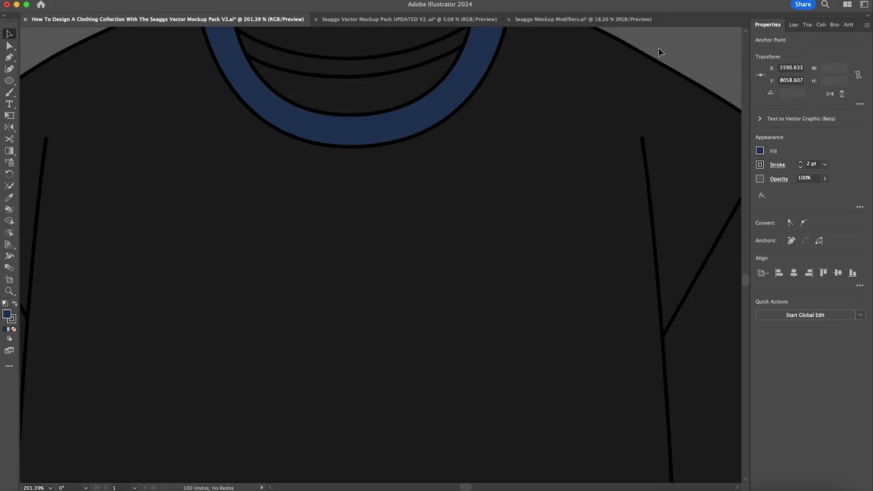
# Extend the upper inner neck line with the Pen tool along the collar edges and back neckline into a closed shape.
pyautogui.scroll(5, 658, 52)
pyautogui.hscroll(-2, 418, 132)
pyautogui.press('p')
pyautogui.click(496, 113)
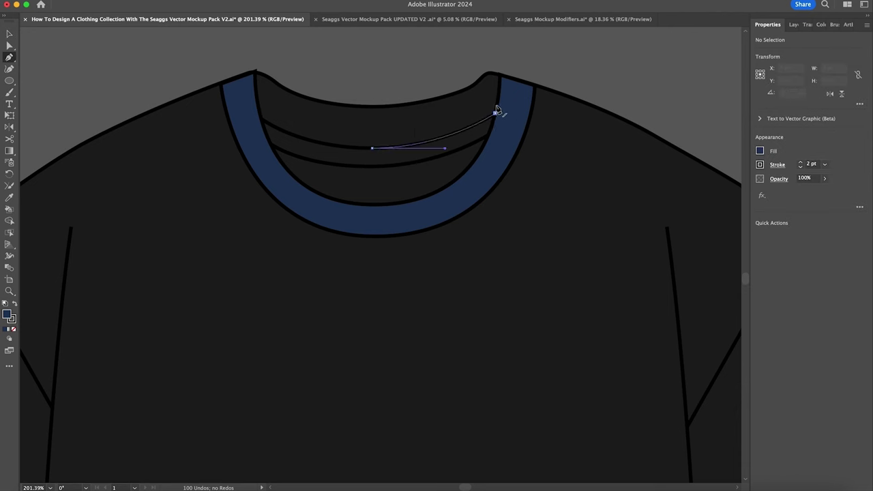
pyautogui.click(498, 74)
pyautogui.moveTo(496, 64); pyautogui.dragTo(476, 89)
pyautogui.click(498, 74)
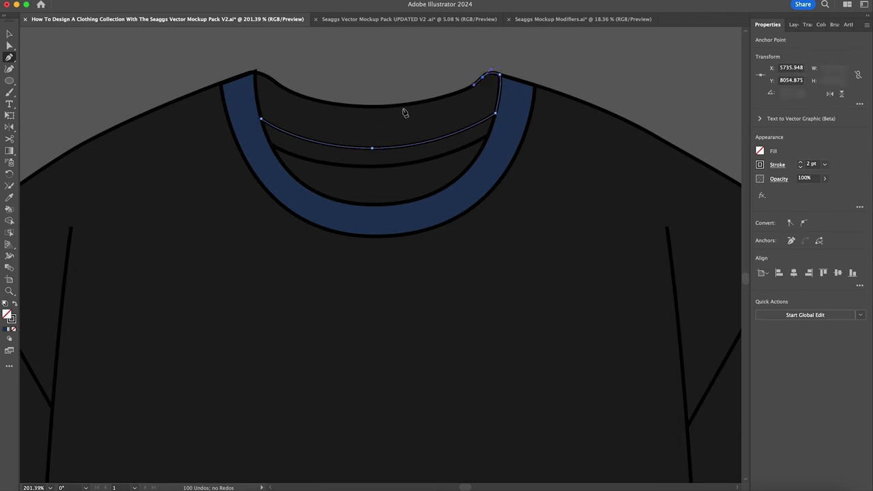
pyautogui.moveTo(373, 107); pyautogui.dragTo(307, 107)
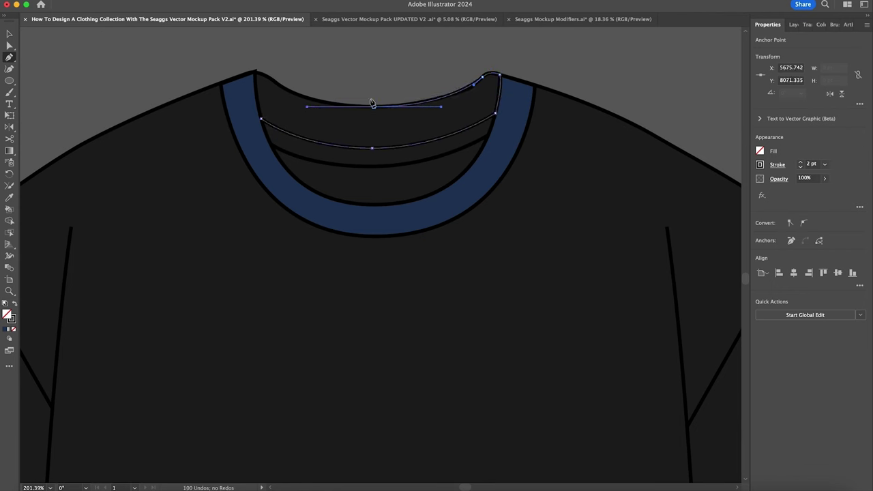
pyautogui.moveTo(266, 75)
pyautogui.mouseDown()
pyautogui.moveTo(251, 64)
pyautogui.moveTo(256, 86)
pyautogui.mouseUp()
pyautogui.click(266, 75)
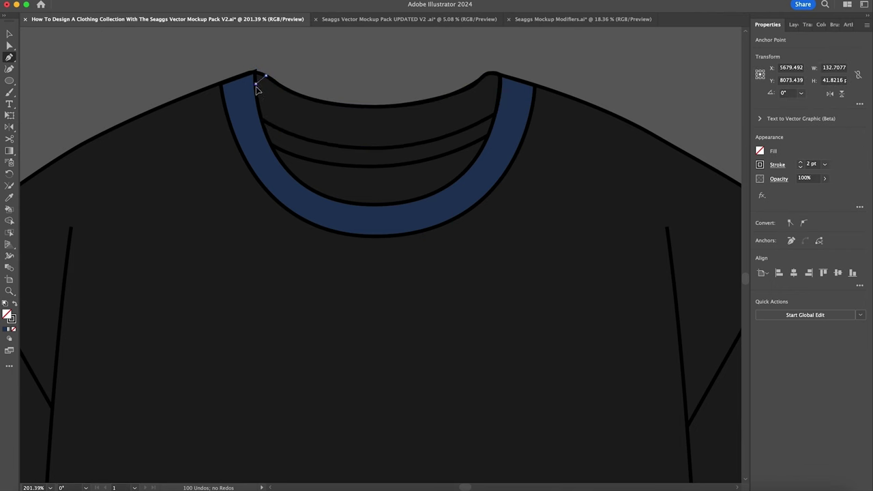
pyautogui.click(261, 119)
pyautogui.click(261, 119)
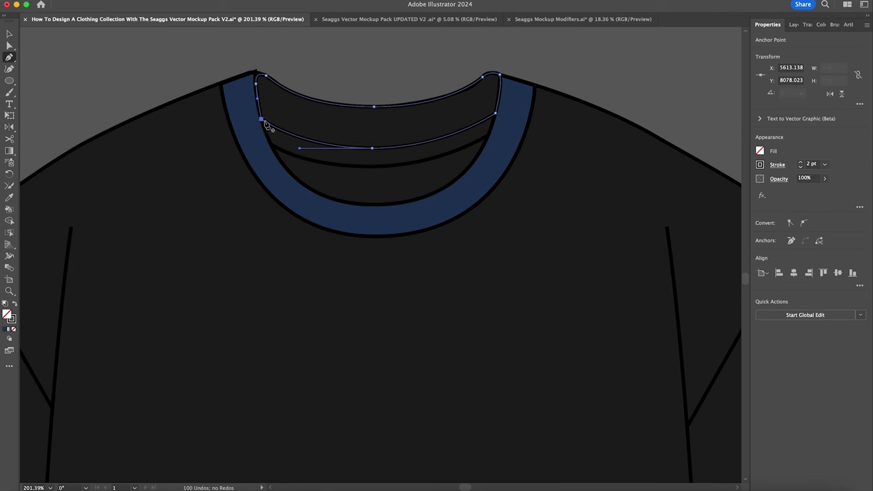
# Fill the closed inner back neck shape with the neckband's sampled navy, darken it to 1b2e44, and deselect it.
pyautogui.press('i')
pyautogui.click(482, 177)
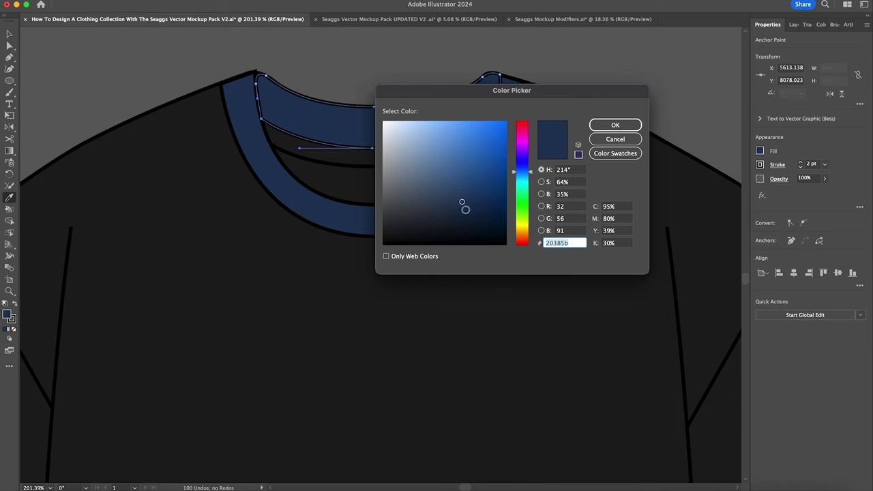
pyautogui.click(460, 210)
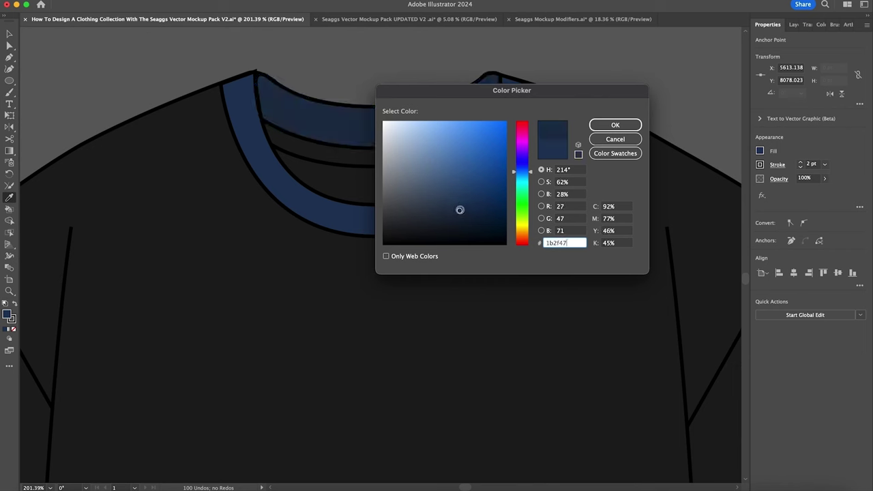
pyautogui.moveTo(460, 209); pyautogui.dragTo(457, 213)
pyautogui.click(604, 126)
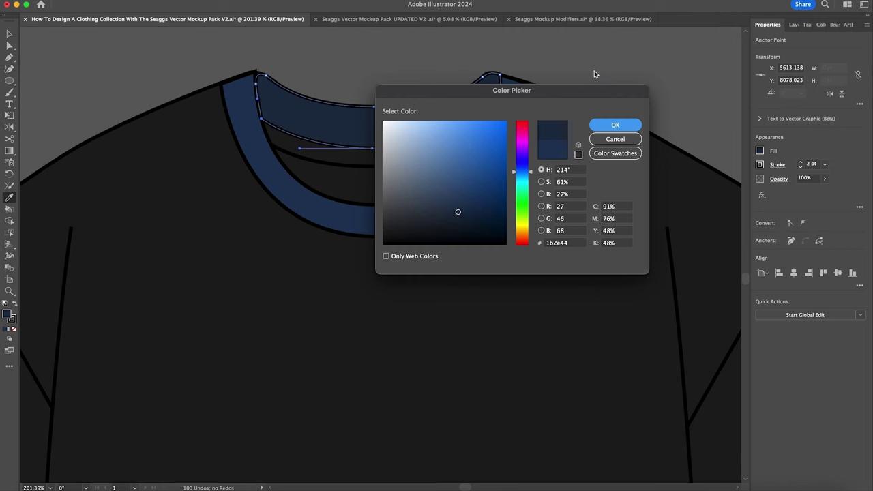
pyautogui.press('v')
pyautogui.click(590, 71)
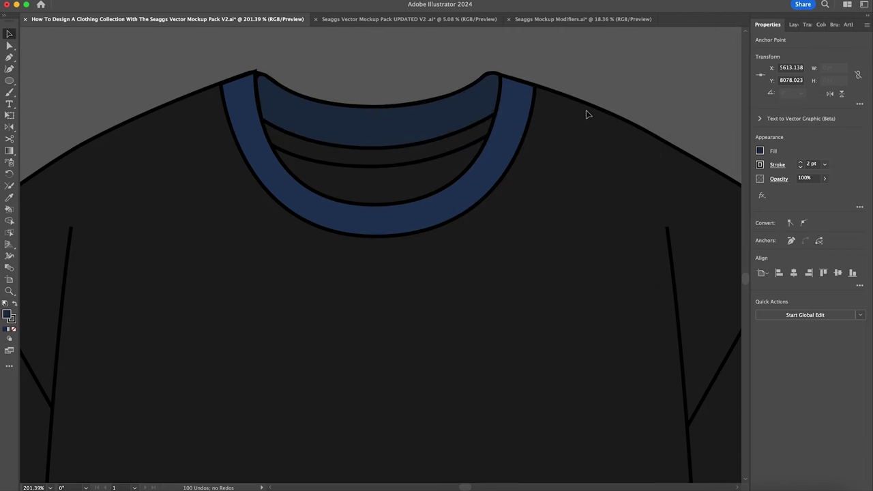
pyautogui.press('z')
pyautogui.moveTo(489, 112); pyautogui.dragTo(444, 123)
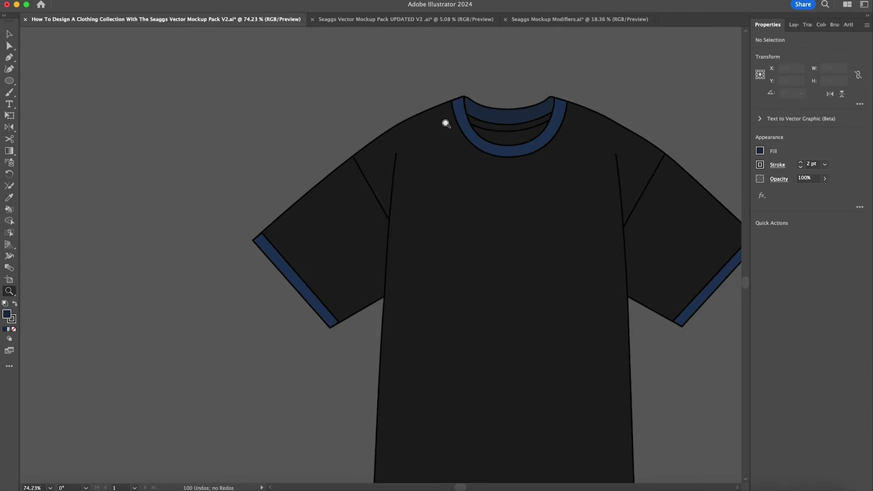
pyautogui.hscroll(3, 506, 154)
pyautogui.scroll(-1, 507, 154)
pyautogui.moveTo(511, 154); pyautogui.dragTo(441, 158)
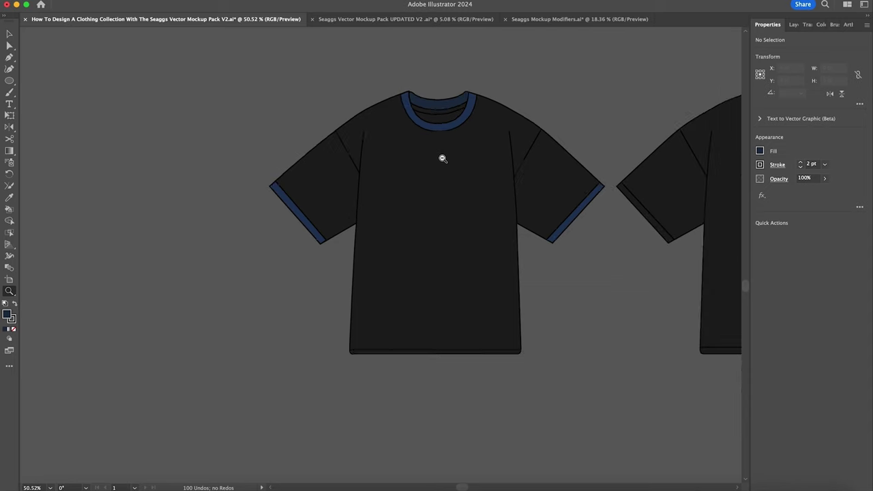
pyautogui.scroll(-5, 443, 158)
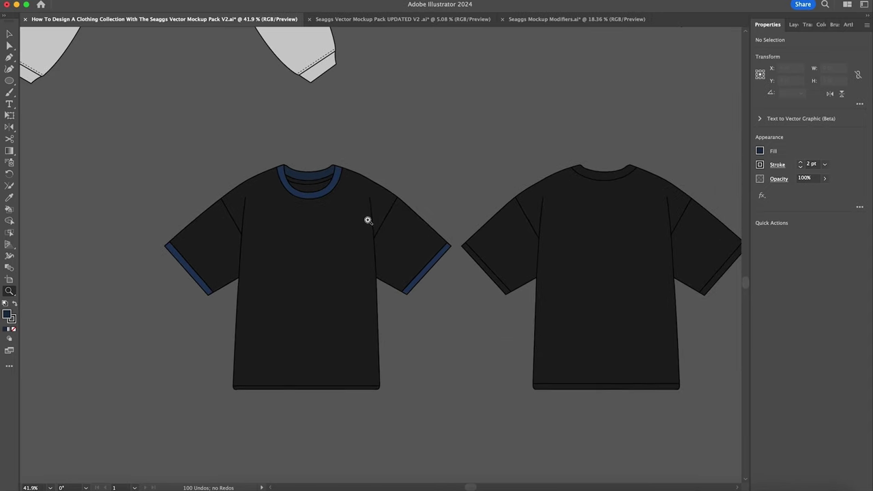
pyautogui.scroll(-5, 306, 259)
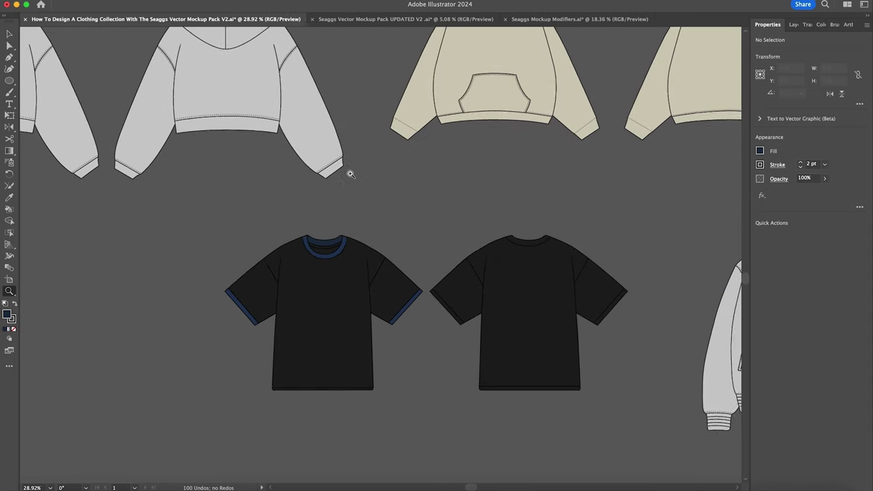
pyautogui.scroll(2, 350, 172)
pyautogui.press('v')
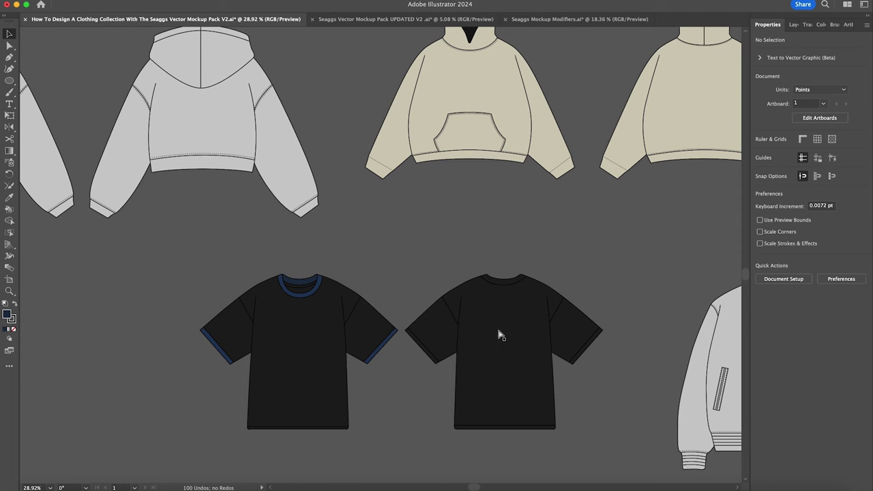
pyautogui.click(502, 331)
pyautogui.click(522, 279)
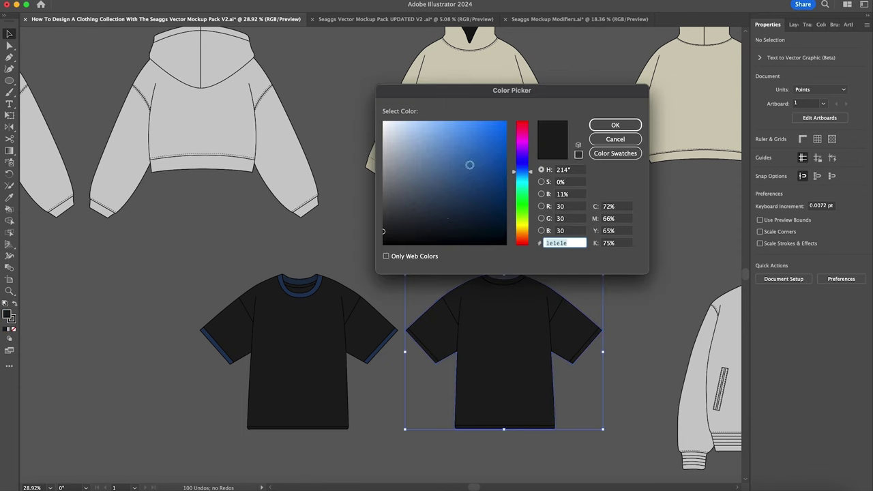
pyautogui.click(460, 133)
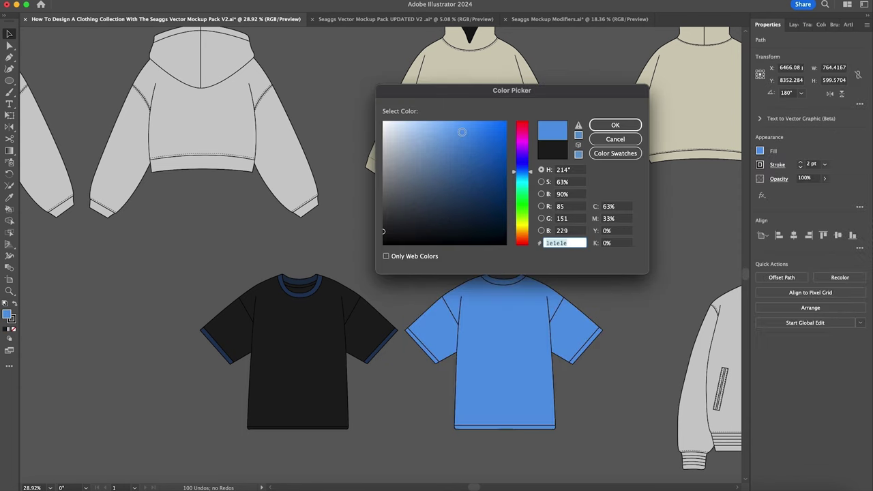
pyautogui.click(596, 141)
# Recolour the front and back bodies of the light grey cropped hoodie to efefef.
pyautogui.press('z')
pyautogui.moveTo(609, 180); pyautogui.dragTo(345, 223)
pyautogui.hscroll(-2, 290, 218)
pyautogui.hscroll(-2, 289, 217)
pyautogui.press('v')
pyautogui.press('z')
pyautogui.hscroll(-3, 345, 223)
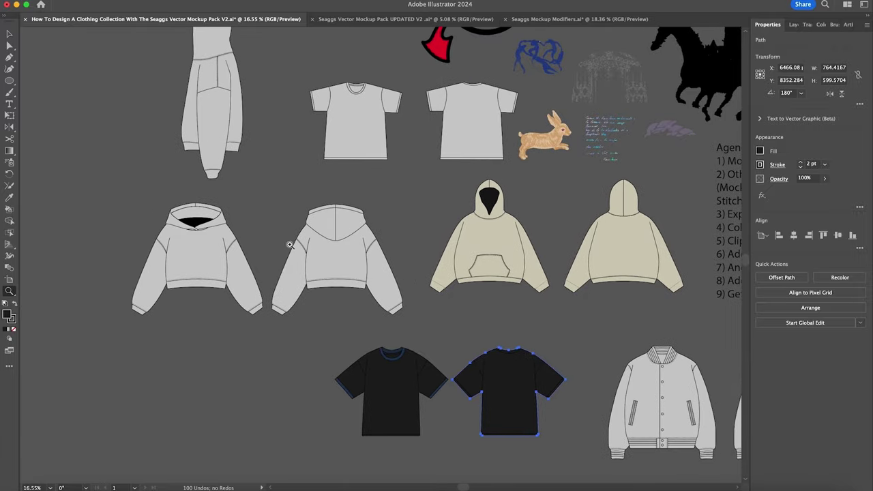
pyautogui.moveTo(195, 267); pyautogui.dragTo(238, 266)
pyautogui.press('v')
pyautogui.click(203, 253)
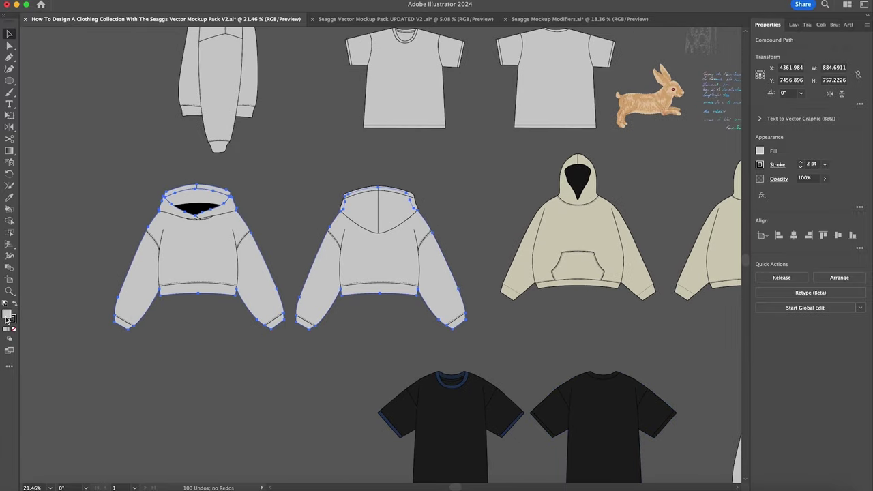
pyautogui.press('super+h')
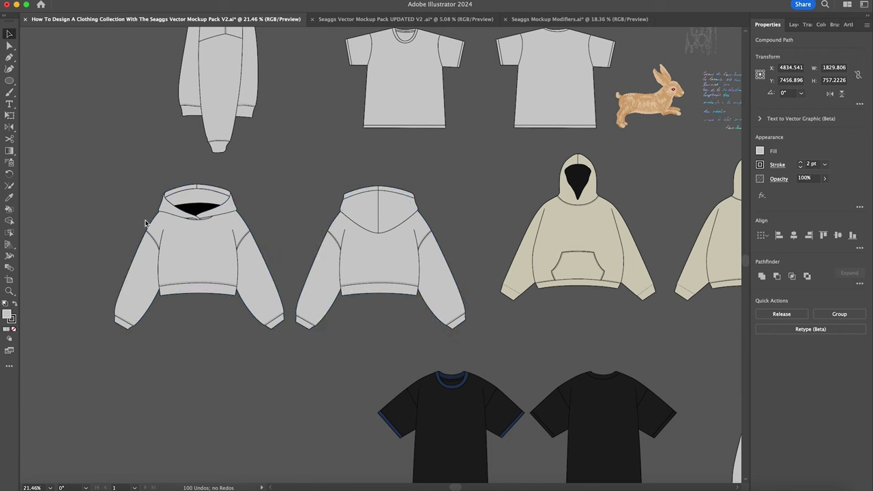
pyautogui.doubleClick(7, 312)
pyautogui.click(384, 128)
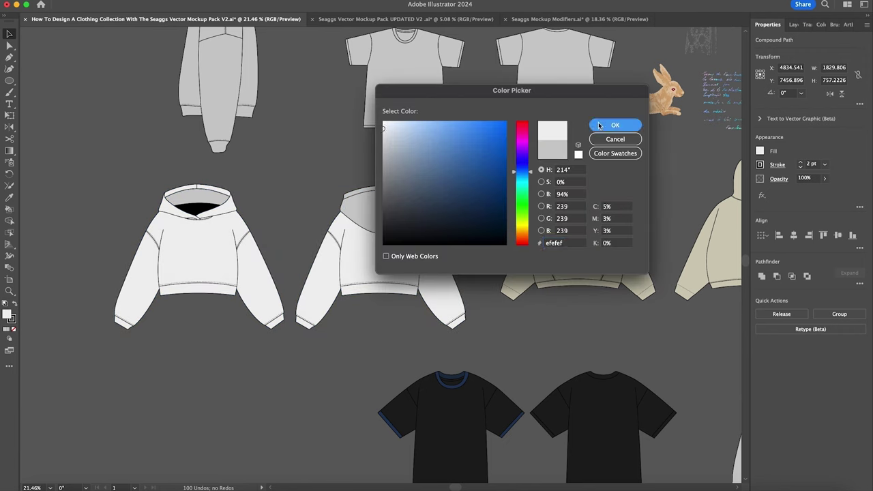
pyautogui.press('Return')
# Match the grey inner front hood panel and the back hood to the hoodie body's off-white using the Eyedropper.
pyautogui.click(200, 170)
pyautogui.click(197, 201)
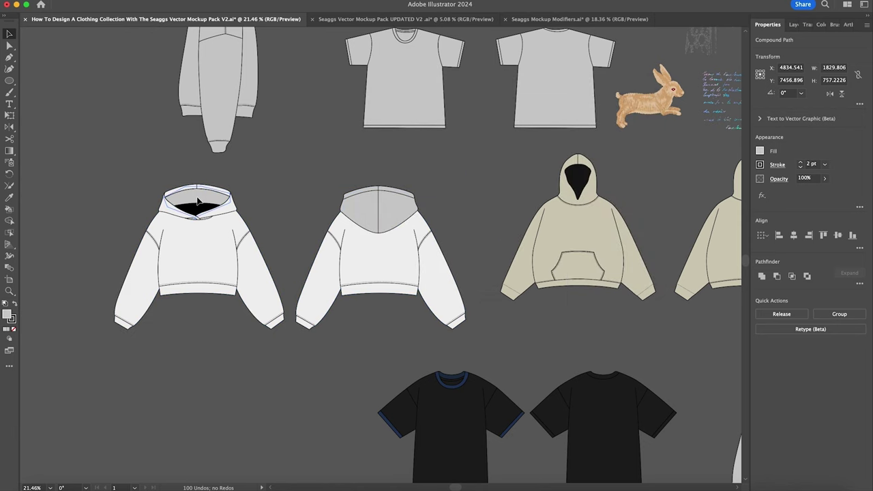
pyautogui.click(207, 242)
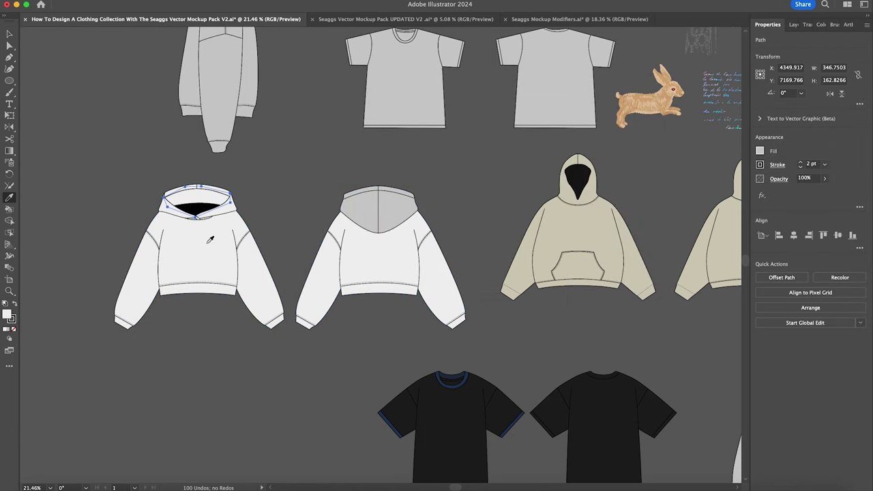
pyautogui.press('v')
pyautogui.click(368, 217)
pyautogui.press('i')
pyautogui.click(376, 264)
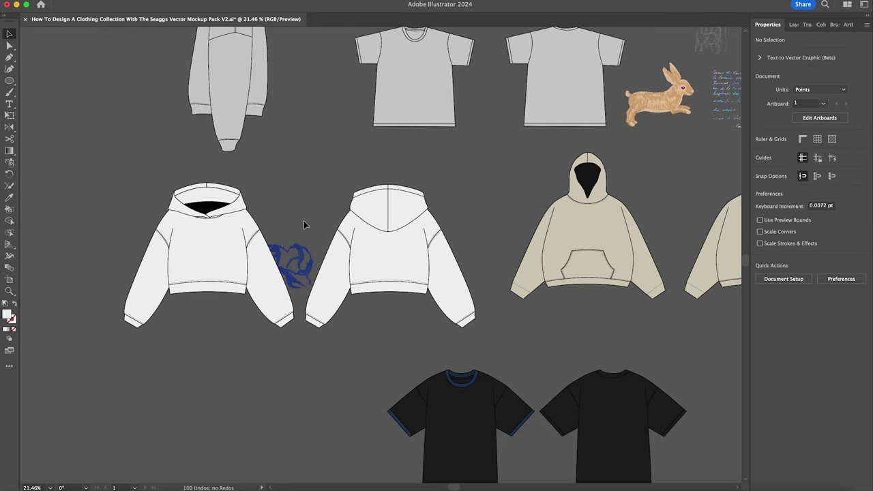
# Position the blue figures artwork over the front hoodie's sleeve edge between the two views and bring it to the front.
pyautogui.click(303, 220)
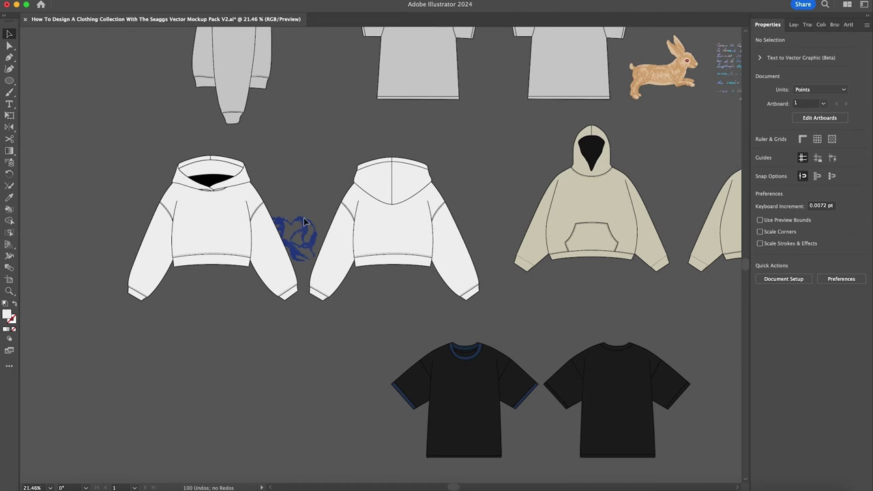
pyautogui.moveTo(305, 220); pyautogui.dragTo(298, 213)
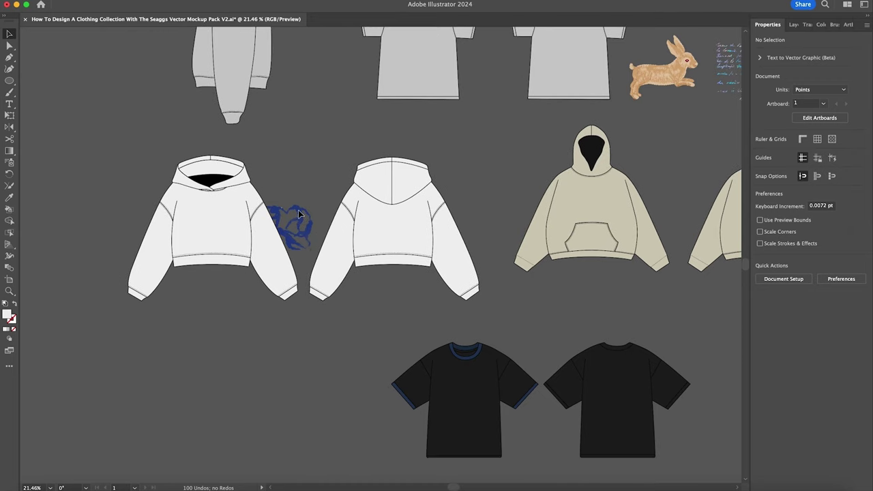
pyautogui.click(293, 223)
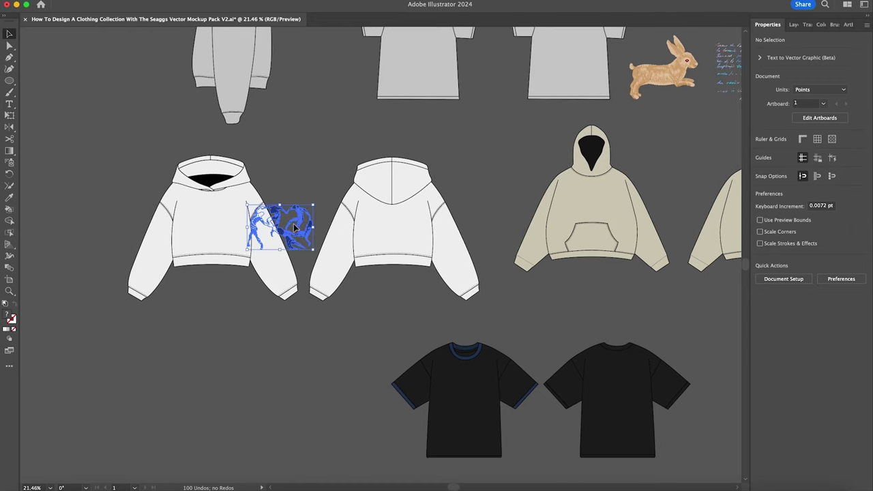
pyautogui.rightClick(302, 223)
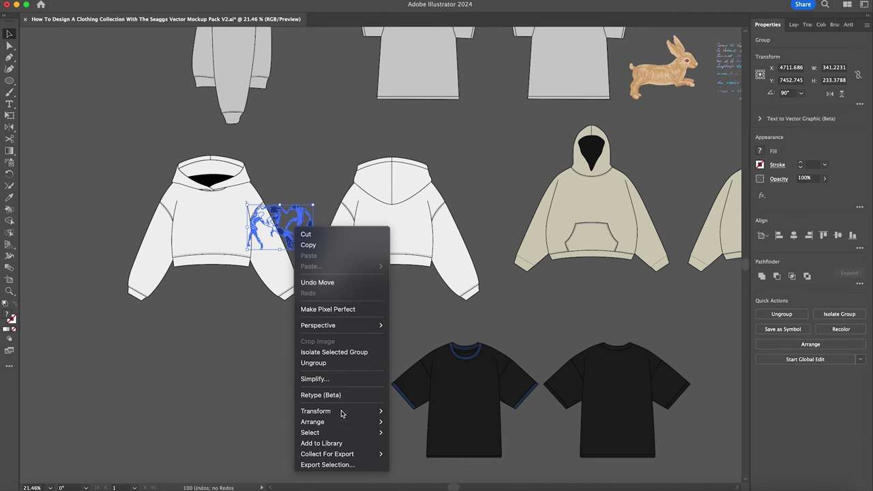
pyautogui.moveTo(347, 425)
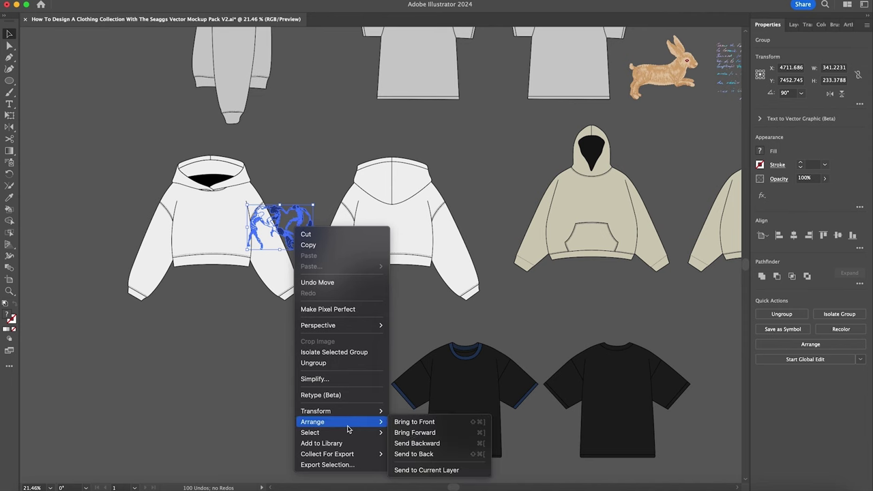
pyautogui.click(411, 422)
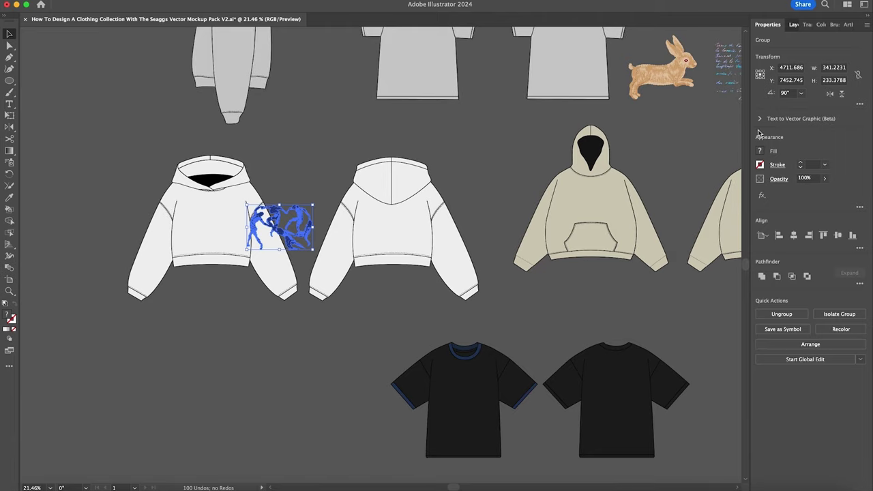
# Hide Layer 1 and show it again.
pyautogui.click(794, 24)
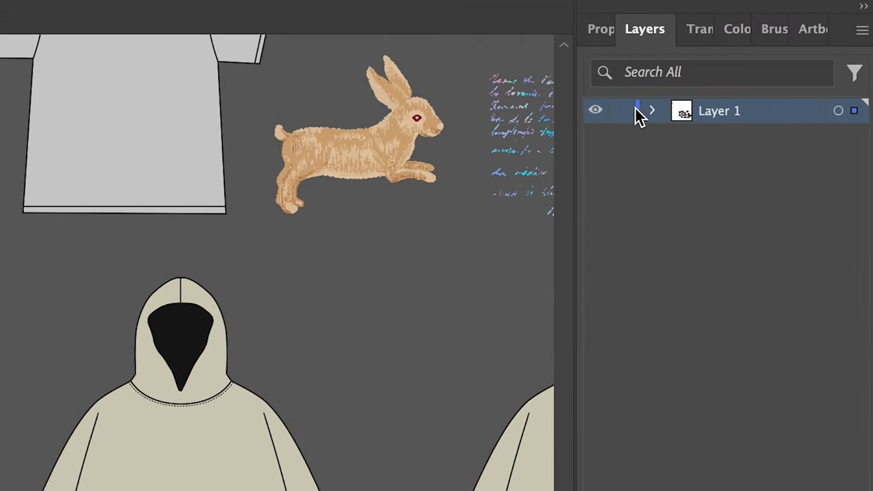
pyautogui.click(596, 114)
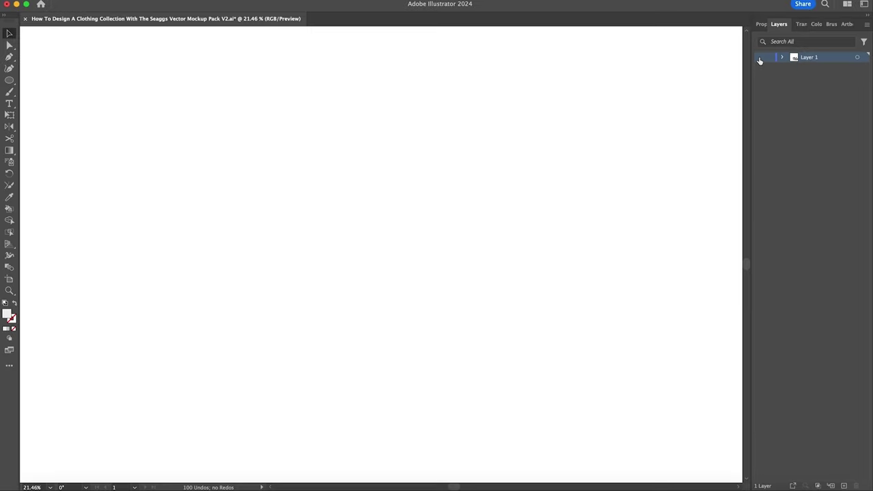
pyautogui.click(759, 59)
# Rotate the blue figures artwork counterclockwise, shift it onto the front hoodie's sleeve so it overlaps the outer edge, and deselect it.
pyautogui.press('z')
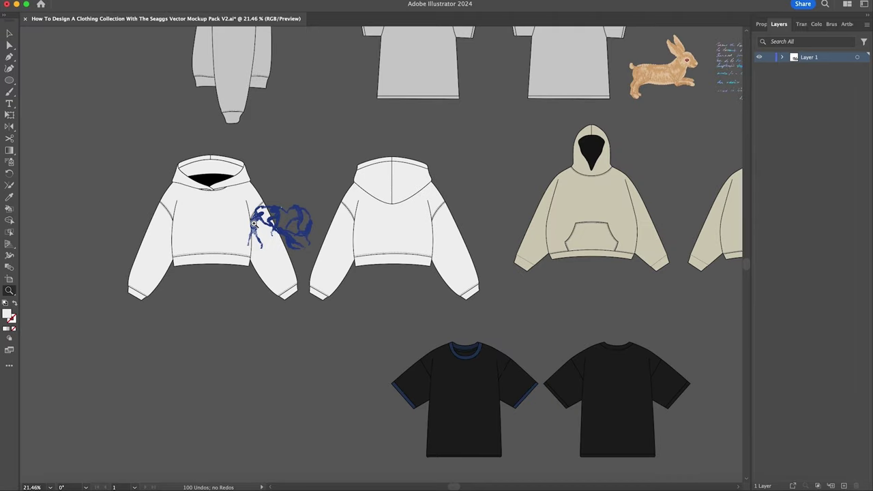
pyautogui.moveTo(251, 222); pyautogui.dragTo(215, 224)
pyautogui.moveTo(305, 225); pyautogui.dragTo(428, 251)
pyautogui.press('v')
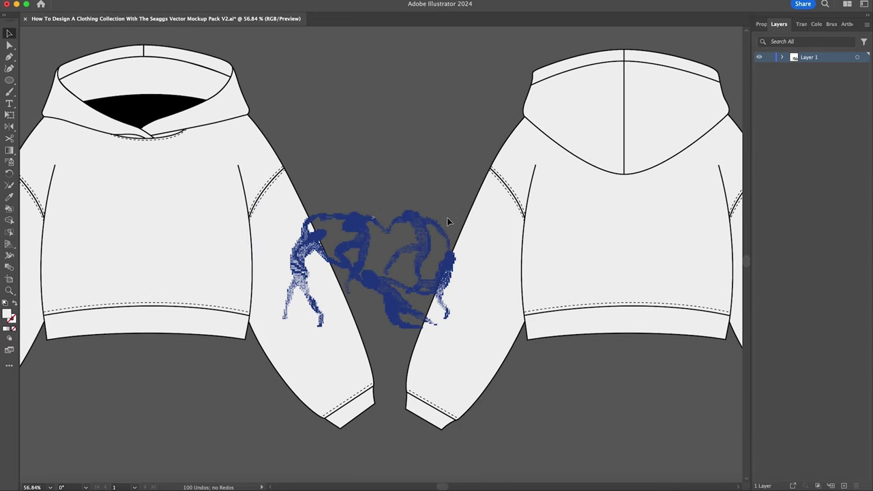
pyautogui.click(476, 195)
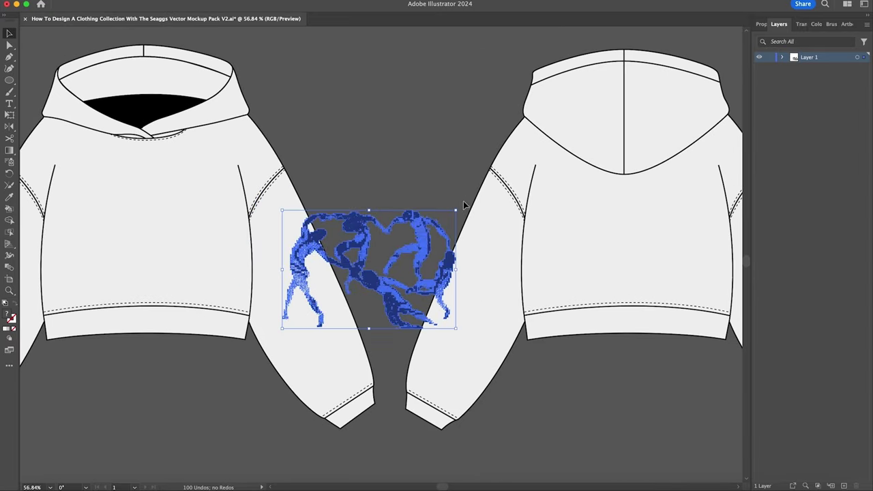
pyautogui.moveTo(458, 205); pyautogui.dragTo(424, 156)
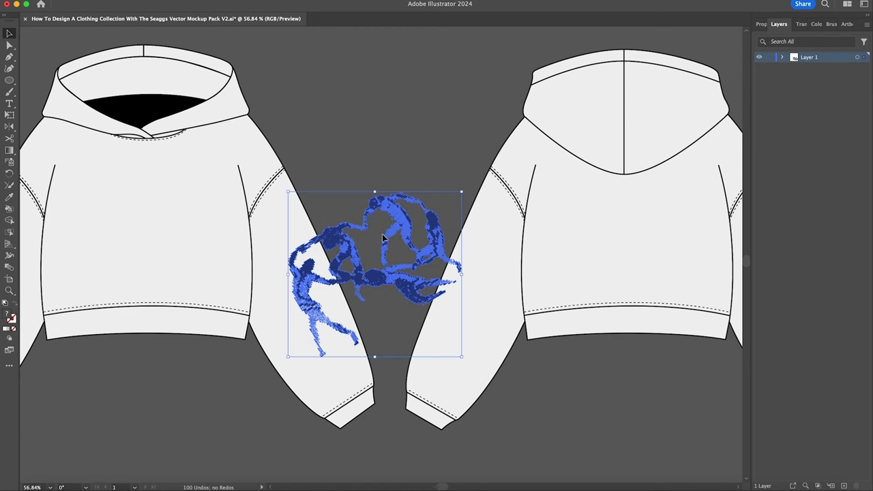
pyautogui.moveTo(384, 238); pyautogui.dragTo(386, 239)
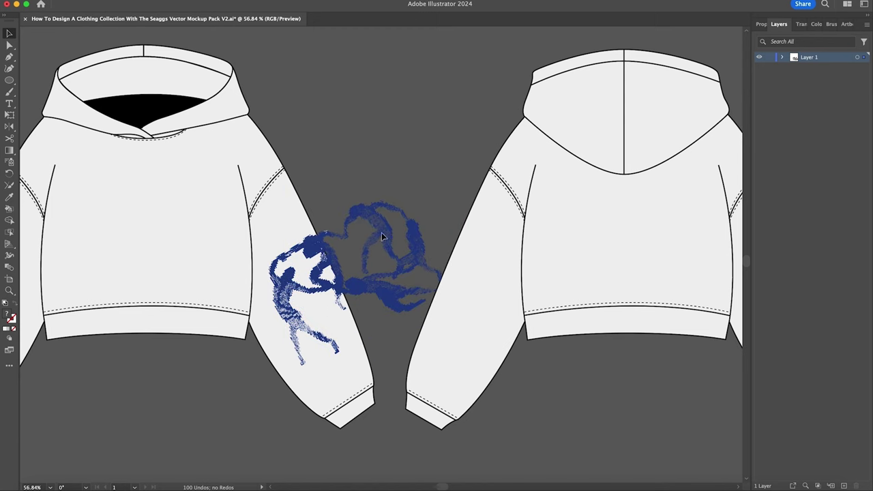
pyautogui.click(377, 240)
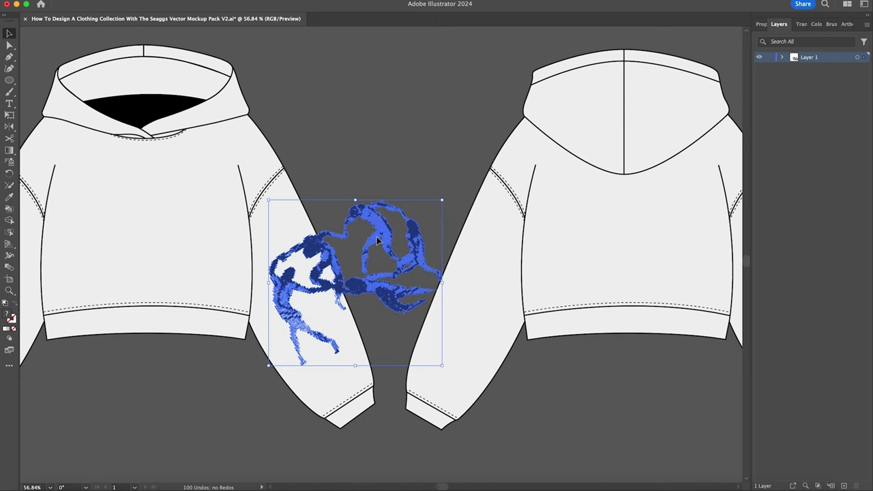
pyautogui.click(381, 182)
# Draw a closed Pen shape around the artwork's portion on the front hoodie's sleeve, following the sleeve's outer edge.
pyautogui.press('super+space')
pyautogui.moveTo(189, 272); pyautogui.dragTo(360, 231)
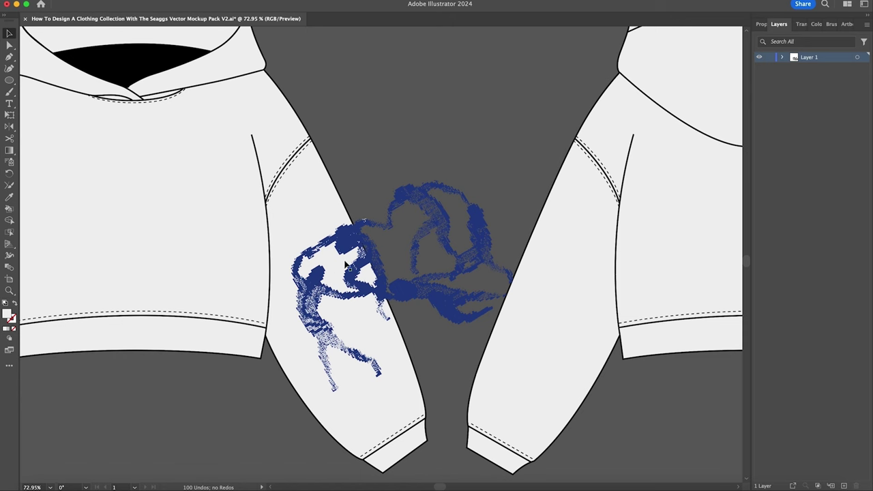
pyautogui.press('p')
pyautogui.click(335, 191)
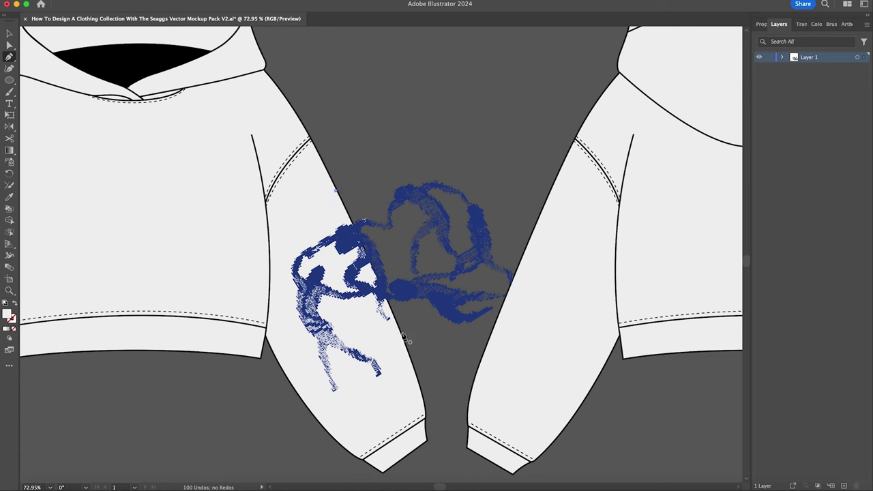
pyautogui.moveTo(402, 336); pyautogui.dragTo(421, 383)
pyautogui.click(355, 419)
pyautogui.click(308, 393)
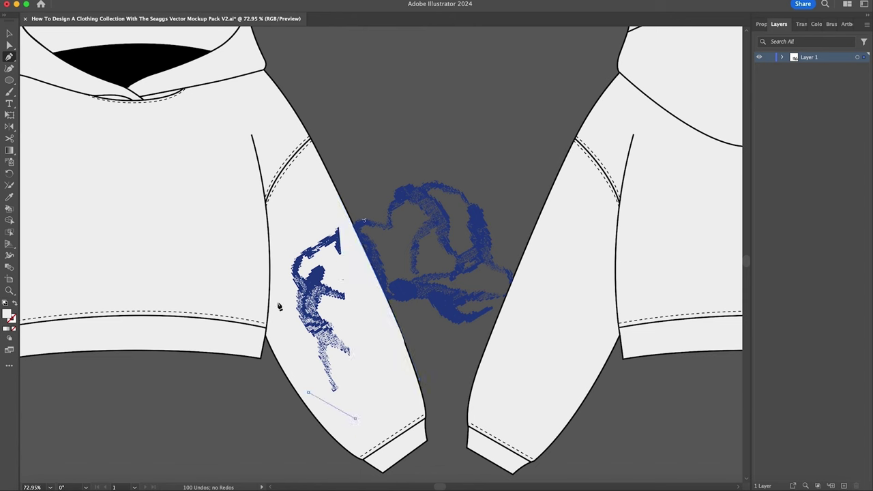
pyautogui.click(285, 232)
pyautogui.click(334, 194)
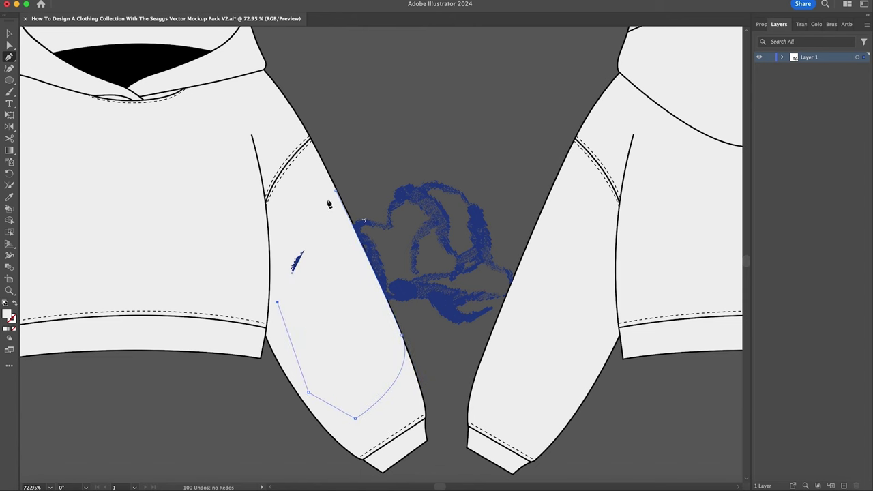
pyautogui.click(337, 191)
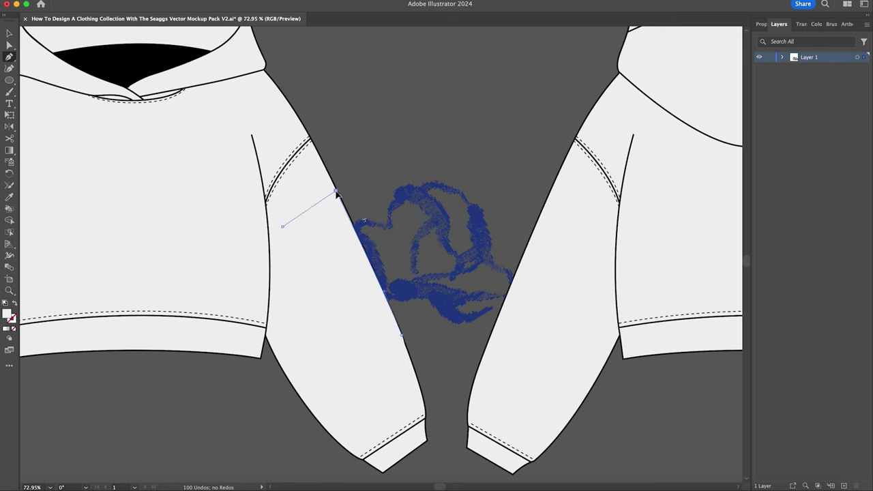
pyautogui.press('v')
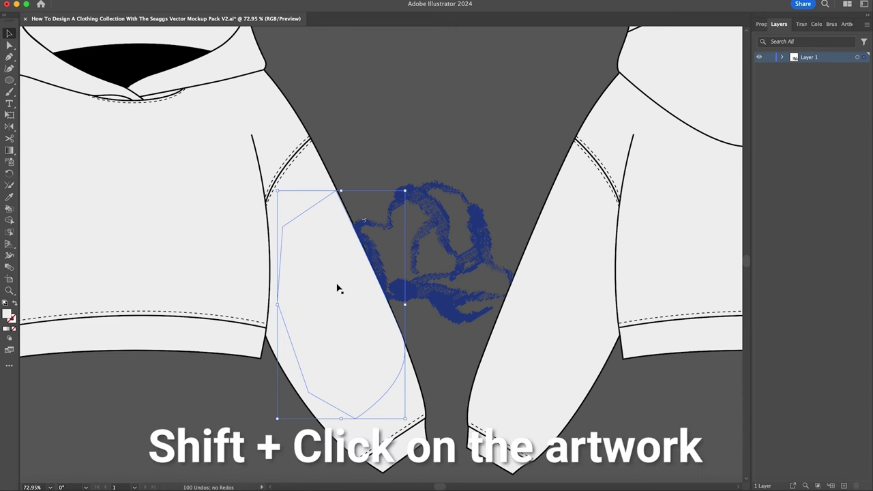
# Select the blue figures artwork together with the closed sleeve shape and make a clipping mask from them.
pyautogui.keyDown('shift'); pyautogui.click(447, 228); pyautogui.keyUp('shift')
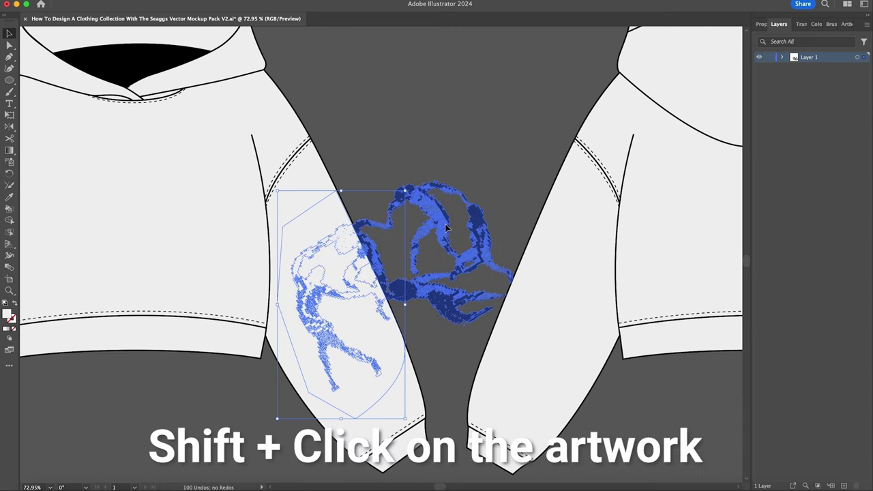
pyautogui.keyDown('shift'); pyautogui.click(385, 249); pyautogui.keyUp('shift')
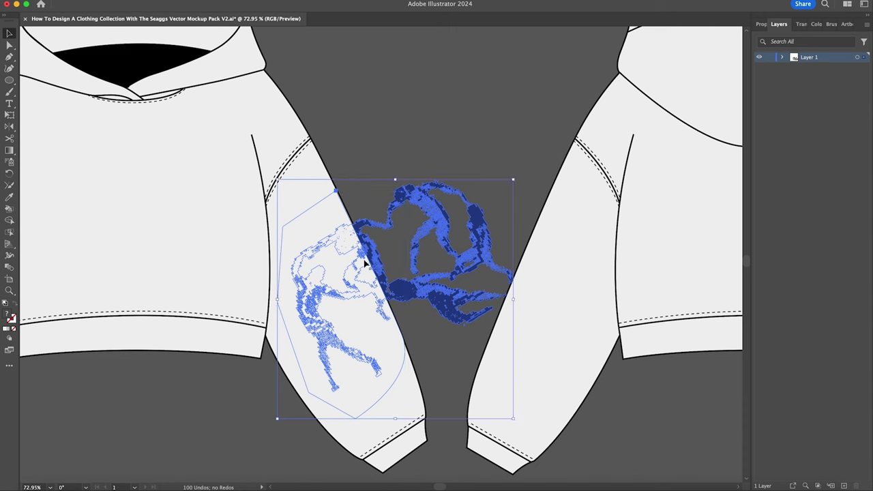
pyautogui.rightClick(365, 263)
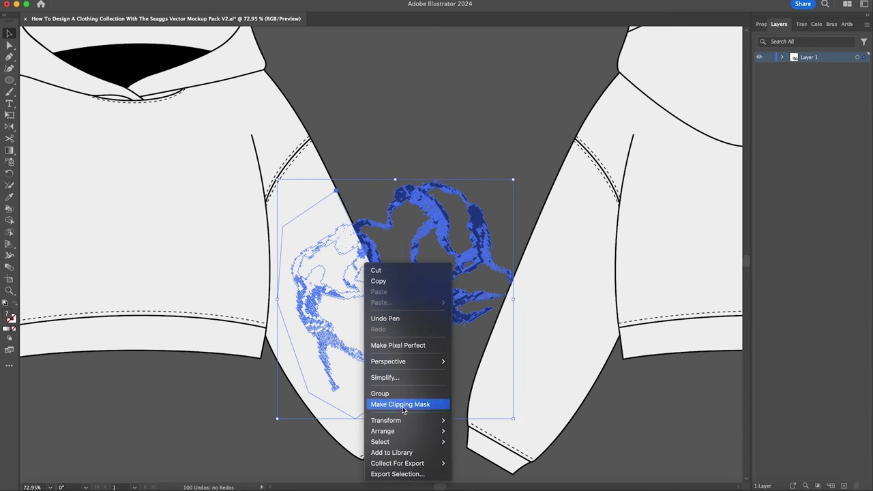
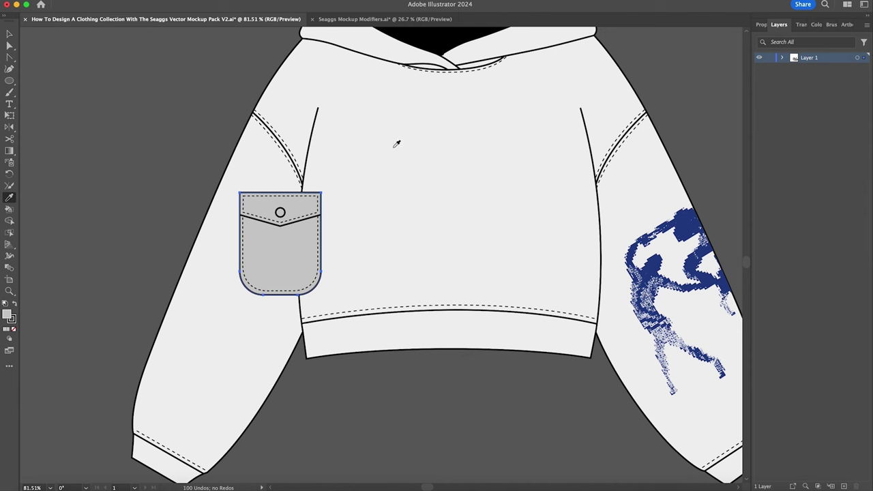
# Rotate the flap pocket clockwise to match the front white hoodie's sleeve, place it over the sleeve's outer edge, and deselect it.
pyautogui.press('v')
pyautogui.moveTo(302, 190); pyautogui.dragTo(327, 197)
pyautogui.moveTo(251, 230); pyautogui.dragTo(214, 200)
pyautogui.click(216, 203)
# Draw a closed Pen shape around the pocket's portion on the sleeve, following the sleeve's outer edge.
pyautogui.press('p')
pyautogui.click(235, 149)
pyautogui.moveTo(181, 274); pyautogui.dragTo(170, 305)
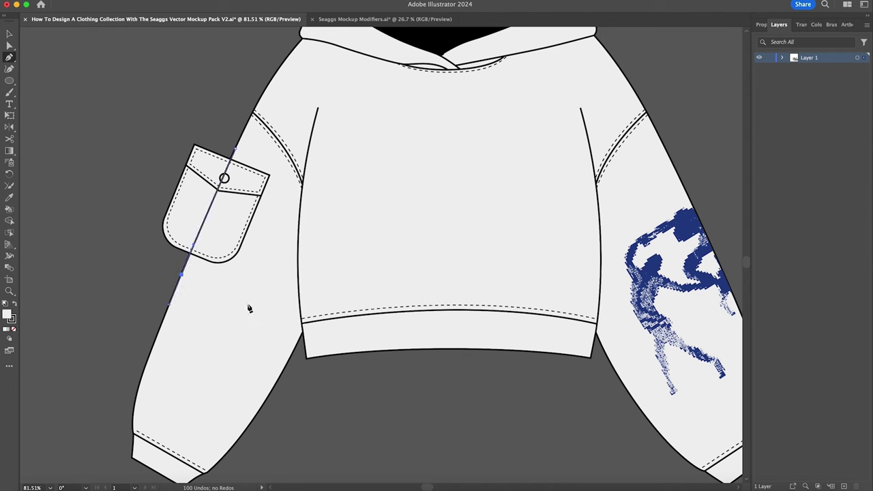
pyautogui.click(281, 218)
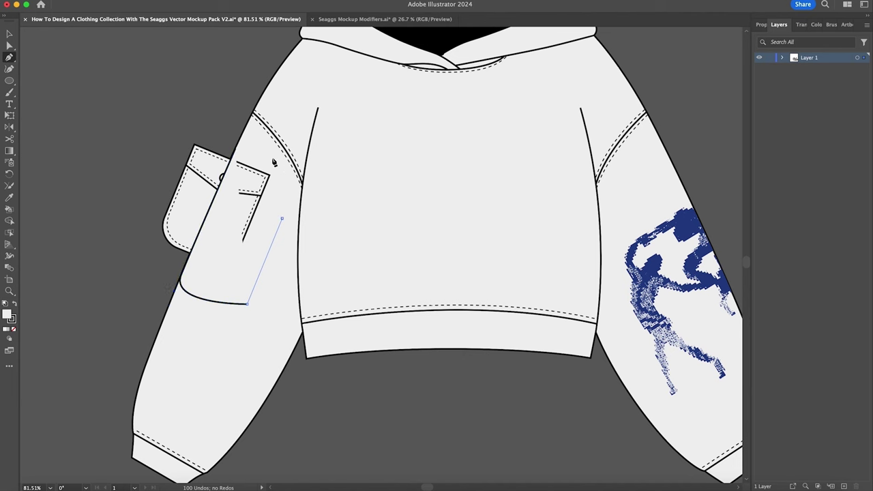
pyautogui.click(281, 167)
pyautogui.click(235, 149)
# Select the pocket together with the closed sleeve shape, make a clipping mask from them, and deselect it.
pyautogui.press('v')
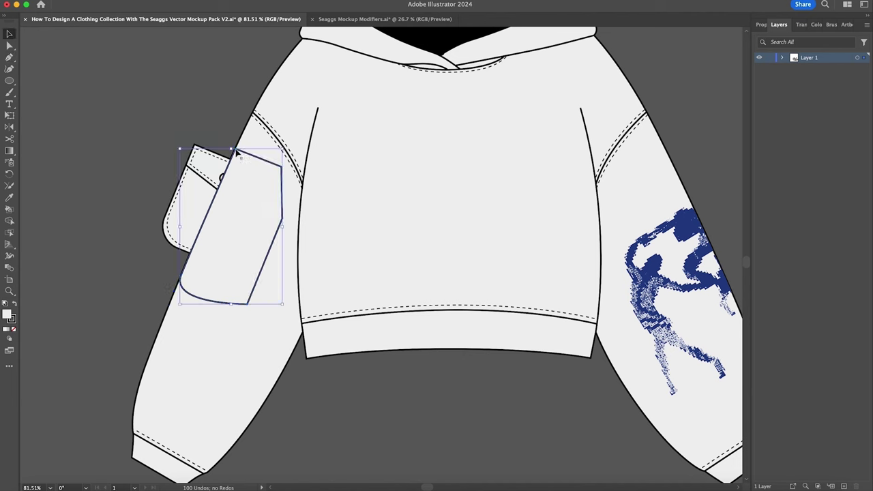
pyautogui.click(191, 193)
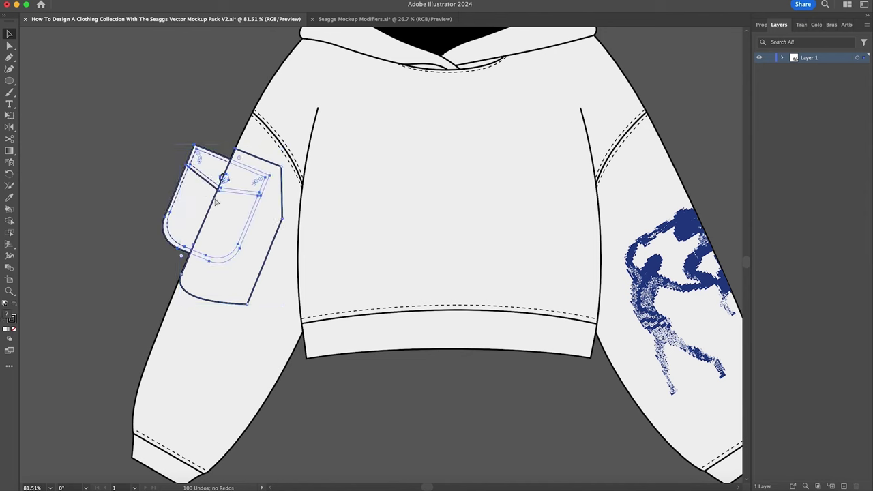
pyautogui.press('super+7')
pyautogui.click(172, 183)
# Adjust the pocket's clipping path so its outer edge sits slightly beyond the sleeve outline, and deselect it.
pyautogui.press('z')
pyautogui.moveTo(208, 205); pyautogui.dragTo(305, 205)
pyautogui.hscroll(-1, 304, 205)
pyautogui.press('v')
pyautogui.click(281, 207)
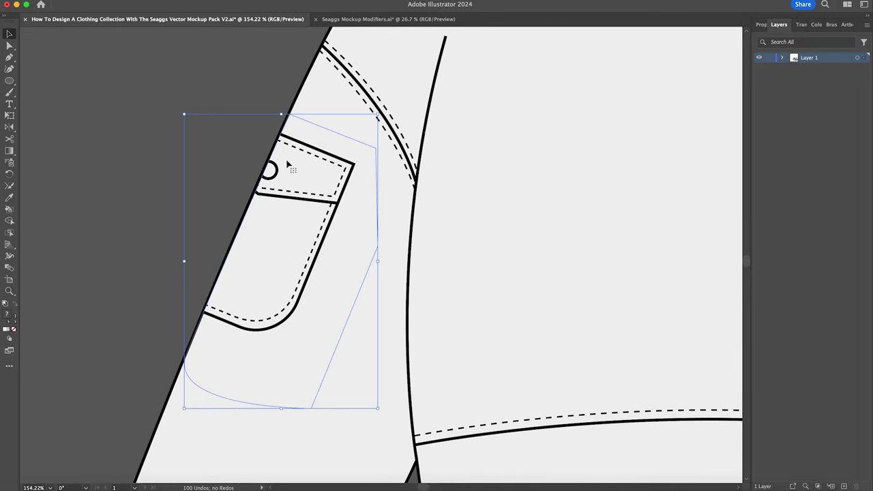
pyautogui.press('a')
pyautogui.moveTo(289, 114); pyautogui.dragTo(282, 112)
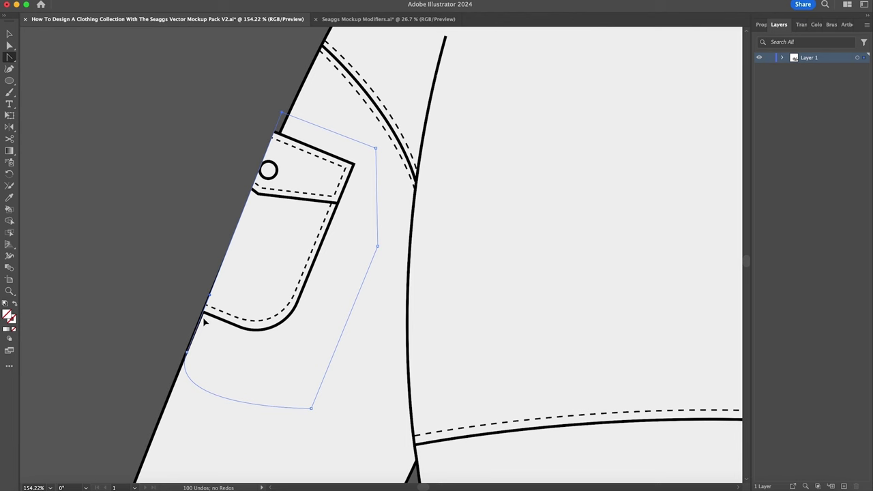
pyautogui.hotkey('ctrl', 'z')
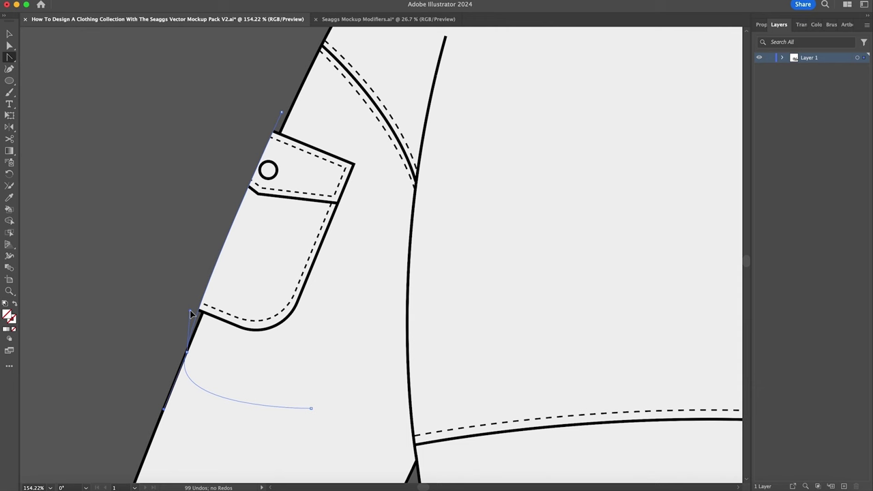
pyautogui.hotkey('ctrl', 'shift', 'z')
pyautogui.press('v')
pyautogui.click(164, 229)
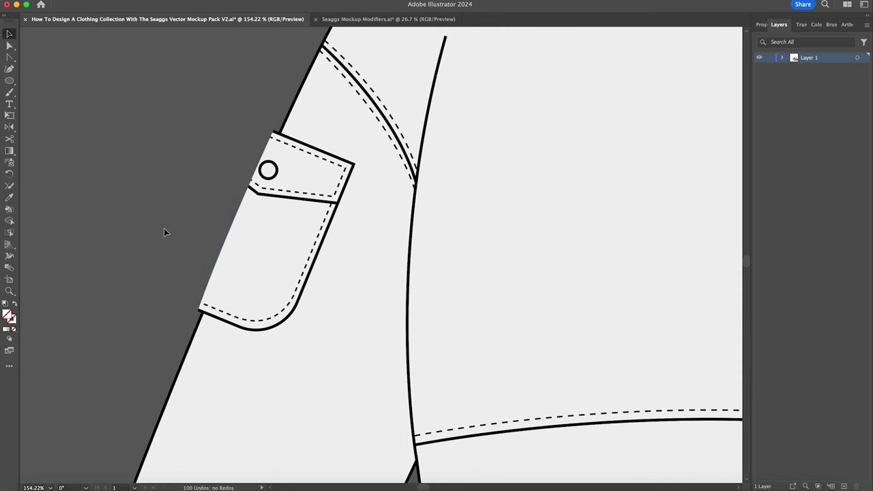
# Draw a straight Pen line along the pocket's open outer edge, from its lower corner to its upper corner.
pyautogui.press('p')
pyautogui.click(216, 429)
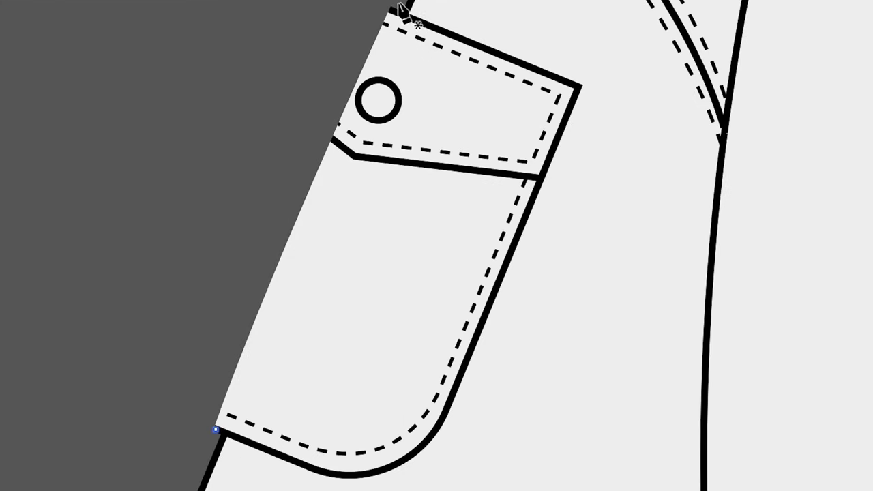
pyautogui.click(390, 9)
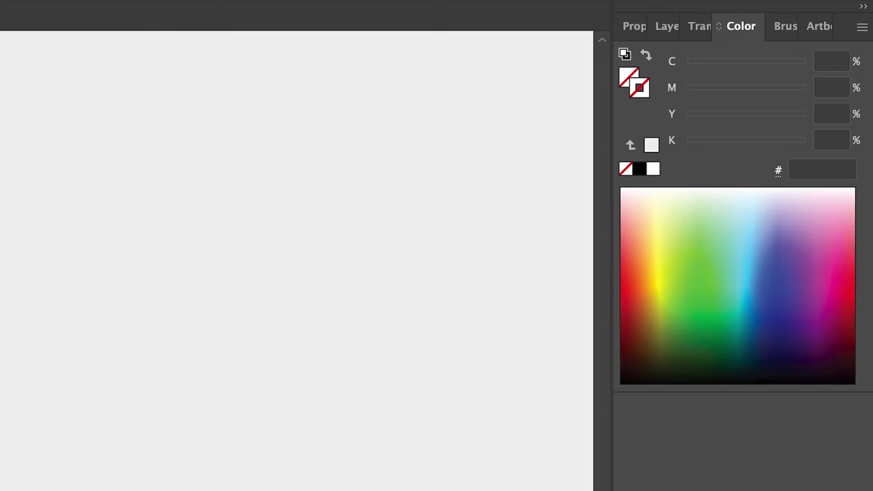
# Set the new pocket edge line's stroke colour to black, 000000.
pyautogui.click(639, 87)
pyautogui.doubleClick(639, 88)
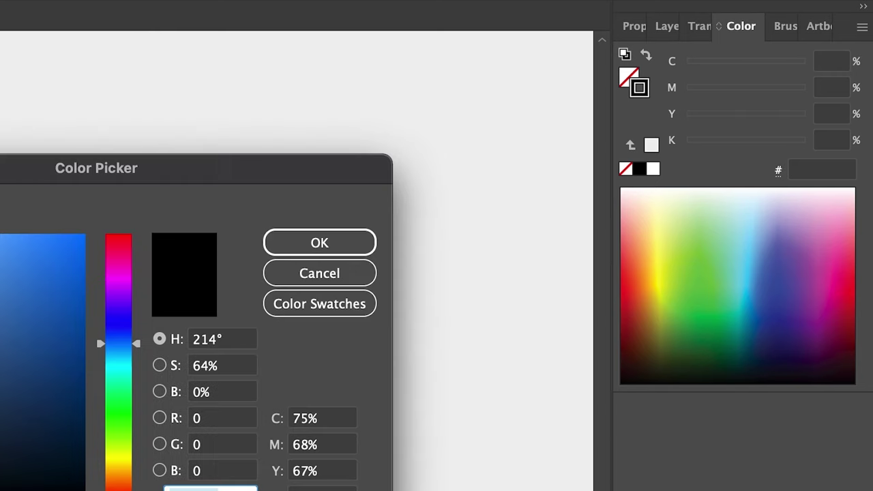
pyautogui.moveTo(120, 382); pyautogui.dragTo(34, 450)
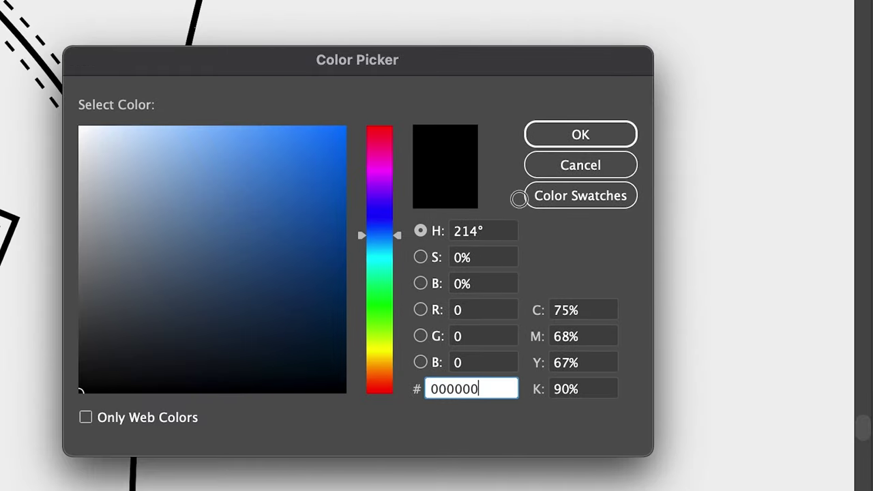
pyautogui.click(551, 142)
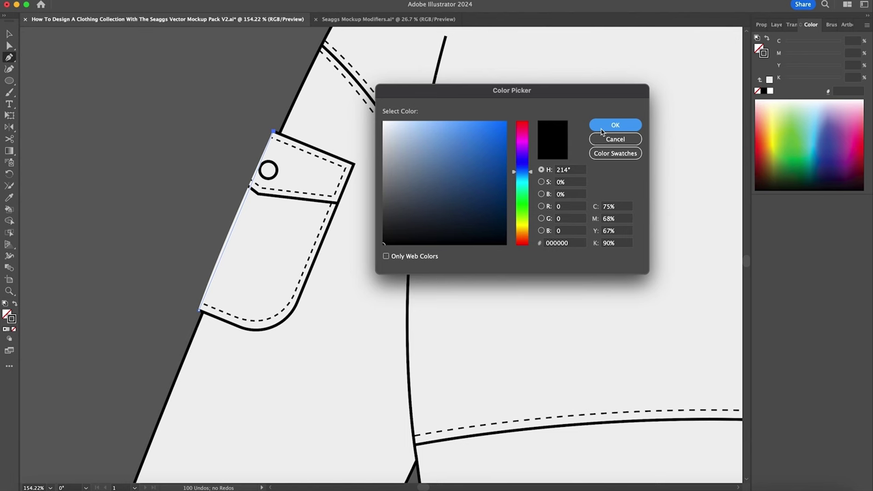
pyautogui.click(603, 131)
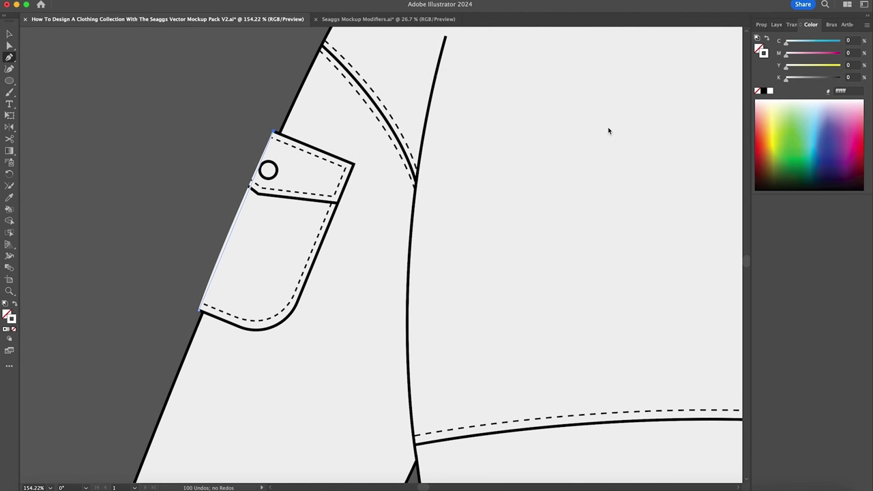
pyautogui.doubleClick(13, 321)
pyautogui.doubleClick(13, 326)
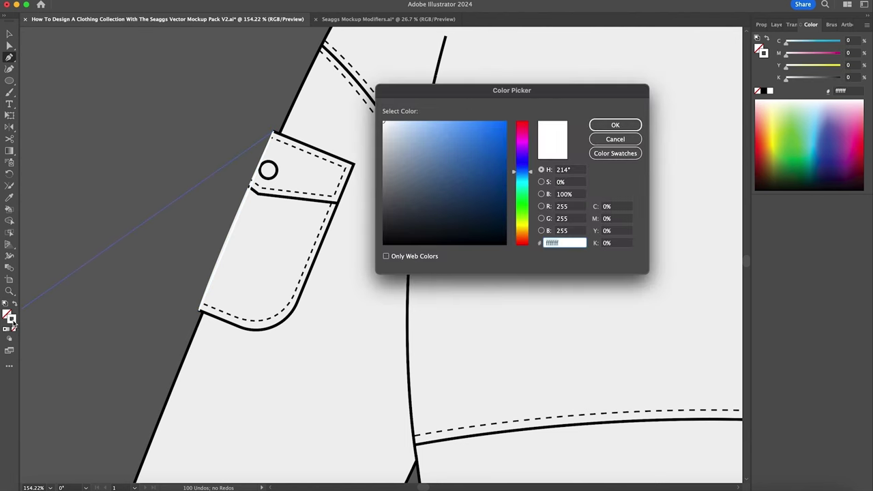
pyautogui.click(392, 240)
pyautogui.moveTo(392, 239); pyautogui.dragTo(377, 252)
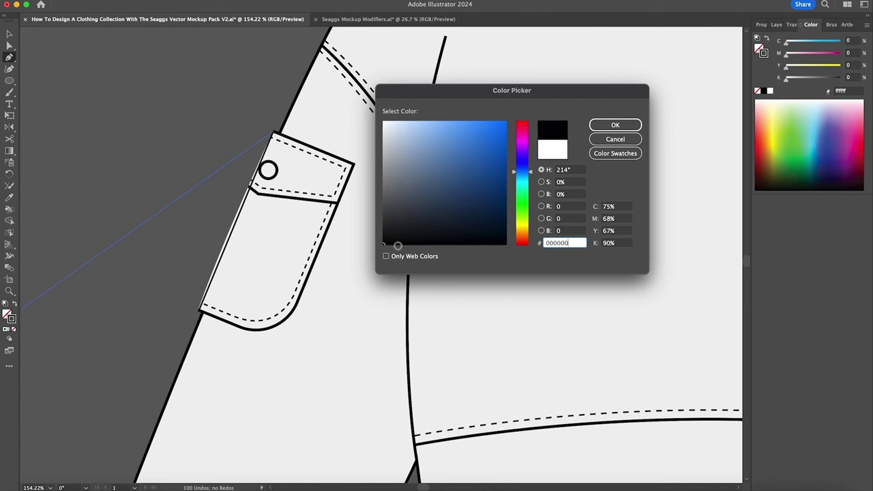
pyautogui.click(606, 127)
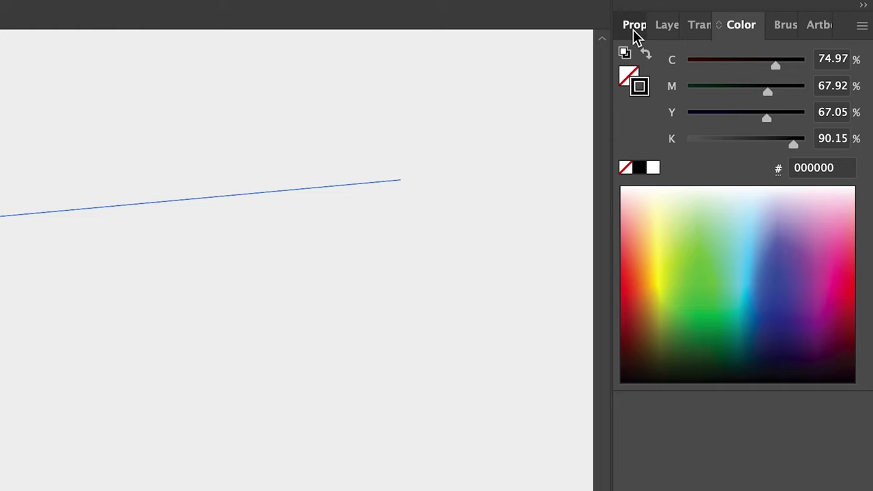
# Set the pocket edge line's stroke weight to 2 pt and deselect it.
pyautogui.click(633, 29)
pyautogui.click(719, 324)
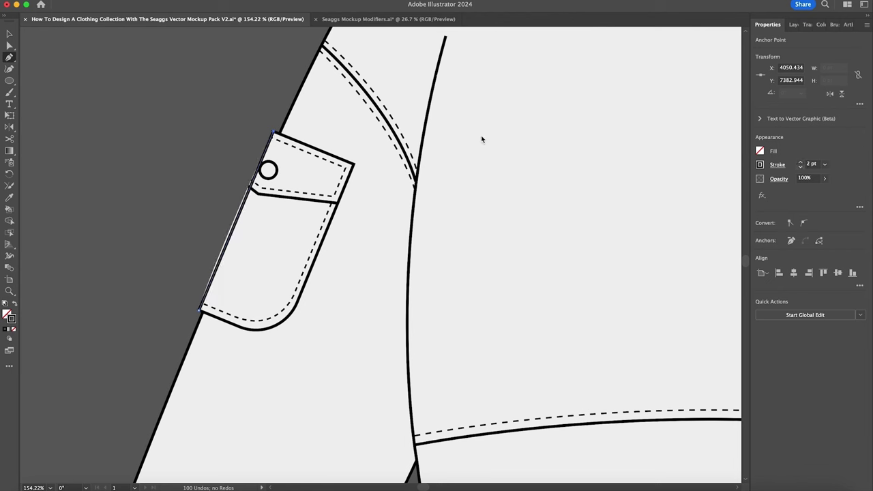
pyautogui.press('v')
pyautogui.click(240, 141)
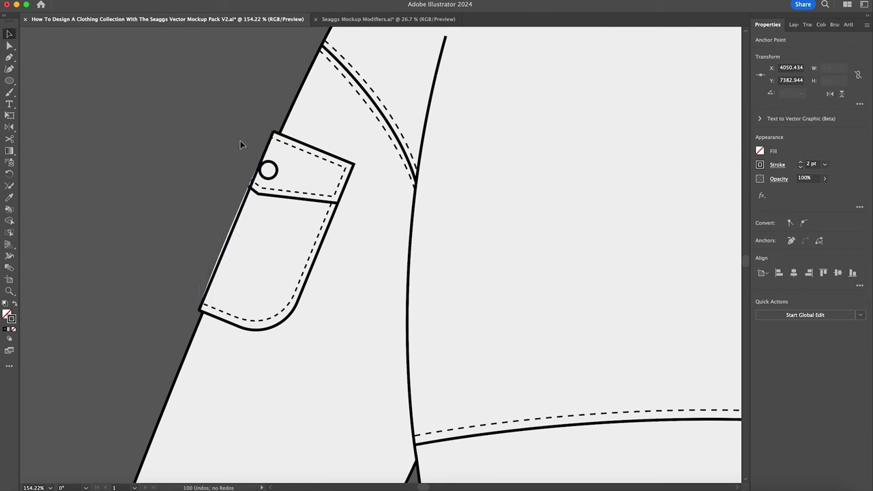
# Reshape the outer edge of the pocket's clipping path so it lines up with the black edge line, and deselect it.
pyautogui.press('z')
pyautogui.click(336, 235)
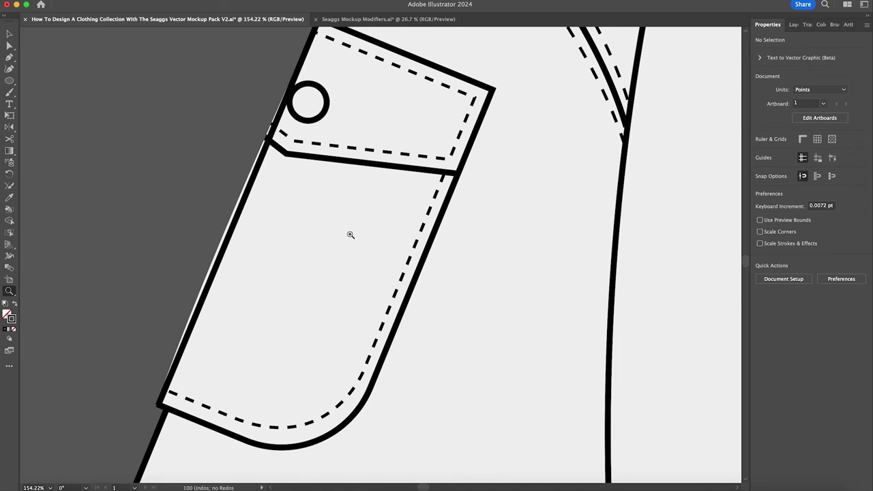
pyautogui.press('v')
pyautogui.click(298, 212)
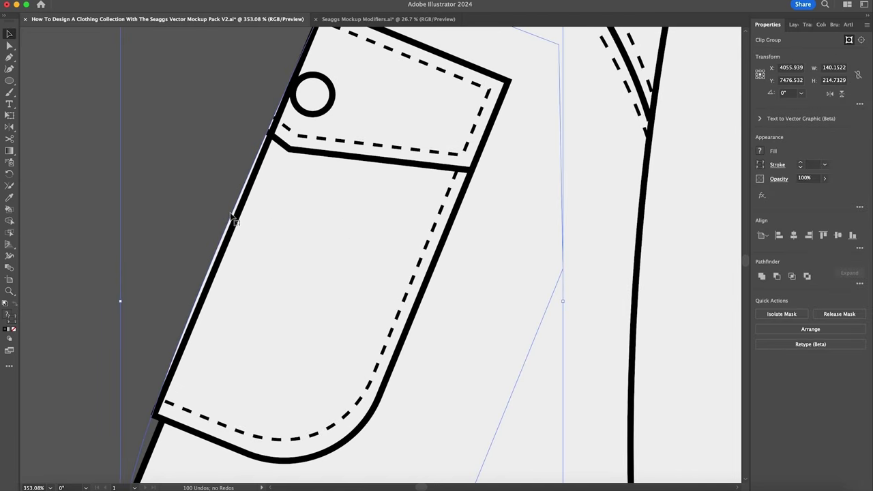
pyautogui.press('p')
pyautogui.moveTo(232, 215); pyautogui.dragTo(230, 219)
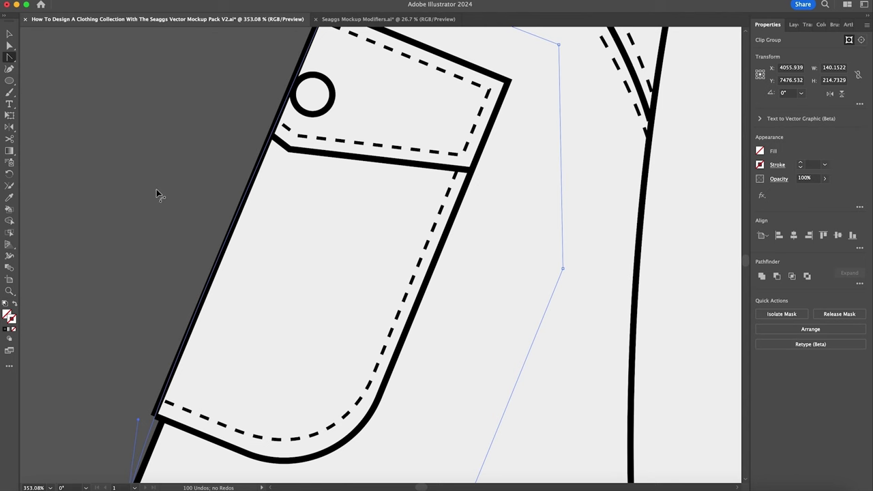
pyautogui.press('v')
pyautogui.press('super+h')
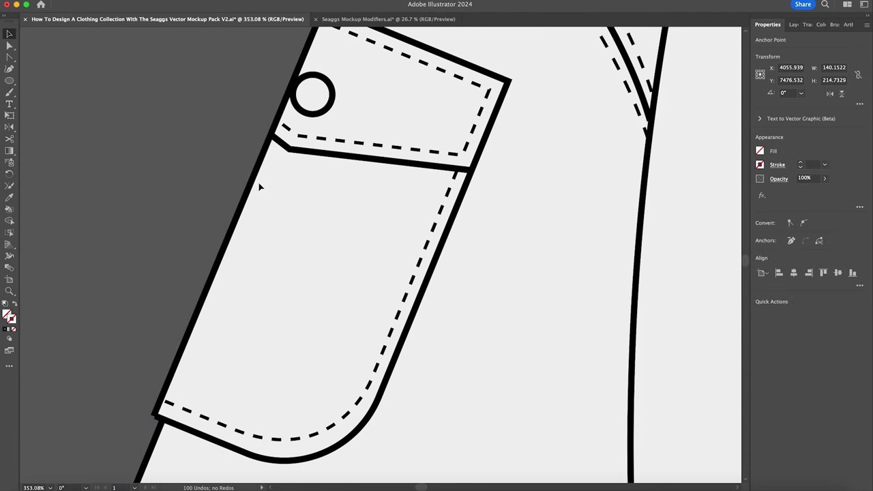
pyautogui.click(218, 190)
# Look over the finished hoodie sleeve, the other garment mockups and the available artworks on the canvas.
pyautogui.press('z')
pyautogui.click(217, 189)
pyautogui.moveTo(491, 173); pyautogui.dragTo(249, 195)
pyautogui.moveTo(557, 182); pyautogui.dragTo(461, 193)
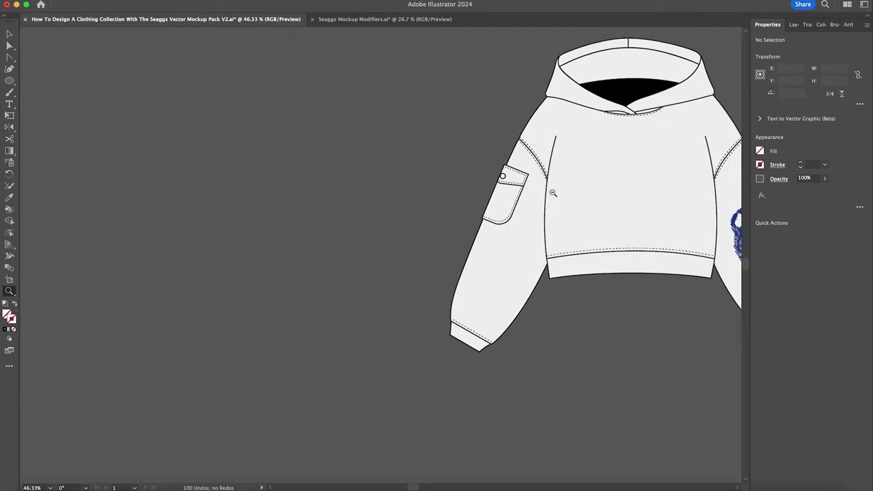
pyautogui.hscroll(5, 553, 193)
pyautogui.hscroll(3, 553, 193)
pyautogui.moveTo(553, 193); pyautogui.dragTo(446, 197)
pyautogui.hscroll(1, 446, 197)
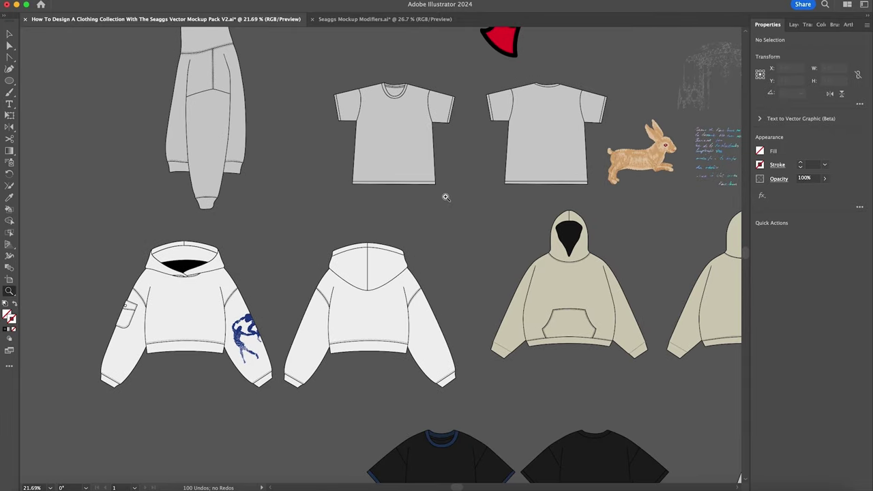
pyautogui.hscroll(3, 446, 197)
pyautogui.scroll(1, 446, 197)
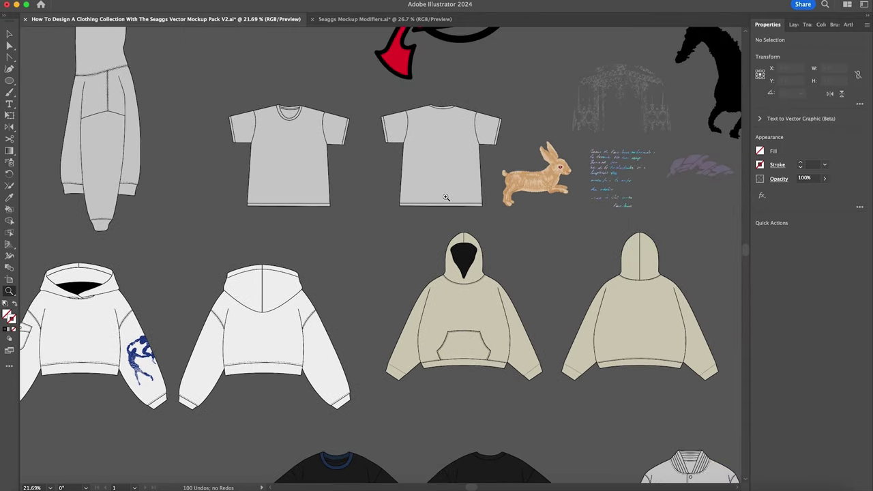
pyautogui.scroll(3, 446, 197)
pyautogui.hscroll(7, 446, 197)
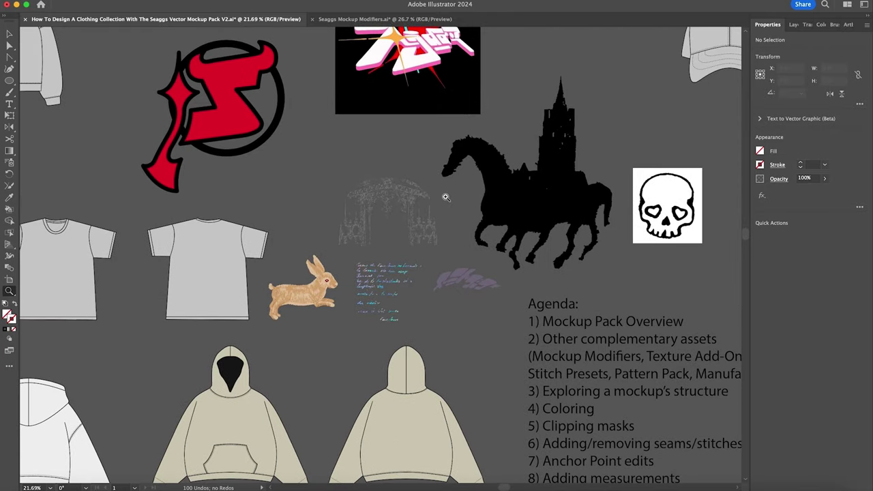
pyautogui.hscroll(-7, 446, 197)
pyautogui.scroll(-4, 446, 197)
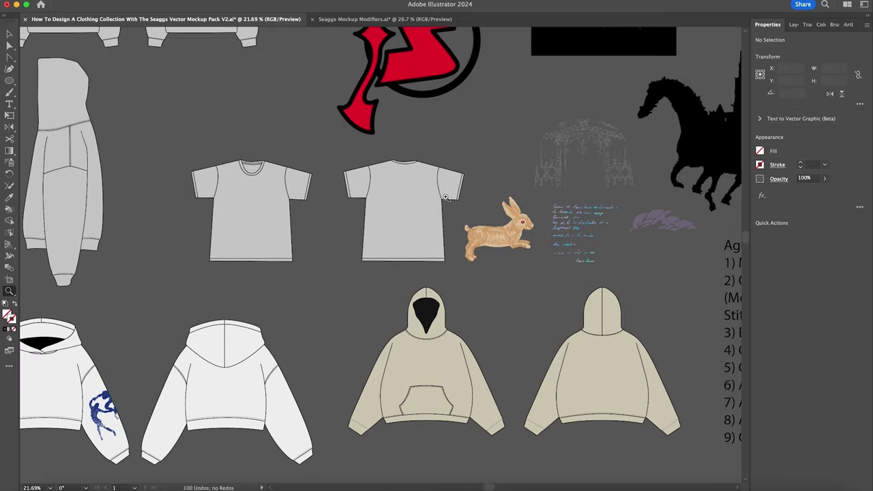
pyautogui.scroll(7, 446, 197)
pyautogui.hscroll(1, 446, 197)
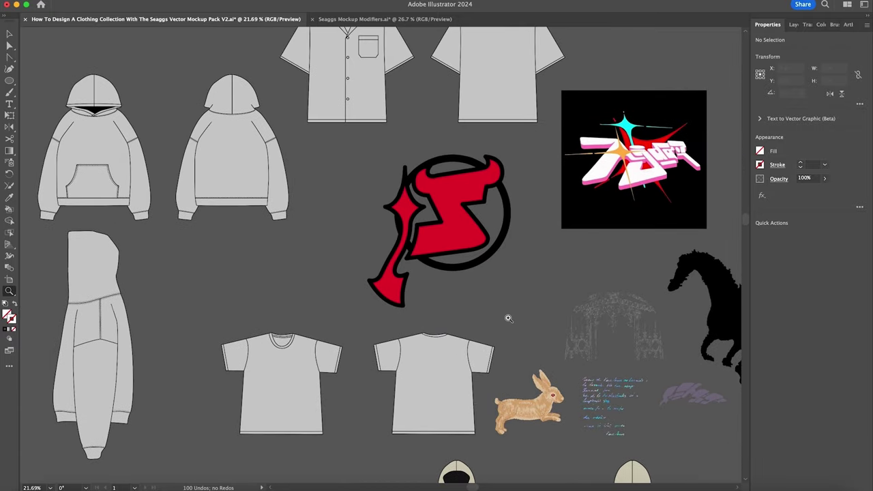
# Move the rabbit artwork onto the lower front of the button-up shirt, bring it to the front, and deselect it.
pyautogui.press('v')
pyautogui.click(532, 405)
pyautogui.press('Delete')
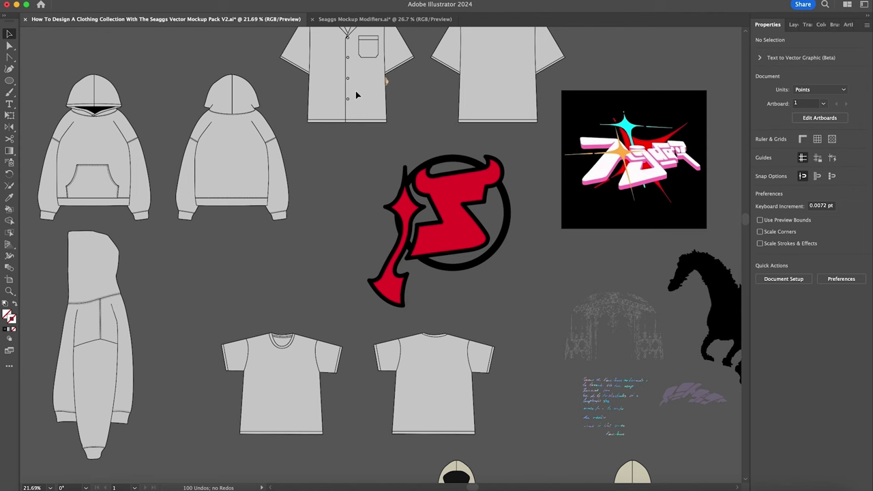
pyautogui.click(355, 91)
pyautogui.rightClick(356, 94)
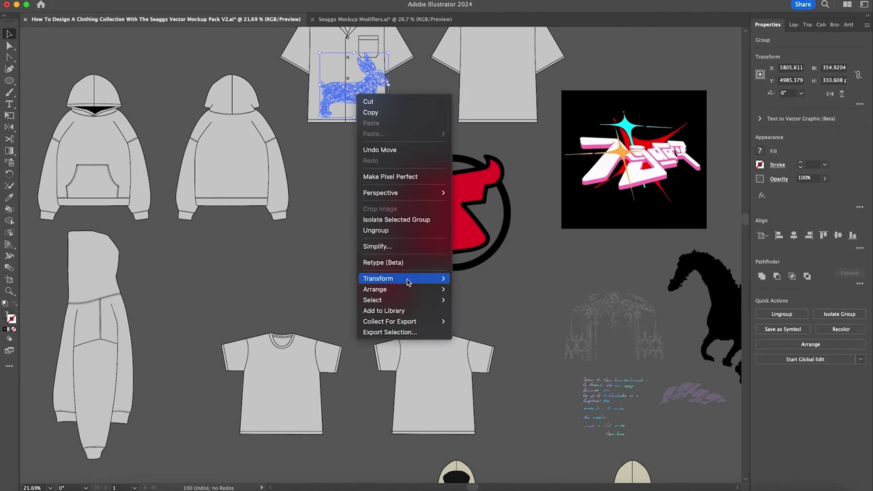
pyautogui.moveTo(426, 292)
pyautogui.click(464, 294)
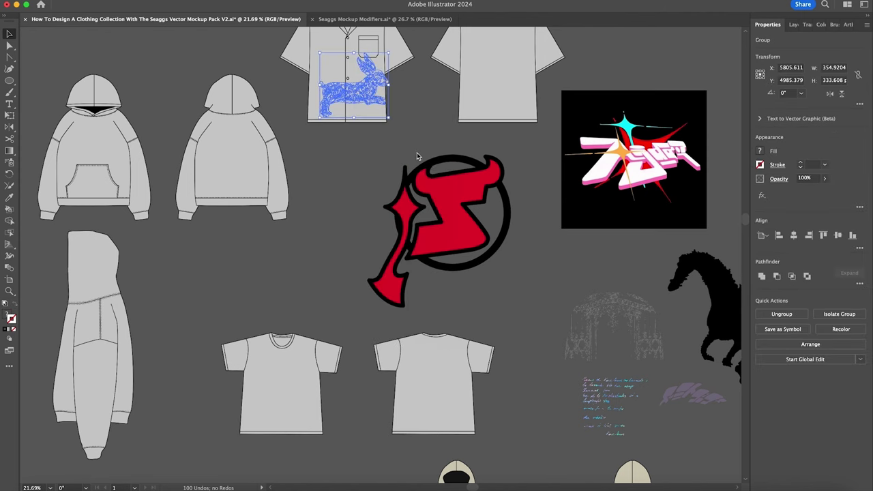
pyautogui.click(422, 111)
# Select the button-up shirt mockup group behind the rabbit artwork and ungroup it.
pyautogui.scroll(5, 422, 111)
pyautogui.hscroll(-4, 423, 111)
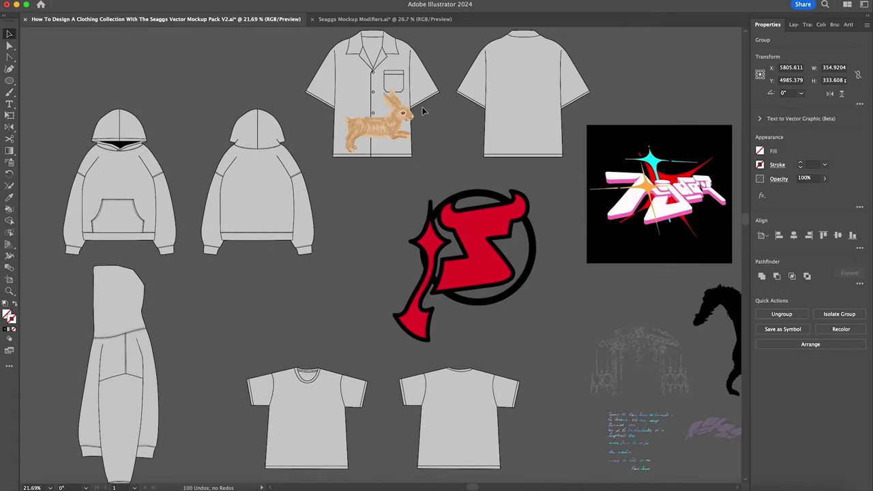
pyautogui.press('super+shift+a')
pyautogui.press('z')
pyautogui.click(391, 167)
pyautogui.press('v')
pyautogui.click(377, 147)
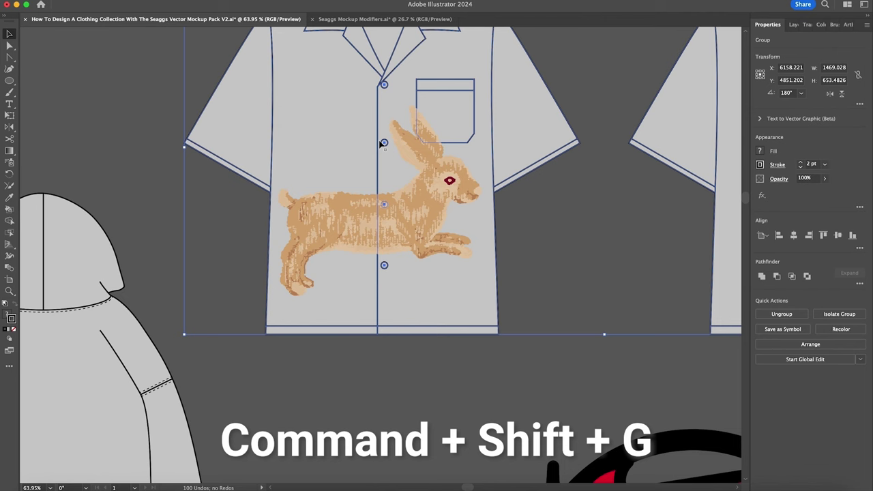
pyautogui.press('super+shift+g')
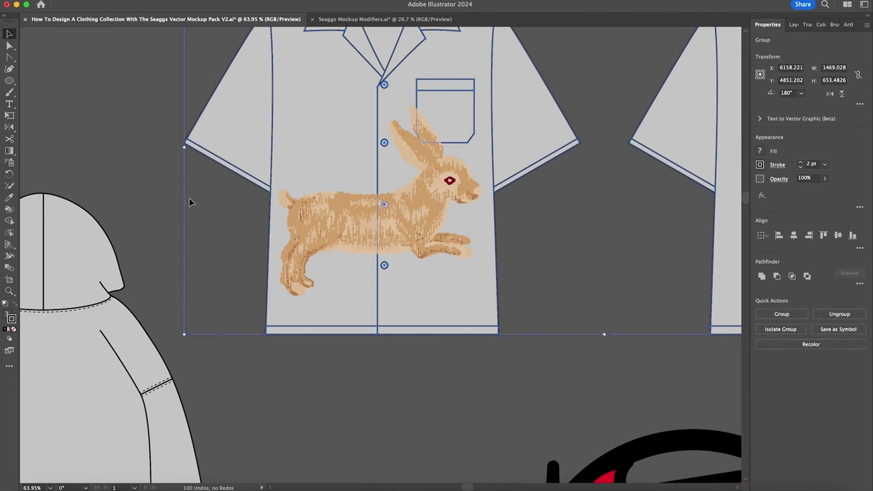
# Move the rabbit artwork below the button-up shirt and ungroup the shirt's front view into its separate parts.
pyautogui.click(190, 202)
pyautogui.click(388, 269)
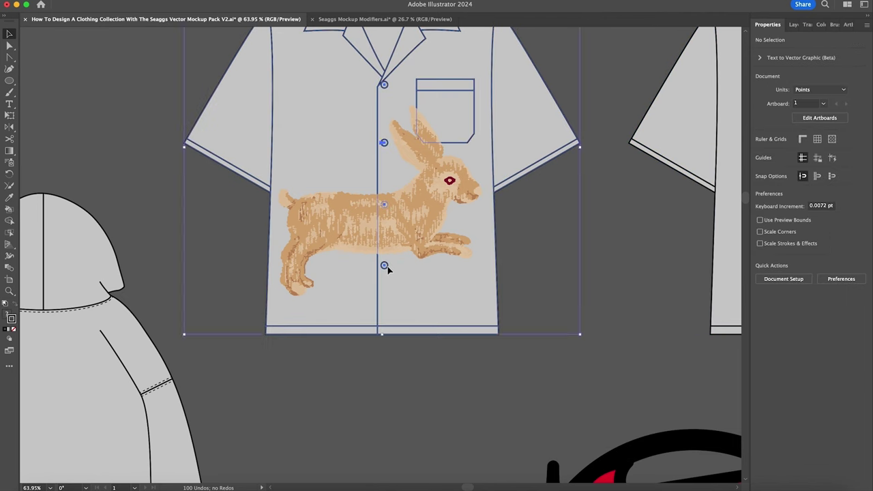
pyautogui.click(432, 201)
pyautogui.moveTo(435, 195); pyautogui.dragTo(455, 344)
pyautogui.click(368, 265)
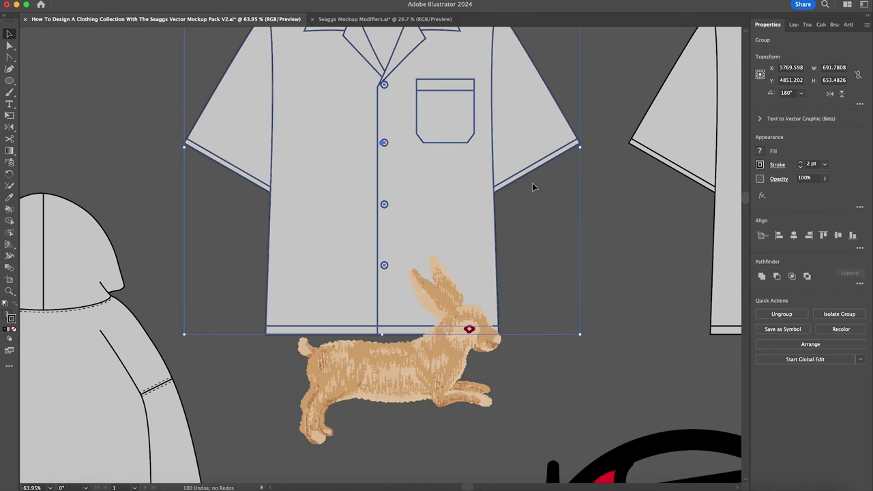
pyautogui.press('a')
pyautogui.press('super+shift+g')
# Select the shirt's four buttons and the vertical placket line together and bring them to the front.
pyautogui.click(381, 266)
pyautogui.click(384, 266)
pyautogui.keyDown('shift'); pyautogui.click(384, 206); pyautogui.keyUp('shift')
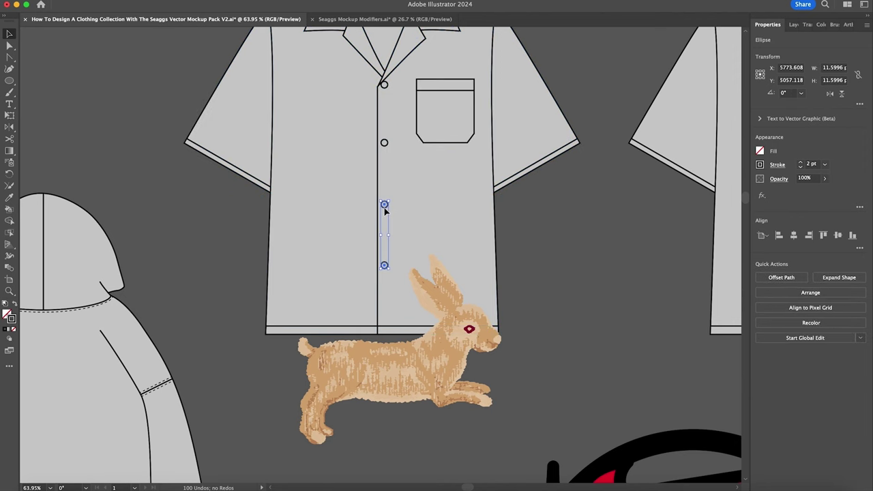
pyautogui.keyDown('shift'); pyautogui.click(384, 144); pyautogui.keyUp('shift')
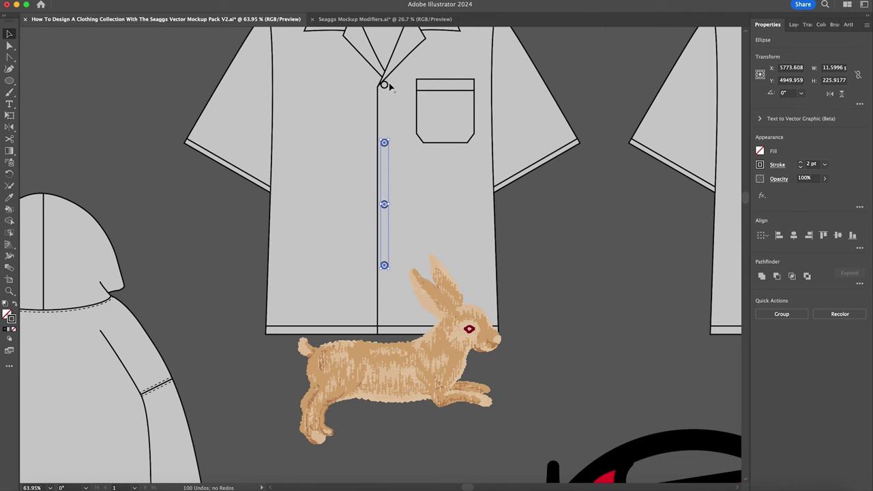
pyautogui.keyDown('shift'); pyautogui.click(386, 86); pyautogui.keyUp('shift')
pyautogui.keyDown('shift'); pyautogui.click(378, 114); pyautogui.keyUp('shift')
pyautogui.rightClick(378, 141)
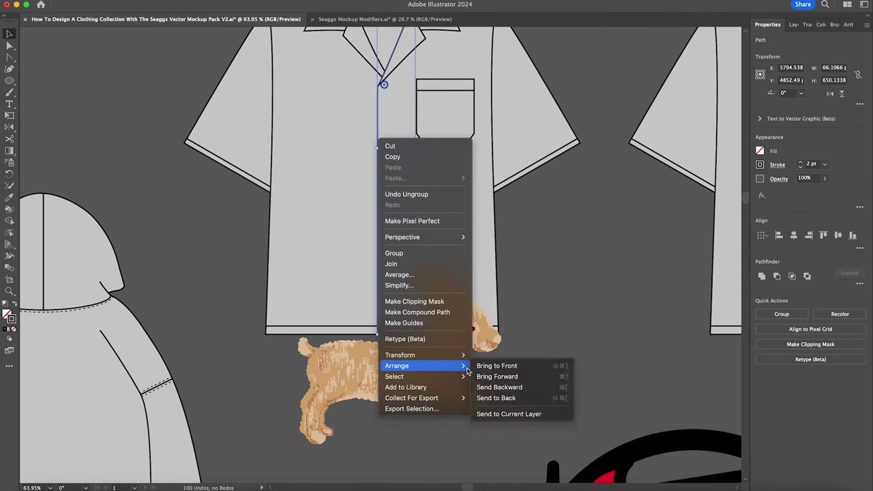
pyautogui.click(490, 367)
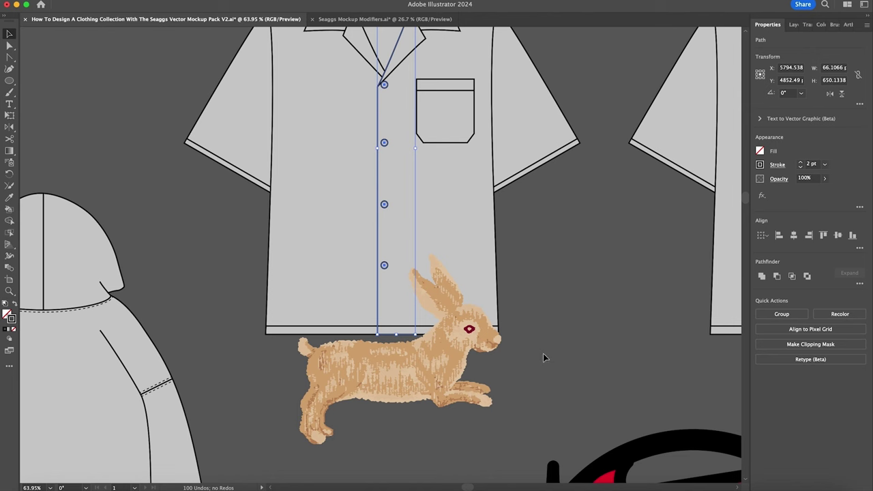
# Move the rabbit back onto the lower front of the shirt and scale it down to about 304 pt wide.
pyautogui.click(402, 408)
pyautogui.click(407, 348)
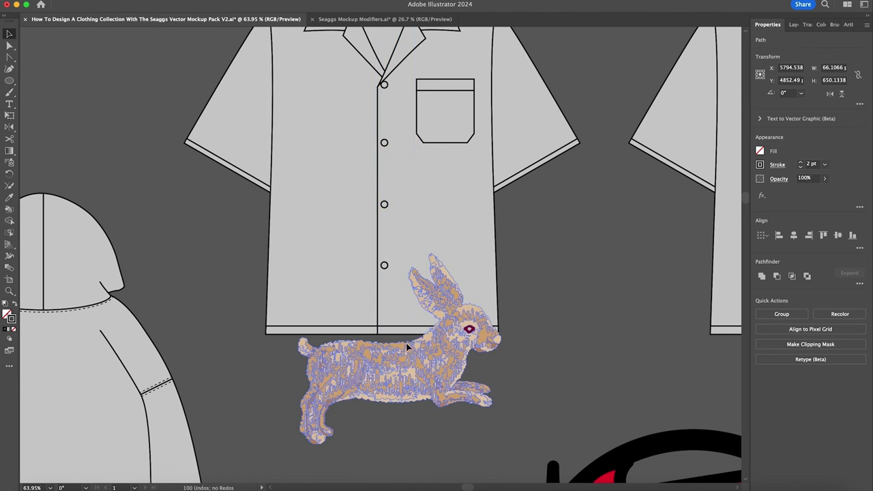
pyautogui.moveTo(407, 348); pyautogui.dragTo(405, 272)
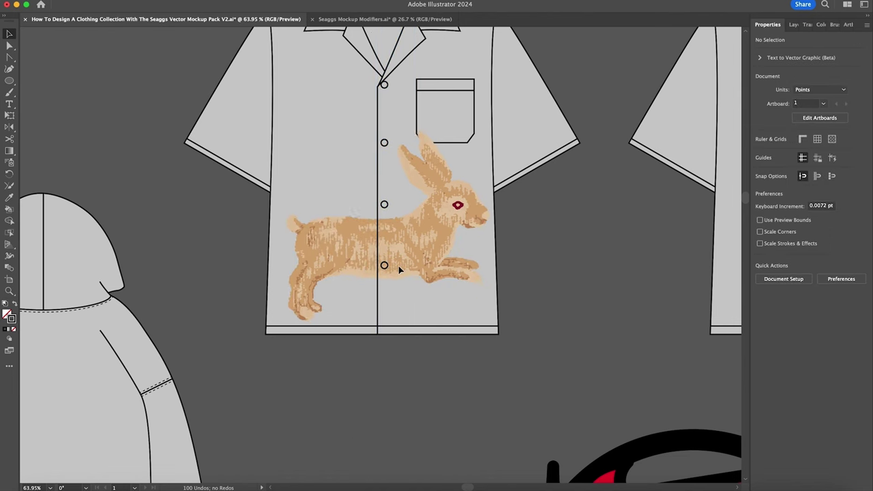
pyautogui.click(470, 151)
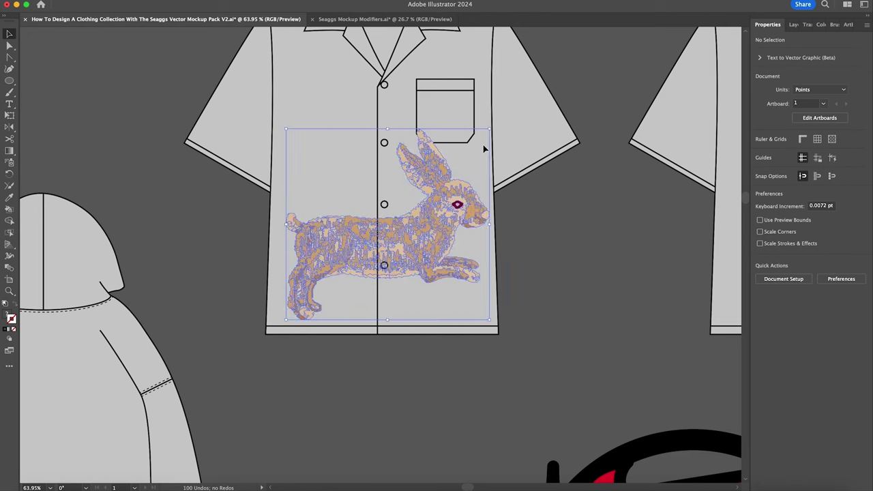
pyautogui.moveTo(476, 142); pyautogui.dragTo(463, 158)
pyautogui.moveTo(397, 256); pyautogui.dragTo(391, 253)
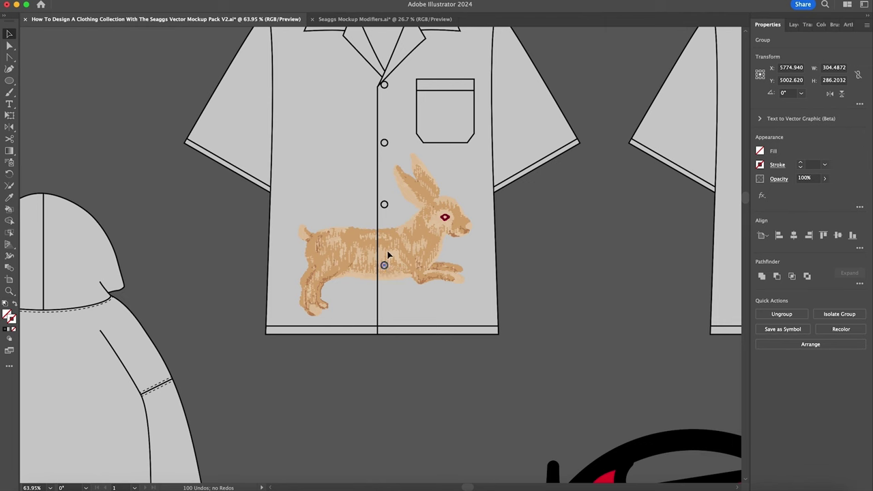
# Select the four shirt buttons, fill them with the grey sampled from the shirt, and deselect them.
pyautogui.click(388, 211)
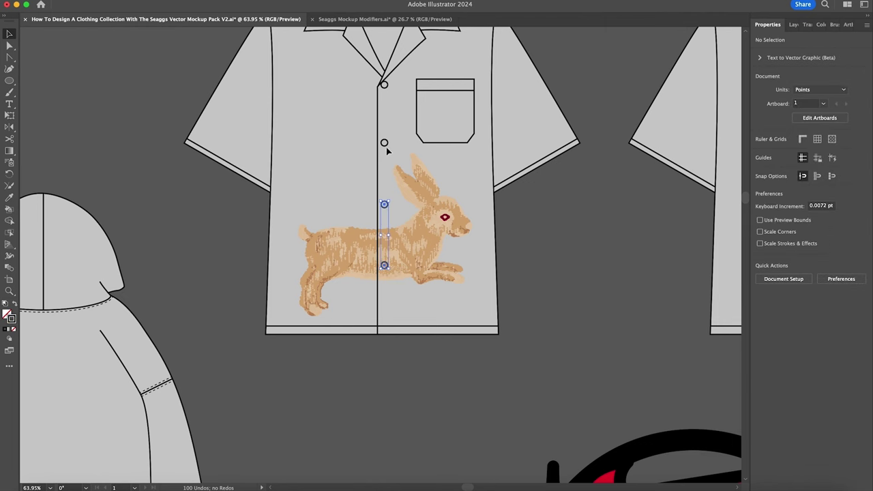
pyautogui.click(384, 144)
pyautogui.keyDown('shift'); pyautogui.click(384, 85); pyautogui.keyUp('shift')
pyautogui.press('i')
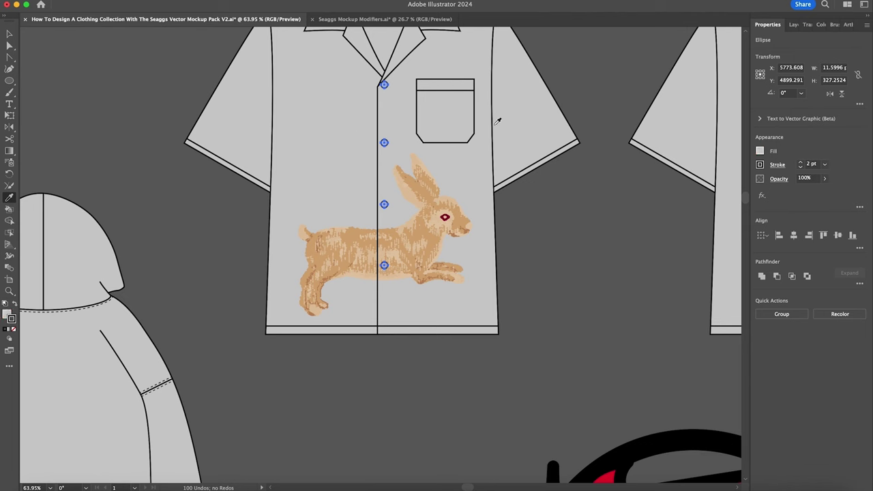
pyautogui.press('v')
pyautogui.click(593, 194)
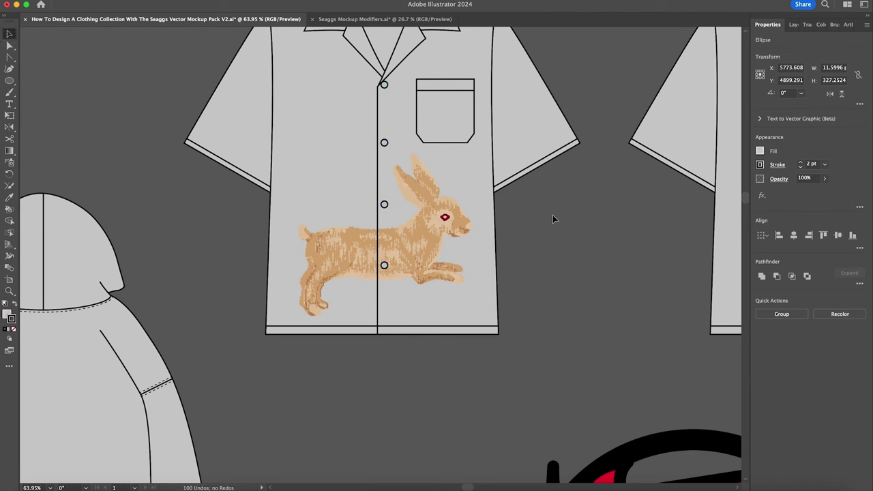
pyautogui.click(512, 234)
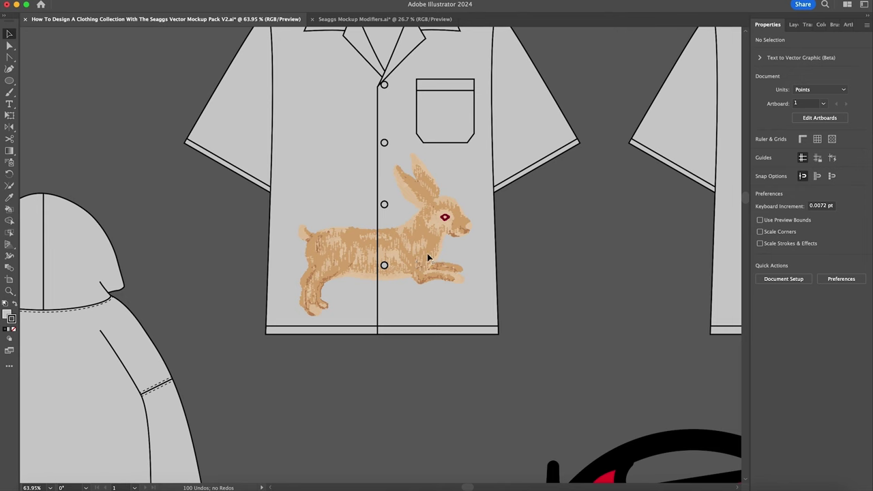
# Draw a closed Pen path around the rabbit's front half, with its straight edge running along the placket line.
pyautogui.press('z')
pyautogui.moveTo(411, 276); pyautogui.dragTo(449, 299)
pyautogui.press('p')
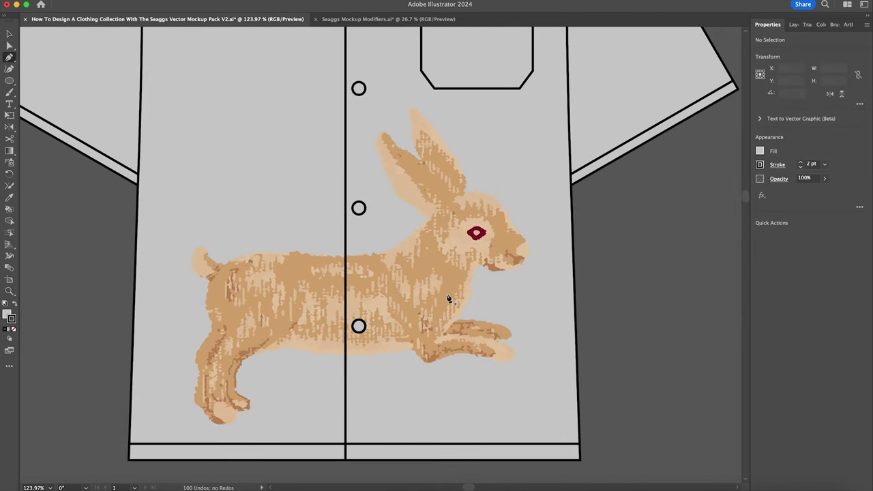
pyautogui.click(346, 377)
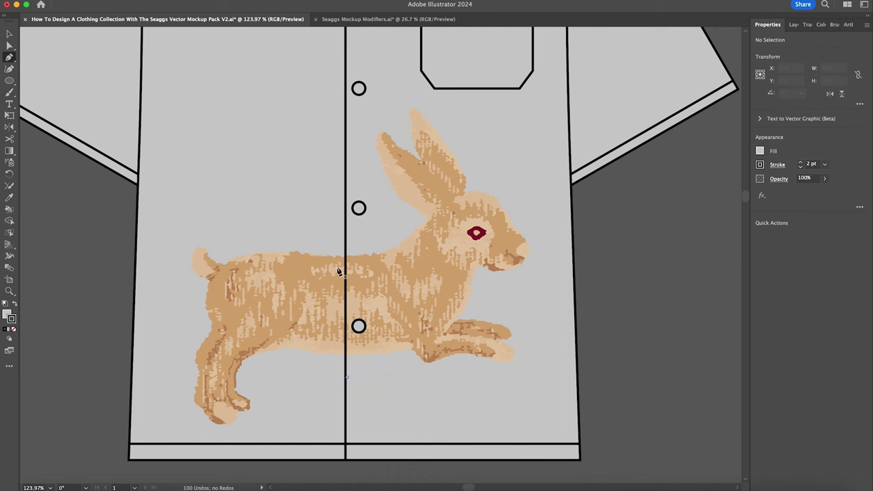
pyautogui.click(347, 213)
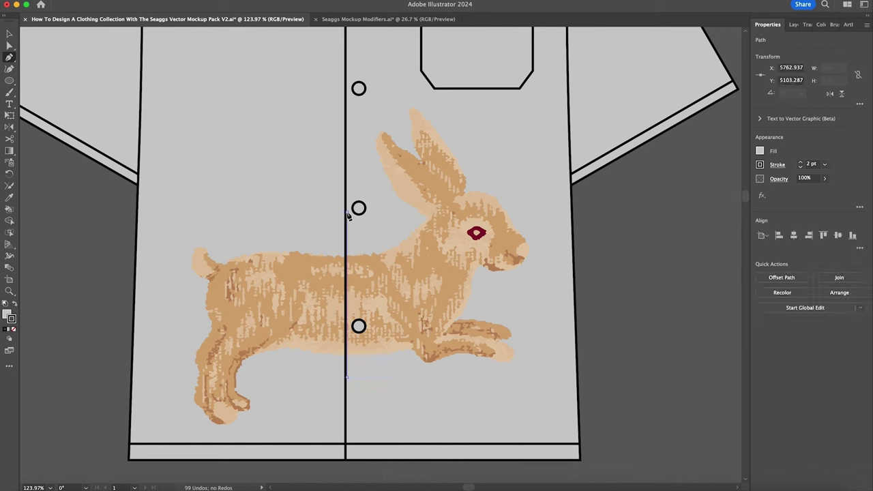
pyautogui.click(378, 109)
pyautogui.click(408, 93)
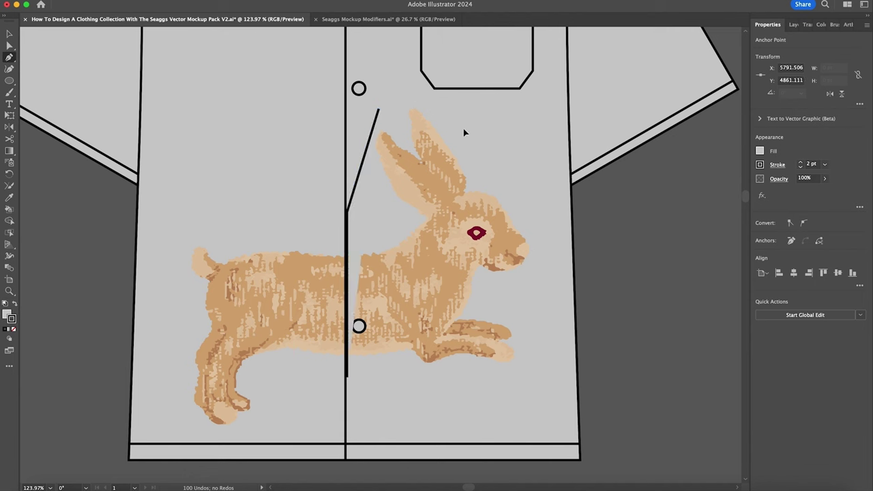
pyautogui.click(544, 213)
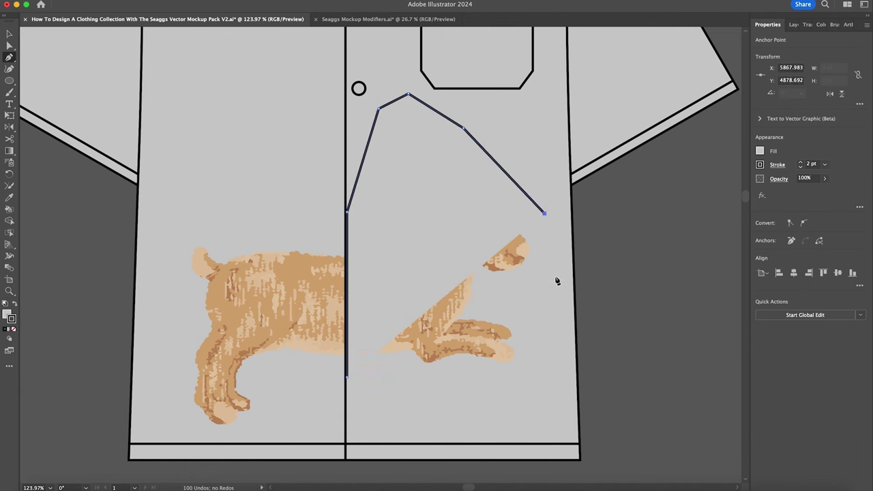
pyautogui.click(551, 370)
pyautogui.click(416, 407)
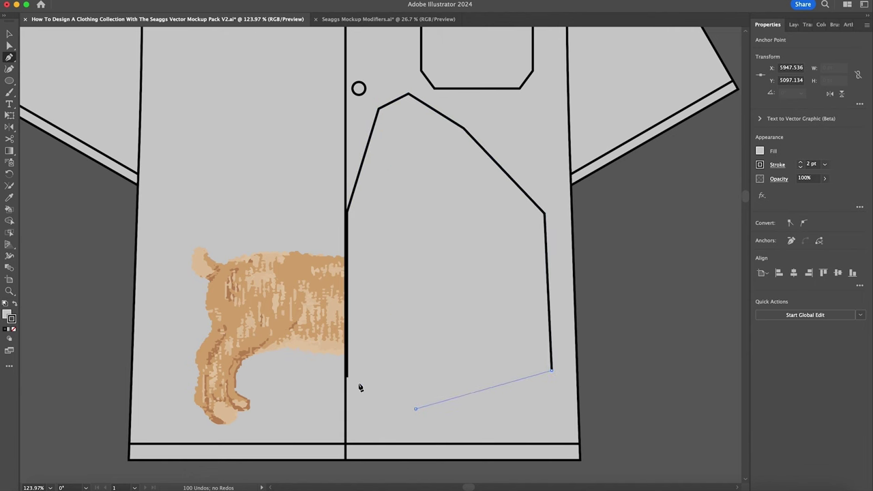
pyautogui.click(347, 377)
pyautogui.press('v')
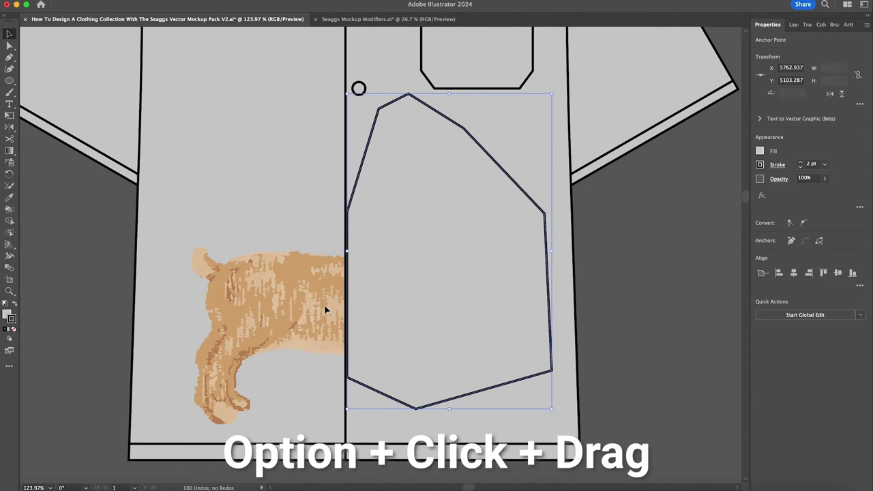
# Duplicate the rabbit up and to the left, and clip the original to the path around its front half.
pyautogui.moveTo(327, 319); pyautogui.dragTo(170, 132)
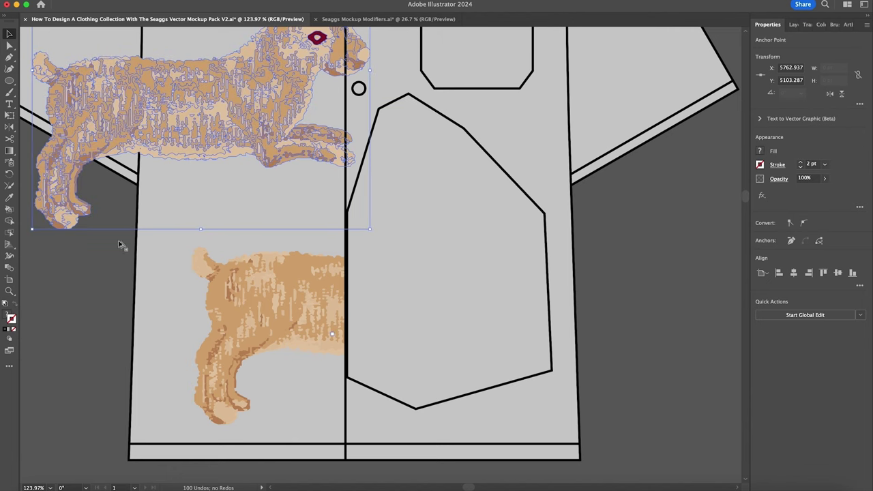
pyautogui.click(422, 409)
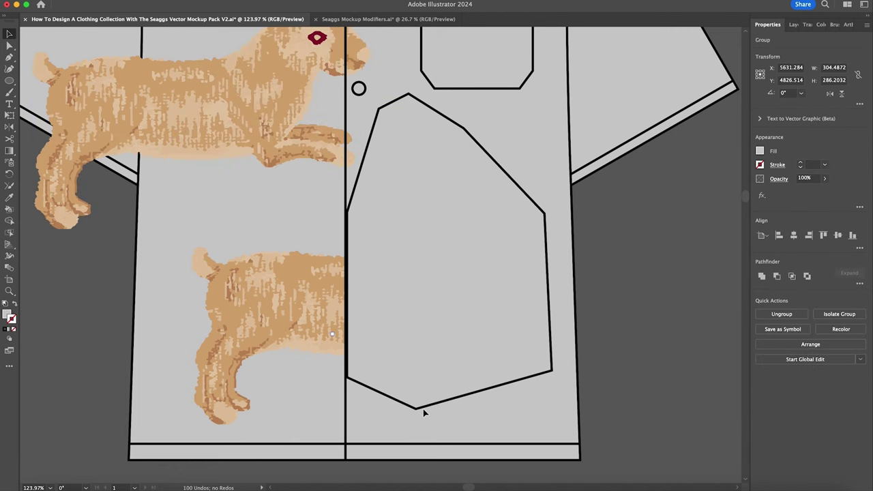
pyautogui.click(428, 409)
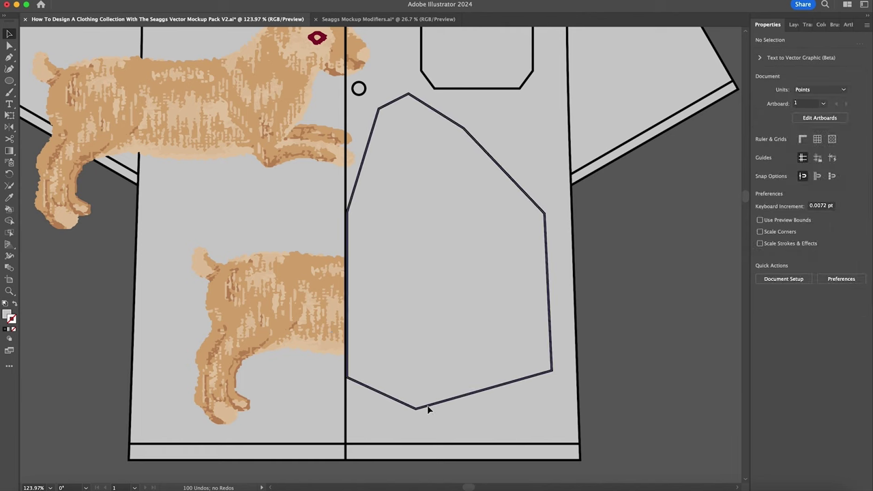
pyautogui.click(376, 370)
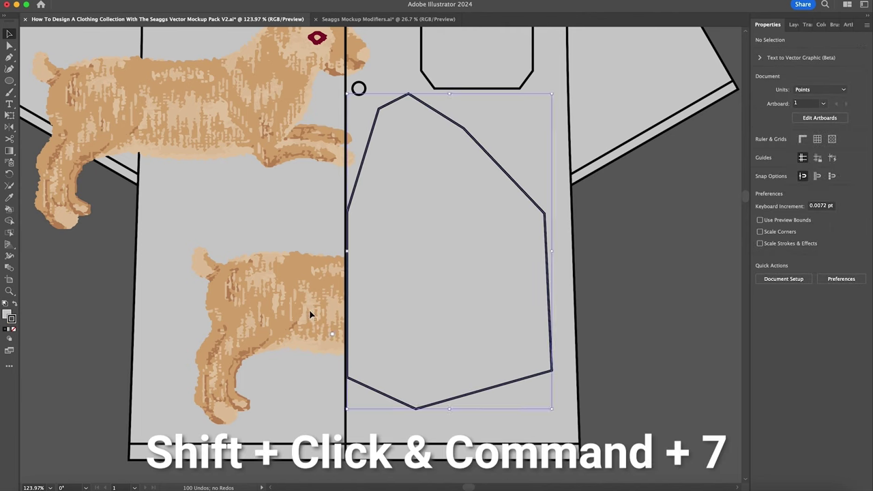
pyautogui.keyDown('shift'); pyautogui.click(310, 314); pyautogui.keyUp('shift')
pyautogui.keyDown('shift'); pyautogui.click(386, 310); pyautogui.keyUp('shift')
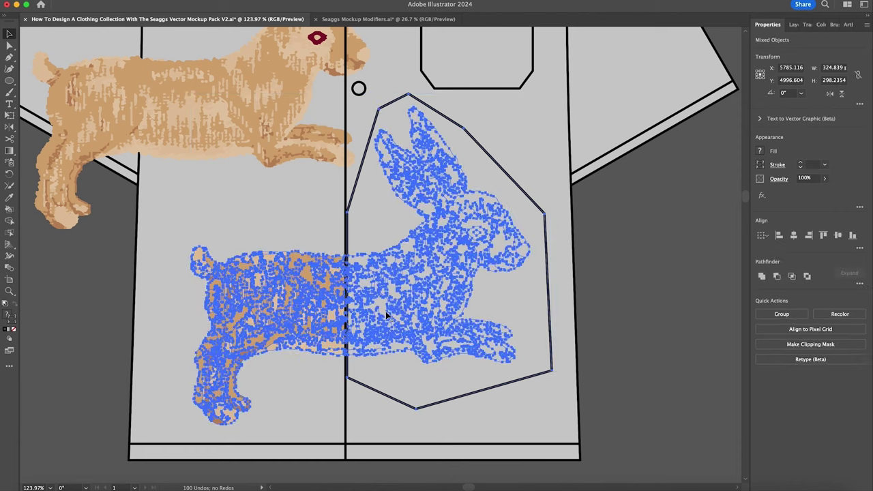
pyautogui.press('super+7')
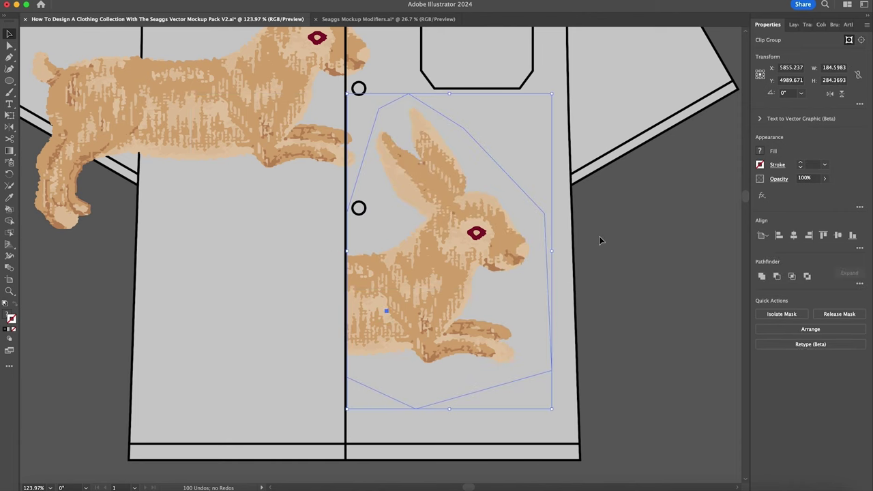
# Place the rabbit copy over the clipped front half so the body continues across the placket line, slightly lower.
pyautogui.click(339, 111)
pyautogui.click(319, 157)
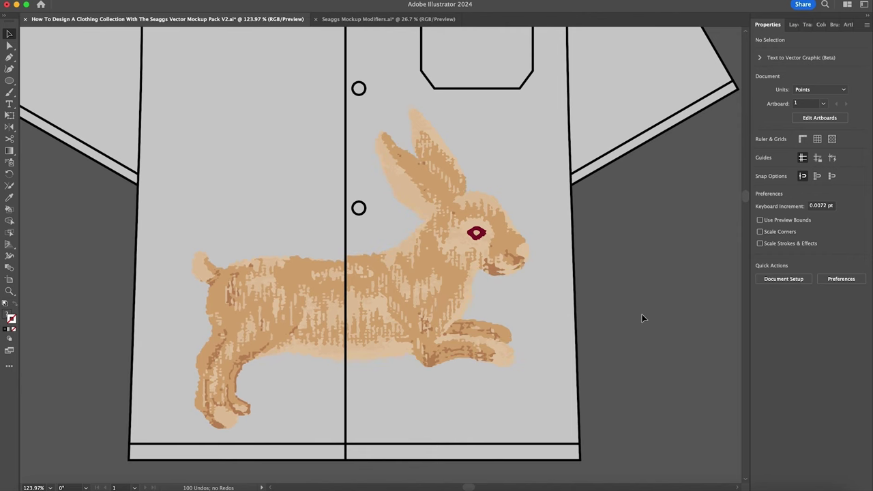
pyautogui.click(442, 305)
pyautogui.click(481, 295)
# Draw a closed Pen path around the rabbit's rear half, with its straight edge along the placket line.
pyautogui.press('p')
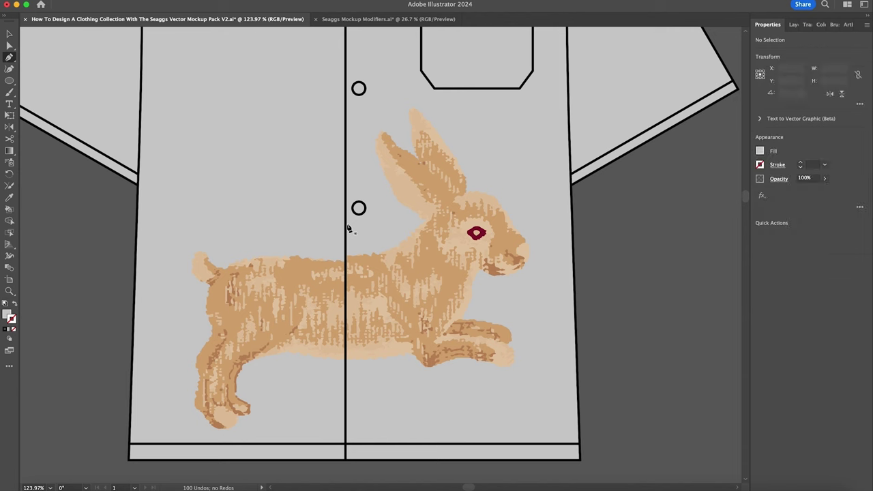
pyautogui.click(345, 252)
pyautogui.click(345, 389)
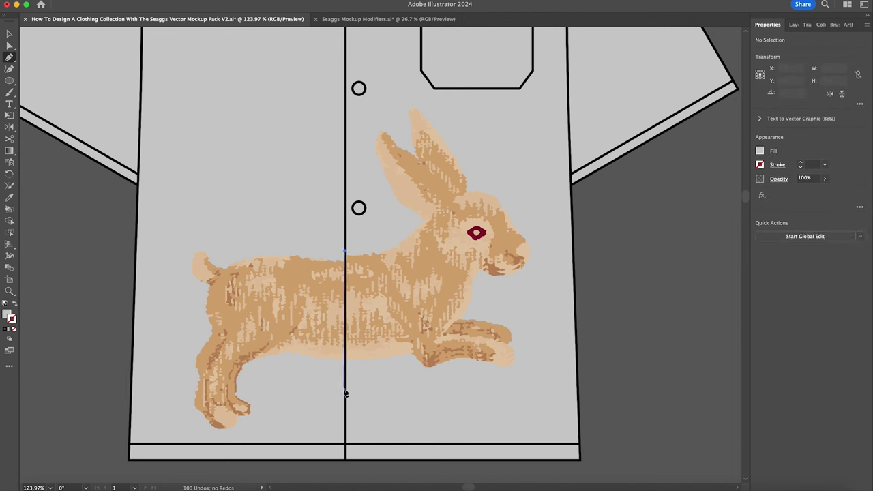
pyautogui.moveTo(201, 437); pyautogui.dragTo(159, 337)
pyautogui.click(158, 225)
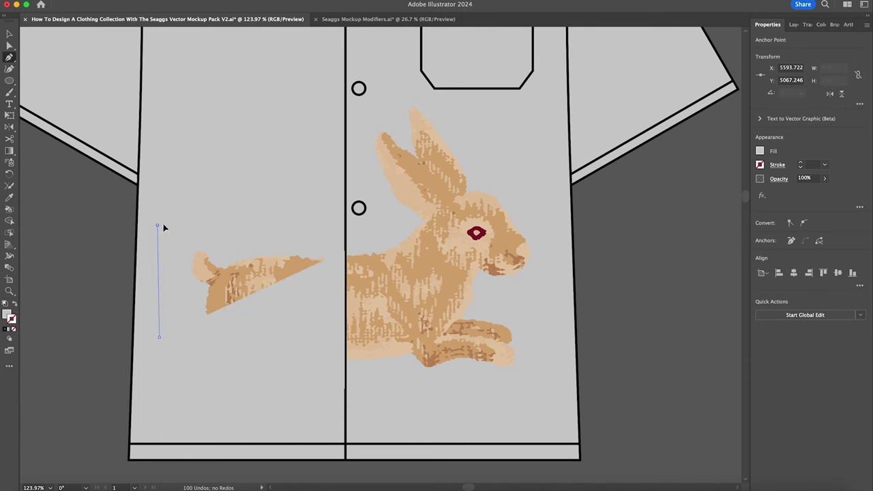
pyautogui.click(316, 214)
pyautogui.click(345, 251)
pyautogui.press('v')
# Move the rabbit's clipped front half aside, away from the placket line, to uncover the full rabbit copy beneath it.
pyautogui.keyDown('shift'); pyautogui.click(420, 266); pyautogui.keyUp('shift')
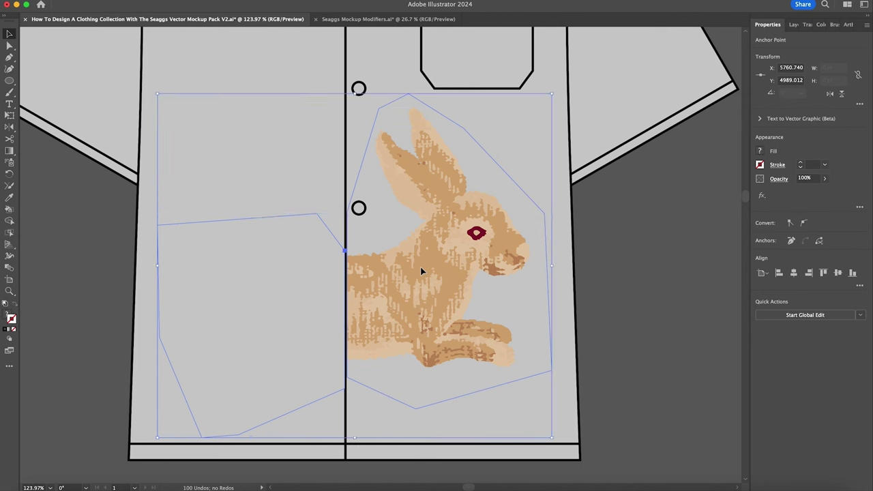
pyautogui.click(604, 260)
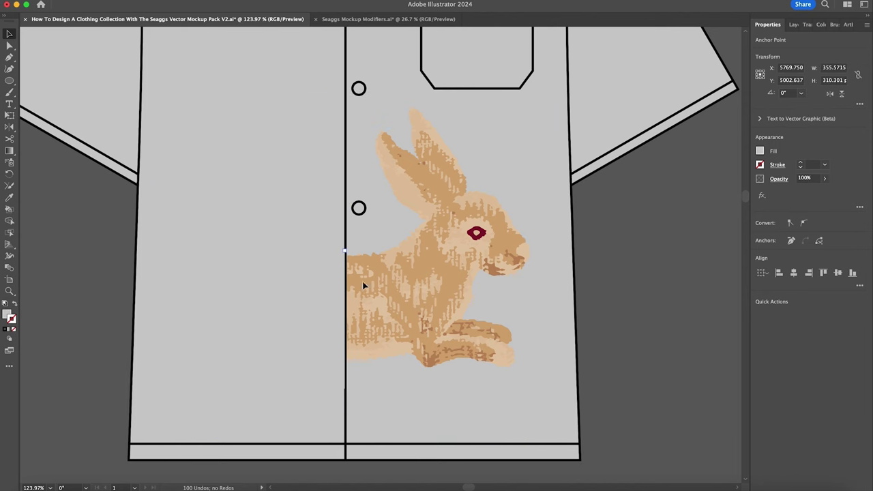
pyautogui.hotkey('ctrl', 'shift', 'a')
pyautogui.moveTo(403, 286); pyautogui.dragTo(452, 287)
# Clip the full rabbit copy to the path drawn around its rear half with a clipping mask.
pyautogui.click(391, 158)
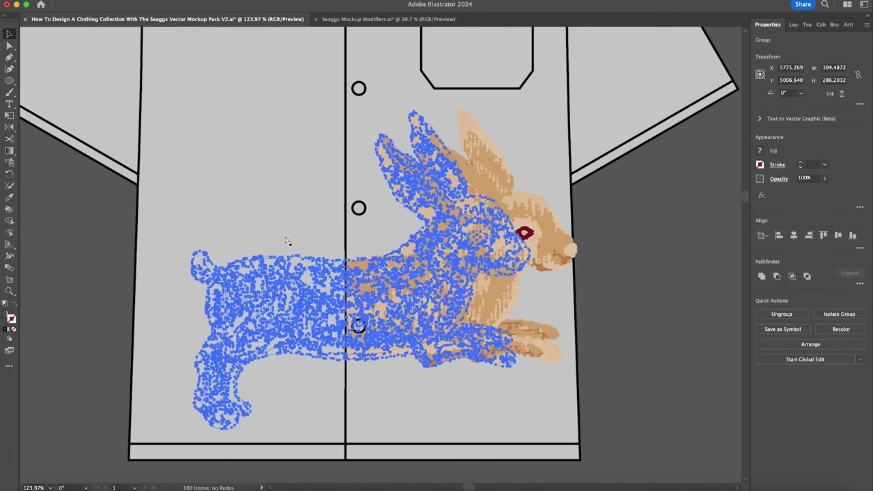
pyautogui.press('super+a')
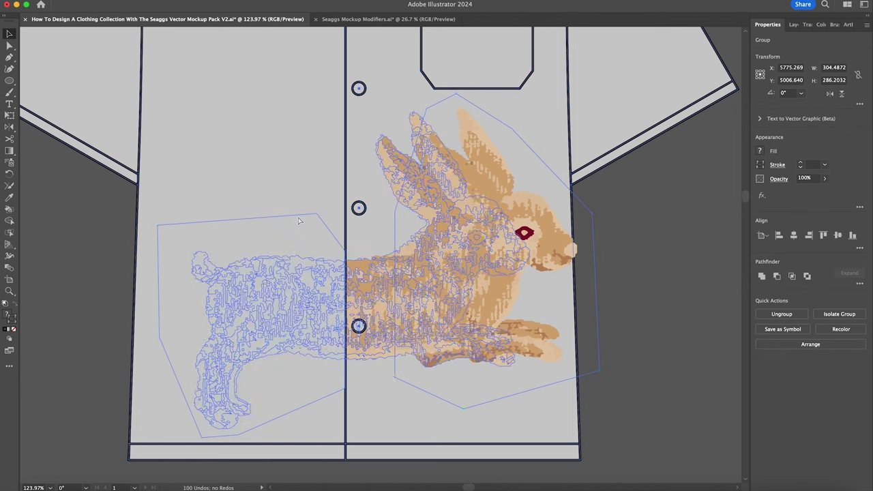
pyautogui.press('super+shift+a')
pyautogui.click(298, 218)
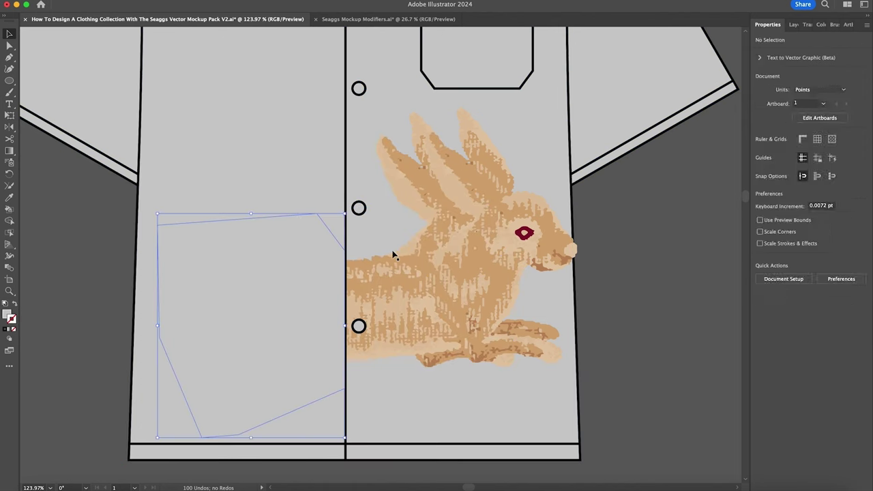
pyautogui.keyDown('shift'); pyautogui.click(388, 194); pyautogui.keyUp('shift')
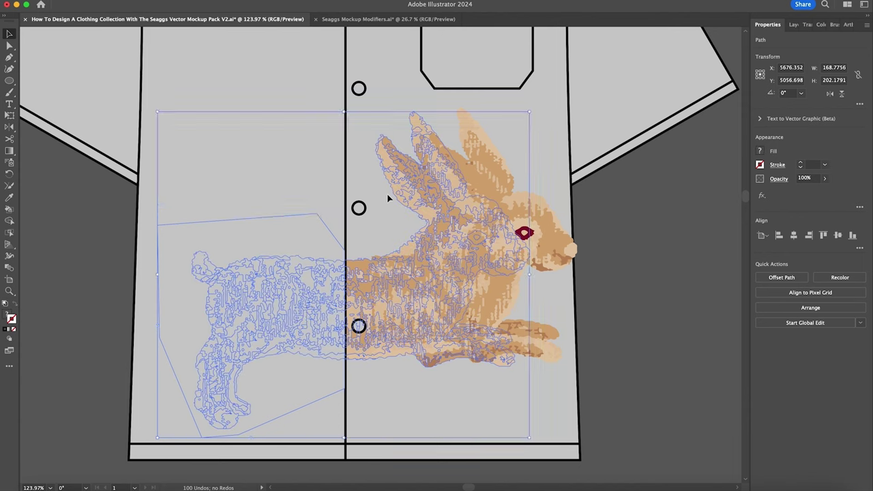
pyautogui.rightClick(389, 326)
pyautogui.click(429, 339)
pyautogui.press('super+shift+a')
pyautogui.hscroll(-10, 446, 243)
pyautogui.hscroll(10, 448, 246)
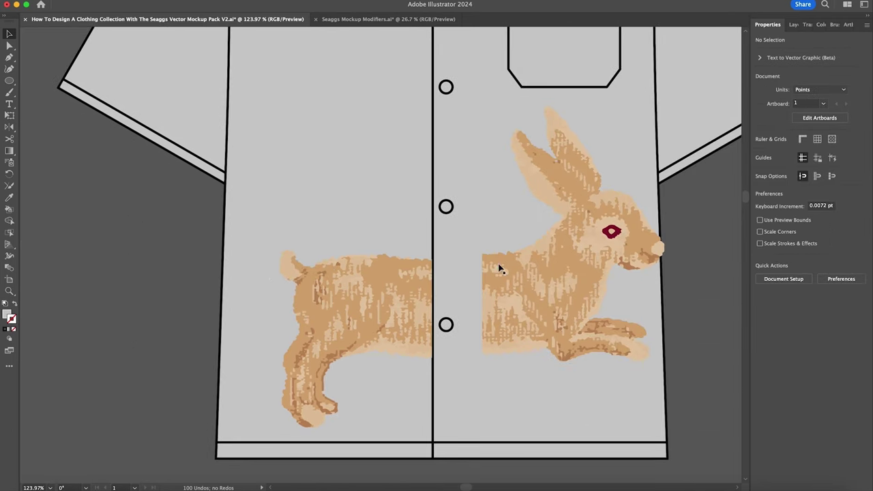
# Move the rabbit's clipped front half back to the placket line so it meets the rear half.
pyautogui.click(537, 287)
pyautogui.moveTo(538, 289); pyautogui.dragTo(489, 280)
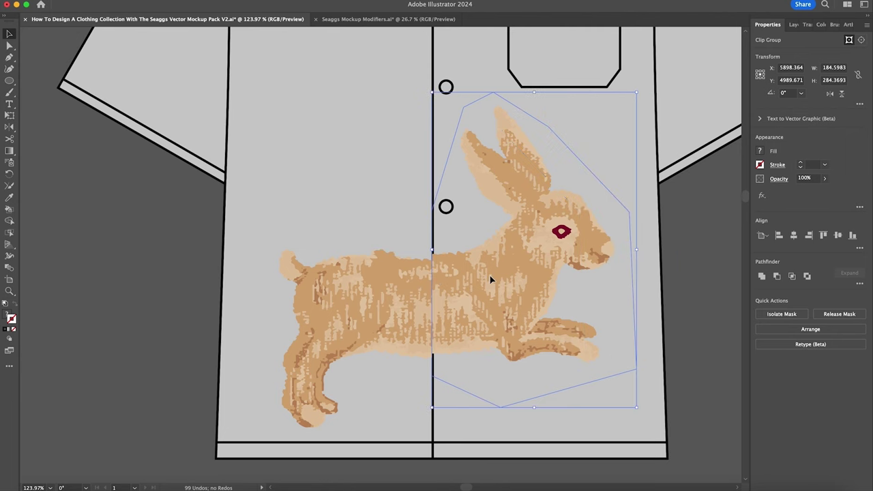
pyautogui.press('z')
pyautogui.moveTo(419, 304); pyautogui.dragTo(566, 298)
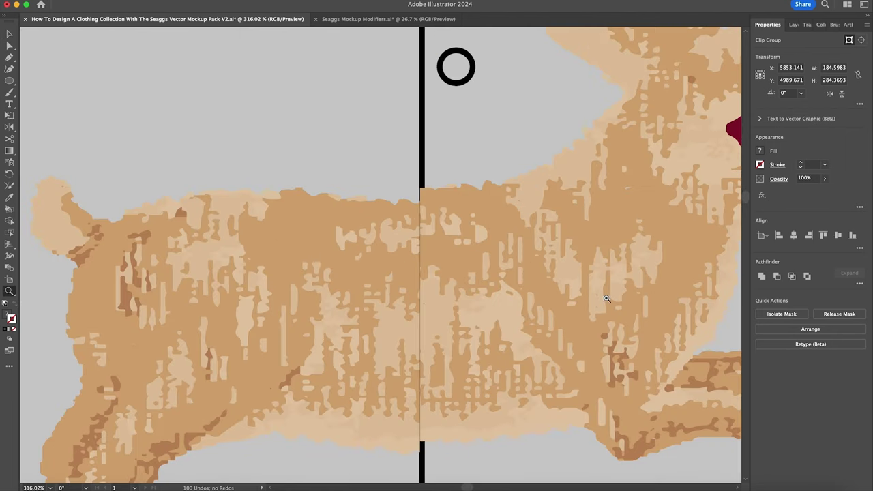
pyautogui.press('v')
pyautogui.press('super+z')
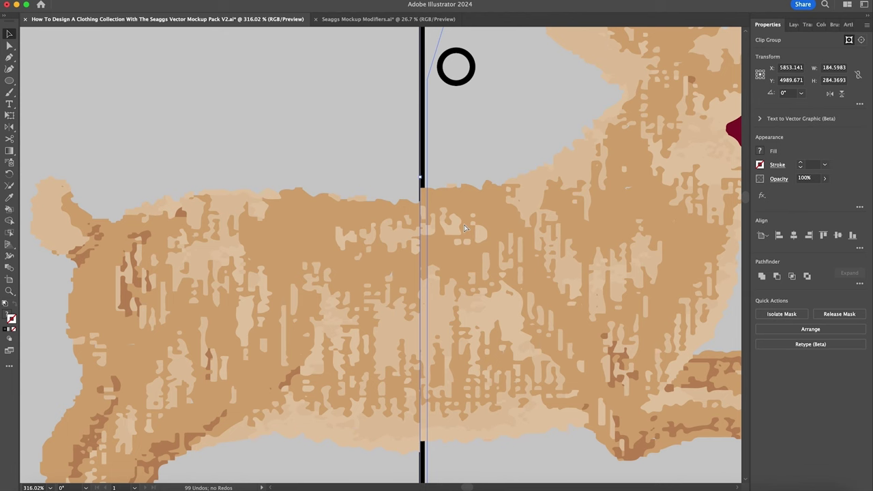
pyautogui.moveTo(437, 212); pyautogui.dragTo(445, 225)
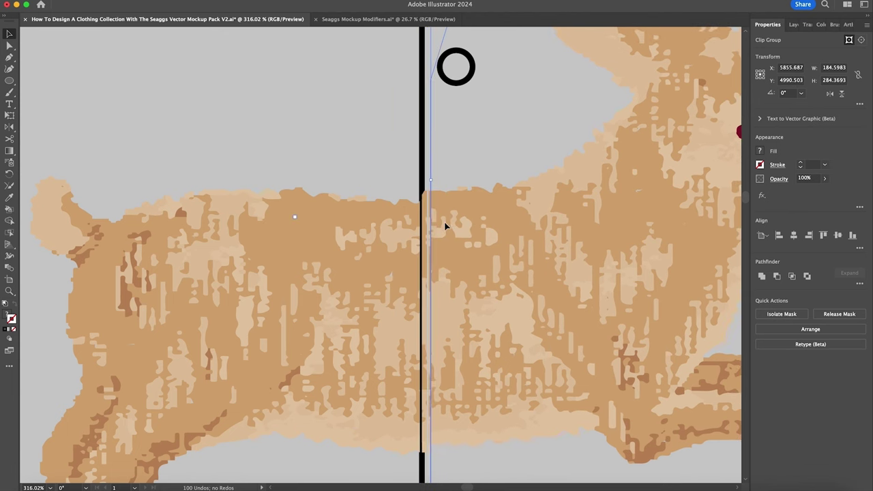
# Align the straight edges of the two rabbit halves along the placket line, leaving the line visible between them.
pyautogui.hscroll(-10, 407, 214)
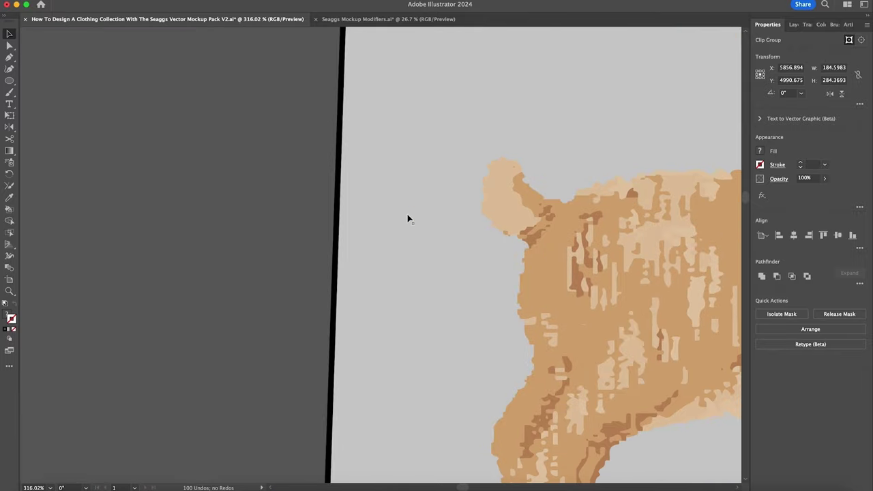
pyautogui.hscroll(4, 407, 214)
pyautogui.hscroll(7, 408, 214)
pyautogui.press('z')
pyautogui.moveTo(490, 213); pyautogui.dragTo(709, 218)
pyautogui.press('v')
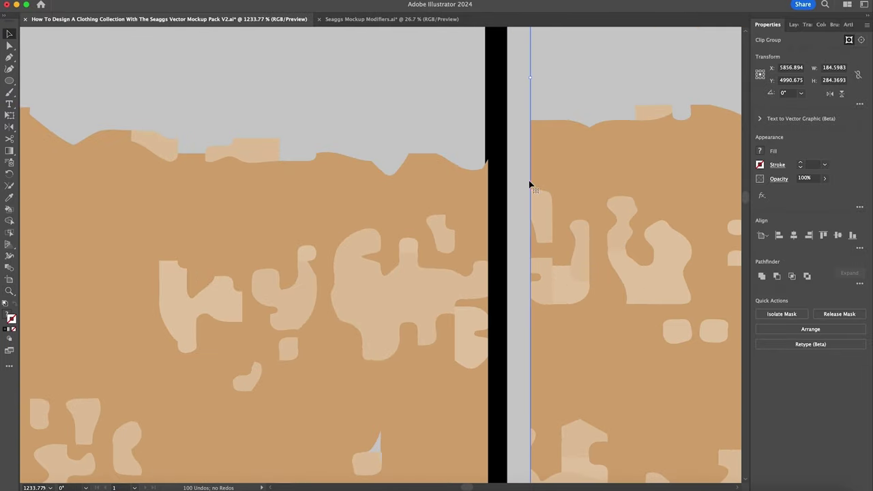
pyautogui.moveTo(527, 180); pyautogui.dragTo(483, 192)
pyautogui.click(465, 202)
pyautogui.press('z')
pyautogui.moveTo(577, 185); pyautogui.dragTo(302, 220)
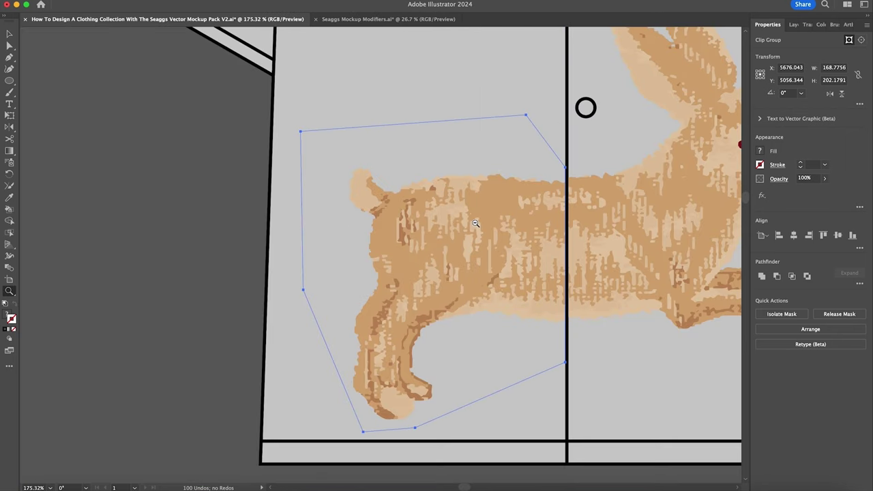
pyautogui.keyDown('alt'); pyautogui.click(475, 223); pyautogui.keyUp('alt')
pyautogui.press('v')
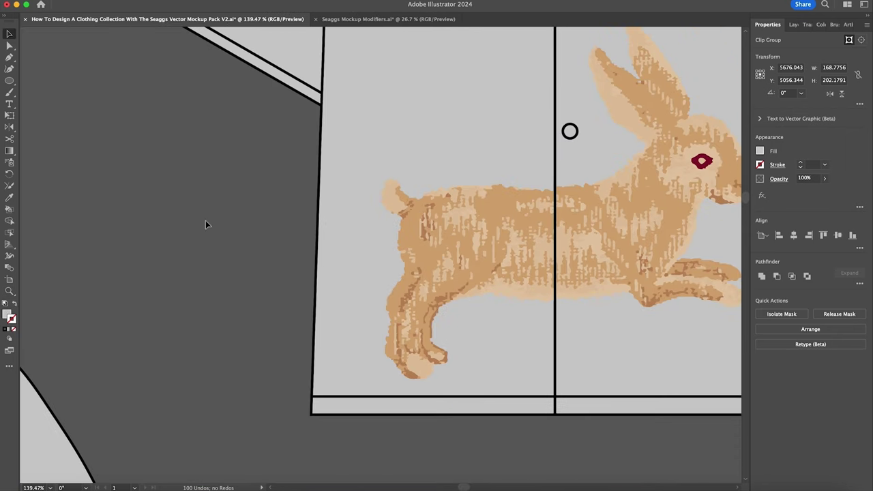
pyautogui.hscroll(8, 284, 264)
pyautogui.scroll(2, 285, 263)
pyautogui.press('super+shift+a')
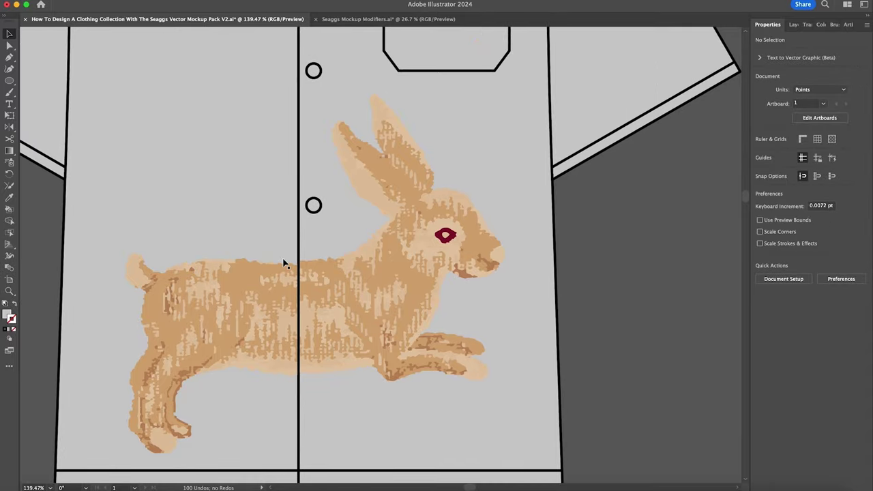
# Nudge the rabbit's rear half down slightly and deselect it.
pyautogui.scroll(-1, 284, 264)
pyautogui.hscroll(-1, 285, 263)
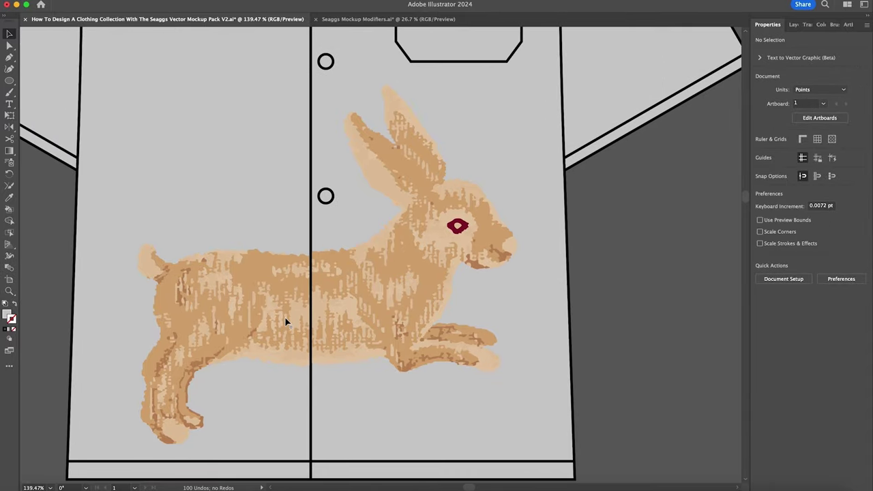
pyautogui.click(284, 286)
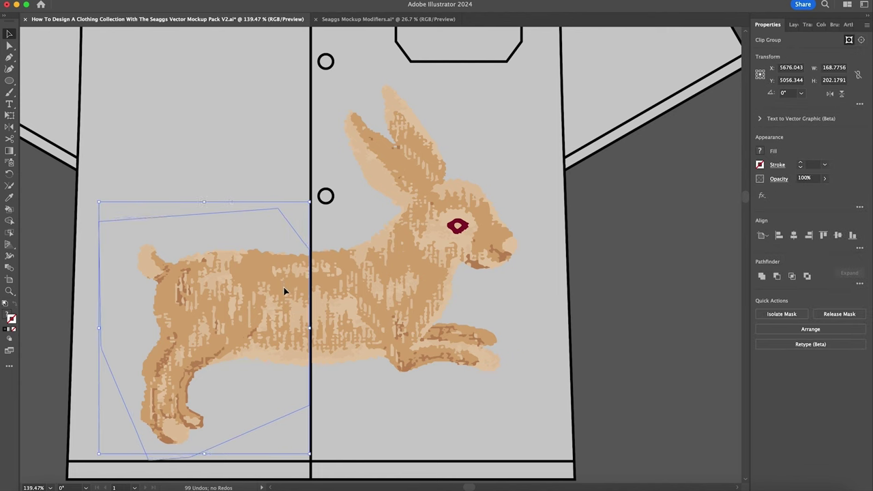
pyautogui.press('Down')
pyautogui.click(648, 237)
# Look over the finished rabbit shirt and the artwork below it to locate the lettering image on the black background.
pyautogui.hscroll(-10, 648, 237)
pyautogui.hscroll(5, 648, 236)
pyautogui.hscroll(5, 648, 237)
pyautogui.press('z')
pyautogui.moveTo(602, 230); pyautogui.dragTo(427, 248)
pyautogui.hscroll(4, 491, 249)
pyautogui.hscroll(1, 454, 251)
pyautogui.hscroll(4, 454, 250)
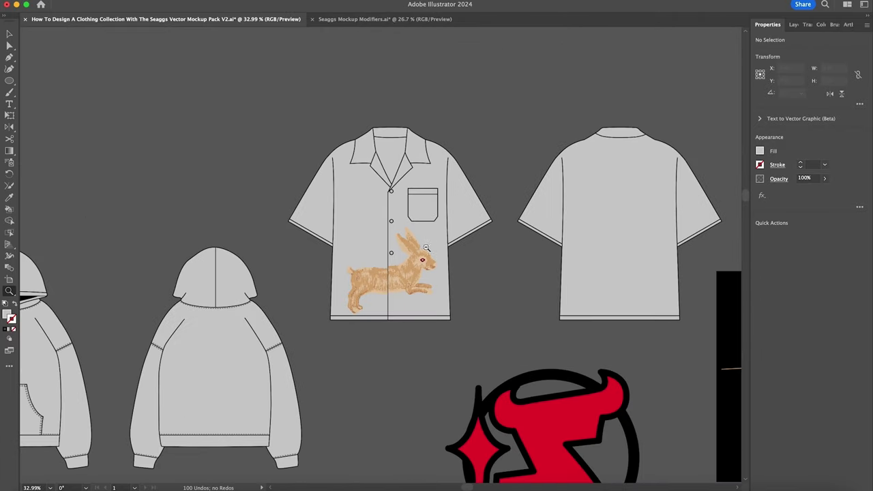
pyautogui.scroll(-4, 472, 273)
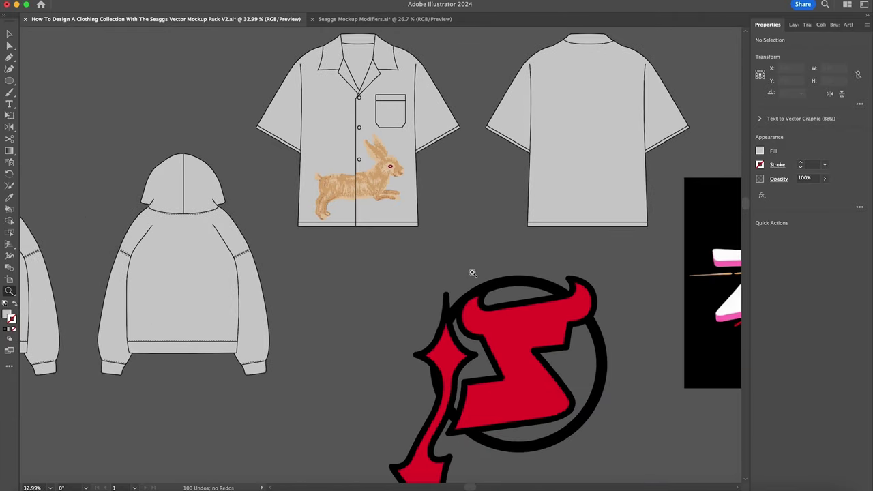
pyautogui.scroll(-4, 472, 272)
pyautogui.hscroll(8, 472, 272)
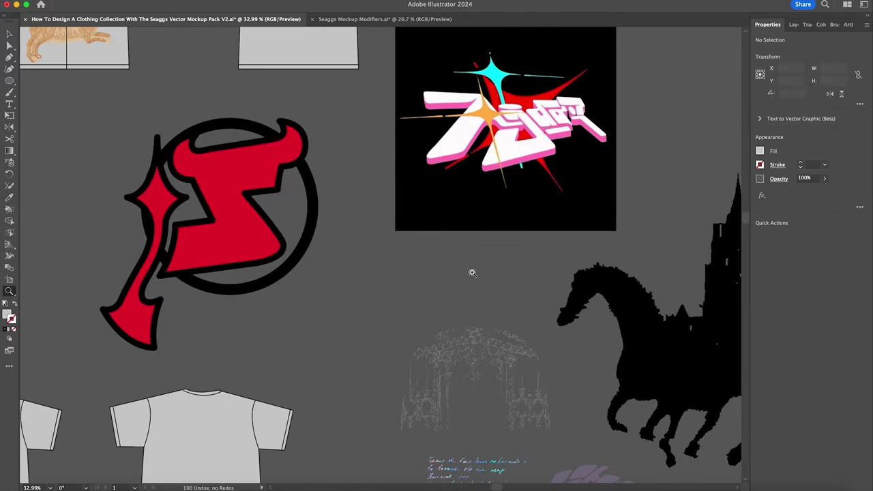
pyautogui.scroll(2, 472, 273)
pyautogui.hscroll(-1, 472, 272)
pyautogui.scroll(-5, 472, 273)
pyautogui.hscroll(3, 472, 273)
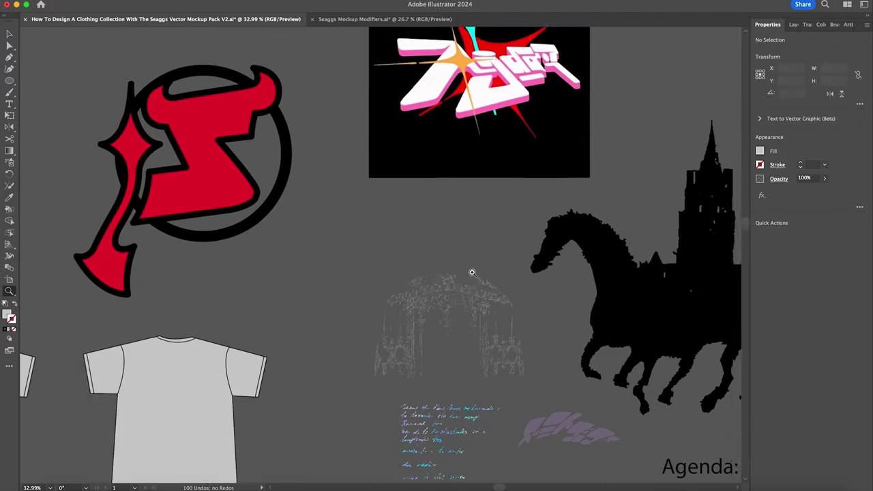
pyautogui.scroll(5, 478, 260)
# Pick out the linked lettering image on the black background and show the Image Trace panel.
pyautogui.press('v')
pyautogui.click(500, 228)
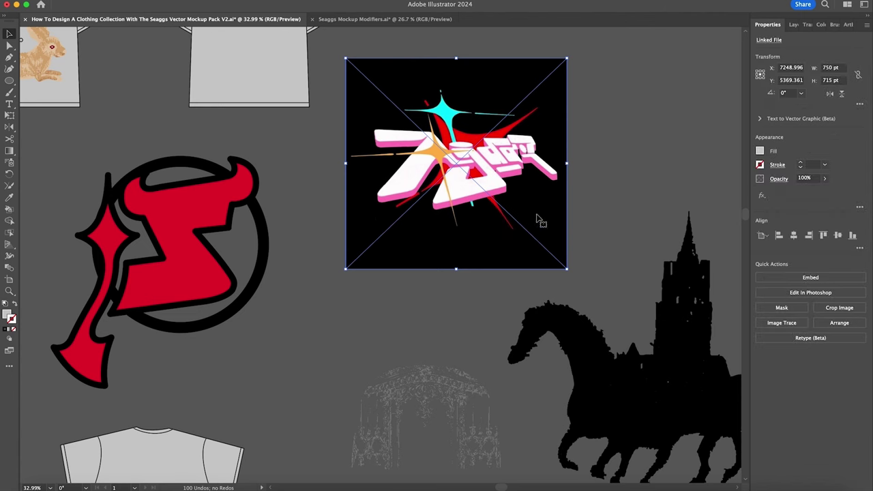
pyautogui.click(628, 179)
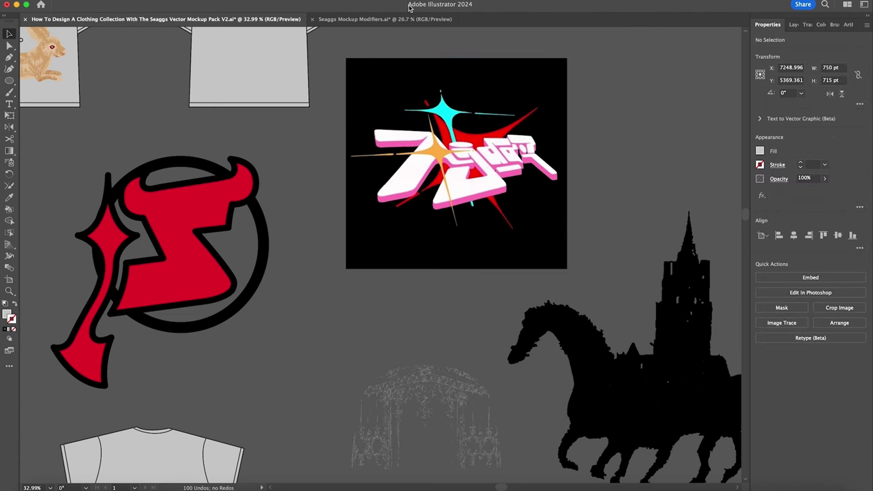
pyautogui.click(262, 8)
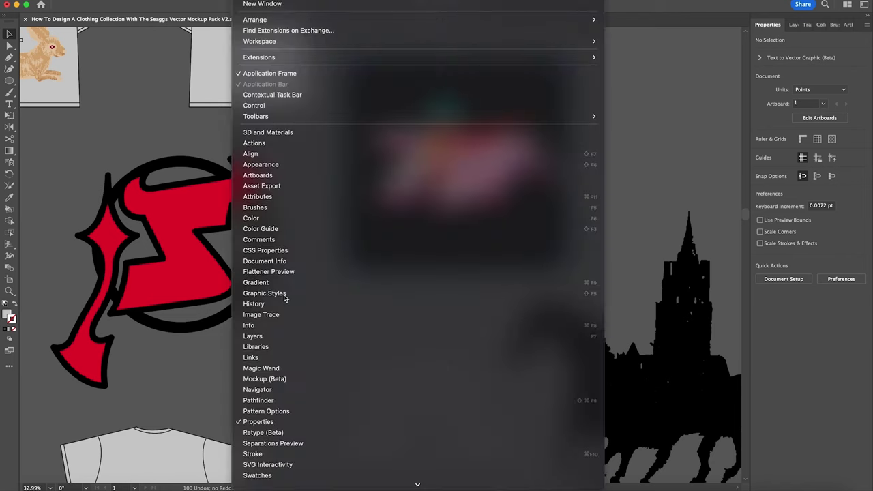
pyautogui.click(286, 315)
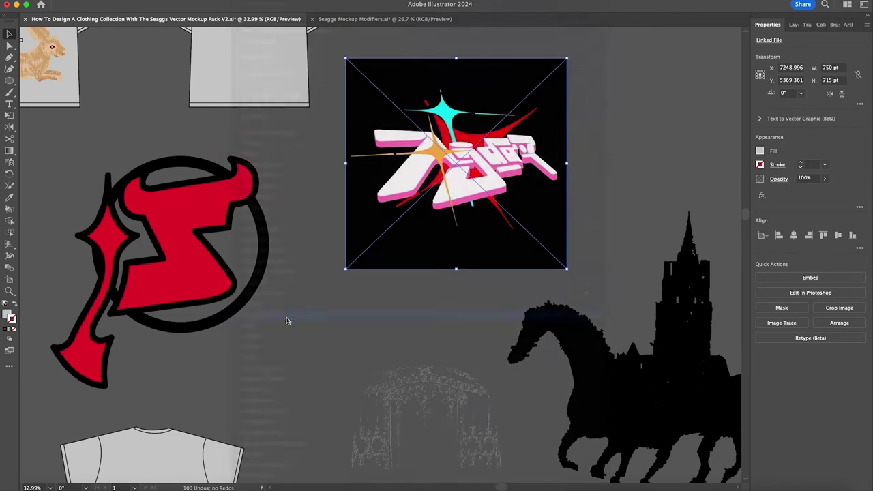
pyautogui.click(307, 301)
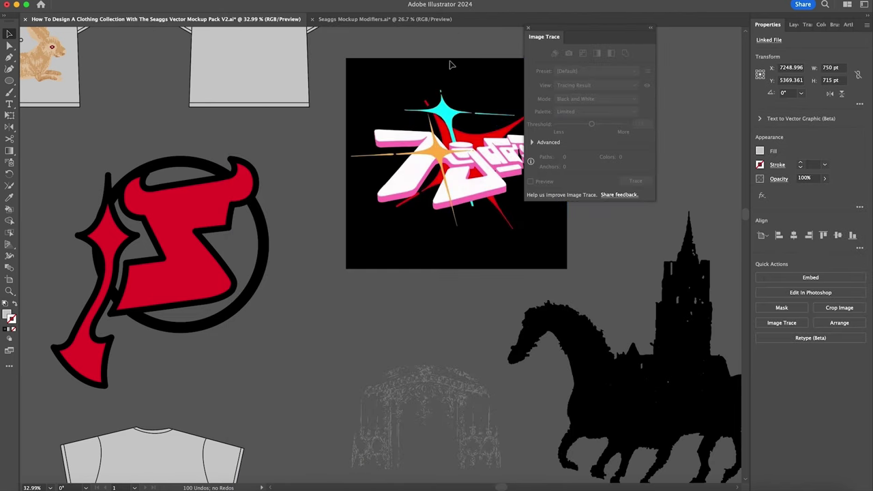
# Move the Image Trace panel clear of the lettering image and select the image.
pyautogui.hscroll(1, 411, 444)
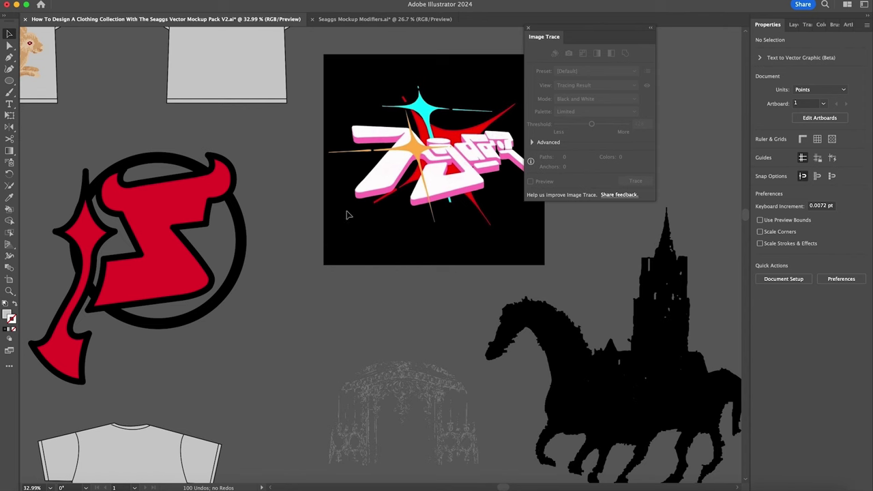
pyautogui.moveTo(555, 34)
pyautogui.mouseDown()
pyautogui.moveTo(595, 80)
pyautogui.moveTo(587, 58)
pyautogui.mouseUp()
pyautogui.click(435, 32)
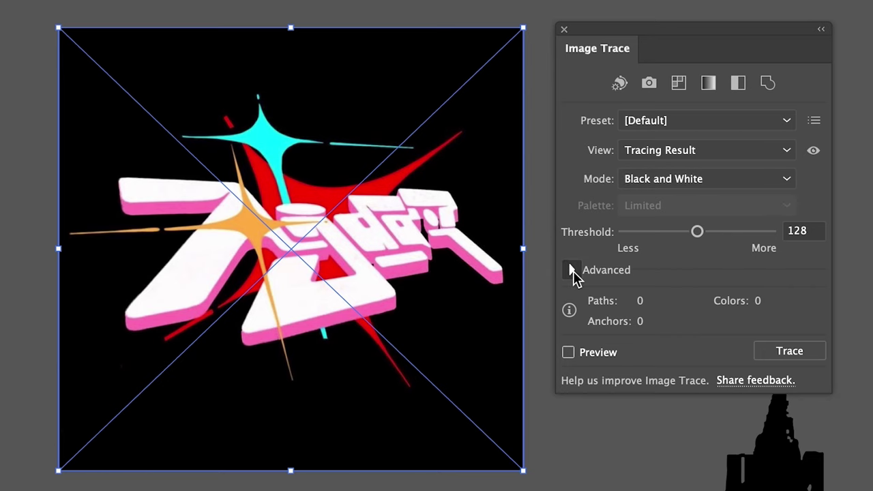
# Show the advanced tracing options and trace the lettering image with the 3 Colors preset.
pyautogui.click(573, 270)
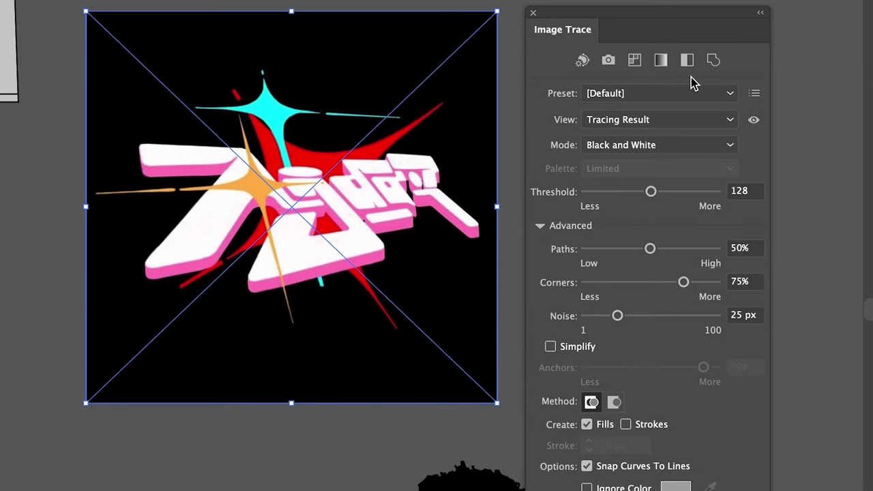
pyautogui.click(725, 96)
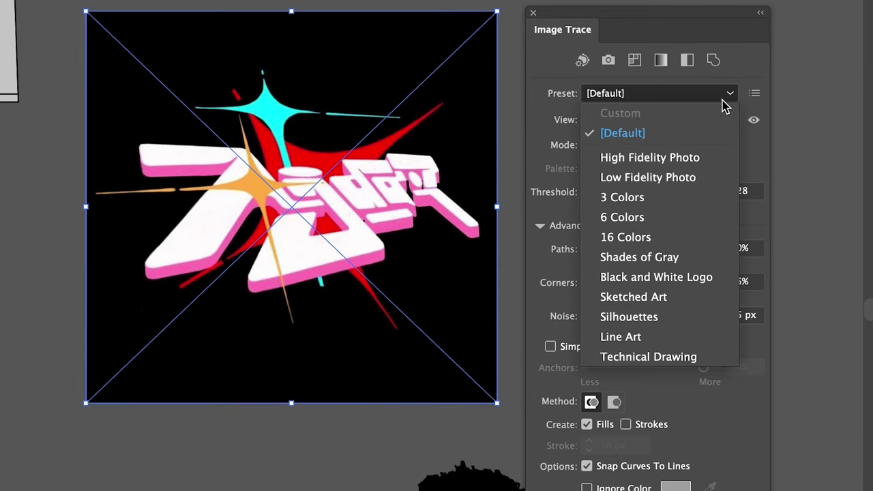
pyautogui.click(684, 199)
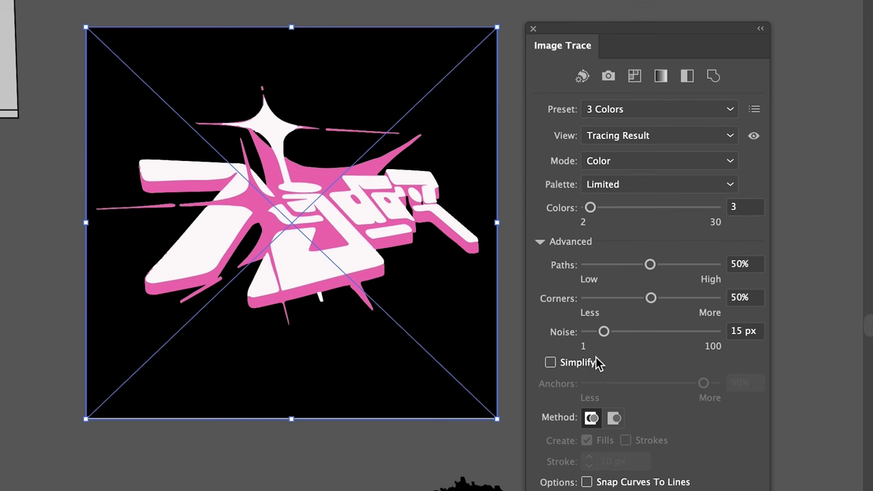
# Set the trace's Noise to 1 px, Corners to 0% and Paths to 100%.
pyautogui.moveTo(603, 332); pyautogui.dragTo(565, 339)
pyautogui.moveTo(639, 298); pyautogui.dragTo(526, 302)
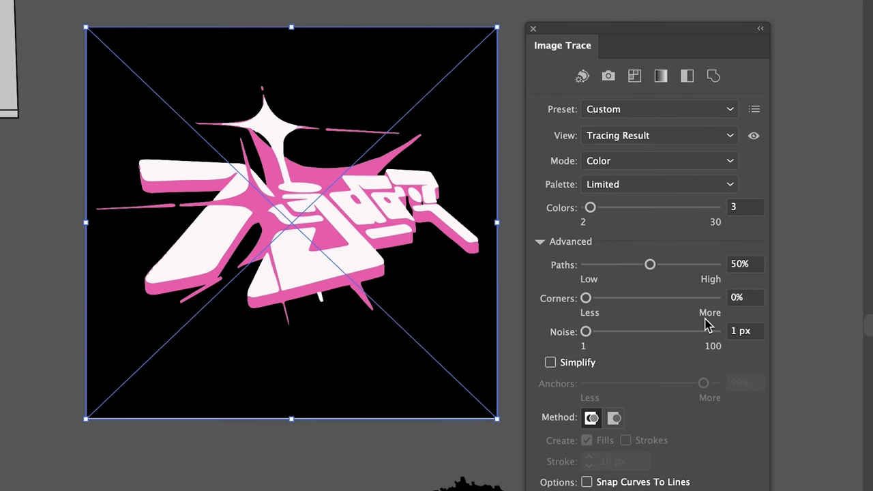
pyautogui.moveTo(649, 265); pyautogui.dragTo(787, 267)
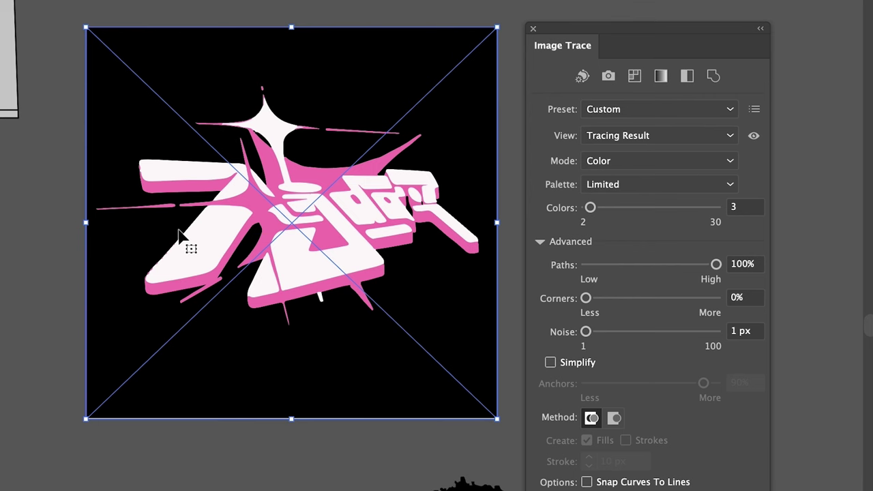
# Try a lower Paths value for the trace and return it to 100%.
pyautogui.moveTo(594, 266); pyautogui.dragTo(570, 273)
pyautogui.moveTo(626, 34); pyautogui.dragTo(633, 34)
pyautogui.moveTo(594, 265); pyautogui.dragTo(727, 264)
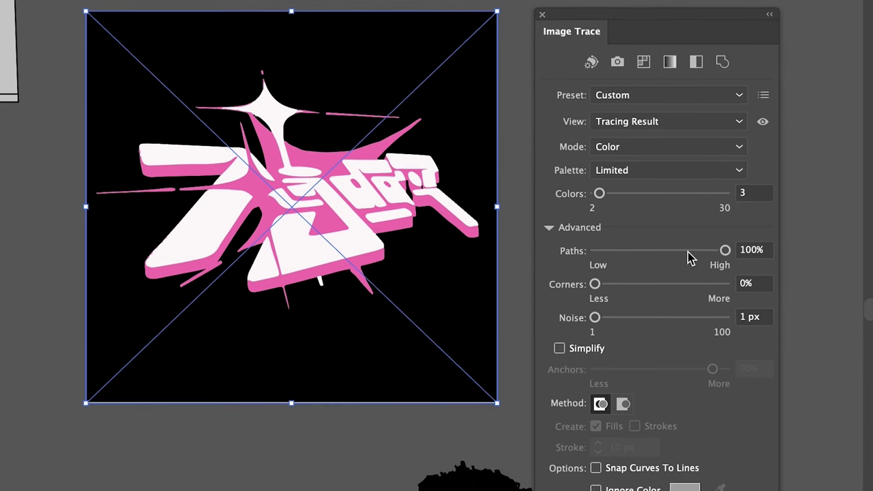
# Try Paths values of 95% and 1% for the lettering trace and restore 100%.
pyautogui.moveTo(659, 255); pyautogui.dragTo(721, 264)
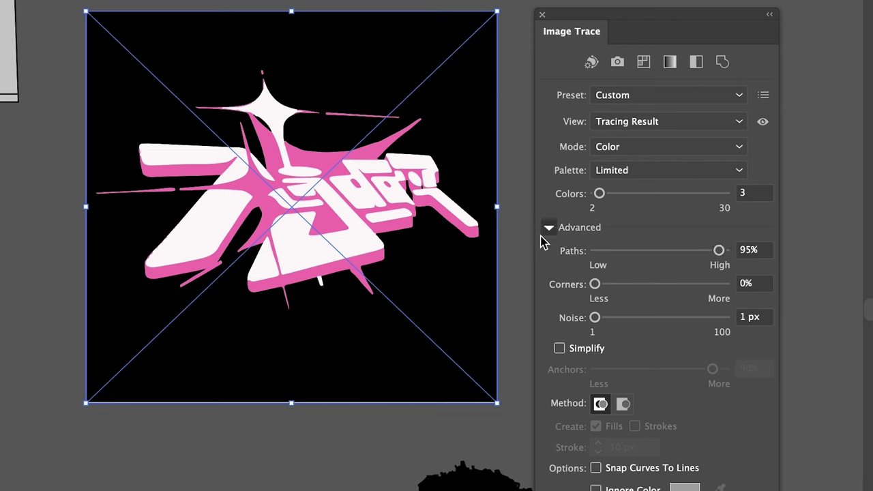
pyautogui.moveTo(641, 252); pyautogui.dragTo(570, 261)
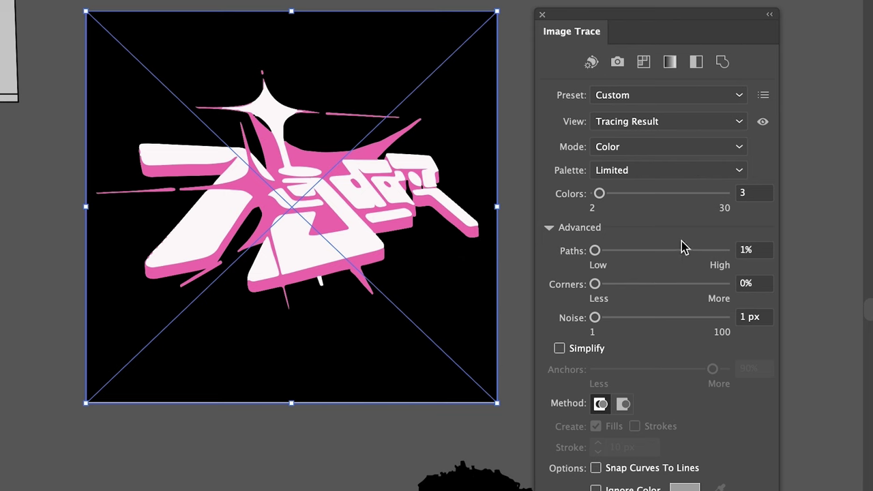
pyautogui.moveTo(622, 252); pyautogui.dragTo(737, 264)
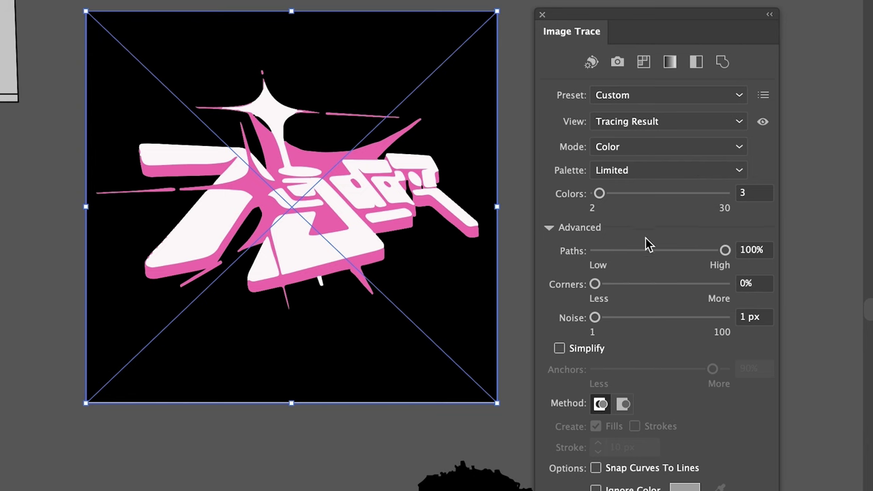
# Set the trace to 10 colors and turn on its live preview.
pyautogui.click(623, 194)
pyautogui.moveTo(624, 197); pyautogui.dragTo(634, 204)
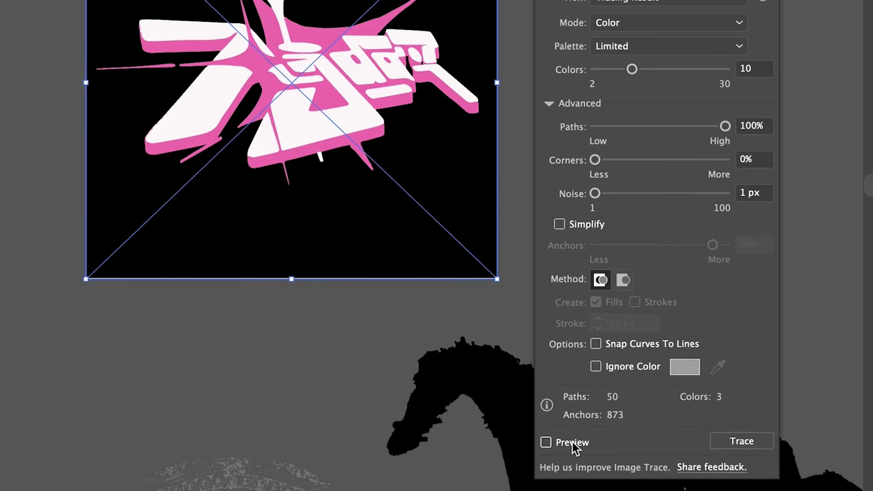
pyautogui.click(545, 442)
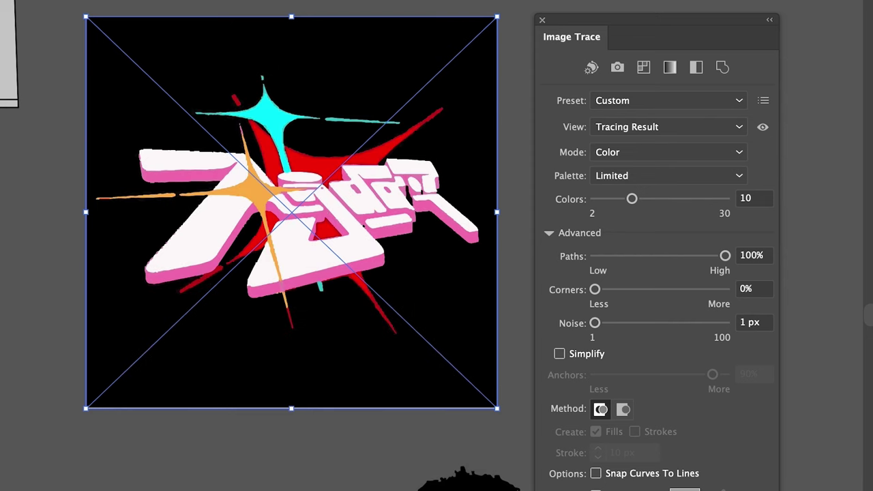
# Check the traced edges of the lettering up close and raise the trace's Colors to 30.
pyautogui.click(315, 490)
pyautogui.press('z')
pyautogui.moveTo(289, 180); pyautogui.dragTo(561, 190)
pyautogui.scroll(3, 389, 188)
pyautogui.hscroll(3, 390, 189)
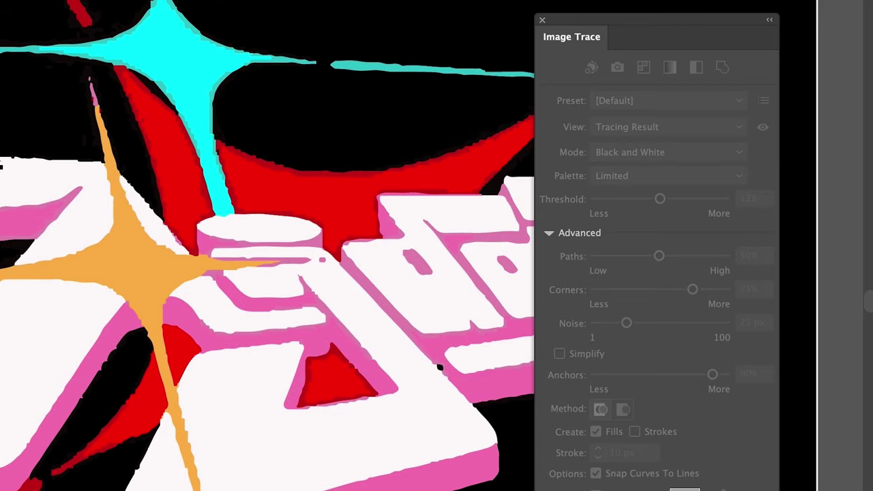
pyautogui.moveTo(68, 177); pyautogui.dragTo(61, 178)
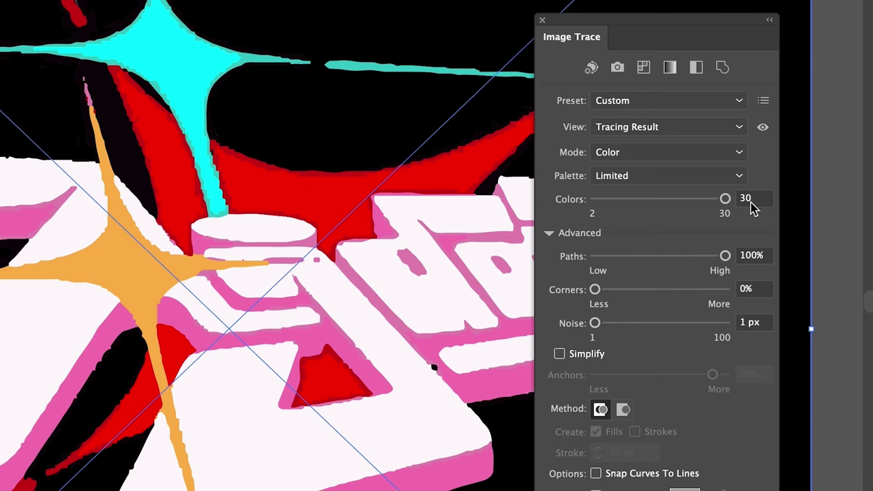
# Lower the trace's Paths to 30% to smooth the lettering's edges.
pyautogui.click(673, 259)
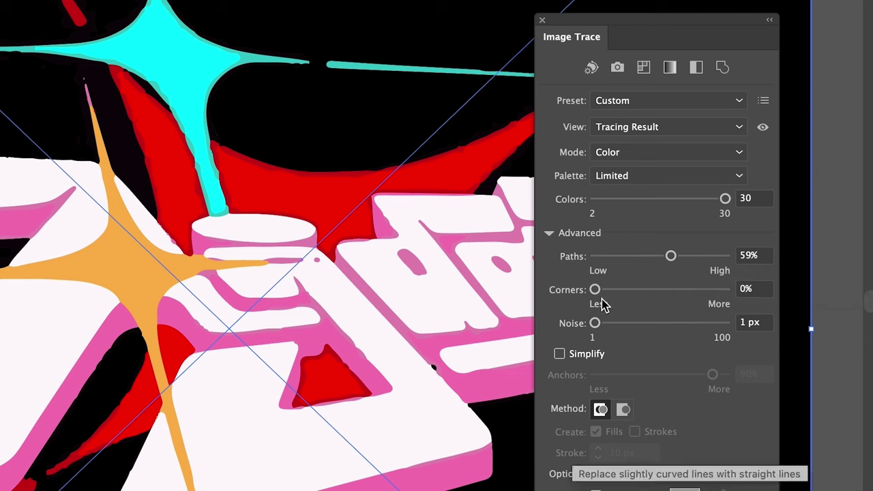
pyautogui.click(638, 260)
pyautogui.click(642, 260)
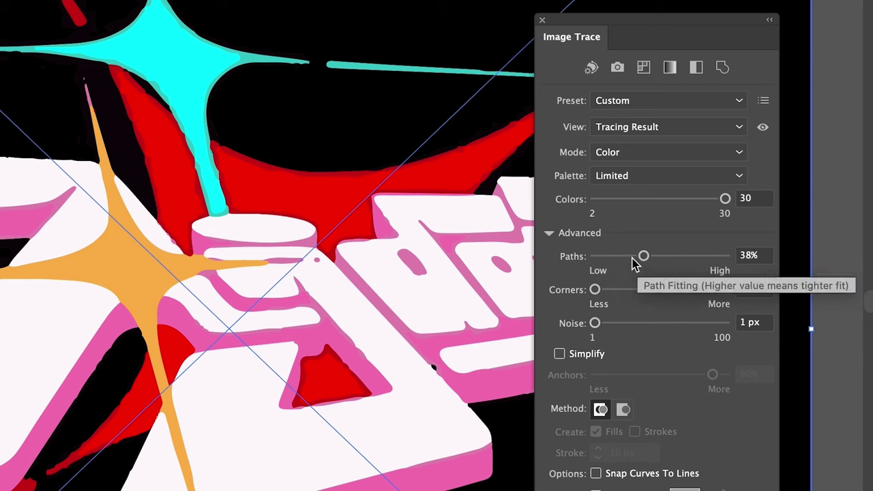
pyautogui.moveTo(643, 257)
pyautogui.mouseDown()
pyautogui.moveTo(743, 266)
pyautogui.moveTo(619, 259)
pyautogui.moveTo(648, 266)
pyautogui.moveTo(635, 264)
pyautogui.mouseUp()
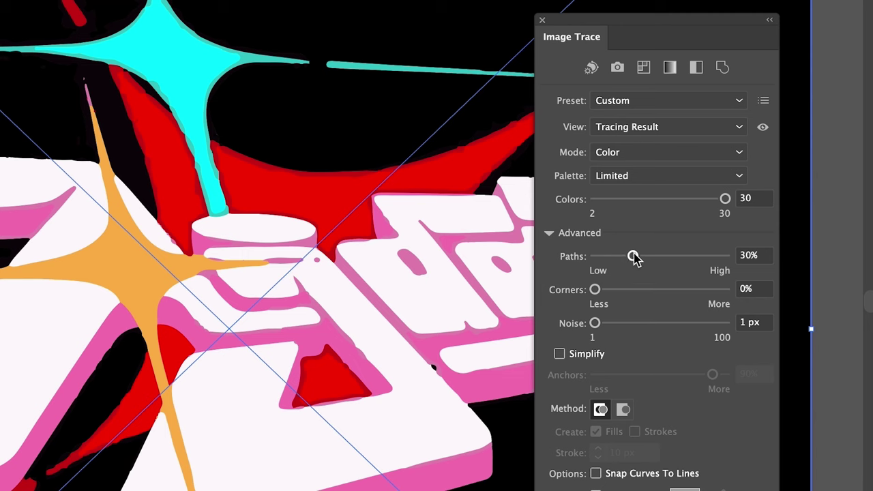
# Set the trace's Colors to 6 and Noise to 33 px, and close the Image Trace settings.
pyautogui.moveTo(726, 199); pyautogui.dragTo(627, 200)
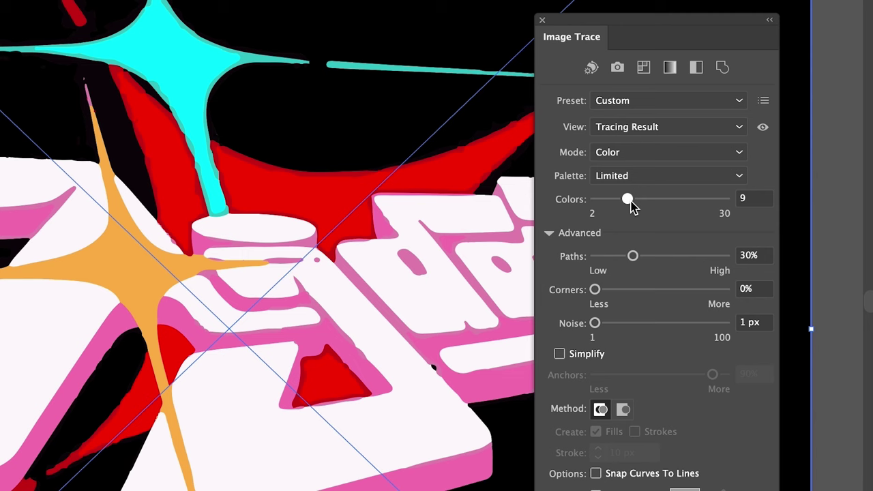
pyautogui.moveTo(629, 203); pyautogui.dragTo(615, 203)
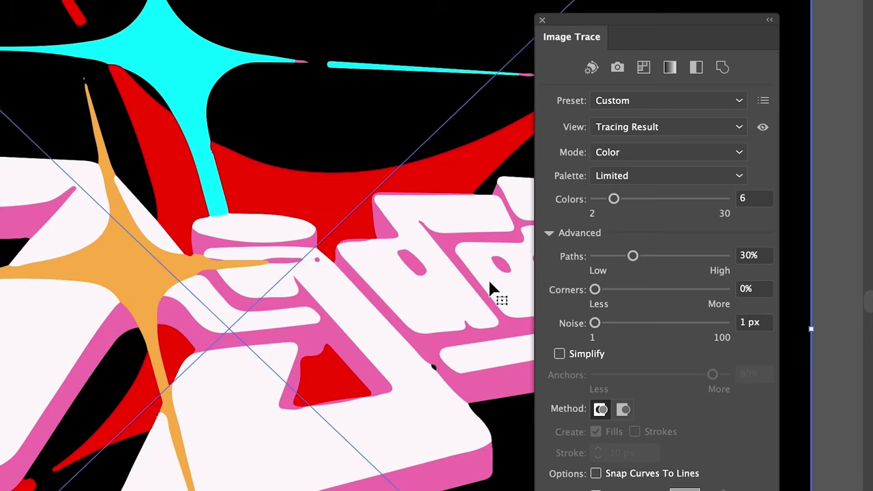
pyautogui.click(638, 326)
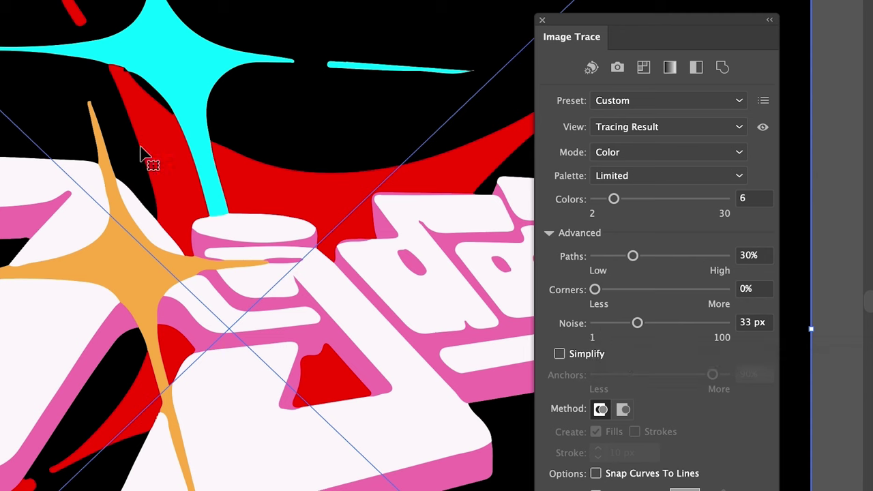
pyautogui.click(543, 20)
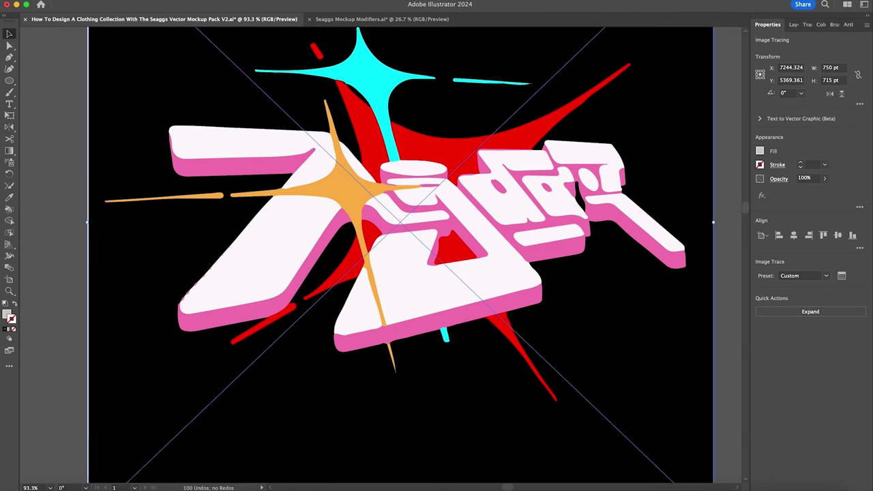
# Expand the traced lettering into editable vector paths with Object and Fill included, and clear the selection.
pyautogui.click(119, 2)
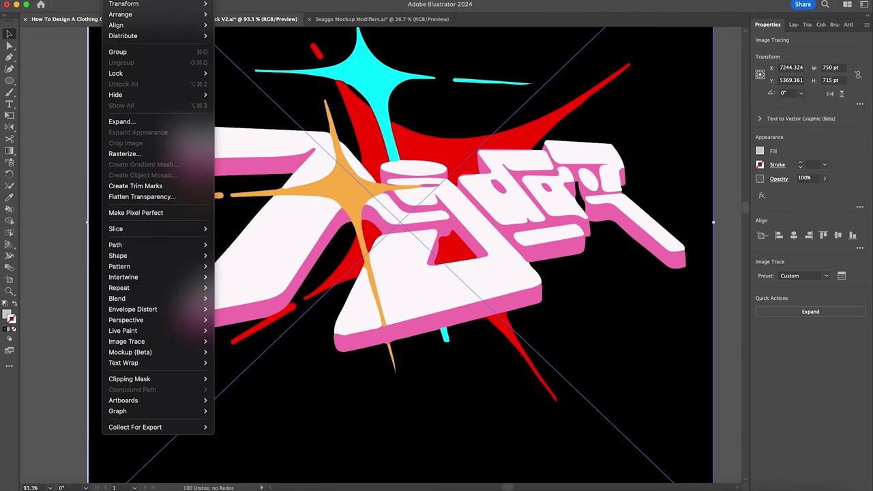
pyautogui.click(43, 112)
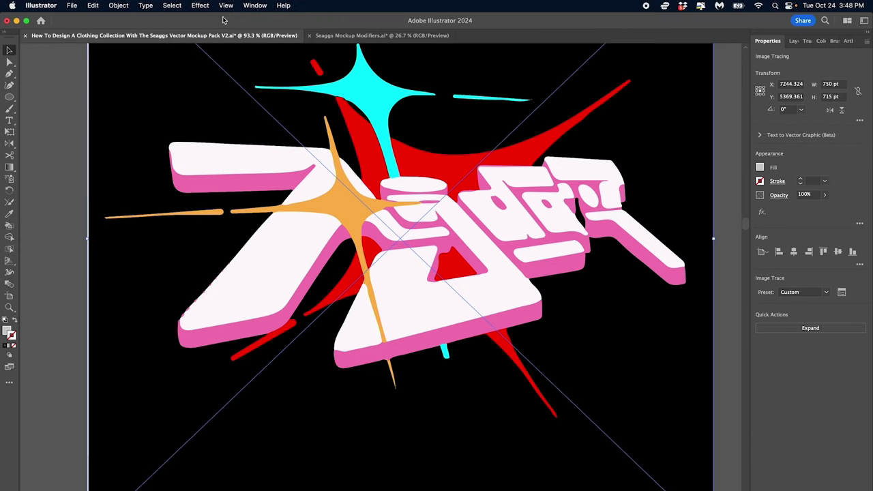
pyautogui.click(117, 5)
pyautogui.click(405, 330)
pyautogui.click(112, 5)
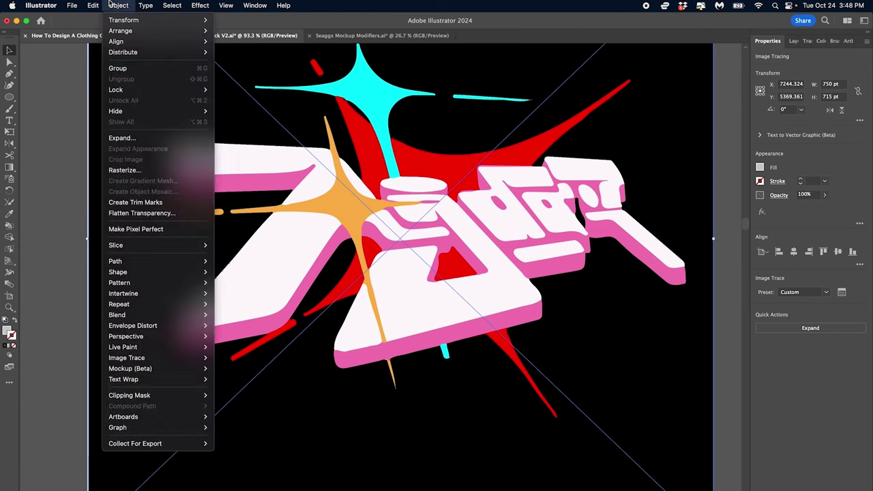
pyautogui.click(167, 139)
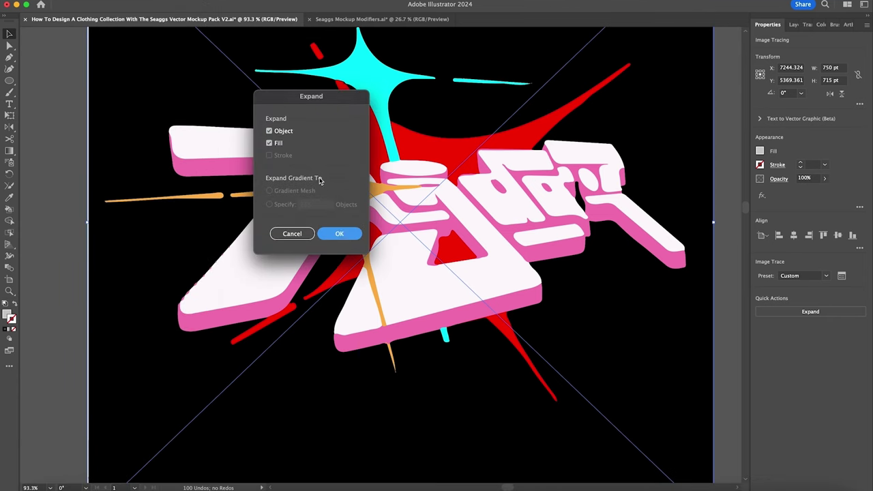
pyautogui.press('Return')
pyautogui.press('super+shift+a')
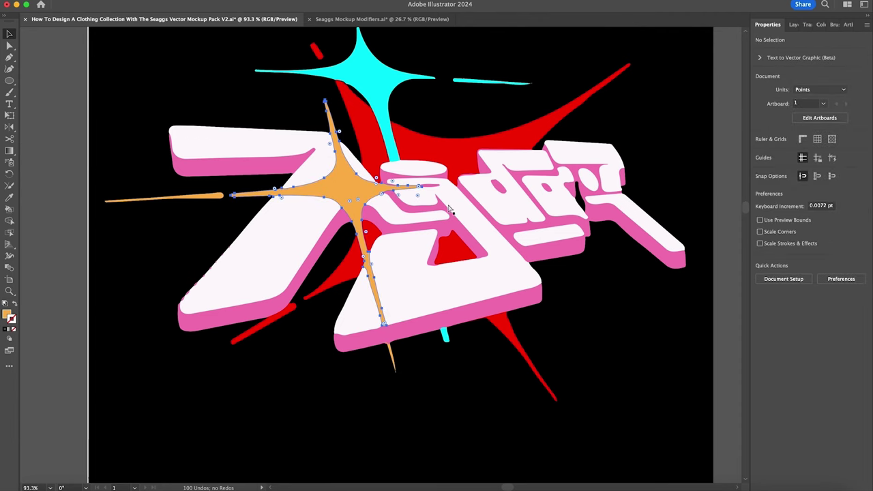
# Try moving one piece of the expanded lettering away from the artwork and undo the move.
pyautogui.click(448, 205)
pyautogui.click(503, 190)
pyautogui.moveTo(550, 167); pyautogui.dragTo(577, 124)
pyautogui.press('super+z')
pyautogui.press('super+shift+a')
# Delete the large black background shape behind the lettering.
pyautogui.press('z')
pyautogui.moveTo(611, 172); pyautogui.dragTo(549, 174)
pyautogui.scroll(2, 549, 173)
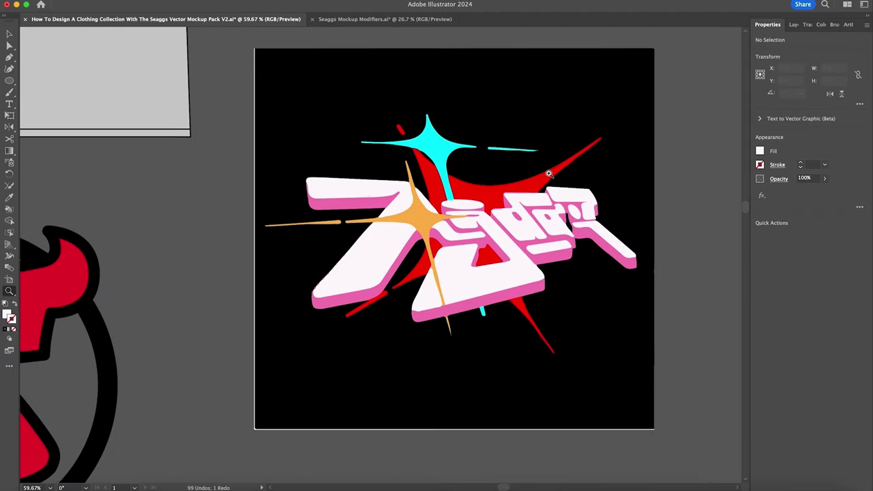
pyautogui.press('v')
pyautogui.click(516, 382)
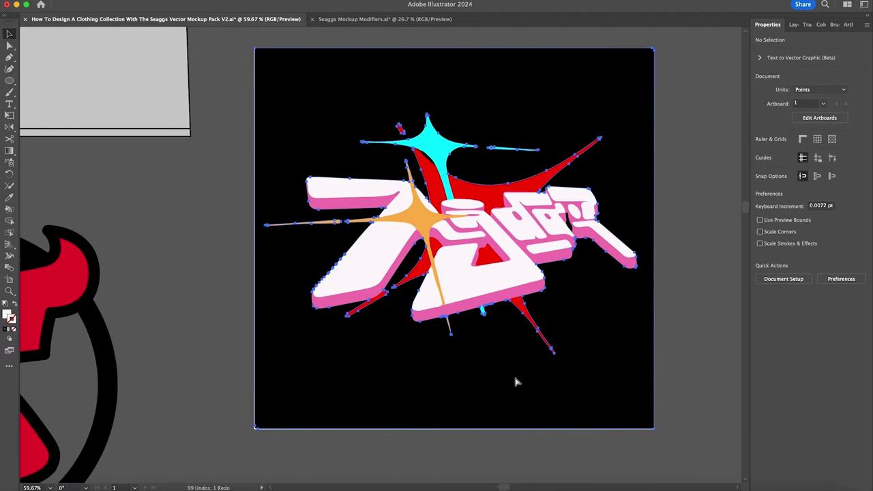
pyautogui.press('BackSpace')
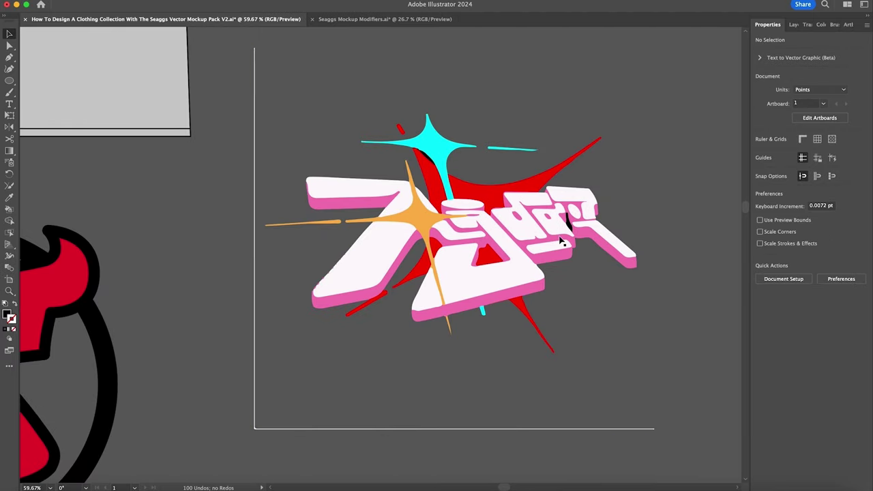
# Delete the leftover black fragments among the letters and beside the cyan star, along with the thin white border.
pyautogui.click(568, 226)
pyautogui.click(257, 382)
pyautogui.click(255, 384)
pyautogui.press('BackSpace')
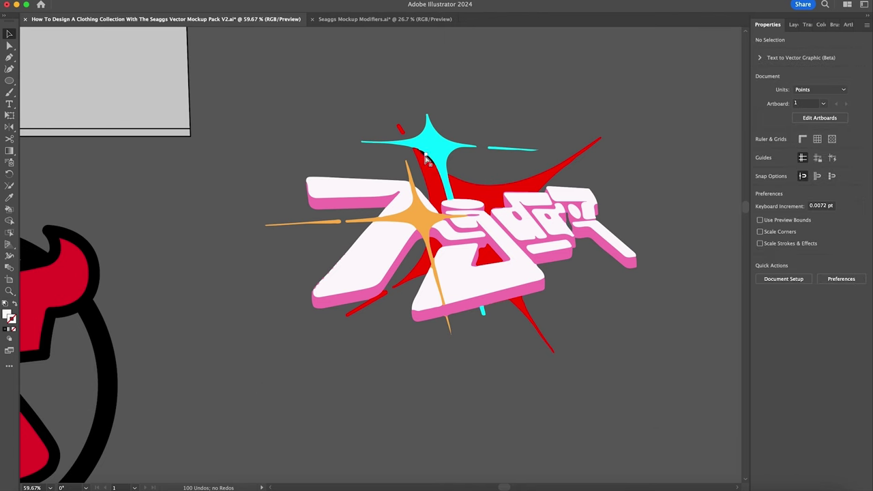
pyautogui.click(427, 158)
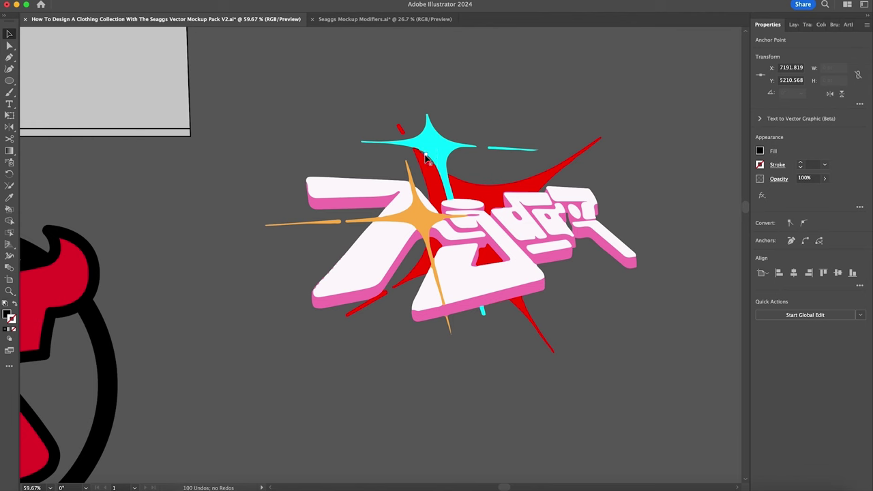
pyautogui.click(624, 129)
# Move the cleaned lettering artwork onto the front view of the grey T-shirt.
pyautogui.press('z')
pyautogui.moveTo(499, 228); pyautogui.dragTo(364, 231)
pyautogui.hscroll(-2, 462, 241)
pyautogui.scroll(-2, 462, 240)
pyautogui.scroll(-3, 544, 227)
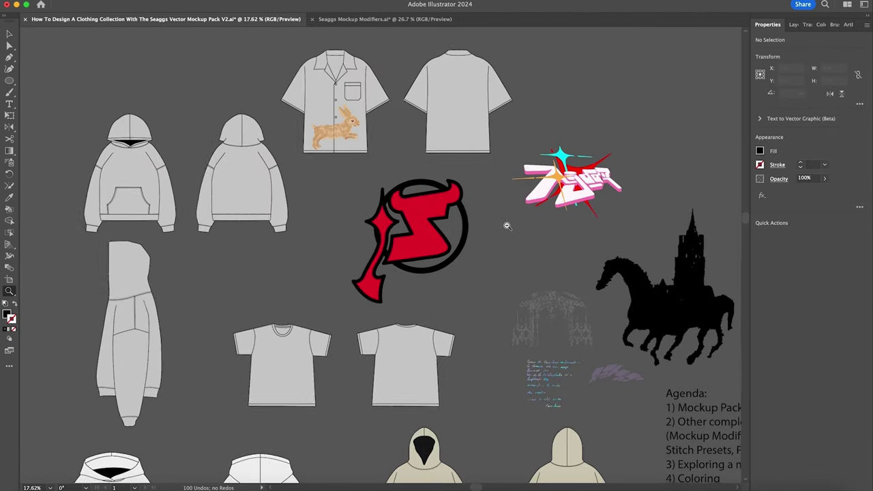
pyautogui.press('v')
pyautogui.moveTo(630, 156); pyautogui.dragTo(336, 351)
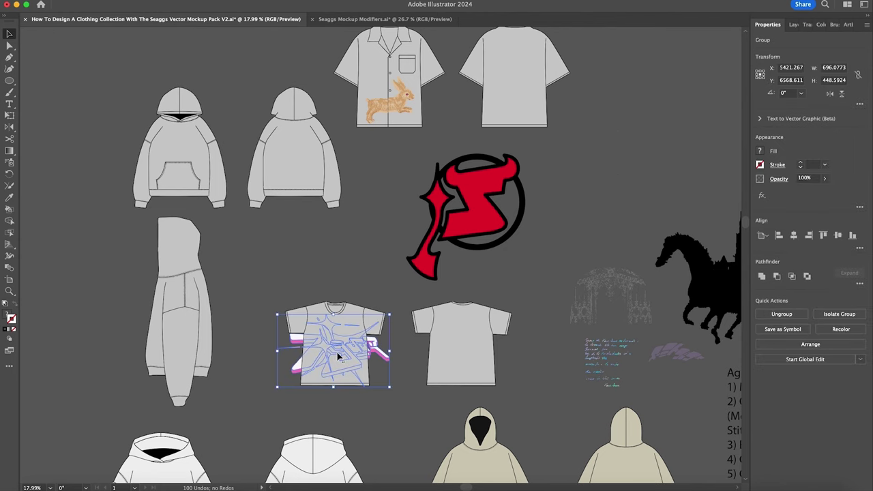
# Bring the lettering to the front and scale it down to about 354 pt wide on the T-shirt's chest.
pyautogui.rightClick(337, 355)
pyautogui.moveTo(391, 440)
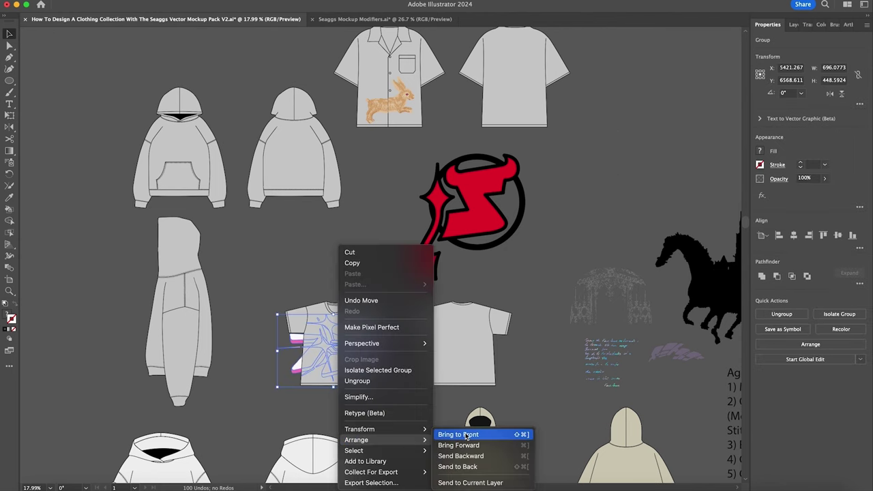
pyautogui.click(508, 433)
pyautogui.moveTo(329, 337); pyautogui.dragTo(447, 337)
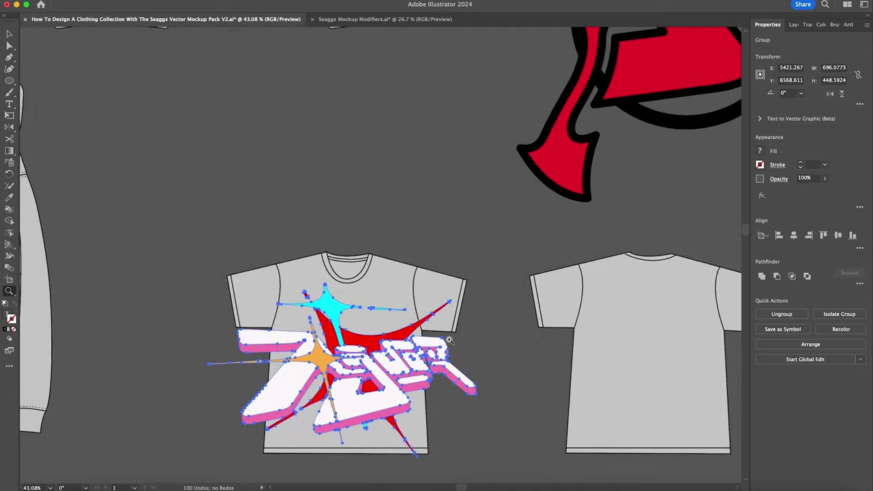
pyautogui.moveTo(476, 284); pyautogui.dragTo(412, 320)
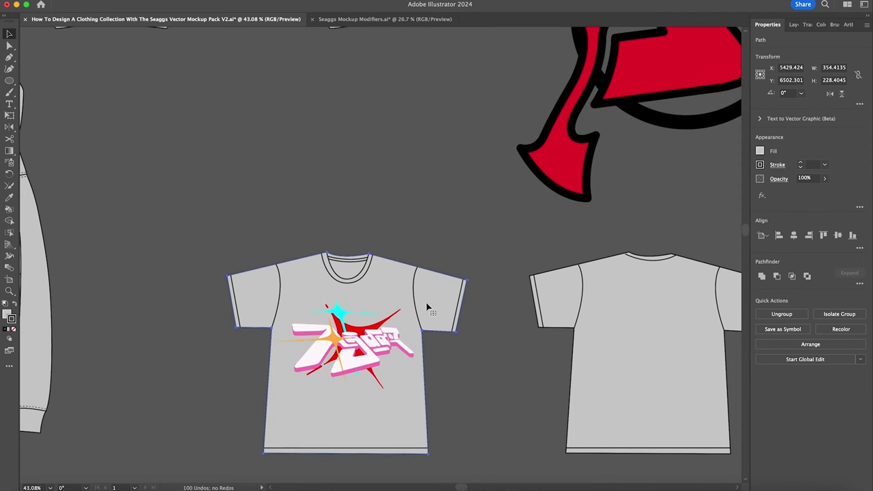
# Fill the front and back T-shirt bodies with the near-black color 191919.
pyautogui.keyDown('shift'); pyautogui.click(611, 324); pyautogui.keyUp('shift')
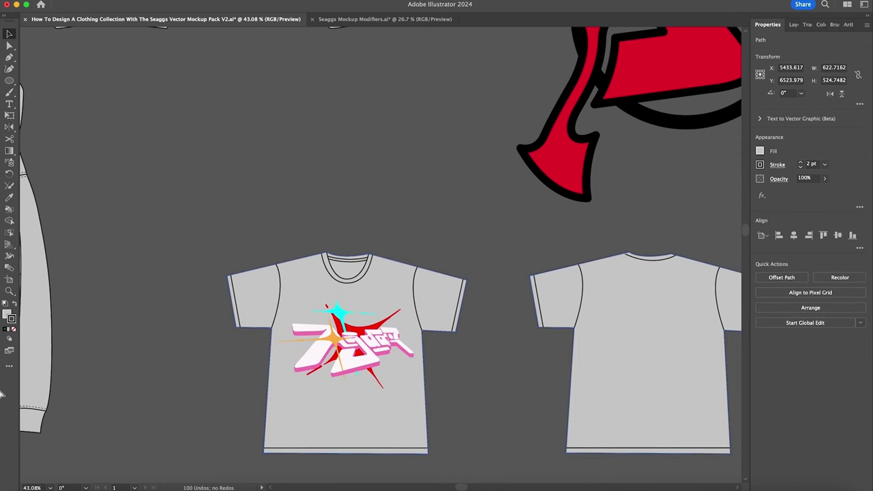
pyautogui.hotkey('ctrl', 'a')
pyautogui.doubleClick(10, 317)
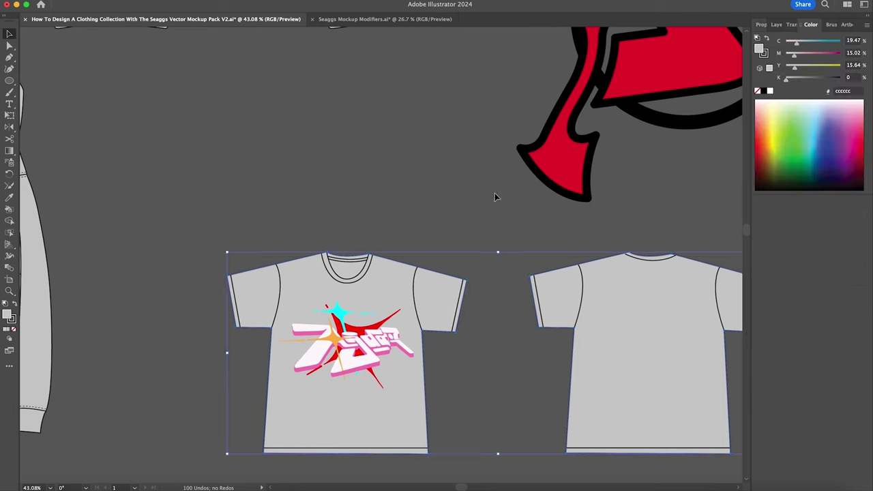
pyautogui.moveTo(376, 203); pyautogui.dragTo(377, 232)
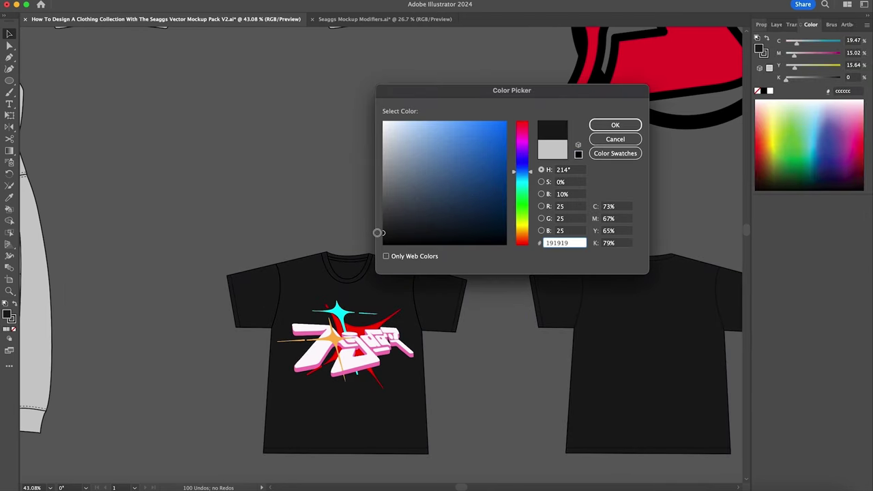
pyautogui.click(605, 128)
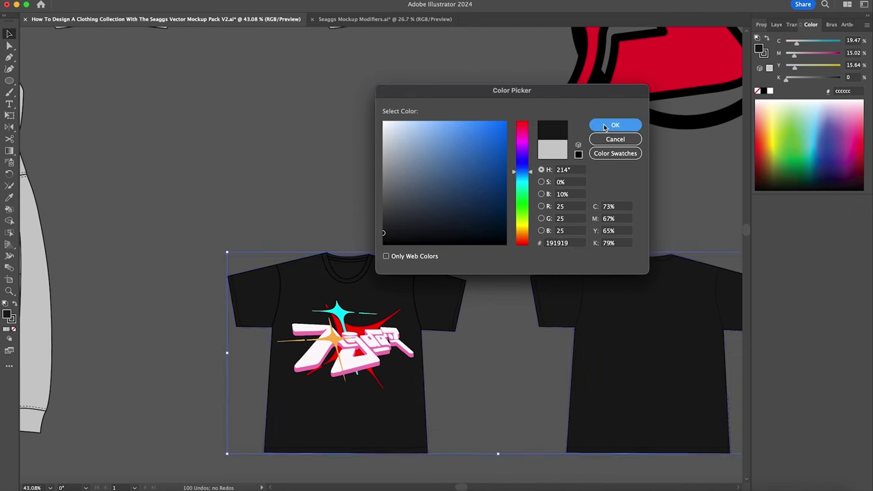
pyautogui.click(380, 178)
# Look over the agenda list beside the hoodie mockups.
pyautogui.press('z')
pyautogui.moveTo(390, 209); pyautogui.dragTo(355, 209)
pyautogui.hscroll(10, 432, 224)
pyautogui.scroll(-5, 432, 224)
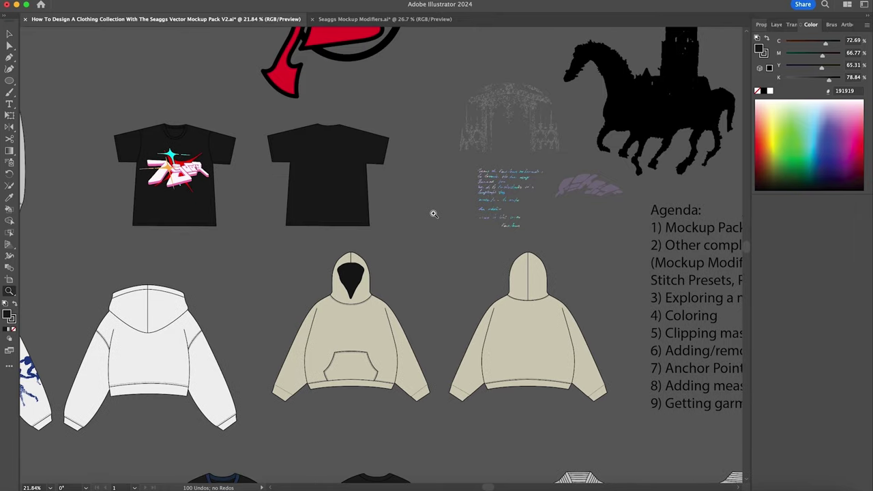
pyautogui.hscroll(5, 477, 273)
pyautogui.hscroll(8, 675, 350)
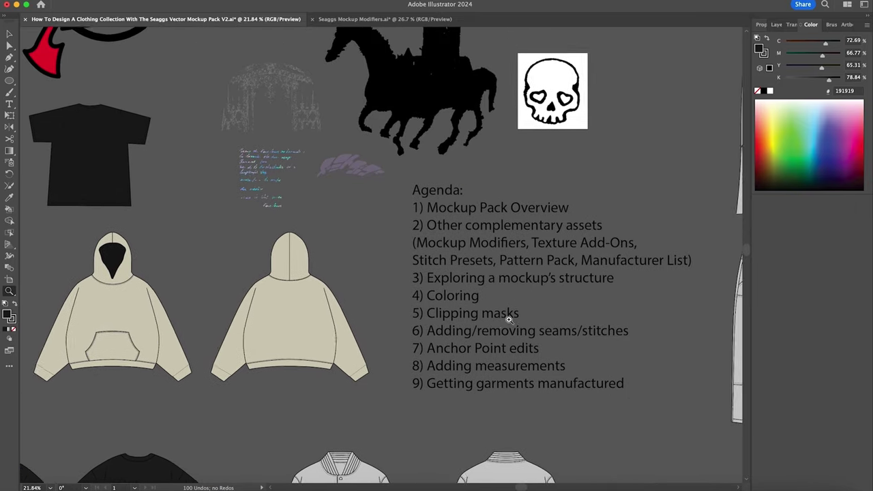
# Select the clipped ornate gate artwork beside the horse silhouette and move it down toward the beige hoodie mockup.
pyautogui.hscroll(-5, 505, 302)
pyautogui.scroll(3, 505, 302)
pyautogui.hscroll(-5, 506, 302)
pyautogui.scroll(3, 506, 302)
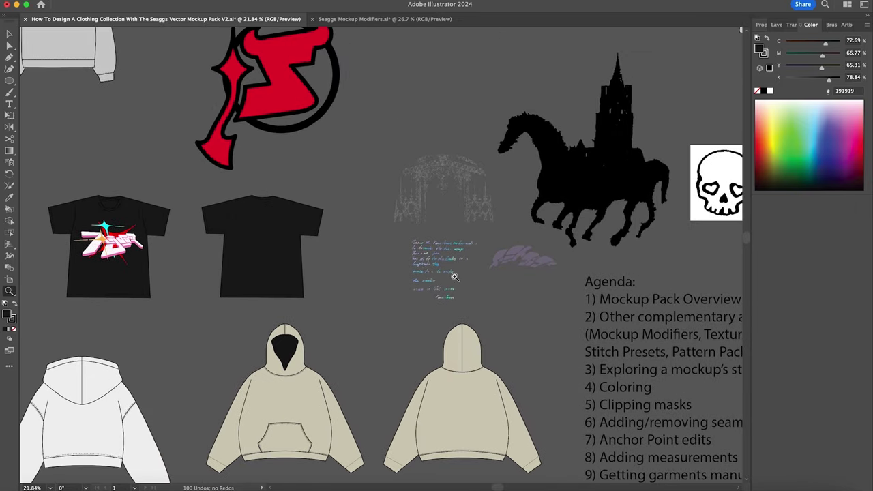
pyautogui.hscroll(-4, 506, 302)
pyautogui.press('v')
pyautogui.click(503, 184)
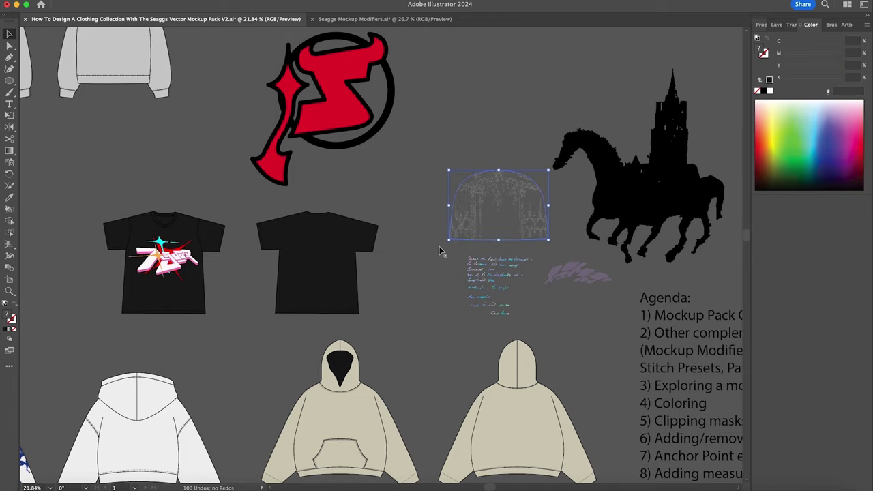
pyautogui.scroll(-6, 439, 246)
pyautogui.hscroll(-11, 439, 246)
pyautogui.moveTo(688, 74); pyautogui.dragTo(492, 365)
# Place the clipped gate artwork over the front view of the black T-shirt with the blue collar.
pyautogui.scroll(-8, 493, 365)
pyautogui.hscroll(5, 492, 365)
pyautogui.scroll(3, 540, 366)
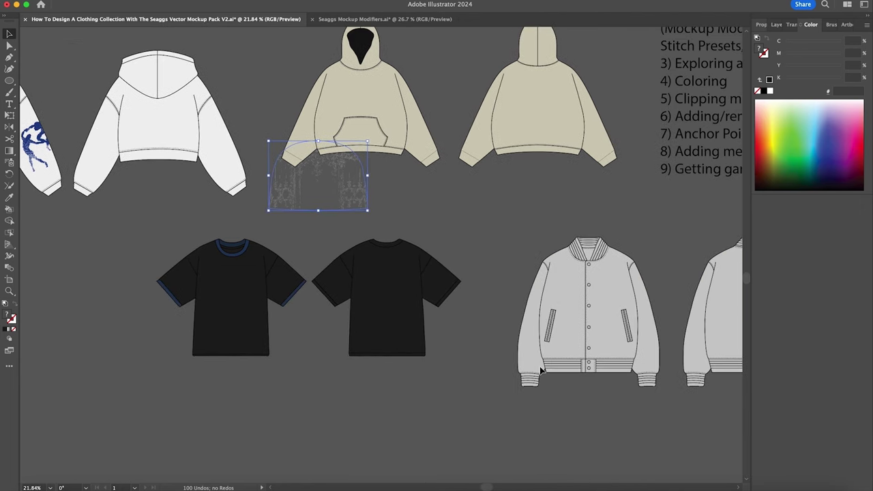
pyautogui.scroll(3, 540, 368)
pyautogui.hscroll(-4, 540, 369)
pyautogui.moveTo(356, 350); pyautogui.dragTo(348, 347)
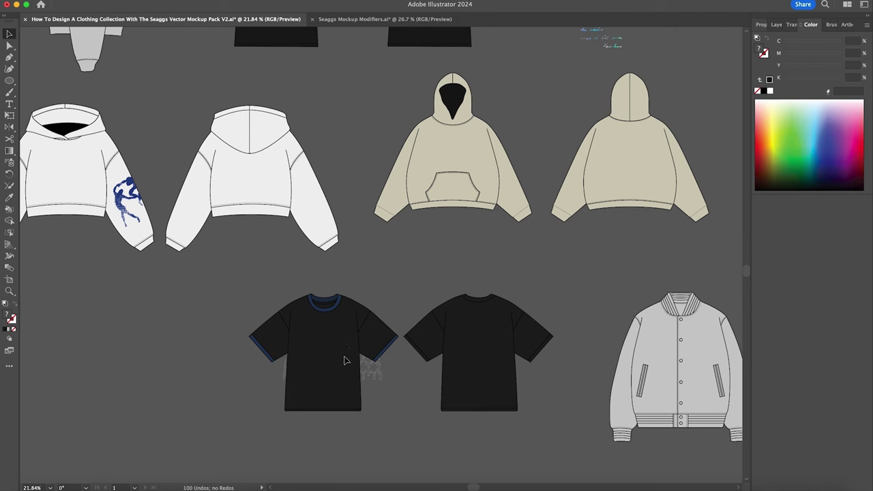
# Bring the clipped gate artwork to the front, above the black T-shirt.
pyautogui.click(344, 360)
pyautogui.rightClick(345, 360)
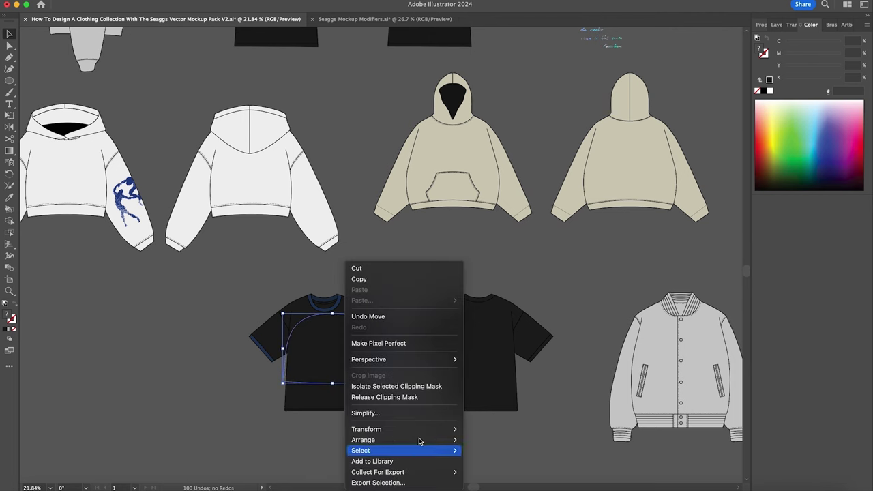
pyautogui.moveTo(427, 445)
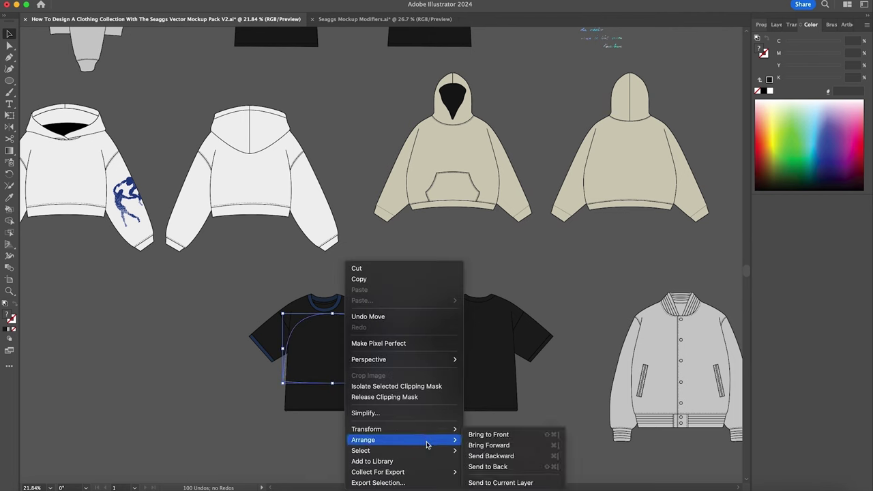
pyautogui.click(475, 439)
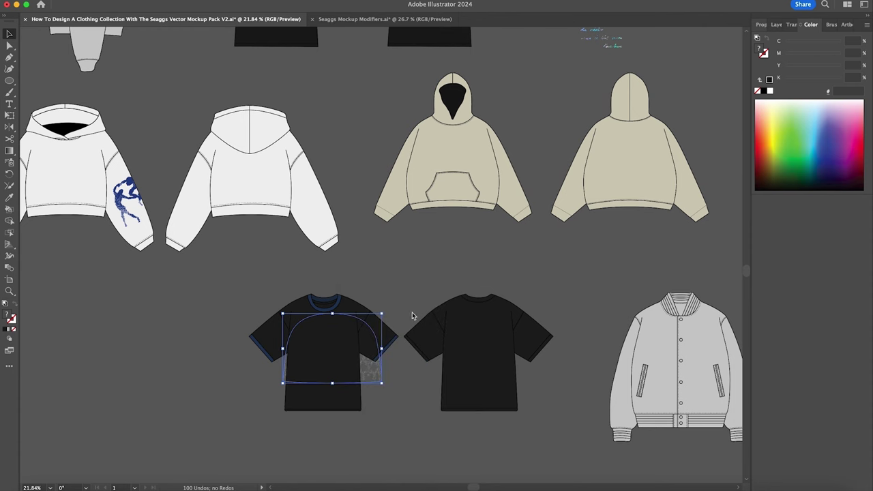
# Release the gate artwork's clipping mask and delete the leftover arch-shaped mask path.
pyautogui.click(363, 297)
pyautogui.click(349, 327)
pyautogui.rightClick(315, 333)
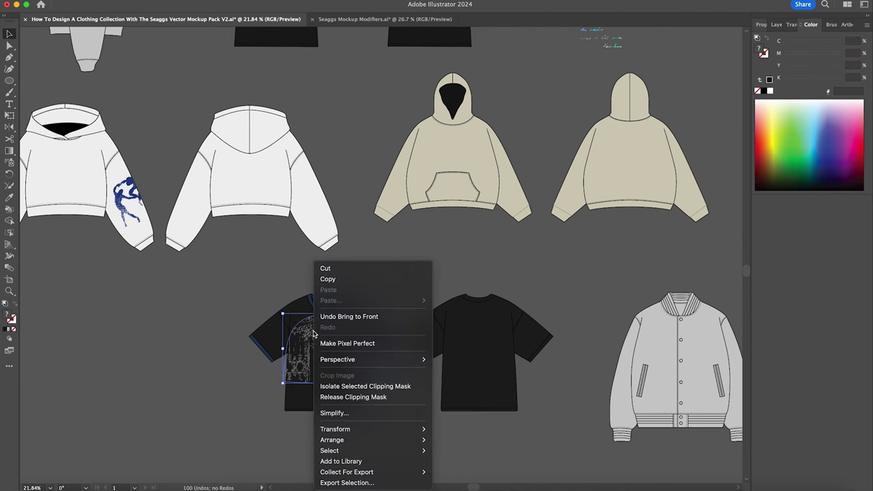
pyautogui.click(333, 400)
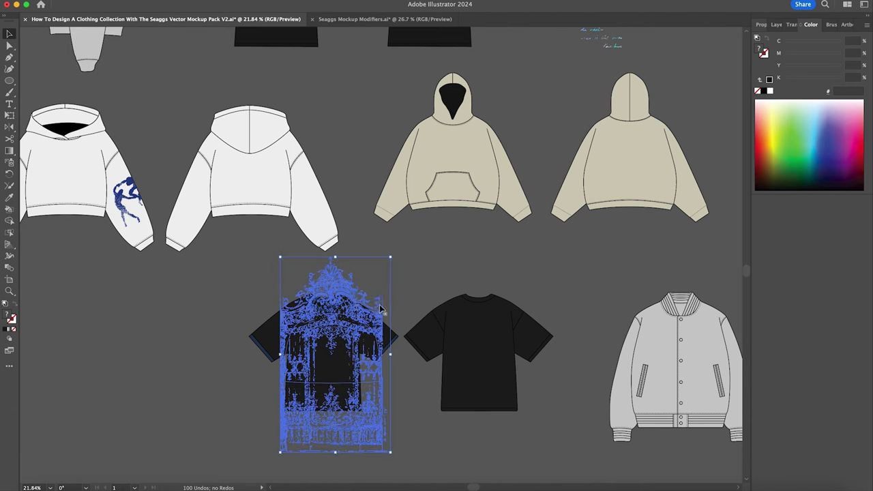
pyautogui.keyDown('shift'); pyautogui.click(380, 308); pyautogui.keyUp('shift')
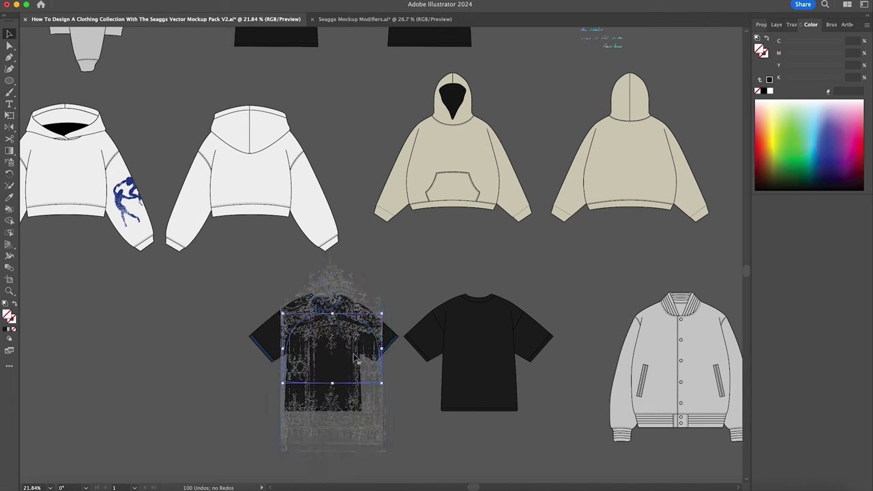
pyautogui.press('Delete')
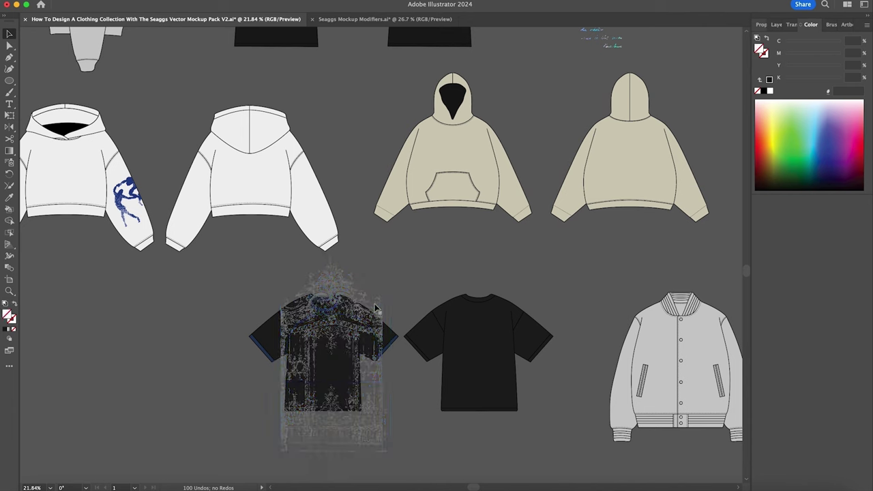
# Move the full gate artwork up so that it sits centred over the front of the black T-shirt.
pyautogui.press('z')
pyautogui.moveTo(328, 328); pyautogui.dragTo(392, 331)
pyautogui.scroll(-2, 392, 331)
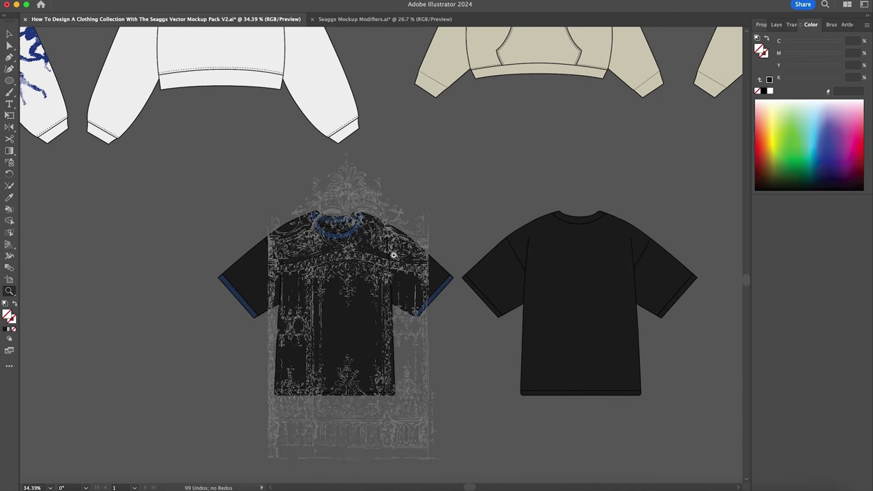
pyautogui.press('v')
pyautogui.moveTo(414, 221); pyautogui.dragTo(406, 192)
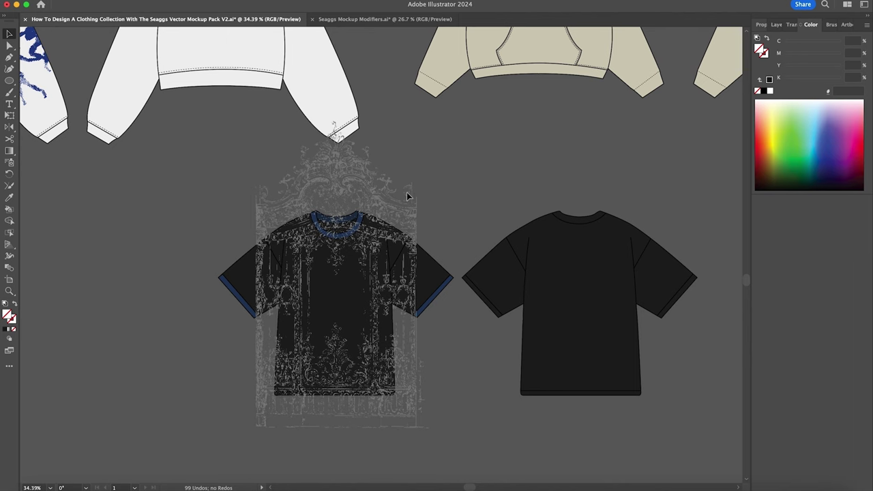
pyautogui.click(338, 268)
pyautogui.click(334, 271)
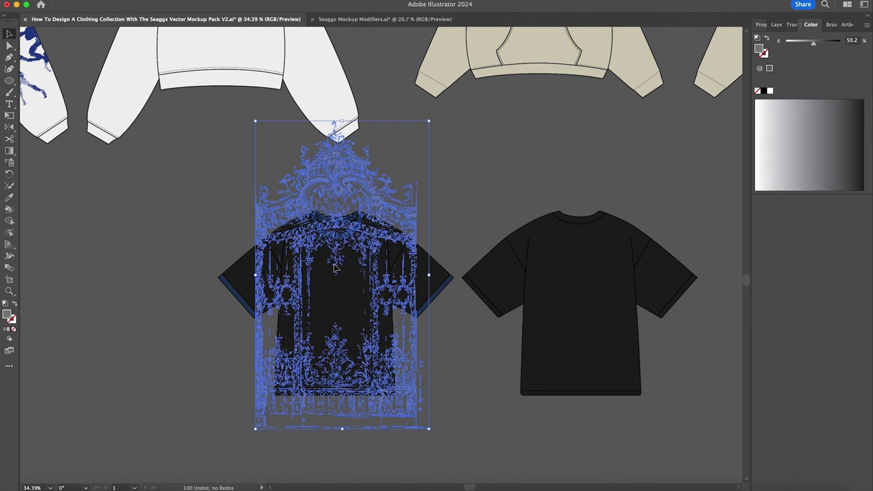
pyautogui.click(454, 212)
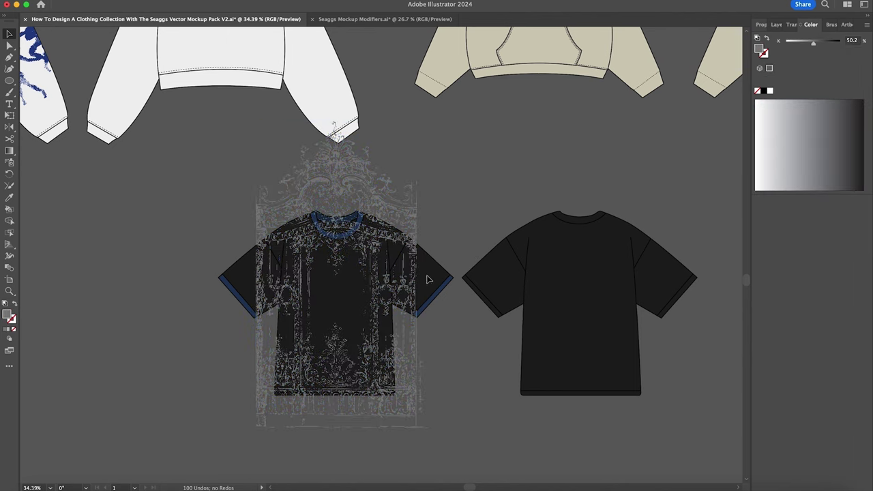
# Trace the front T-shirt body with the Pen tool, from the right hem corner up the side seam past the underarm.
pyautogui.press('z')
pyautogui.moveTo(364, 340); pyautogui.dragTo(491, 339)
pyautogui.scroll(-2, 491, 339)
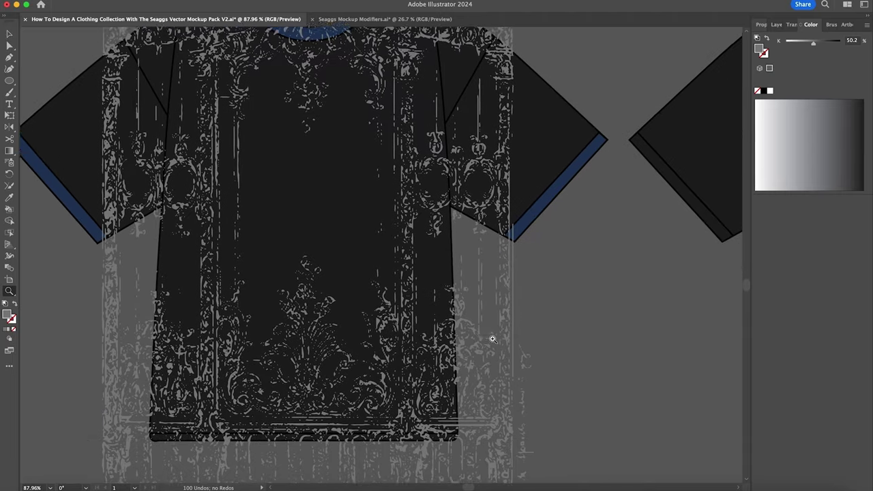
pyautogui.press('p')
pyautogui.click(459, 434)
pyautogui.click(455, 434)
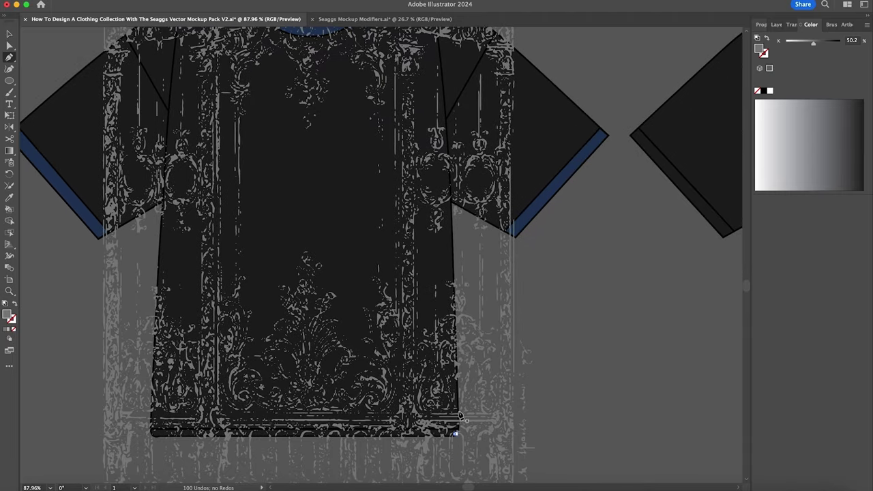
pyautogui.click(457, 374)
pyautogui.click(457, 369)
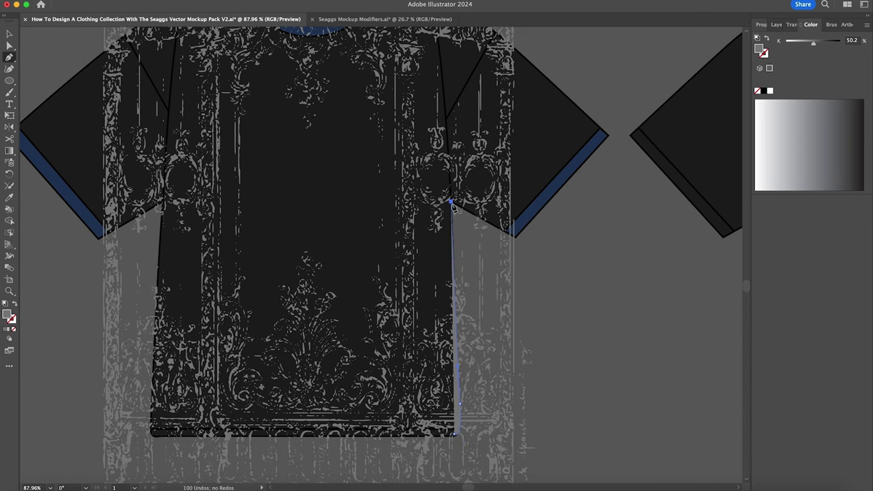
pyautogui.scroll(5, 453, 208)
pyautogui.moveTo(450, 184); pyautogui.dragTo(449, 163)
pyautogui.click(450, 163)
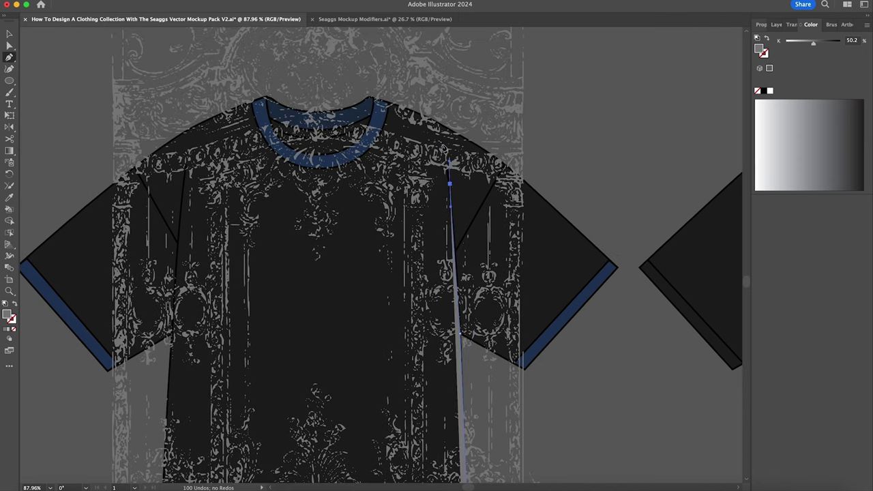
# Continue the Pen outline over the shirt's right shoulder, around the collar's lower edge and across to the left shoulder.
pyautogui.click(423, 118)
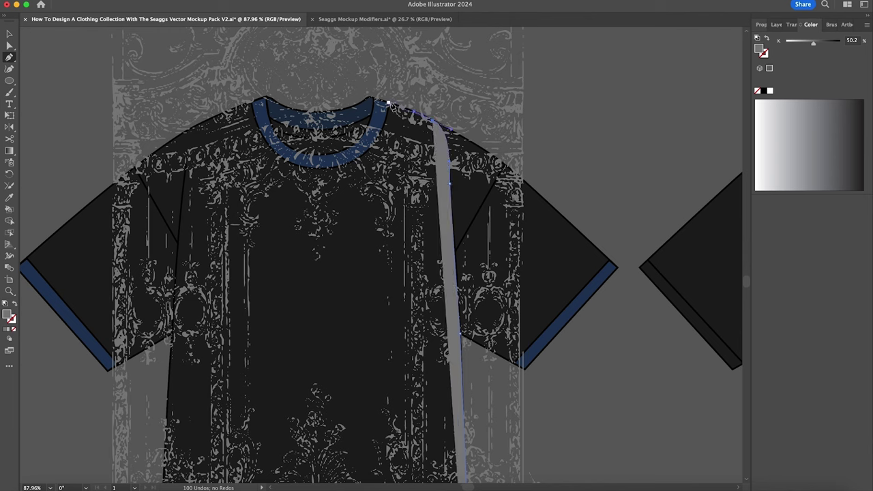
pyautogui.click(387, 103)
pyautogui.moveTo(324, 170); pyautogui.dragTo(266, 175)
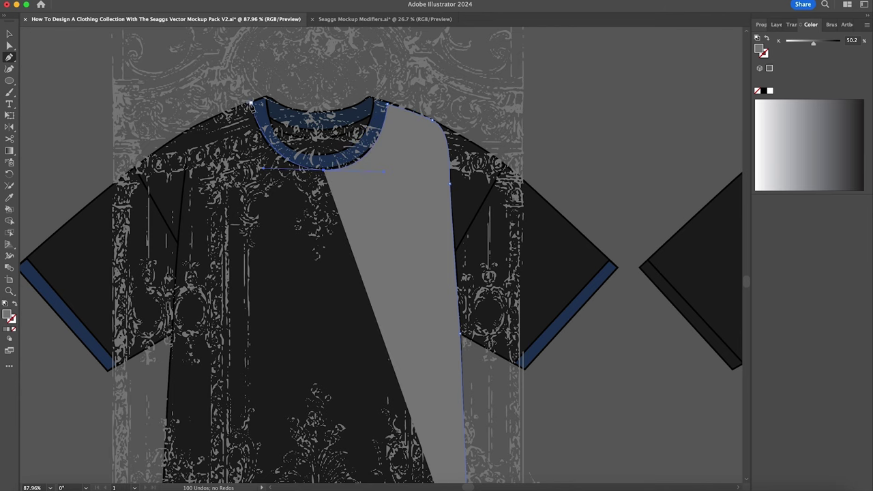
pyautogui.click(250, 107)
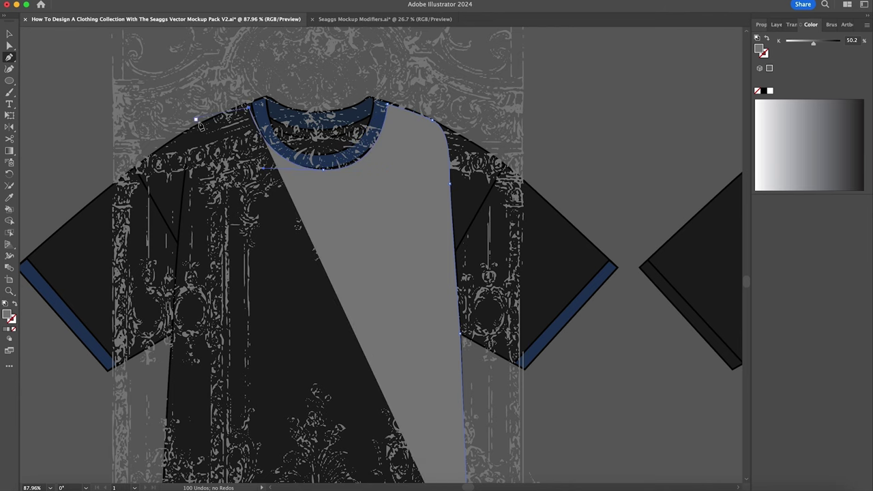
pyautogui.click(197, 125)
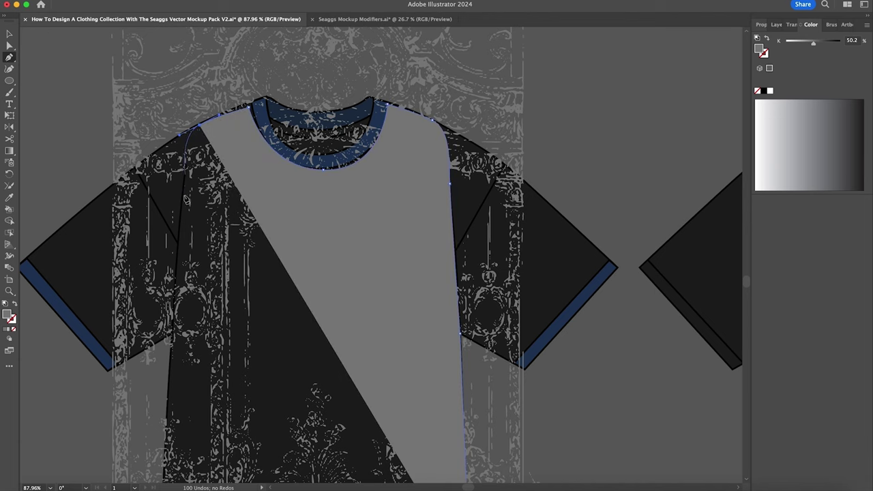
# Trace the shirt body's left side down to the hem and close the outline at its starting anchor point.
pyautogui.scroll(-5, 183, 220)
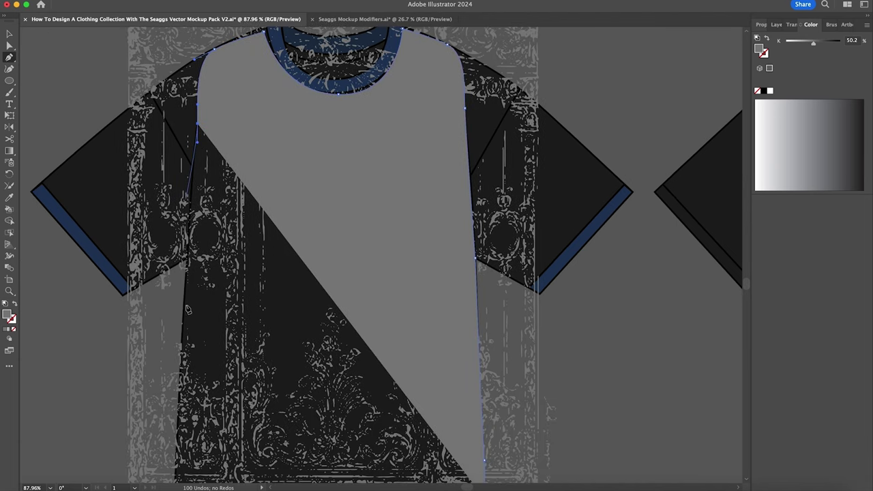
pyautogui.click(185, 324)
pyautogui.scroll(-7, 185, 325)
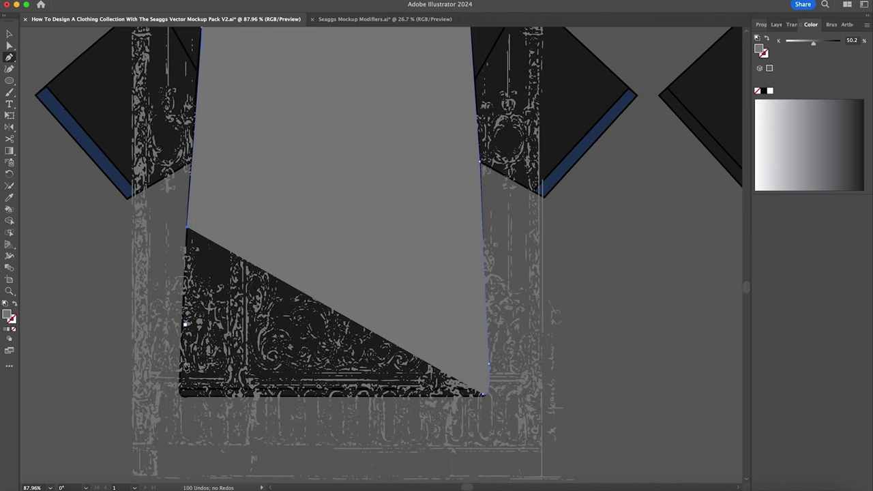
pyautogui.click(181, 397)
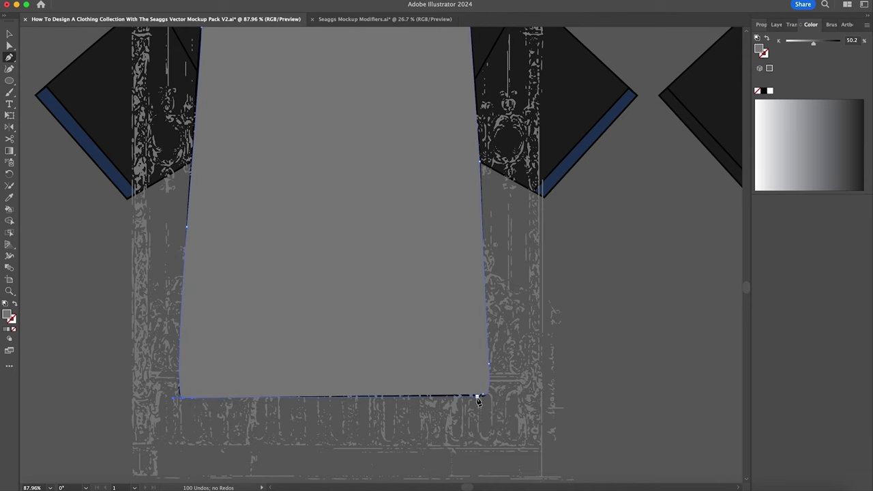
pyautogui.click(484, 400)
# Make a clipping mask from the traced body shape and the ornate pattern so the print stays inside the shirt front.
pyautogui.press('v')
pyautogui.keyDown('shift'); pyautogui.click(539, 295); pyautogui.keyUp('shift')
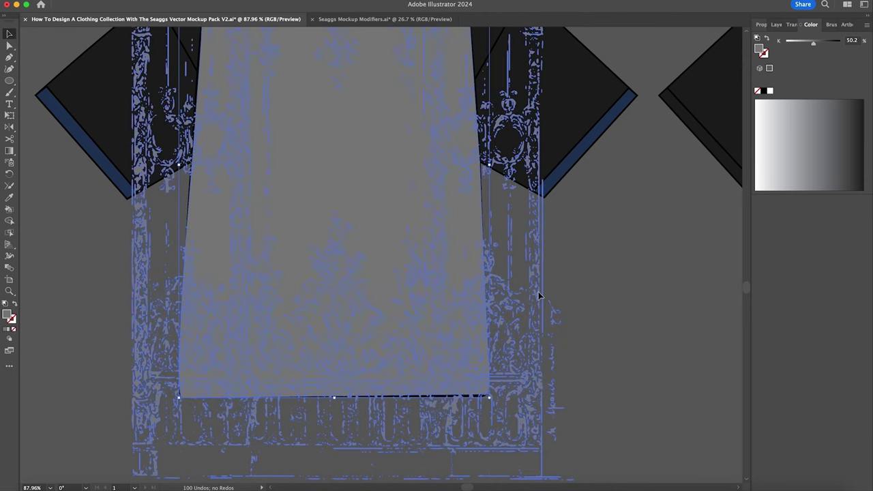
pyautogui.press('super+7')
pyautogui.click(575, 252)
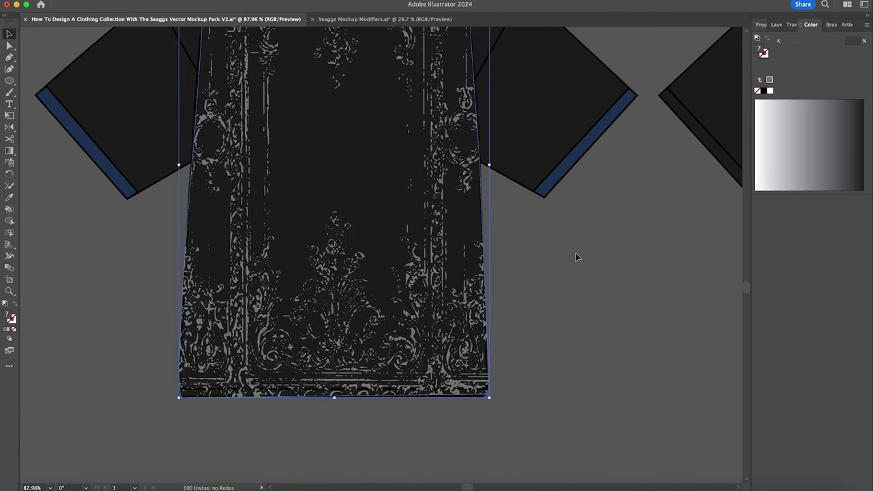
# Examine the masked ornate print on the black shirt's front, up close and alongside the neighbouring garments.
pyautogui.press('z')
pyautogui.moveTo(570, 233); pyautogui.dragTo(520, 242)
pyautogui.scroll(2, 520, 242)
pyautogui.hscroll(2, 522, 247)
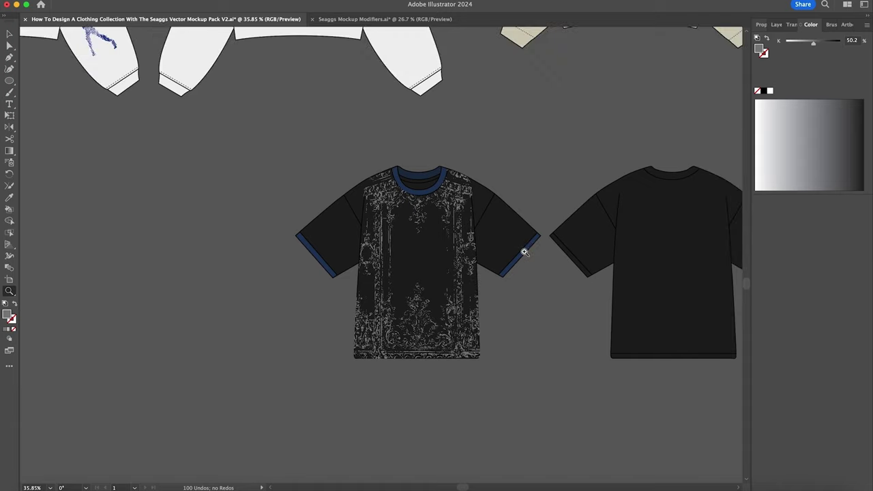
pyautogui.scroll(1, 509, 275)
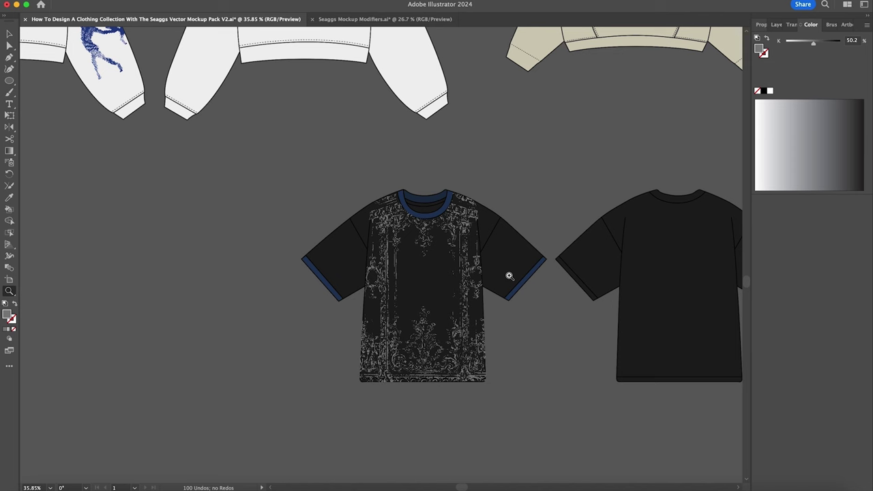
pyautogui.moveTo(562, 258); pyautogui.dragTo(594, 273)
pyautogui.hscroll(3, 552, 257)
pyautogui.scroll(1, 552, 257)
pyautogui.moveTo(371, 334); pyautogui.dragTo(300, 334)
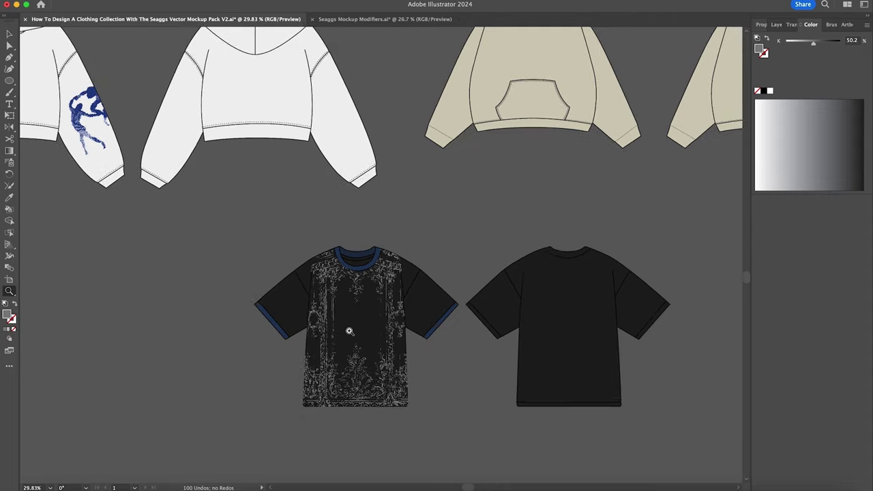
pyautogui.scroll(3, 350, 331)
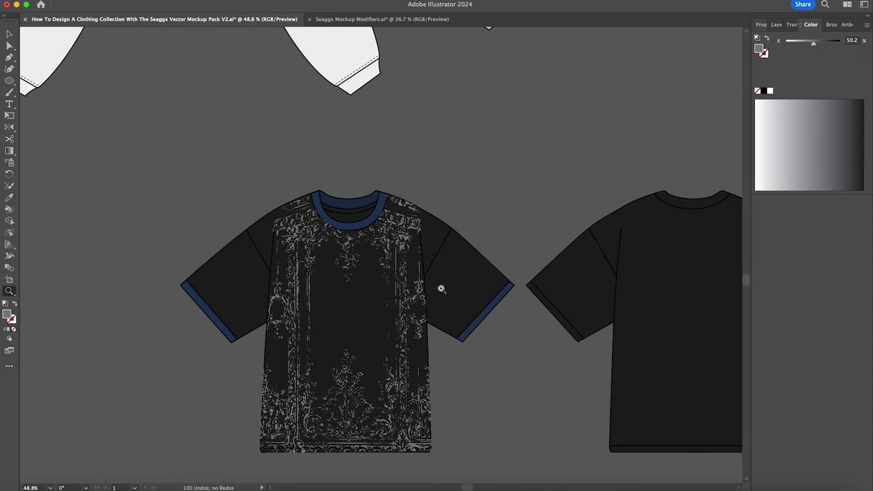
pyautogui.scroll(-3, 409, 290)
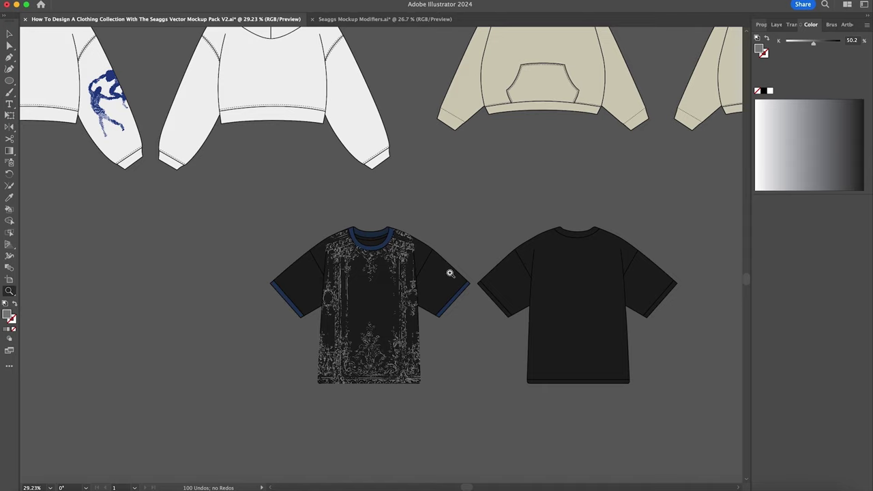
pyautogui.scroll(4, 376, 272)
pyautogui.scroll(-3, 350, 386)
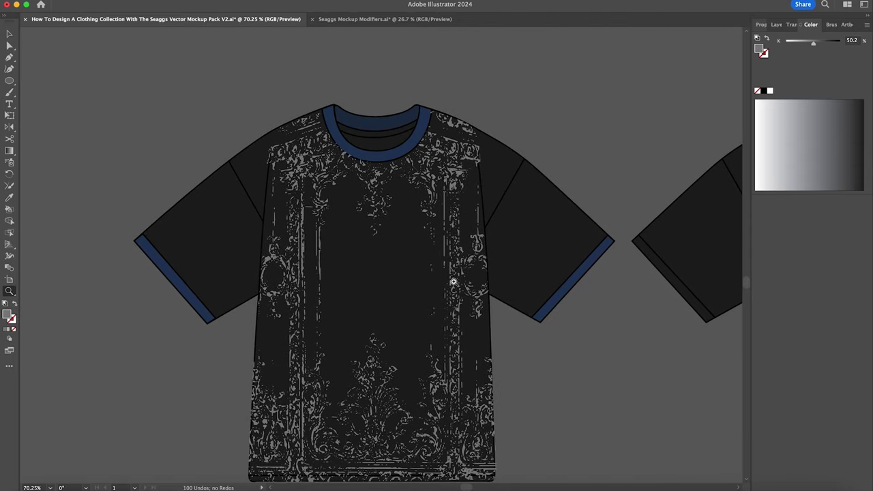
pyautogui.scroll(-3, 474, 269)
pyautogui.moveTo(519, 247); pyautogui.dragTo(416, 291)
pyautogui.moveTo(517, 245); pyautogui.dragTo(426, 251)
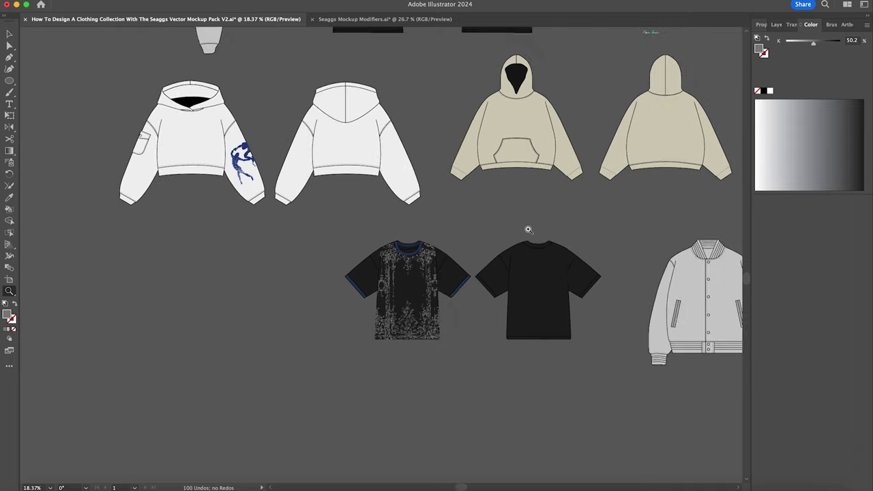
pyautogui.moveTo(491, 234); pyautogui.dragTo(392, 295)
# Review the agenda's seams and stitches item and inspect the pocket, hem and cuff stitching on the beige hoodie.
pyautogui.hscroll(10, 392, 294)
pyautogui.scroll(3, 392, 294)
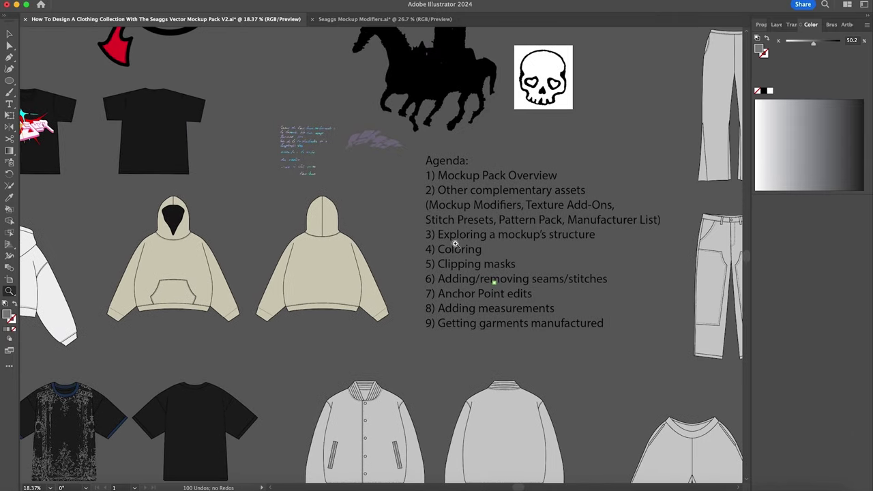
pyautogui.moveTo(451, 288); pyautogui.dragTo(519, 292)
pyautogui.hscroll(-10, 464, 295)
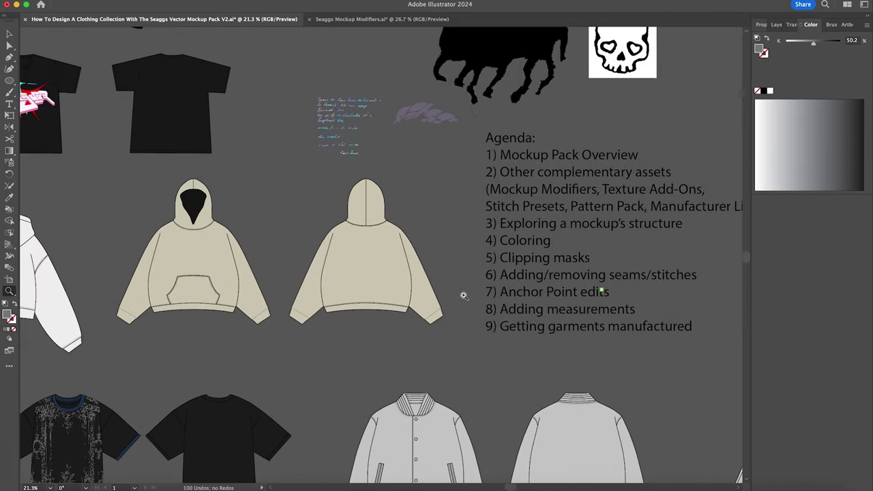
pyautogui.hscroll(-5, 463, 295)
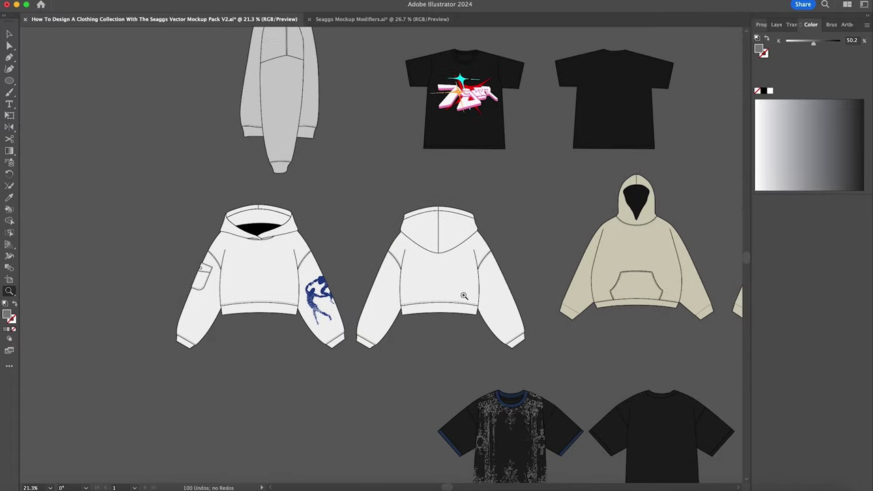
pyautogui.hscroll(6, 642, 305)
pyautogui.moveTo(497, 254); pyautogui.dragTo(620, 281)
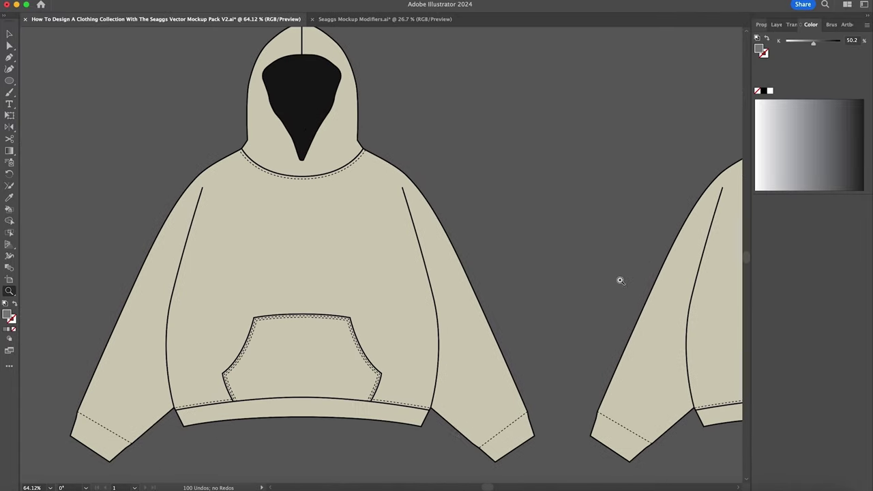
pyautogui.scroll(-2, 455, 433)
pyautogui.moveTo(530, 357); pyautogui.dragTo(596, 357)
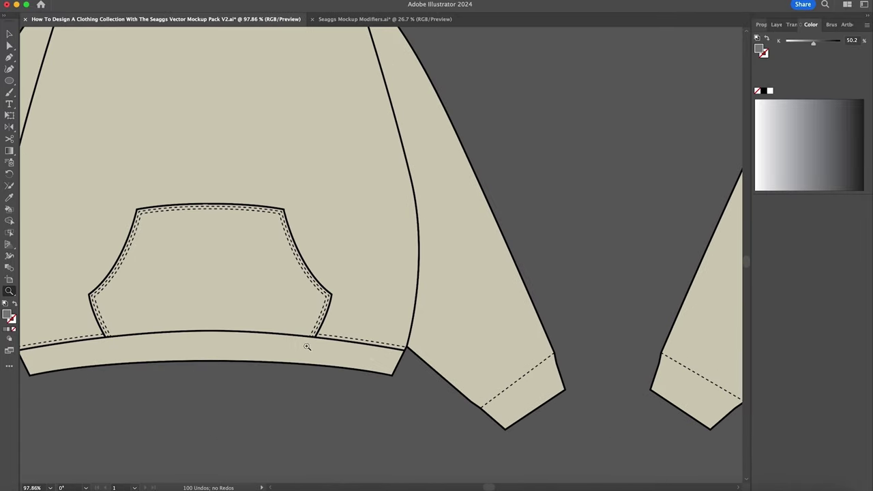
pyautogui.moveTo(364, 355); pyautogui.dragTo(307, 310)
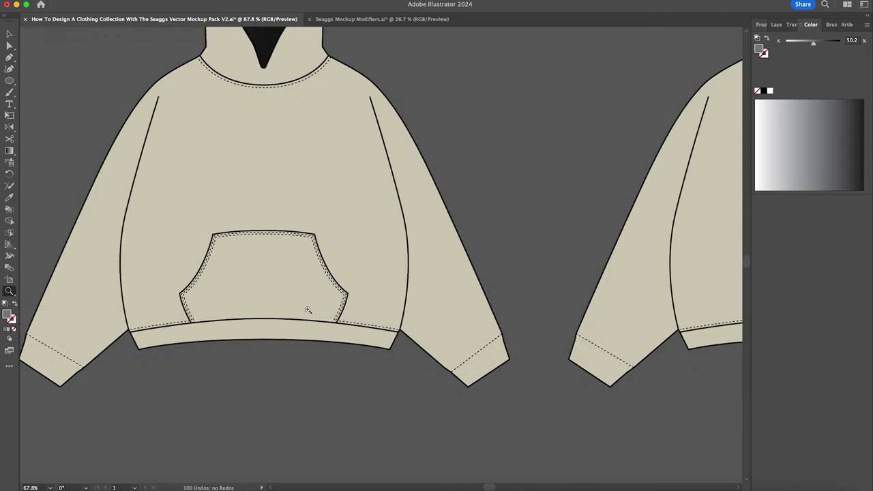
pyautogui.scroll(2, 307, 309)
pyautogui.moveTo(379, 189); pyautogui.dragTo(267, 195)
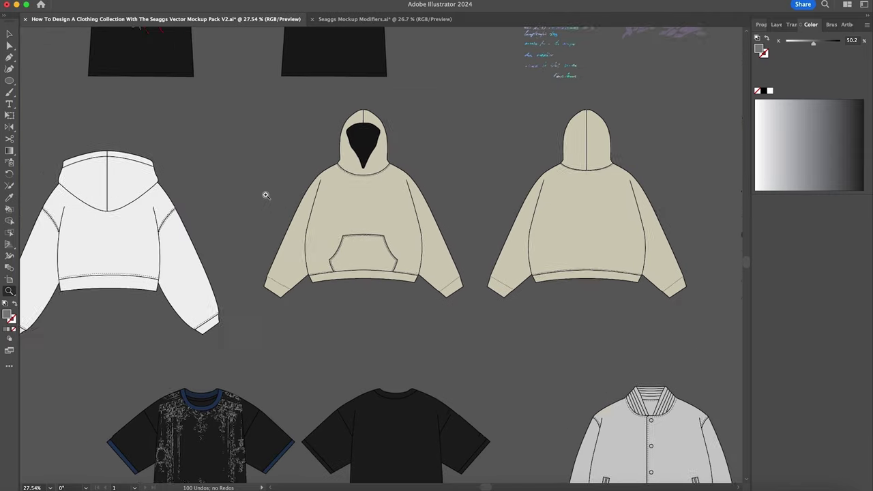
# Delete the upper dashed stitch line along the right shoulder seam on the back of the white hoodie.
pyautogui.hscroll(-5, 266, 195)
pyautogui.moveTo(406, 221); pyautogui.dragTo(561, 224)
pyautogui.hscroll(3, 560, 224)
pyautogui.moveTo(487, 219); pyautogui.dragTo(503, 232)
pyautogui.press('v')
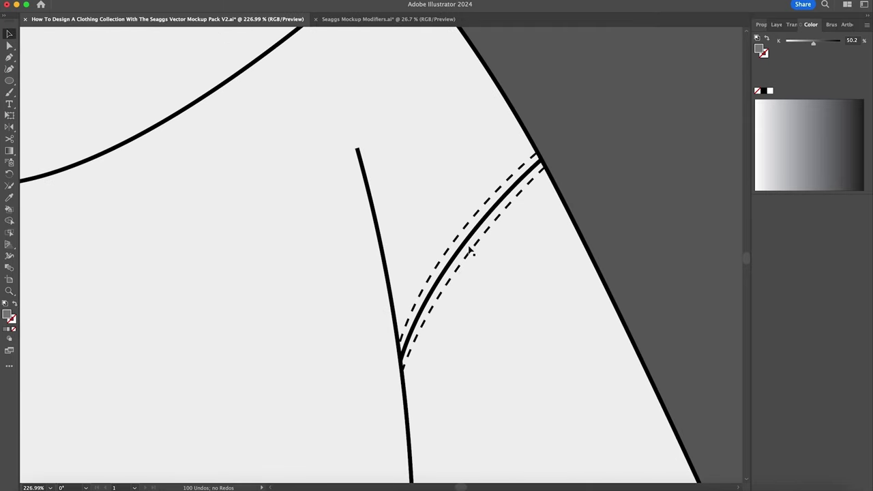
pyautogui.click(474, 235)
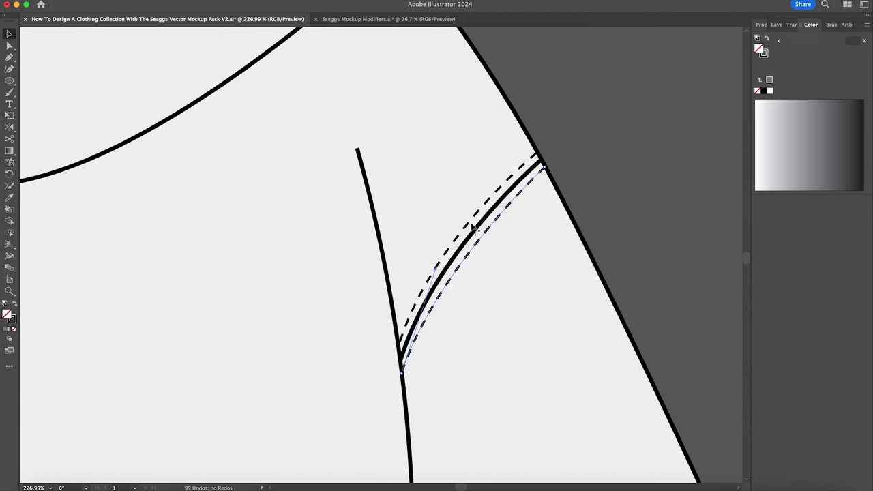
pyautogui.click(474, 223)
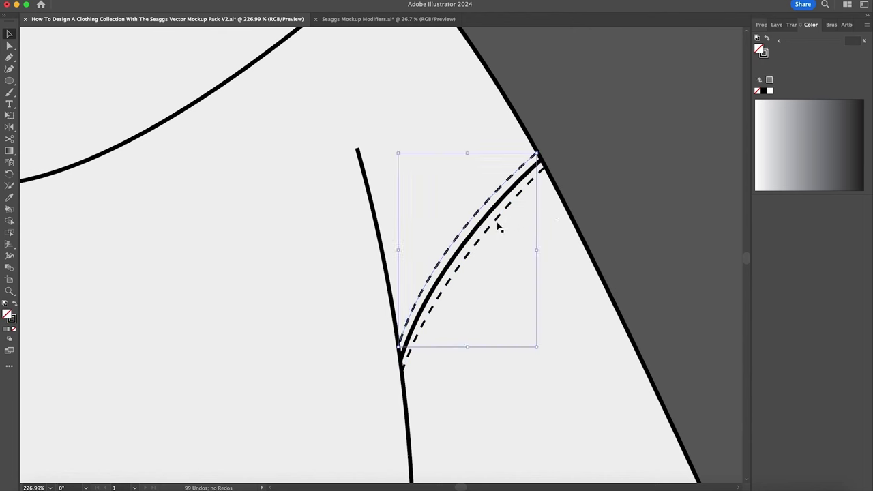
pyautogui.press('Delete')
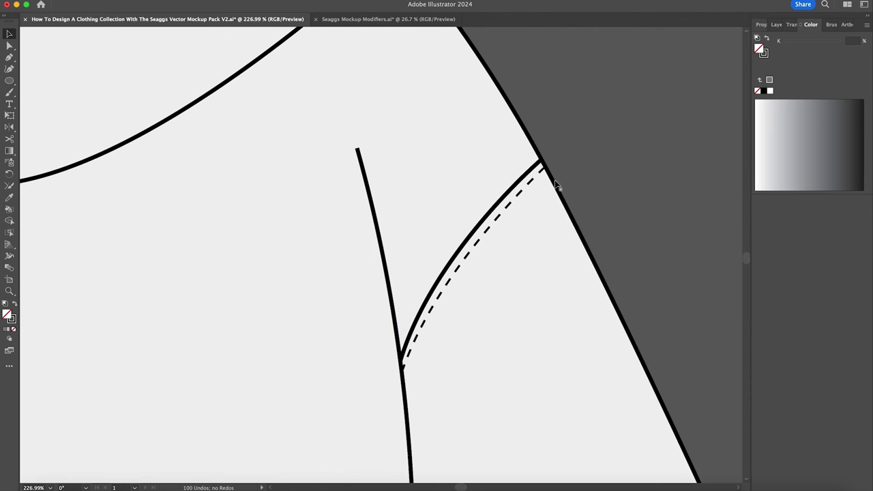
# Isolate the remaining dashed stitch line on the white hoodie's right shoulder seam and duplicate it slightly below to form a double stitch.
pyautogui.press('z')
pyautogui.moveTo(491, 168); pyautogui.dragTo(405, 181)
pyautogui.press('v')
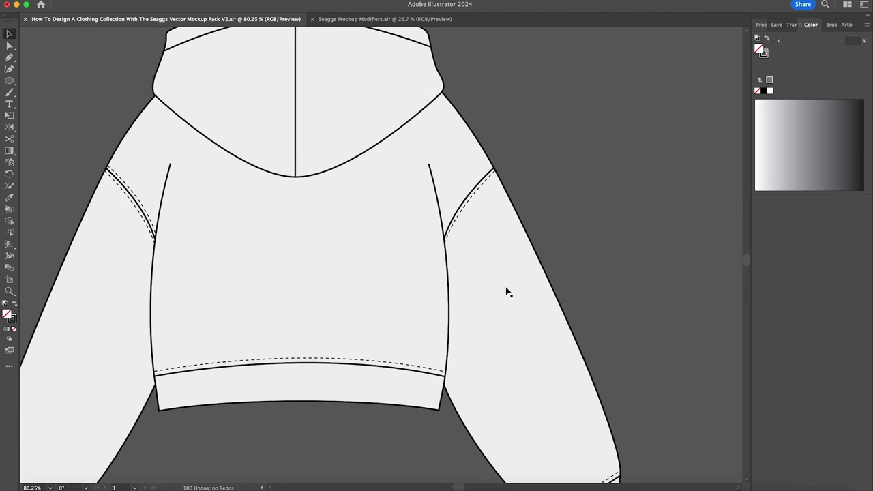
pyautogui.click(453, 233)
pyautogui.scroll(-2, 555, 271)
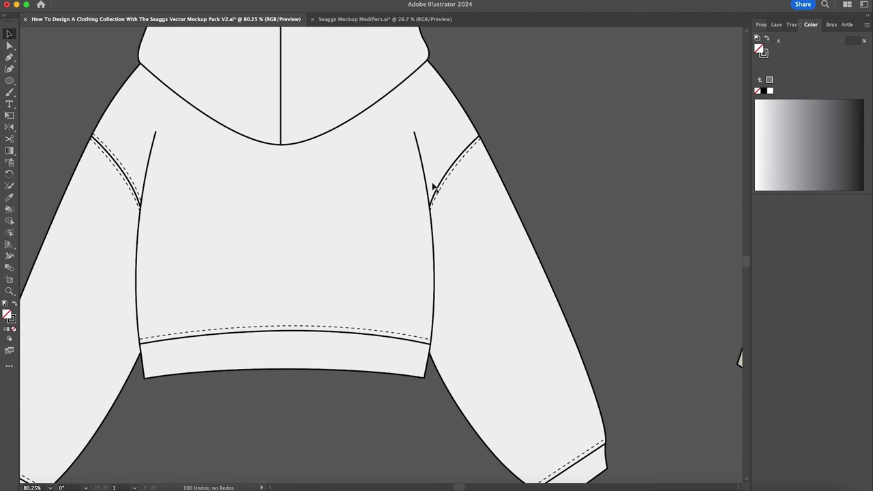
pyautogui.moveTo(431, 185); pyautogui.dragTo(582, 184)
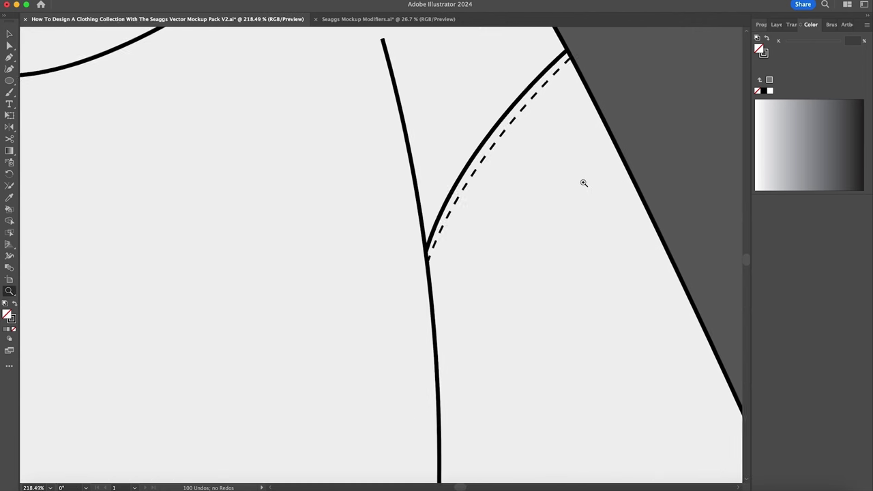
pyautogui.doubleClick(490, 152)
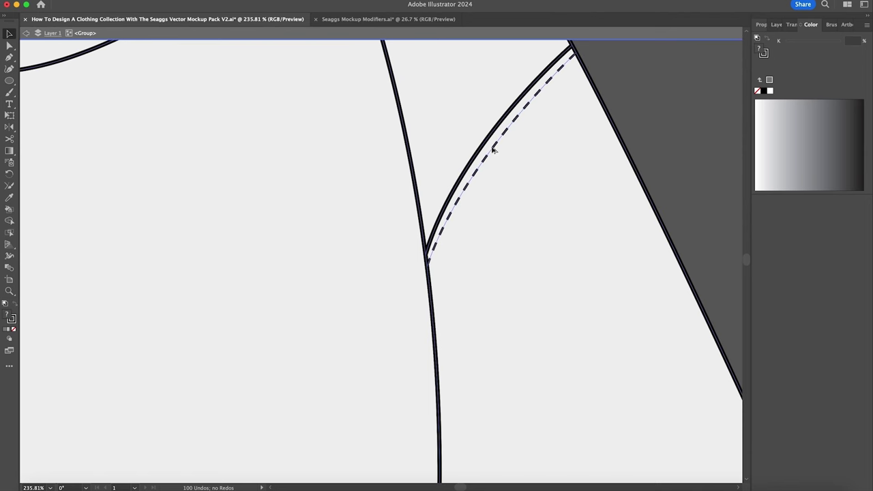
pyautogui.click(493, 150)
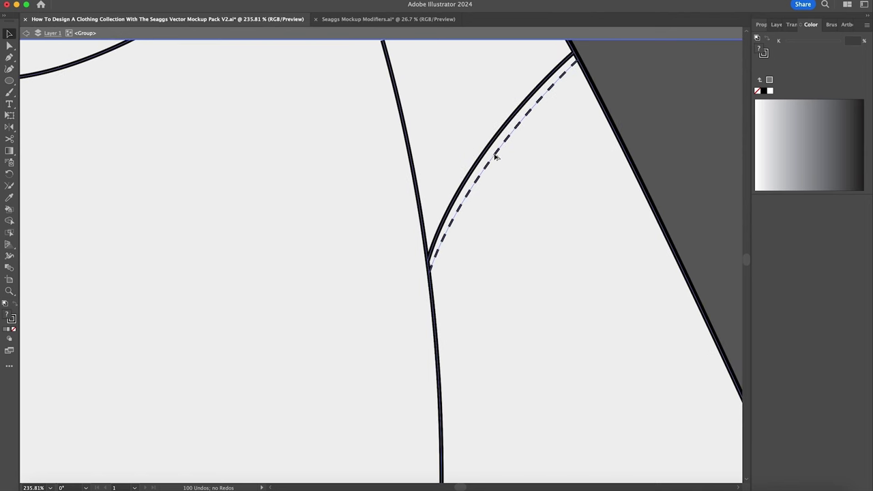
pyautogui.press('super+z')
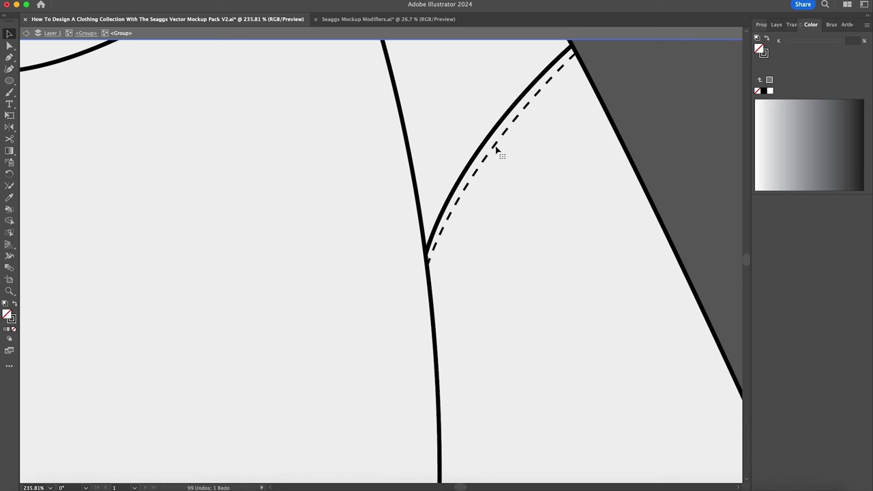
pyautogui.click(494, 151)
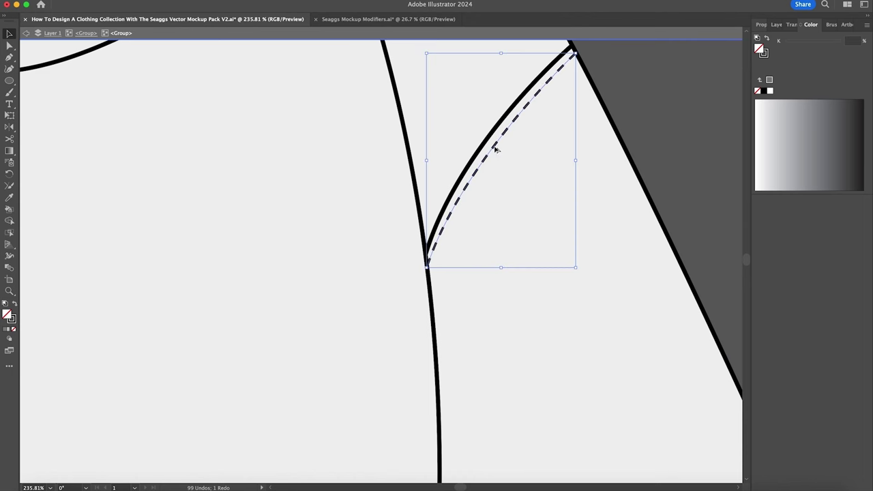
pyautogui.moveTo(496, 149); pyautogui.dragTo(499, 153)
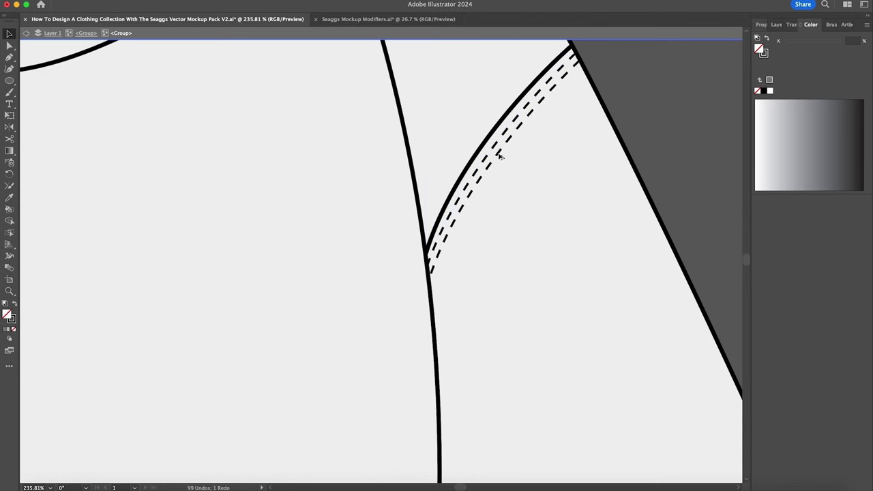
# Leave isolation mode and draw a straight horizontal line with the Pen tool across the back of the white hoodie's torso.
pyautogui.click(653, 127)
pyautogui.press('z')
pyautogui.keyDown('alt'); pyautogui.click(605, 129); pyautogui.keyUp('alt')
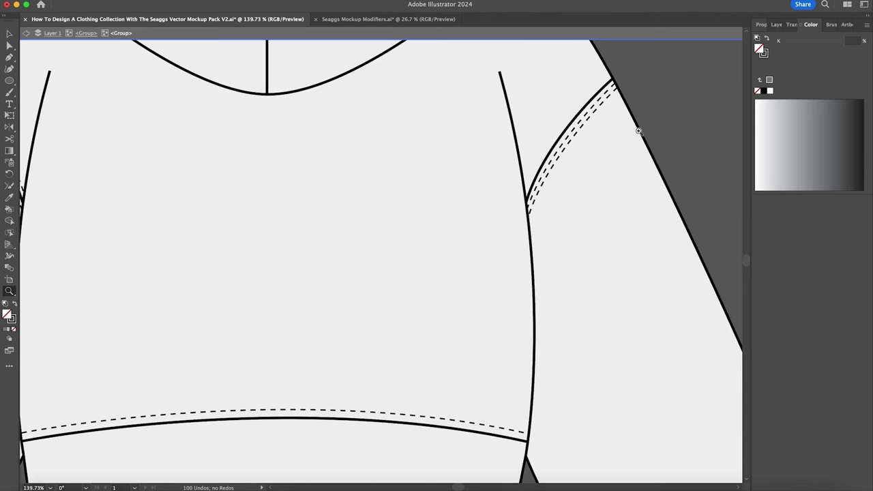
pyautogui.click(639, 130)
pyautogui.press('v')
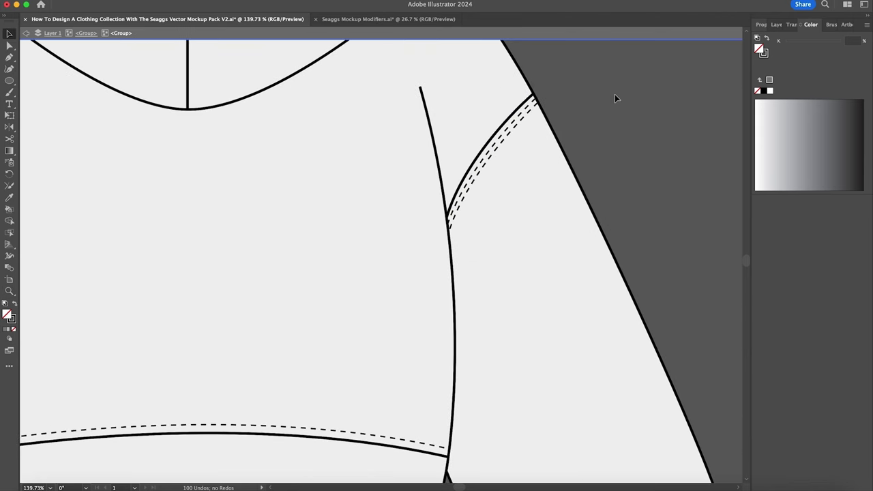
pyautogui.doubleClick(614, 97)
pyautogui.press('p')
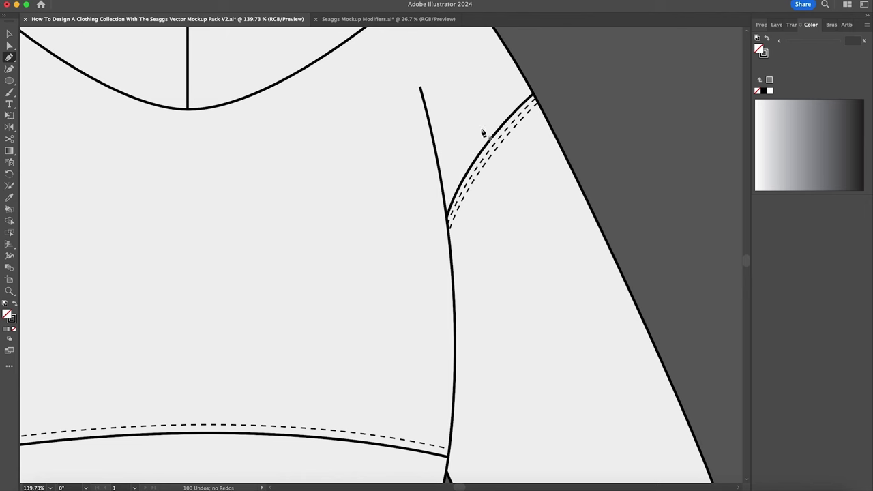
pyautogui.click(173, 251)
pyautogui.click(302, 249)
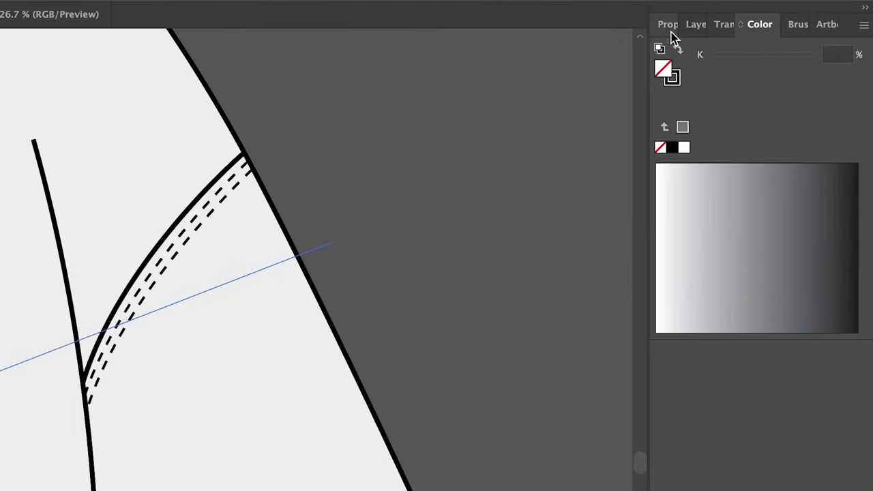
# Make the new line's stroke solid instead of dashed and set its weight to 2 pt.
pyautogui.click(668, 26)
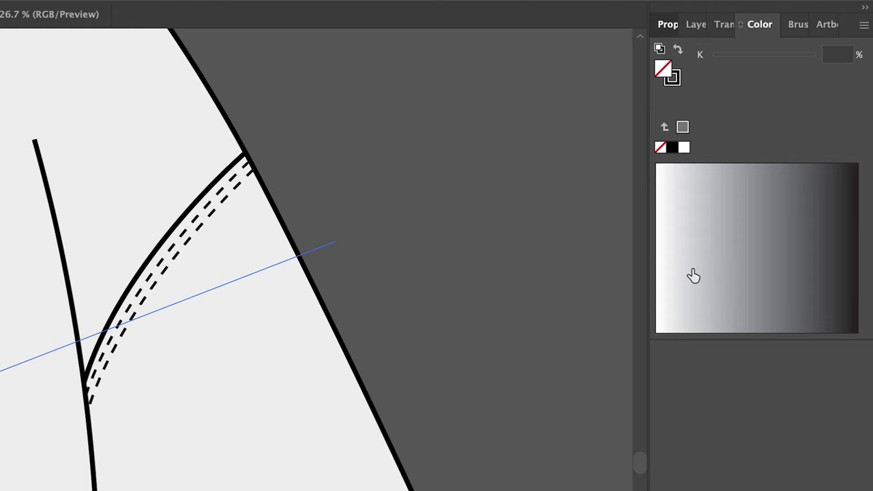
pyautogui.click(698, 285)
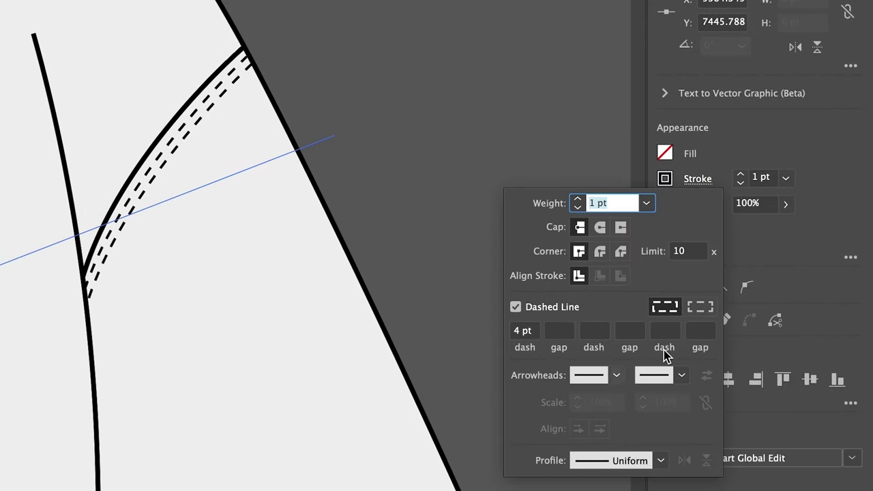
pyautogui.click(700, 307)
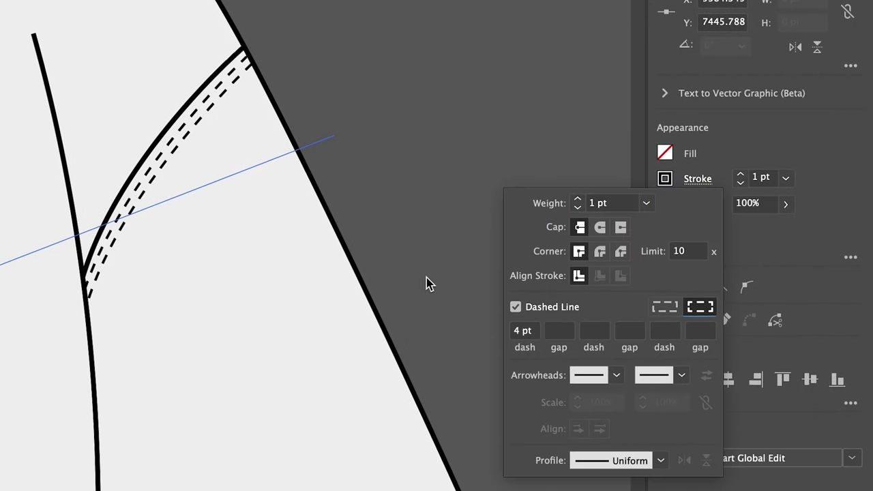
pyautogui.click(515, 307)
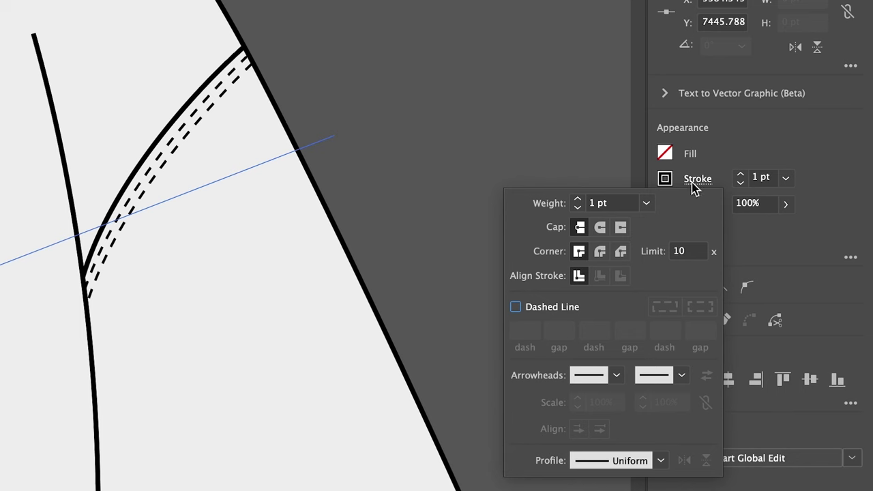
pyautogui.click(743, 174)
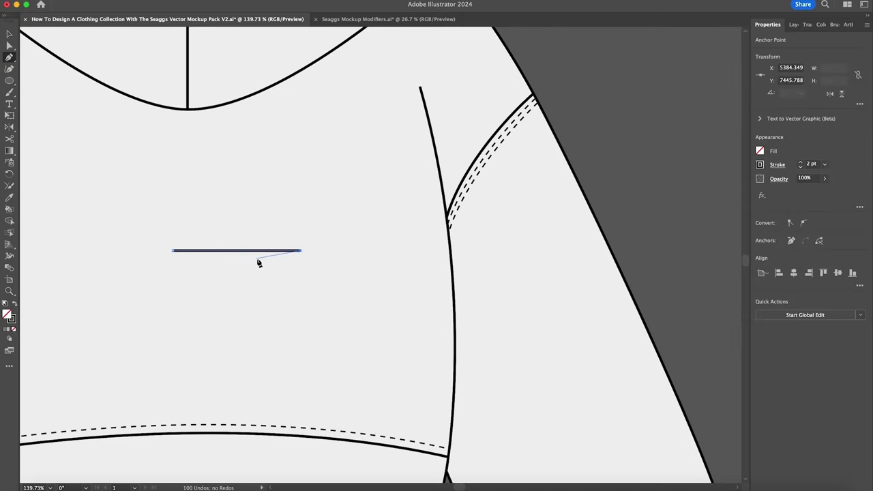
# Try the round and projecting stroke caps on the straight line and return it to a butt cap.
pyautogui.press('z')
pyautogui.moveTo(236, 257); pyautogui.dragTo(330, 255)
pyautogui.hscroll(-2, 329, 255)
pyautogui.press('v')
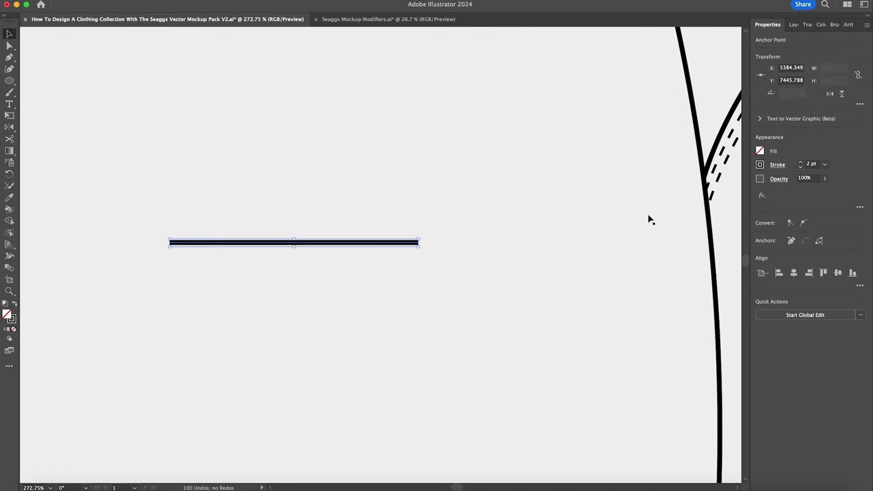
pyautogui.click(777, 167)
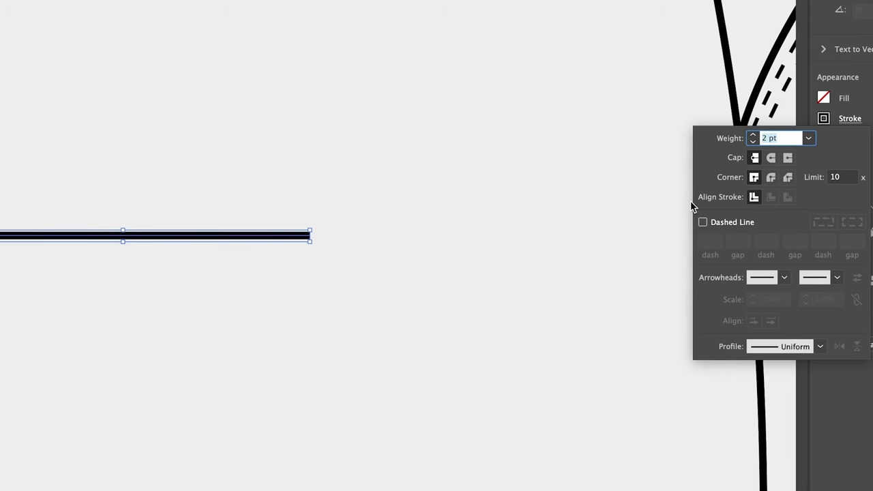
pyautogui.click(772, 159)
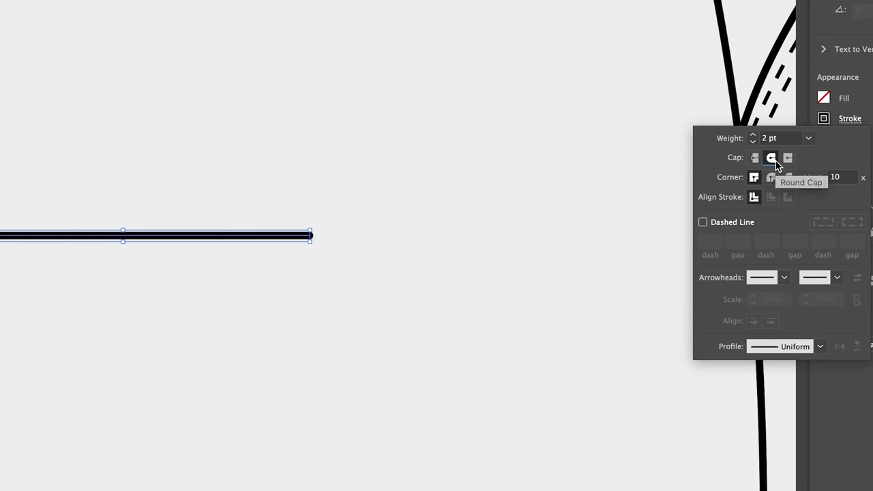
pyautogui.click(352, 231)
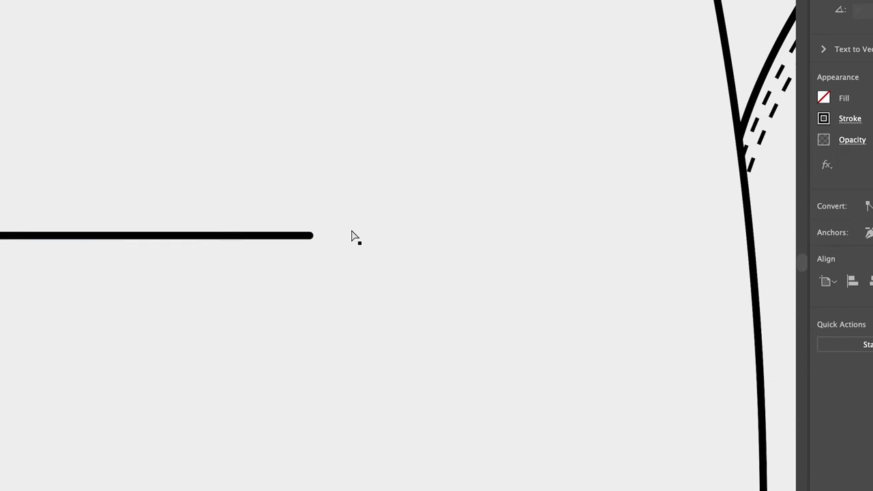
pyautogui.click(242, 238)
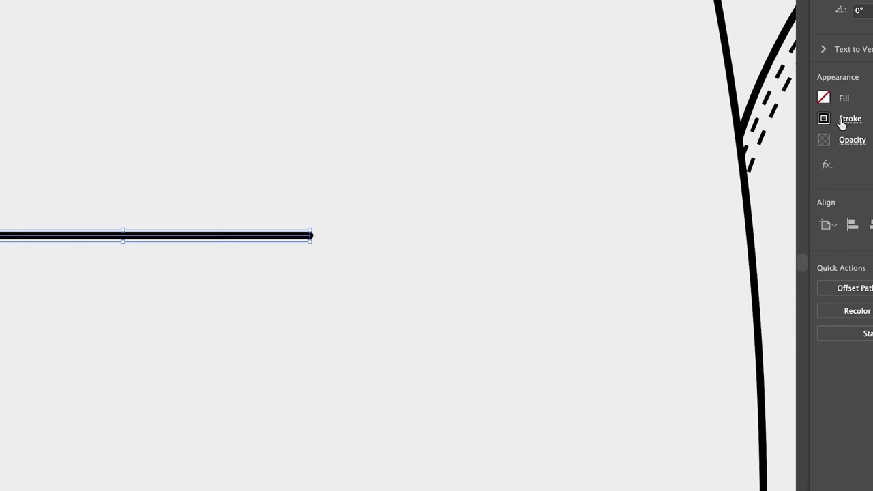
pyautogui.click(844, 121)
pyautogui.click(788, 158)
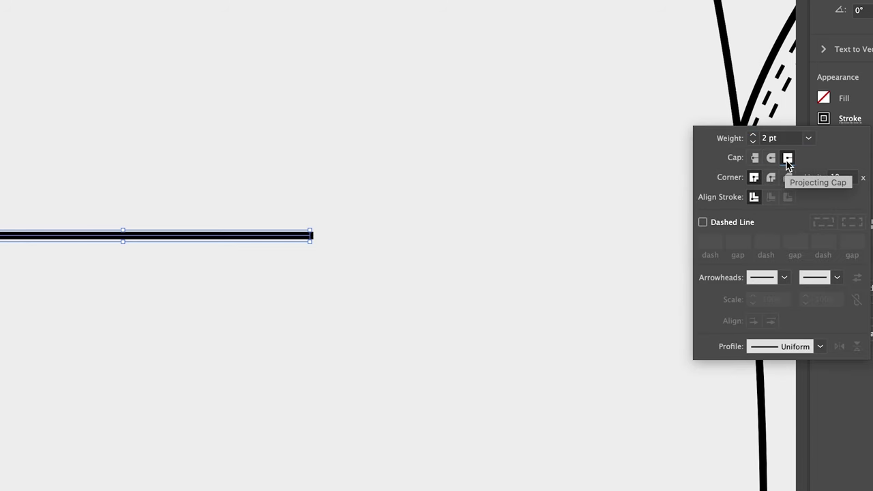
pyautogui.click(755, 158)
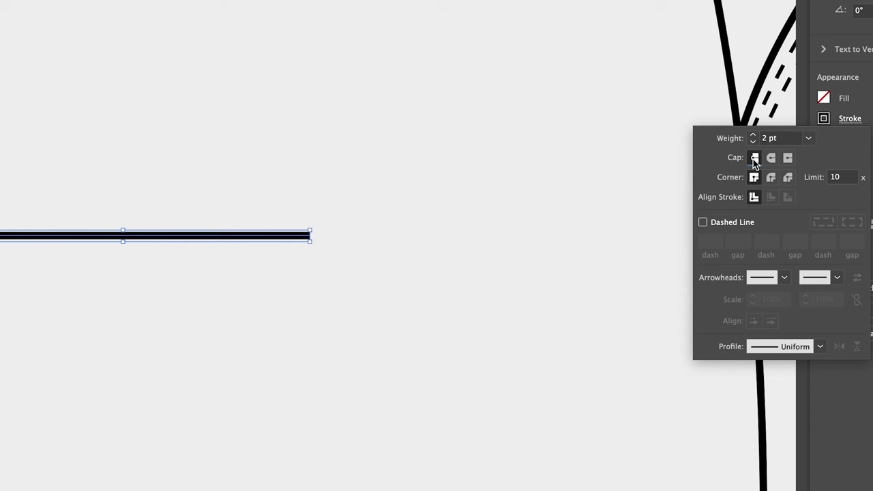
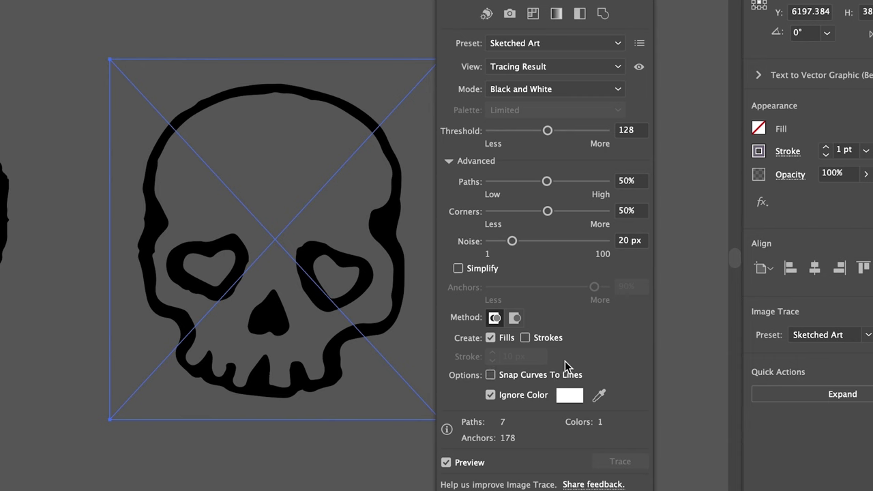
# Adjust the skull's image trace to 1 px noise, 0% corners and 34% paths.
pyautogui.moveTo(508, 240); pyautogui.dragTo(472, 247)
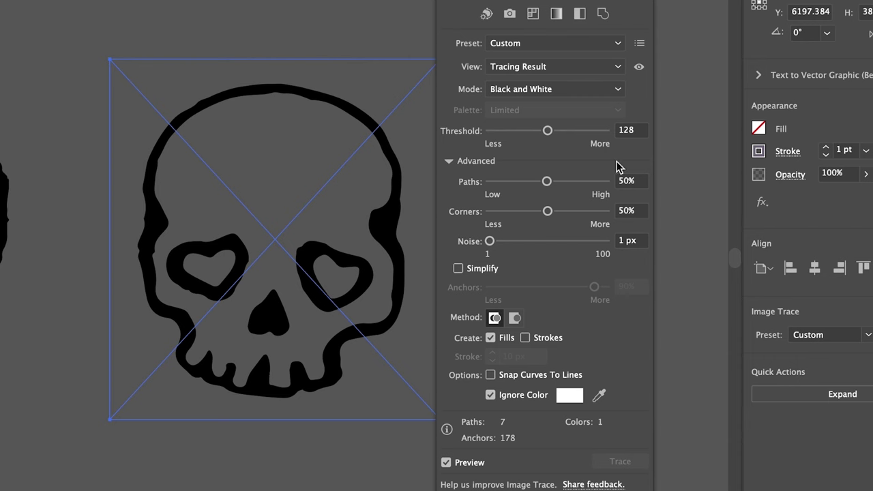
pyautogui.click(515, 212)
pyautogui.moveTo(510, 215); pyautogui.dragTo(455, 214)
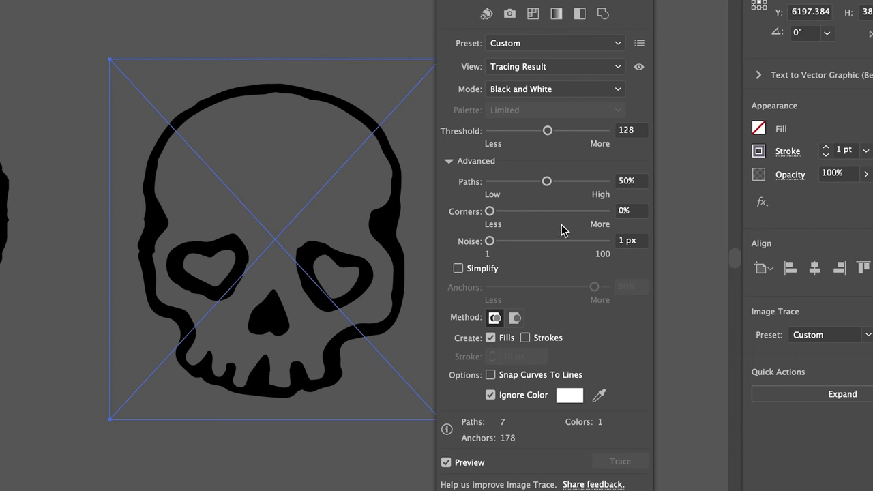
pyautogui.moveTo(547, 181); pyautogui.dragTo(631, 187)
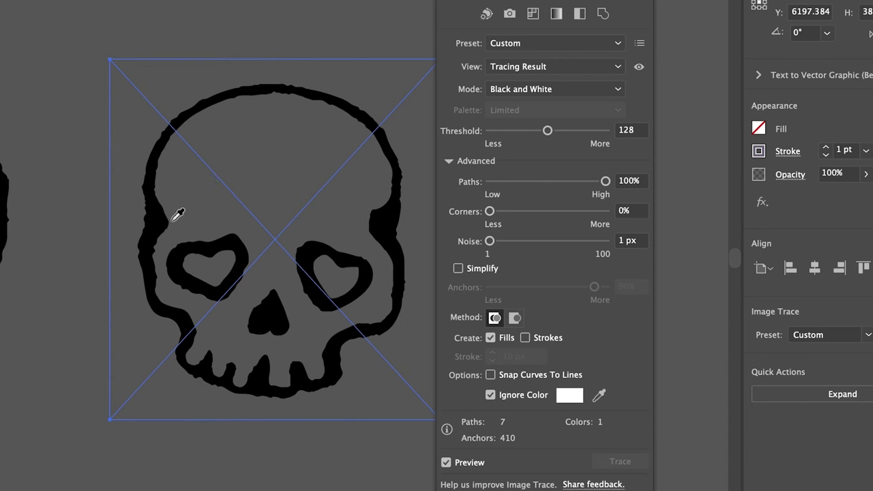
pyautogui.click(528, 181)
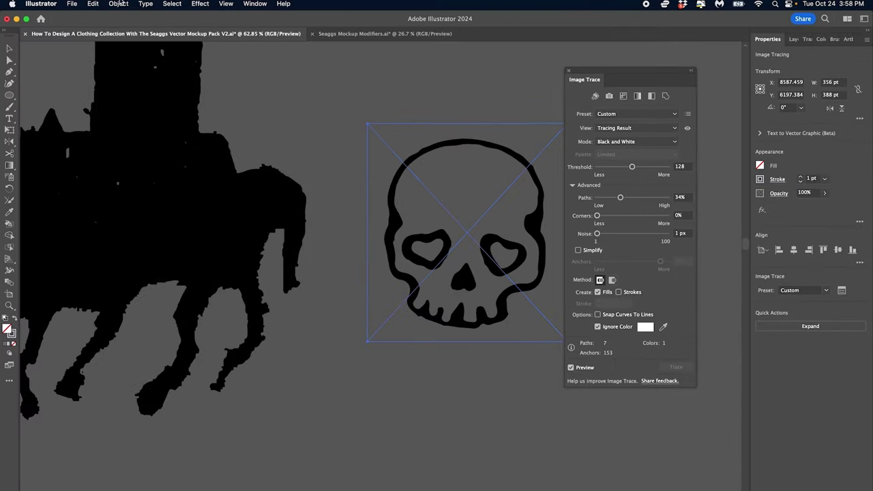
# Expand the traced skull into vector shapes with Object and Fill included, and close the Image Trace settings.
pyautogui.click(118, 5)
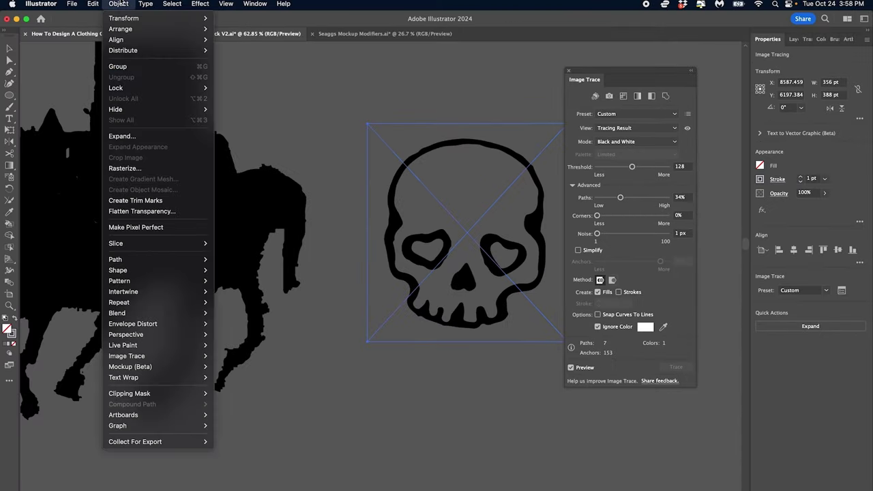
pyautogui.click(180, 135)
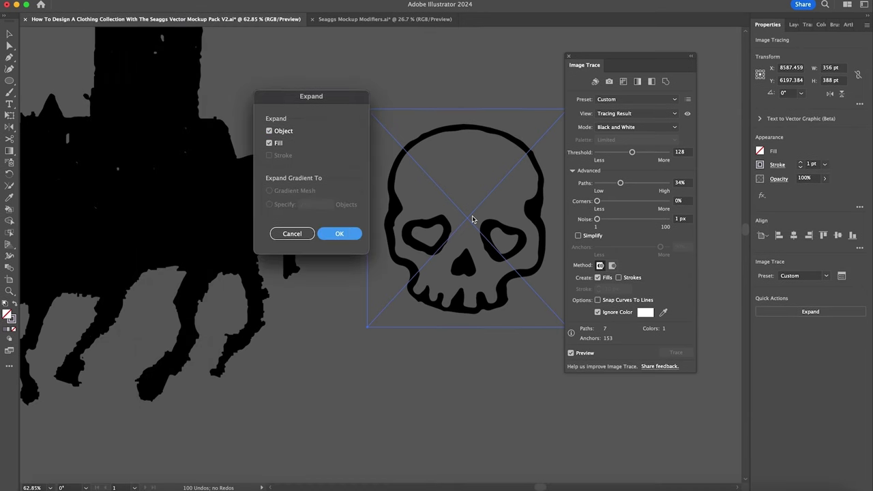
pyautogui.press('Return')
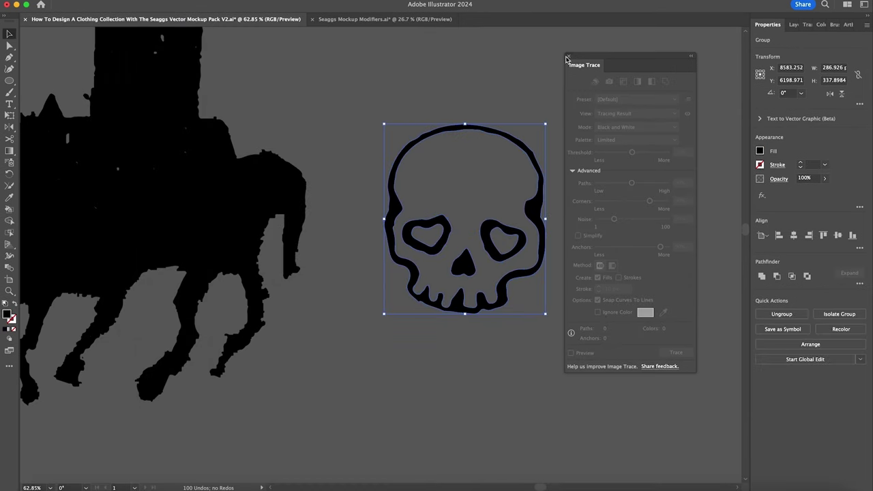
pyautogui.click(567, 57)
# Isolate the expanded skull group and select the anchor points along the inner edge of its outline.
pyautogui.press('z')
pyautogui.moveTo(502, 232)
pyautogui.mouseDown()
pyautogui.moveTo(393, 231)
pyautogui.moveTo(505, 218)
pyautogui.mouseUp()
pyautogui.click(573, 179)
pyautogui.click(531, 209)
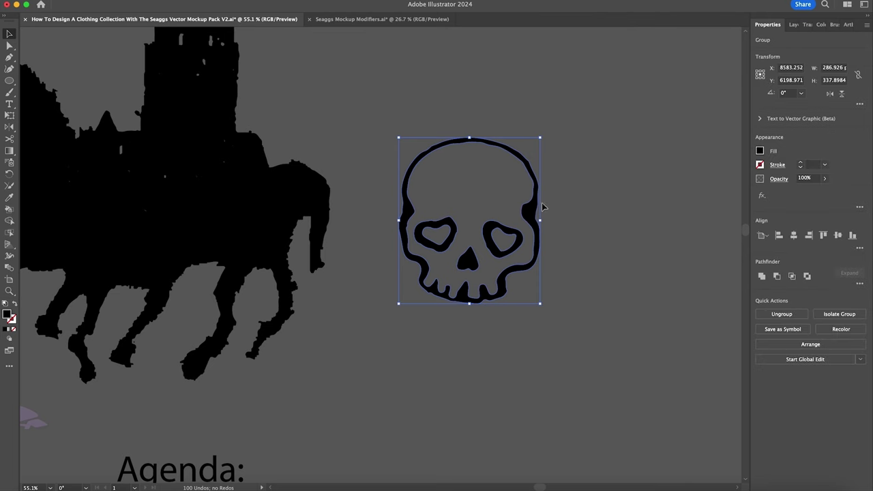
pyautogui.press('super+h')
pyautogui.doubleClick(534, 210)
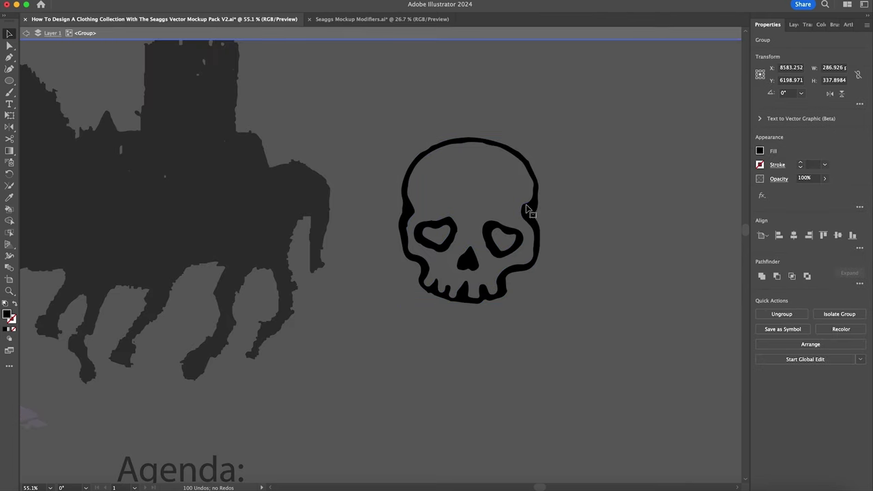
pyautogui.moveTo(568, 206); pyautogui.dragTo(524, 210)
pyautogui.click(549, 211)
pyautogui.keyDown('alt'); pyautogui.keyDown('super'); pyautogui.click(523, 212); pyautogui.keyUp('super'); pyautogui.keyUp('alt')
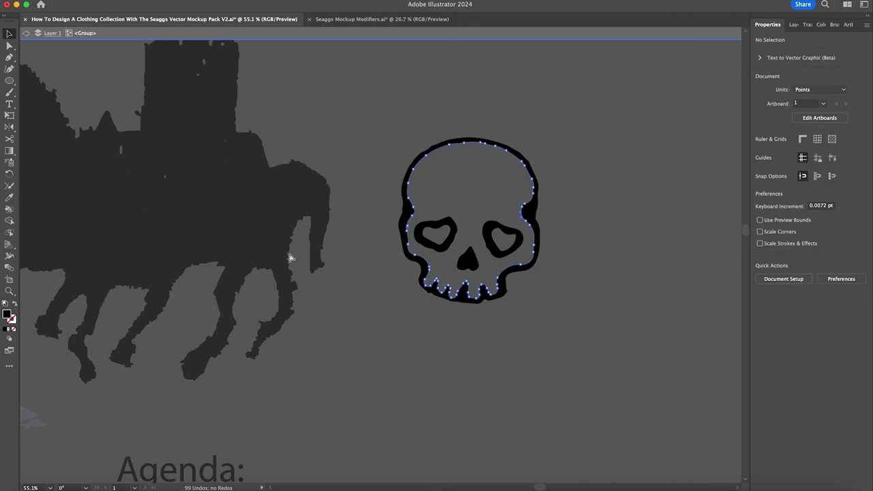
# Try a lighter fill colour on the skull's outline and undo the recolouring.
pyautogui.doubleClick(7, 315)
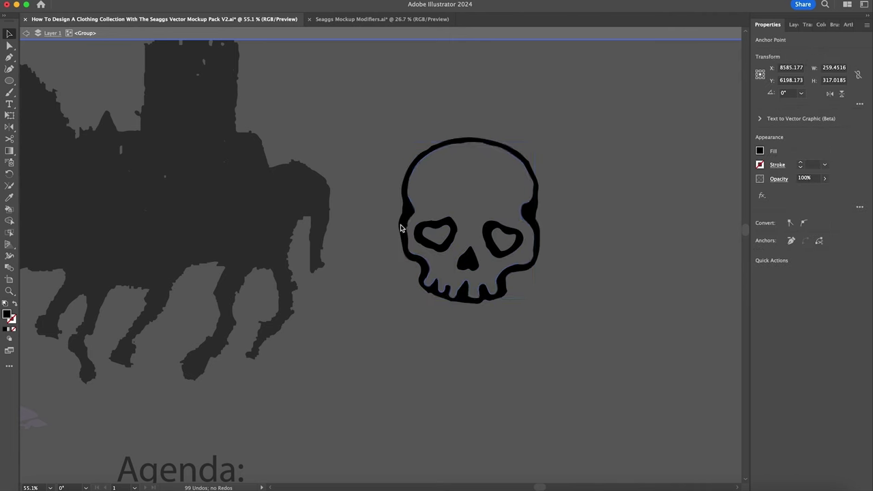
pyautogui.moveTo(417, 179); pyautogui.dragTo(435, 159)
pyautogui.click(435, 159)
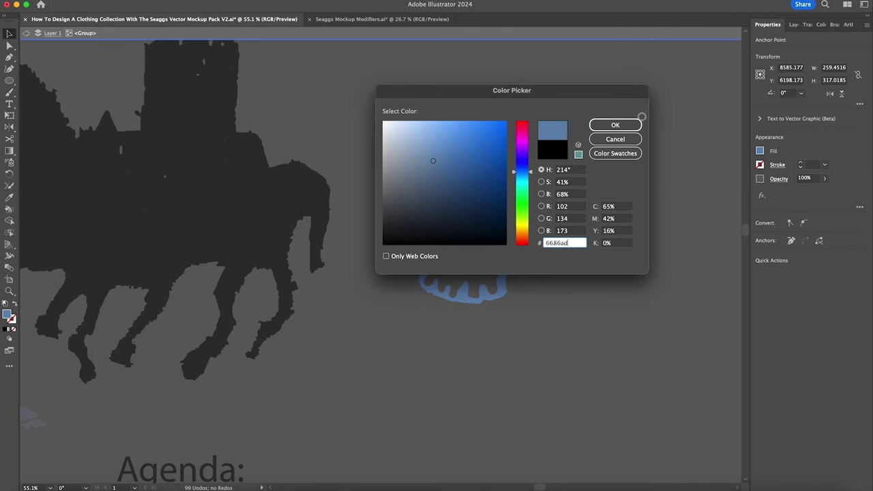
pyautogui.click(621, 131)
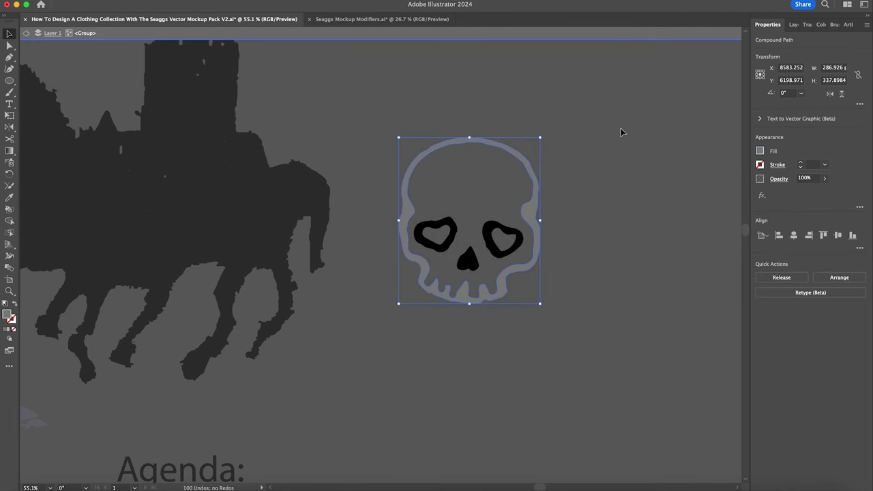
pyautogui.press('super+z')
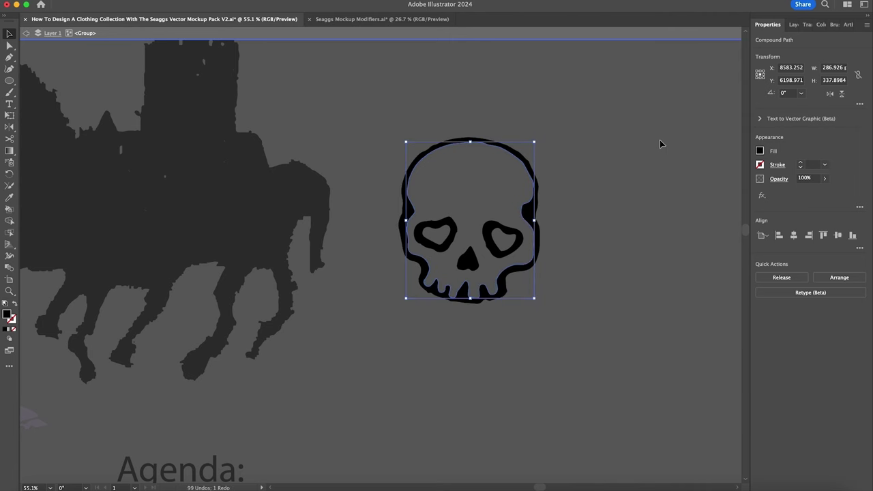
# Exit the skull's isolation mode and look over the agenda and the surrounding garment mockups.
pyautogui.press('Escape')
pyautogui.press('z')
pyautogui.moveTo(445, 237); pyautogui.dragTo(368, 251)
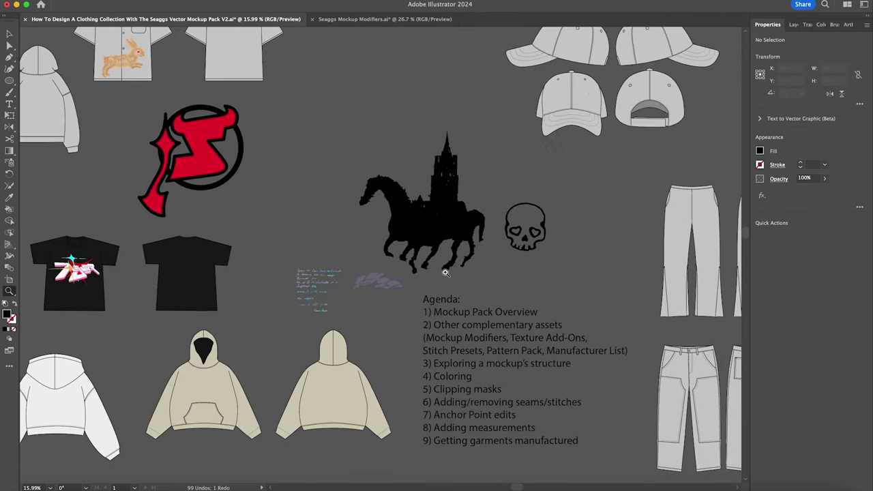
pyautogui.scroll(-5, 445, 273)
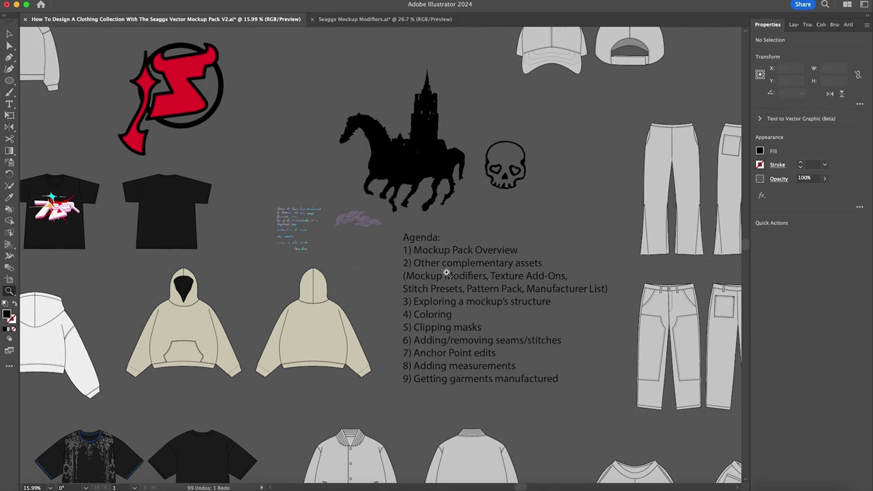
pyautogui.scroll(-3, 449, 272)
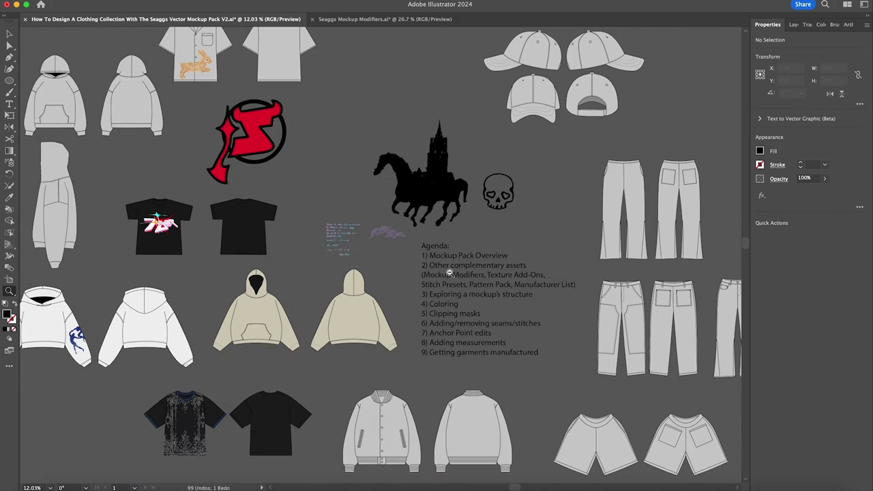
pyautogui.scroll(-4, 450, 272)
pyautogui.scroll(4, 449, 271)
pyautogui.scroll(-5, 399, 244)
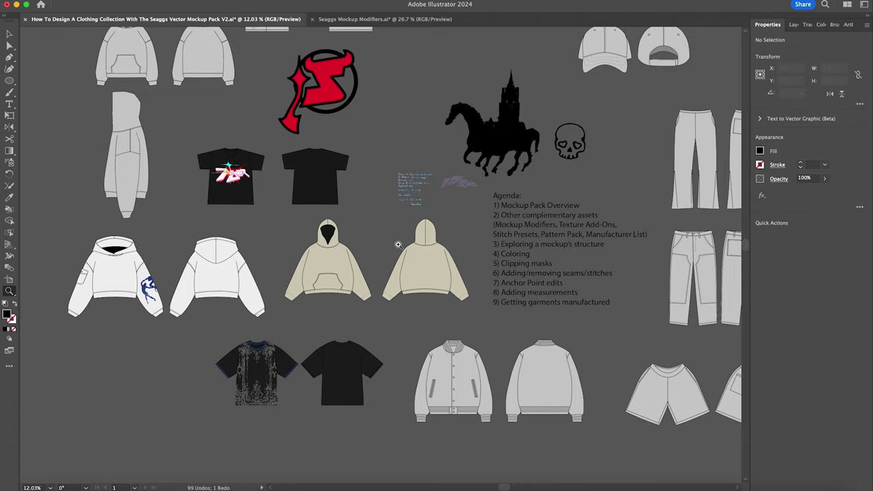
# Delete the right sleeve seam line and its dashed stitching rows on the back view of the white hoodie.
pyautogui.moveTo(222, 234); pyautogui.dragTo(555, 230)
pyautogui.press('v')
pyautogui.click(457, 219)
pyautogui.keyDown('shift'); pyautogui.click(457, 229); pyautogui.keyUp('shift')
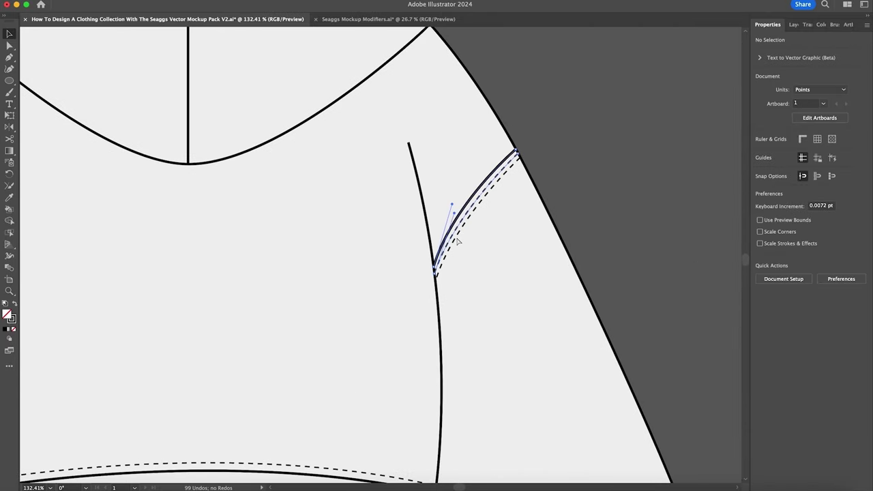
pyautogui.click(457, 243)
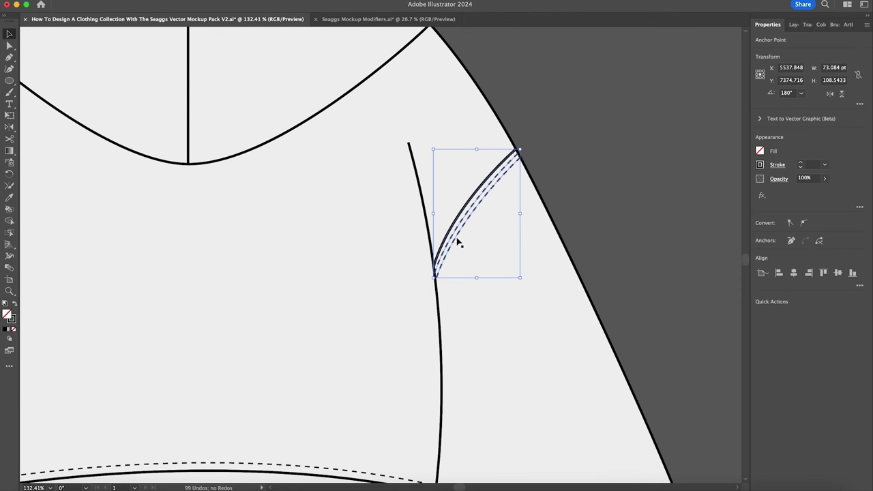
pyautogui.press('Delete')
pyautogui.click(570, 197)
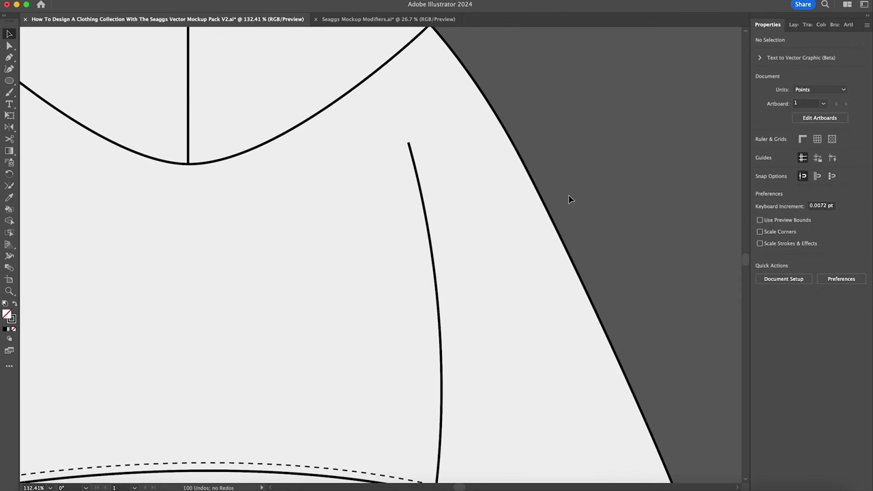
# Load the brush library Seaggs Vector Stitch Presets.ai from the Seaggs Vector Stitch Presets folder on the Desktop.
pyautogui.click(833, 26)
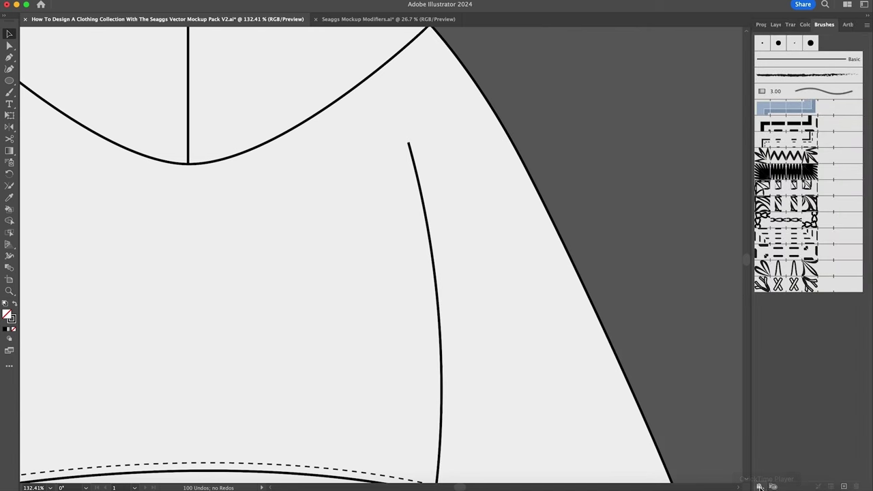
pyautogui.click(759, 486)
pyautogui.click(783, 483)
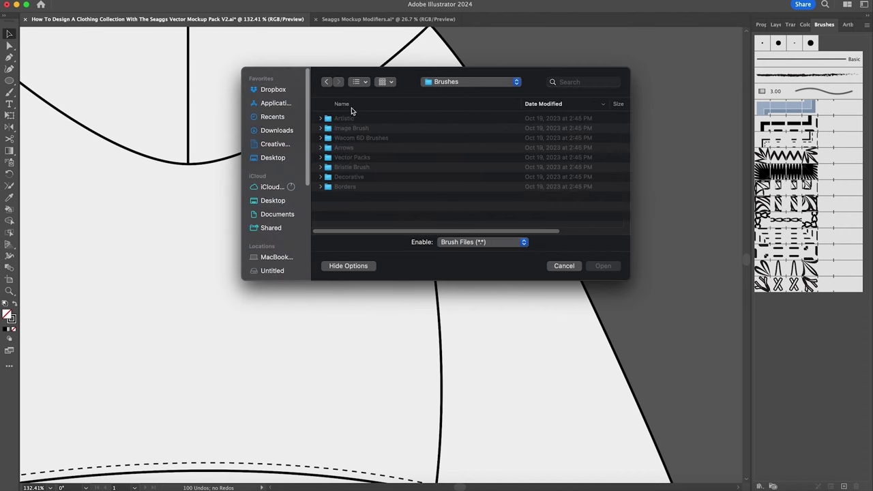
pyautogui.click(270, 160)
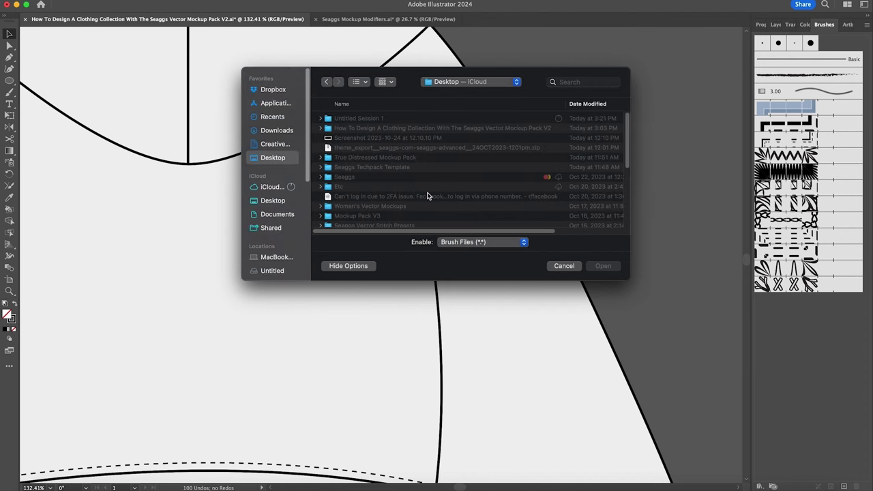
pyautogui.scroll(-2, 406, 214)
pyautogui.scroll(-1, 405, 214)
pyautogui.doubleClick(400, 200)
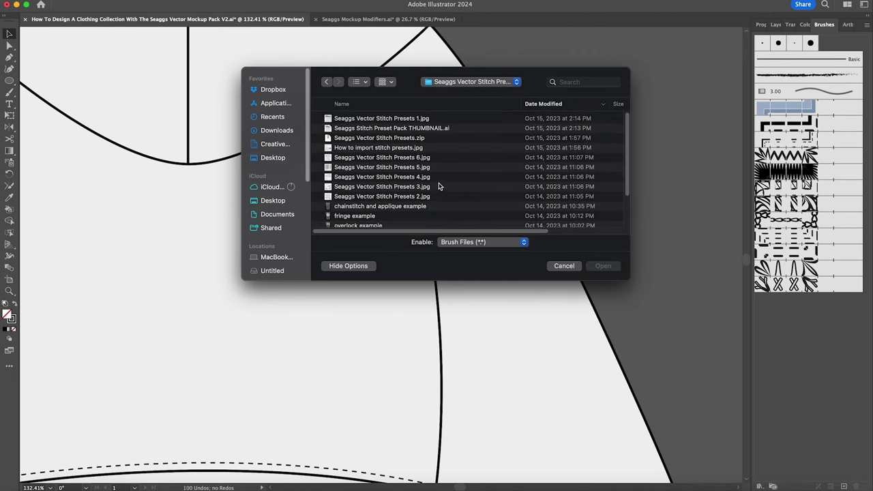
pyautogui.scroll(-4, 438, 186)
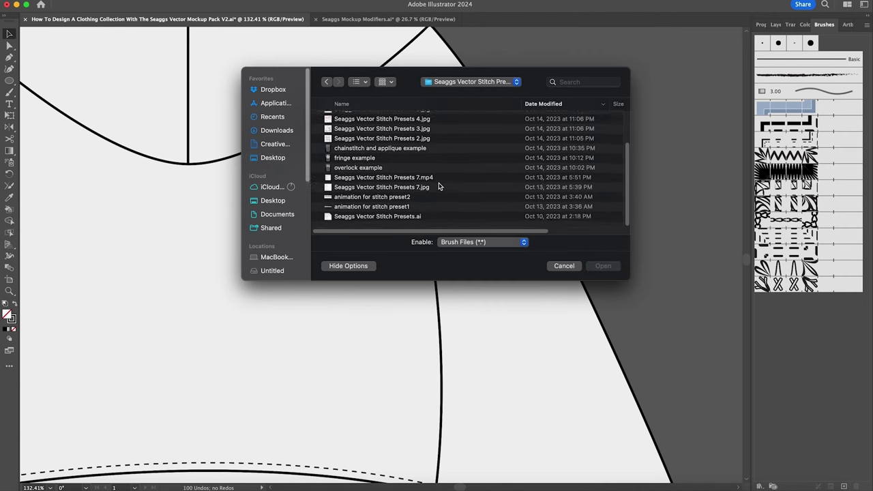
pyautogui.click(417, 218)
pyautogui.click(604, 264)
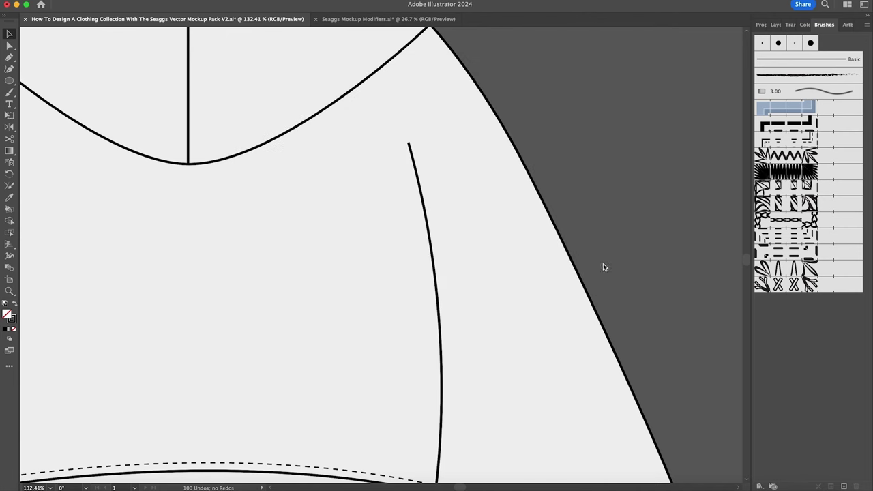
# Draw a curved seam path with the Pen tool from the hoodie's right armhole line up to the outer sleeve edge.
pyautogui.press('p')
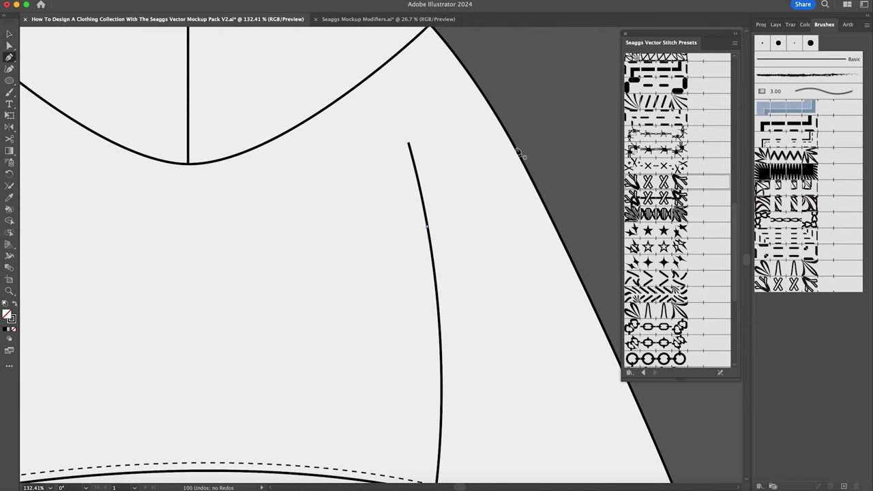
pyautogui.moveTo(515, 148); pyautogui.dragTo(568, 129)
pyautogui.press('v')
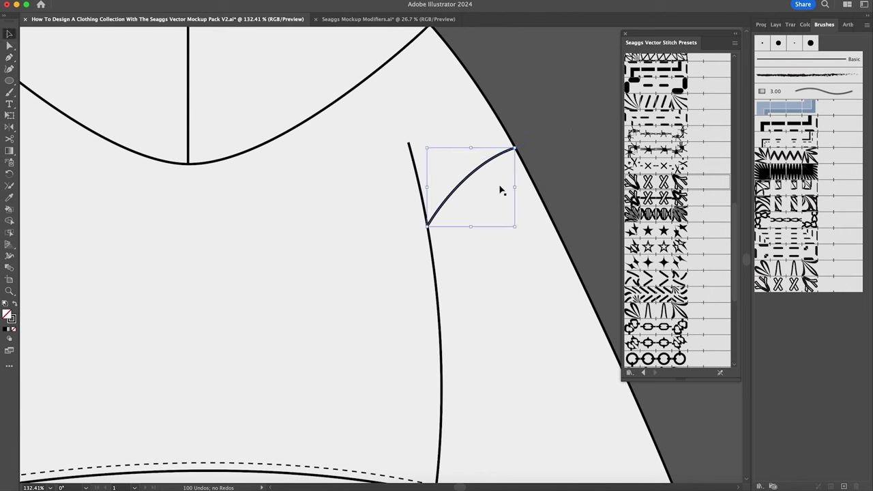
# Try the barbed wire, single chain, dense zigzag and multi-row dashed stitch brushes on the new seam path.
pyautogui.click(675, 135)
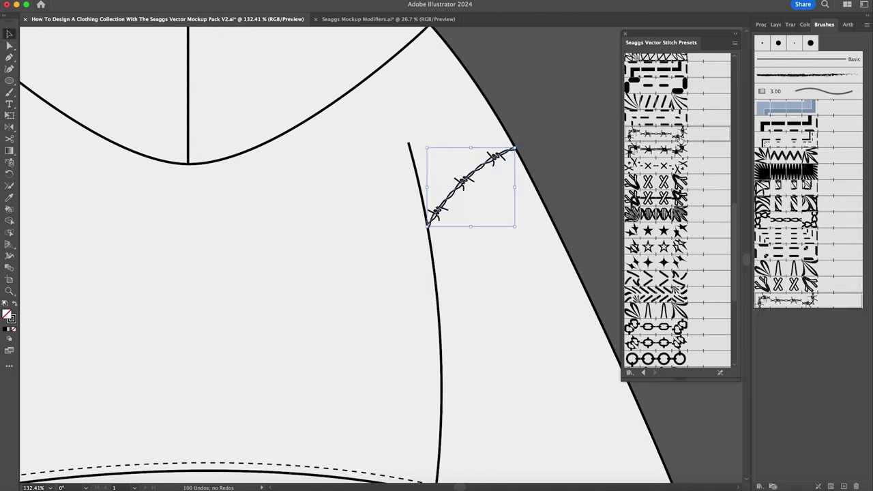
pyautogui.scroll(5, 675, 177)
pyautogui.scroll(5, 677, 140)
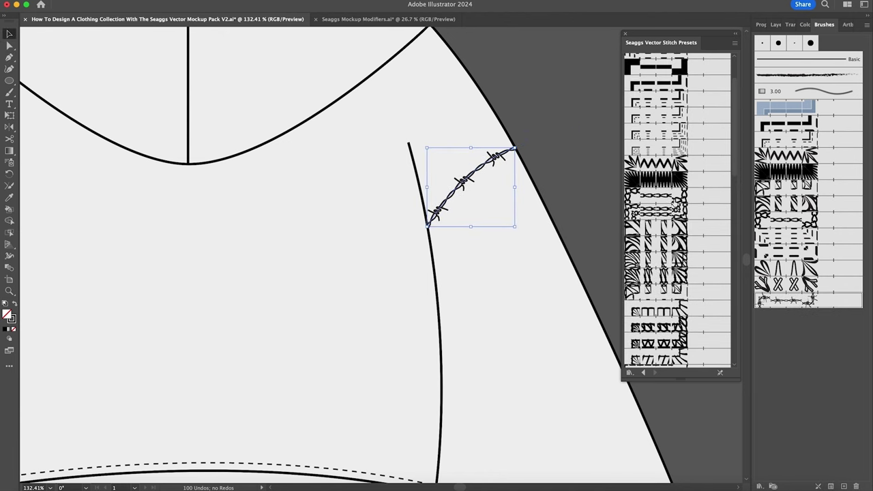
pyautogui.click(672, 201)
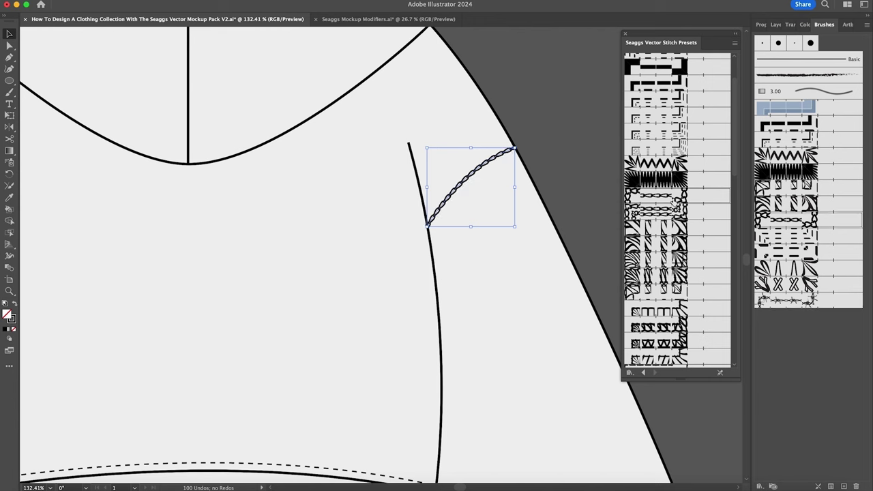
pyautogui.click(661, 181)
pyautogui.scroll(3, 662, 182)
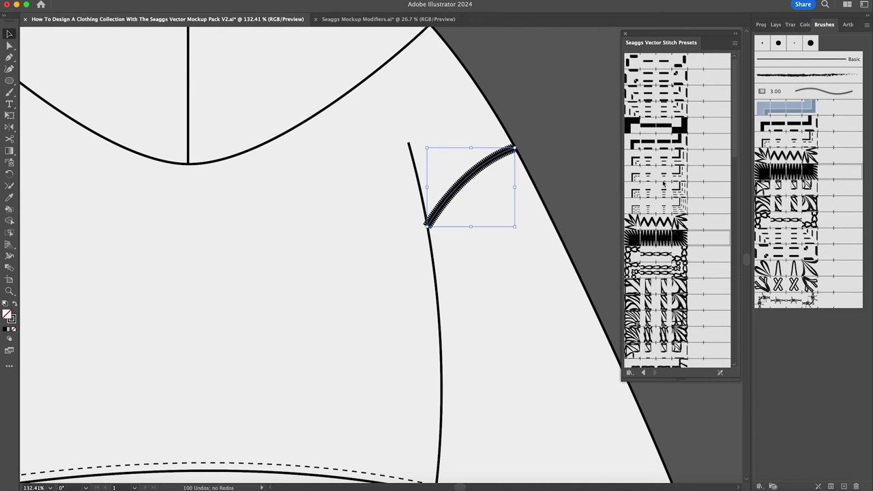
pyautogui.click(665, 107)
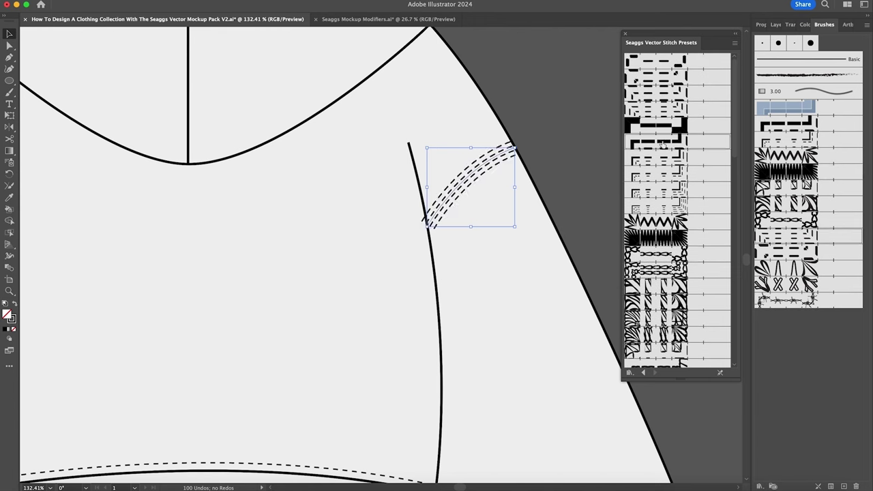
# Try seam brushes with dashed topstitching, a thick dashed brush and a double-sided stitched seam, comparing the last with the opposite sleeve seam.
pyautogui.click(661, 144)
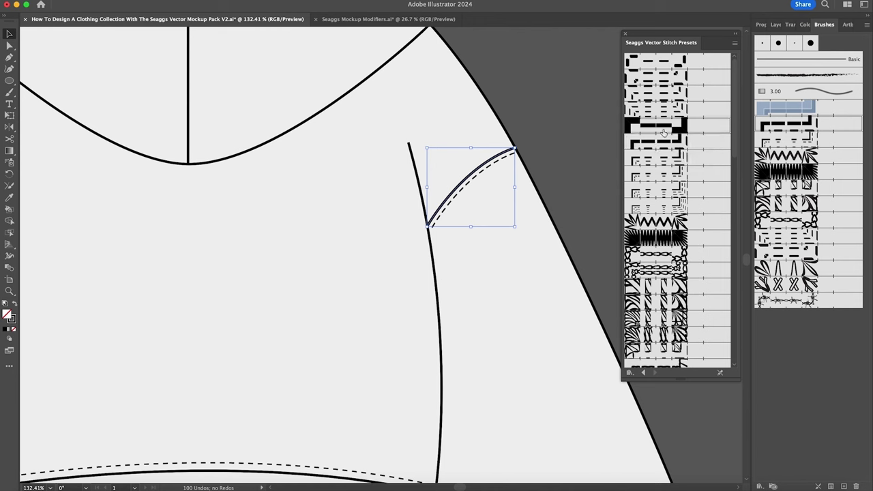
pyautogui.click(665, 128)
pyautogui.click(667, 145)
pyautogui.click(667, 158)
pyautogui.scroll(-5, 686, 254)
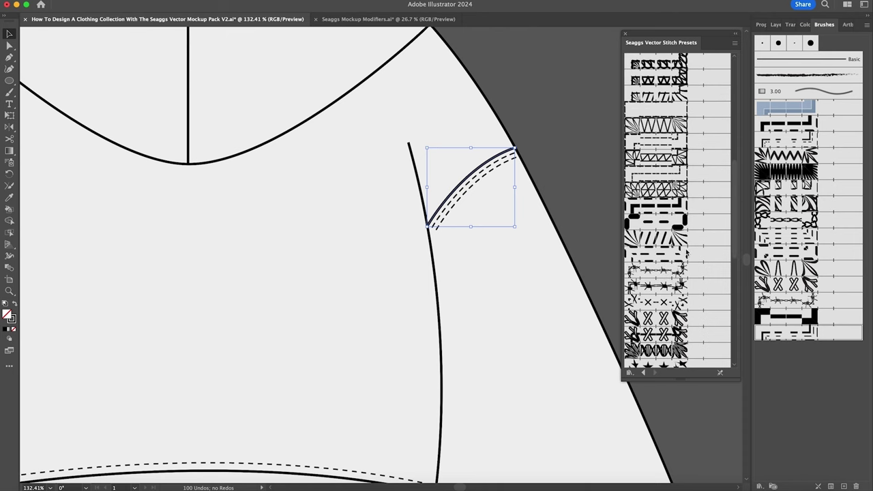
pyautogui.click(673, 213)
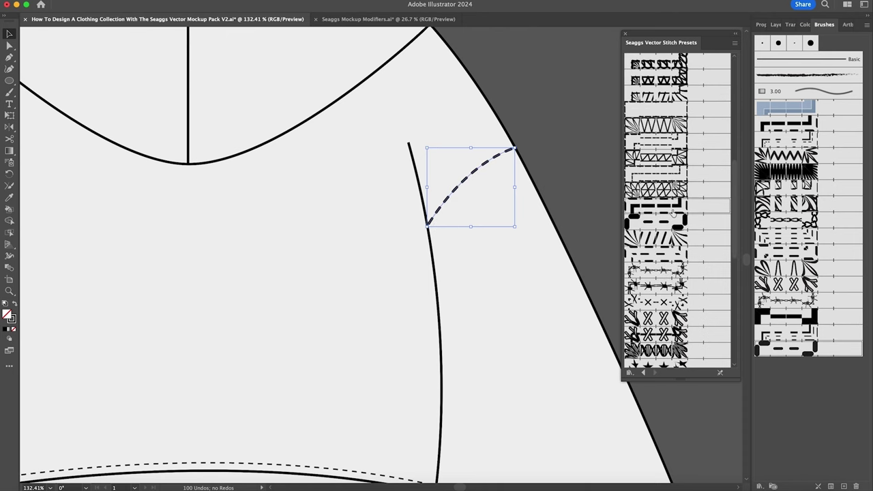
pyautogui.hscroll(-5, 387, 183)
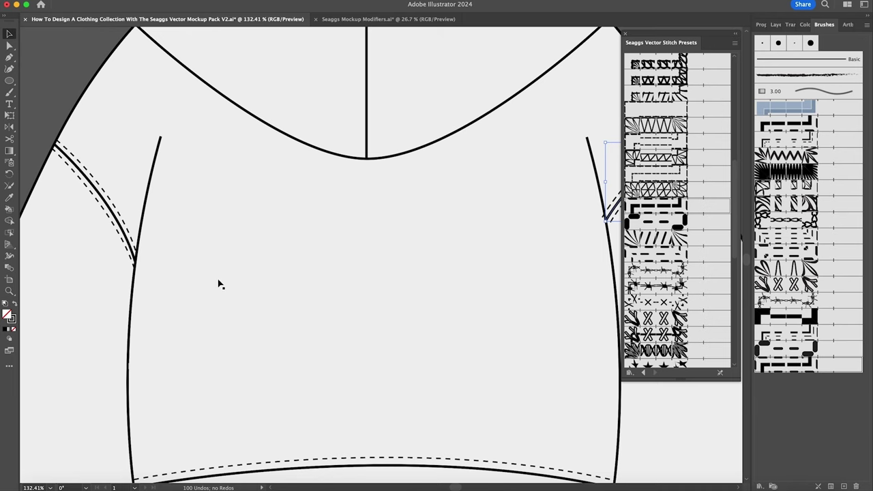
pyautogui.hscroll(5, 220, 284)
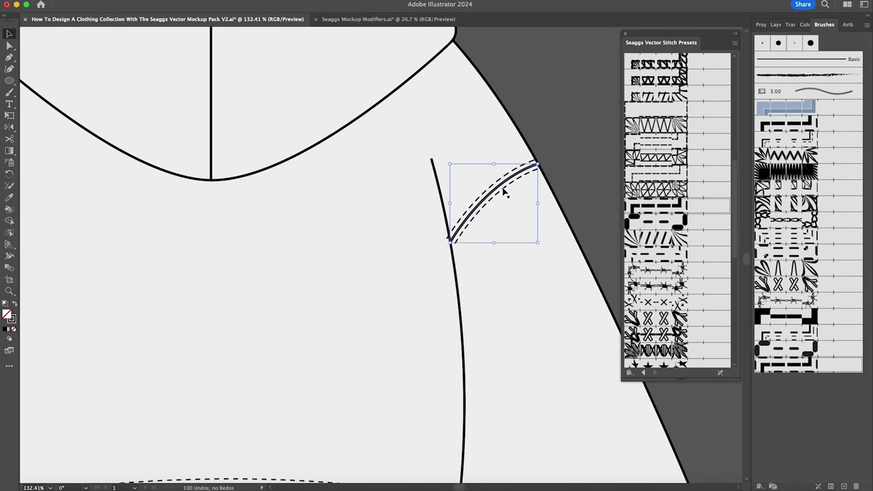
pyautogui.scroll(-2, 486, 289)
# Try the bordered zigzag stitch brushes, Four Thread Overlock and the neighbouring overlock brush on the seam path.
pyautogui.click(657, 133)
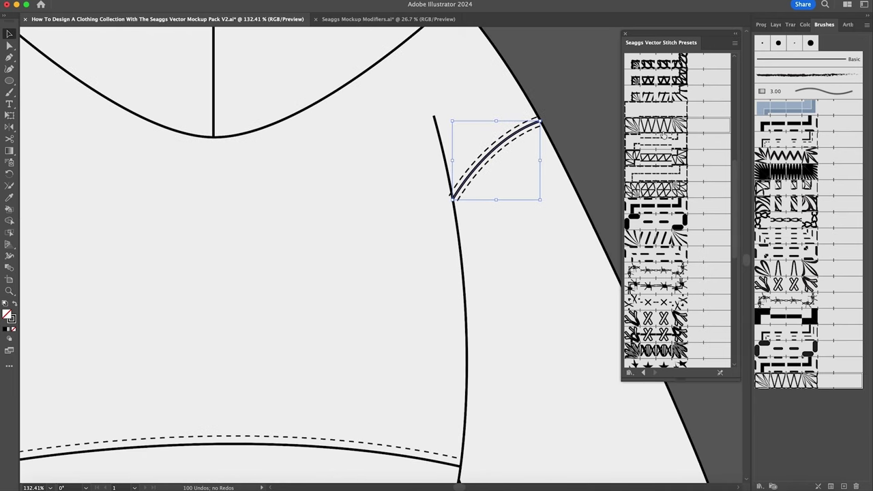
pyautogui.click(668, 158)
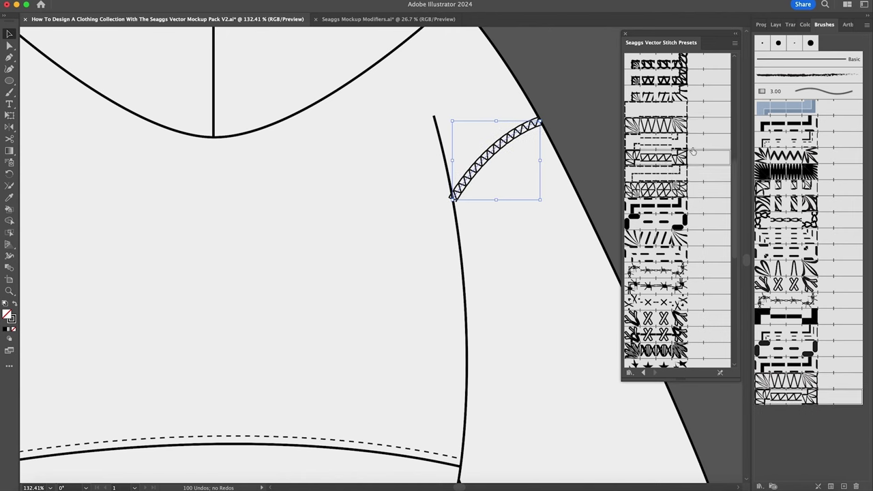
pyautogui.scroll(4, 694, 151)
pyautogui.scroll(3, 695, 152)
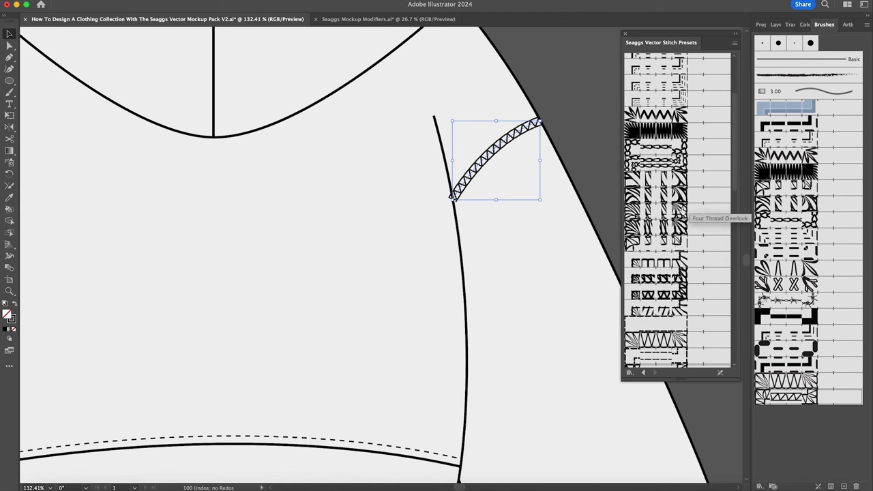
pyautogui.click(661, 225)
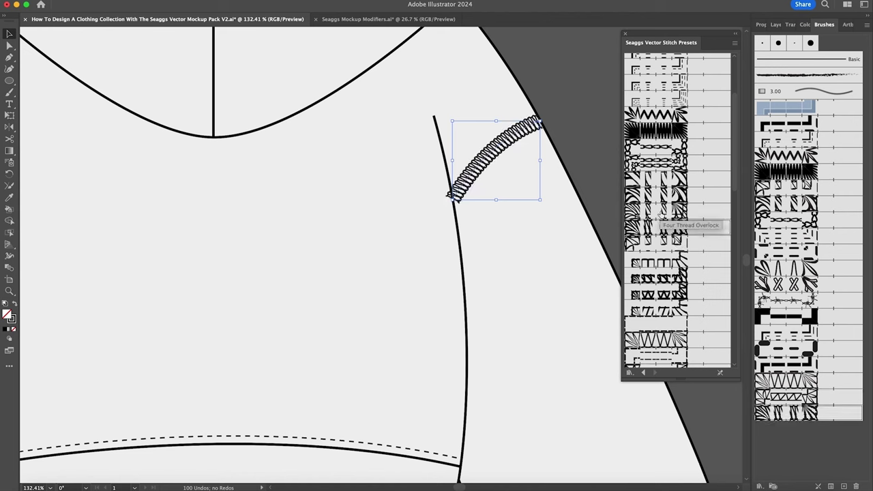
pyautogui.click(658, 210)
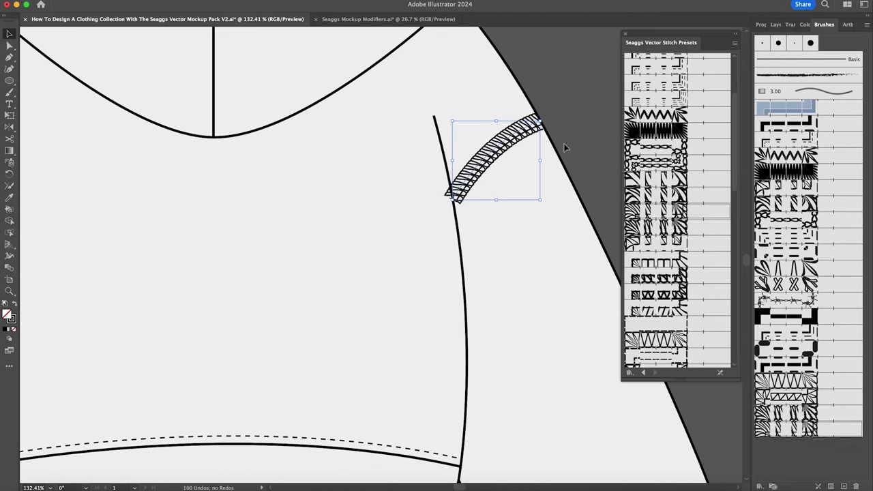
# Apply the double chain stitch brush to the seam path and reshape its curve from the lower anchor point.
pyautogui.click(667, 164)
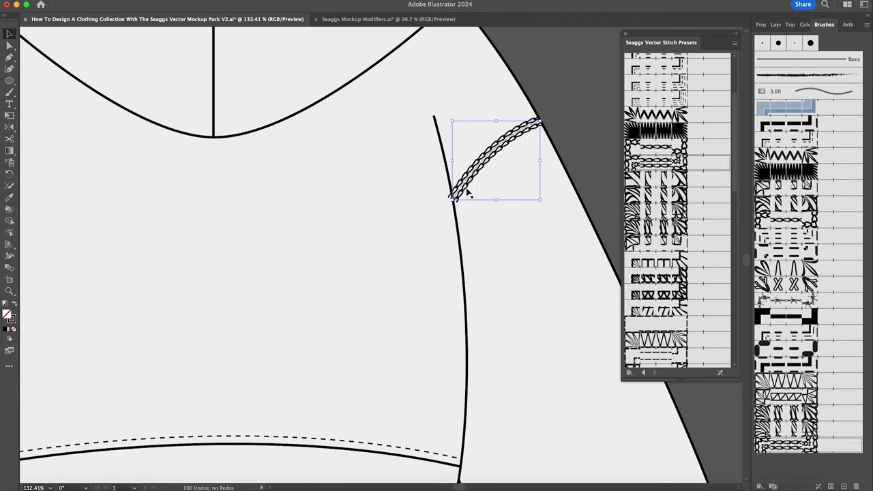
pyautogui.hotkey('shift', 'c')
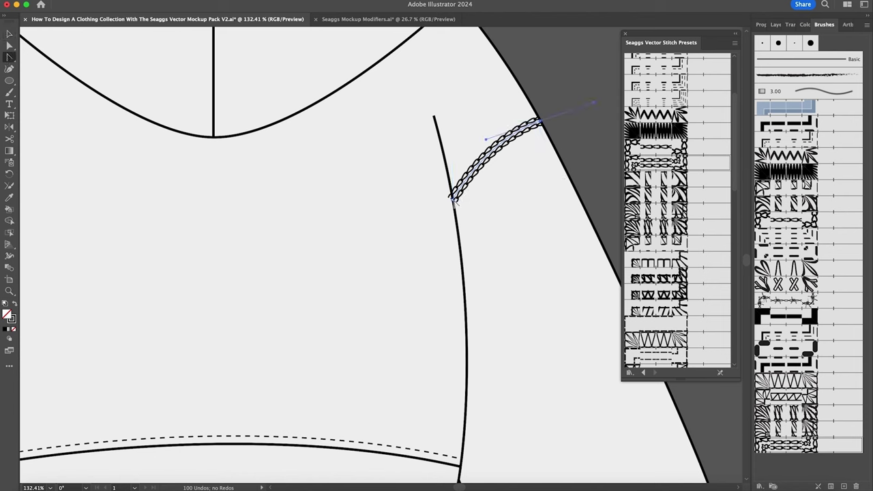
pyautogui.moveTo(453, 201); pyautogui.dragTo(580, 177)
pyautogui.press('v')
pyautogui.click(565, 131)
# Draw a closed Pen path around the chain-stitched seam, with its ends following the armhole line and the outer sleeve edge.
pyautogui.press('z')
pyautogui.hscroll(3, 427, 236)
pyautogui.scroll(1, 428, 236)
pyautogui.press('p')
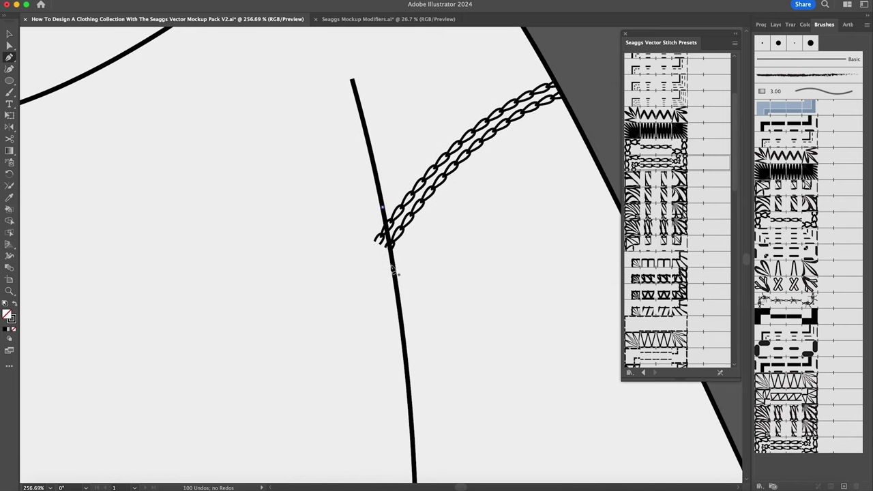
pyautogui.click(393, 265)
pyautogui.click(575, 120)
pyautogui.click(546, 67)
pyautogui.click(435, 130)
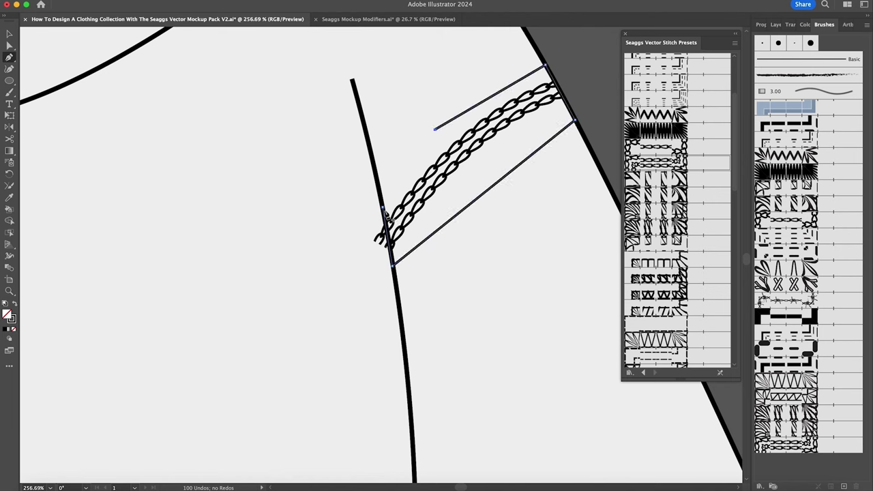
pyautogui.click(383, 207)
# Make a clipping mask from the closed path and the chain-stitched seam to trim the overhanging stitch ends.
pyautogui.press('v')
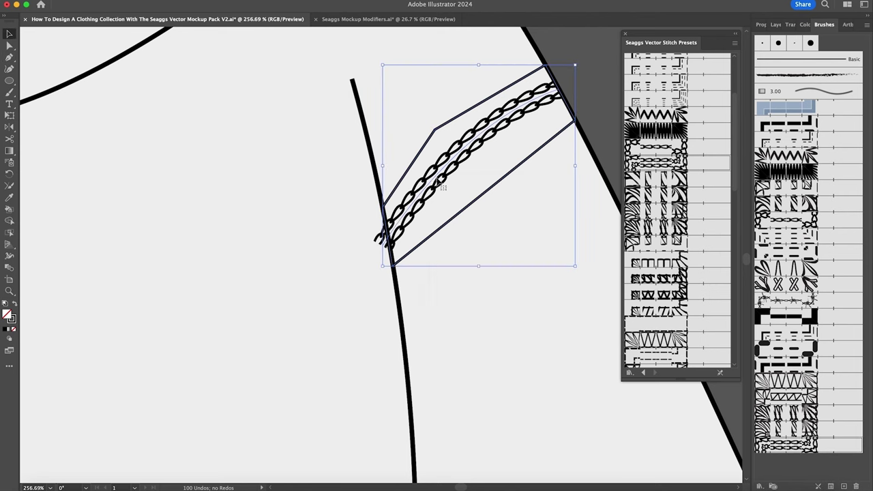
pyautogui.rightClick(437, 180)
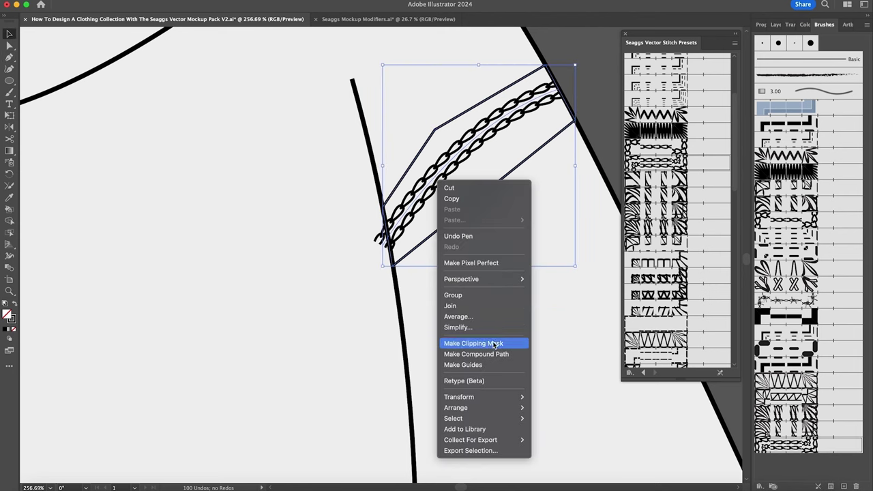
pyautogui.click(494, 344)
pyautogui.click(555, 192)
# Review the clipped chain-stitch seam against the whole back view of the white hoodie.
pyautogui.press('z')
pyautogui.click(552, 189)
pyautogui.moveTo(422, 219); pyautogui.dragTo(335, 212)
pyautogui.hscroll(-2, 335, 212)
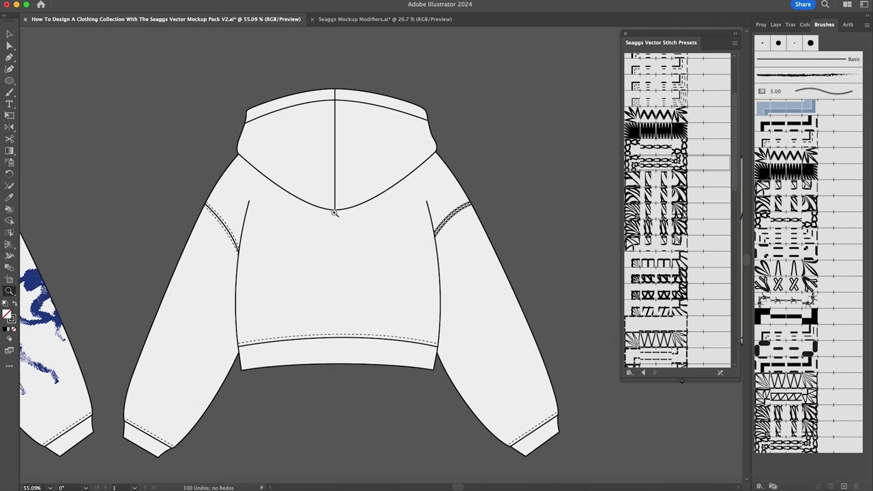
pyautogui.hscroll(1, 407, 240)
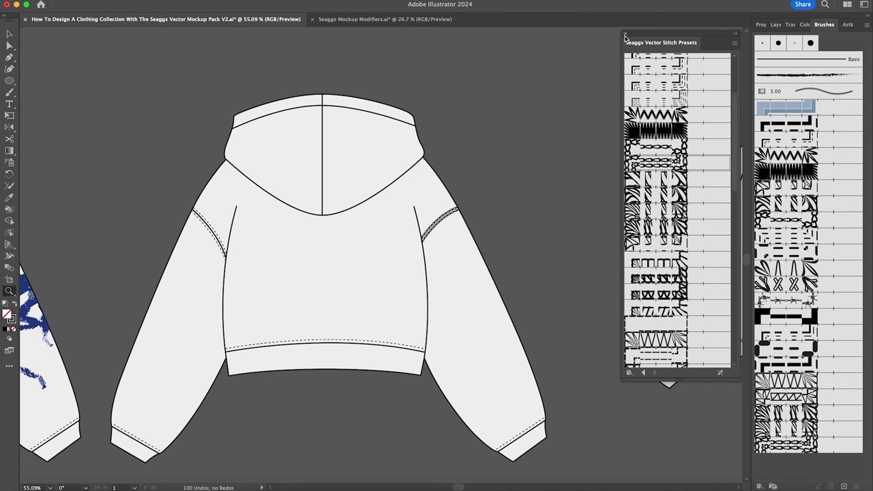
pyautogui.hscroll(5, 516, 183)
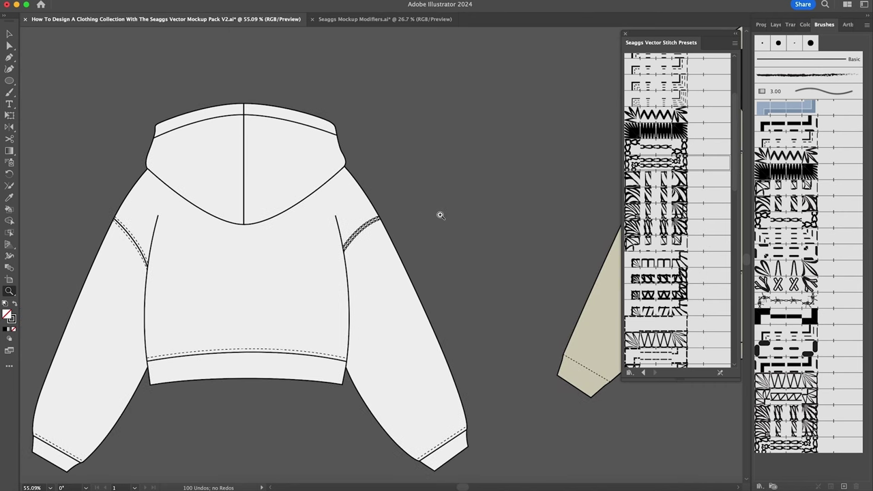
# Add the point-type letter "s" on the empty canvas beside the back view of the white hoodie.
pyautogui.scroll(1, 464, 195)
pyautogui.click(485, 179)
pyautogui.press('t')
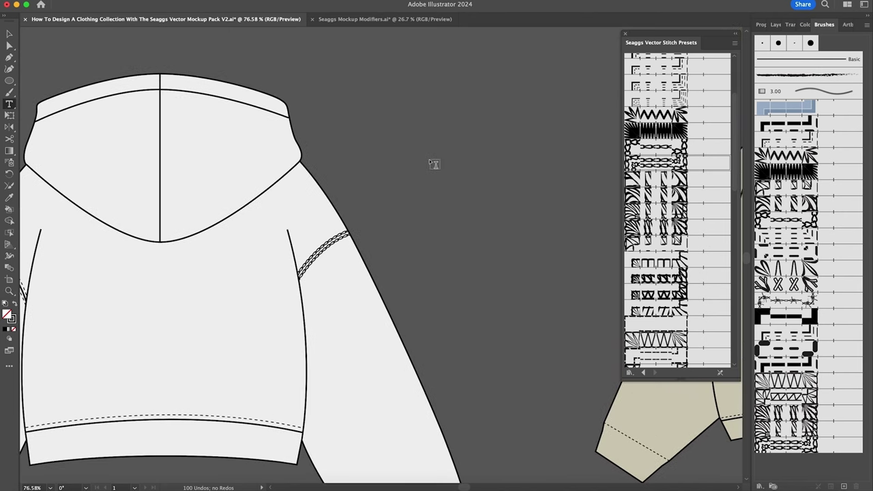
pyautogui.click(426, 165)
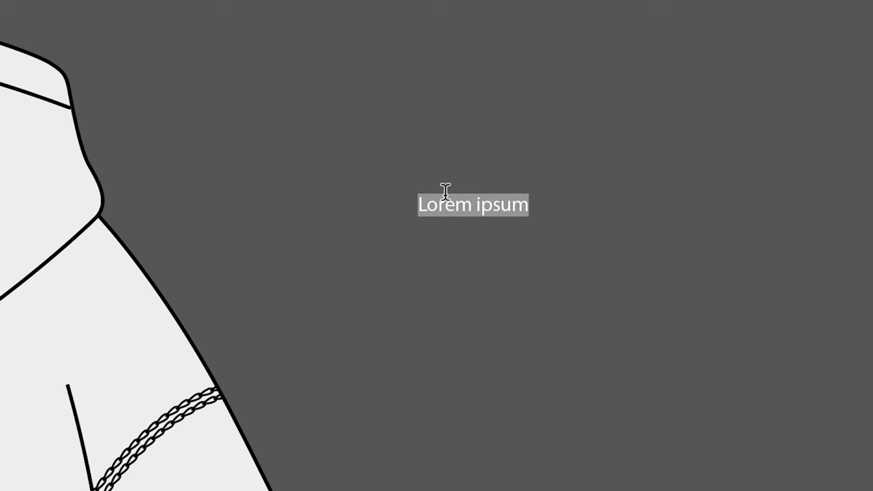
pyautogui.write('s')
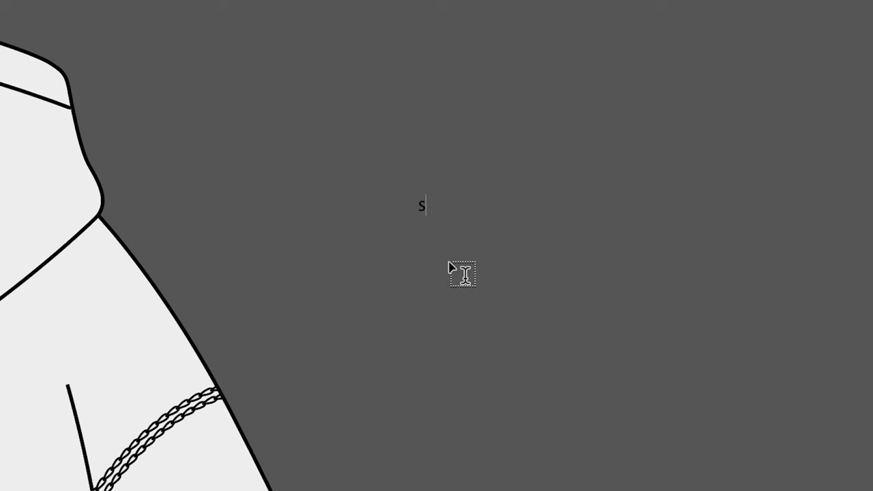
pyautogui.press('ctrl')
pyautogui.press('ctrl')
pyautogui.keyDown('ctrl'); pyautogui.click(448, 261); pyautogui.keyUp('ctrl')
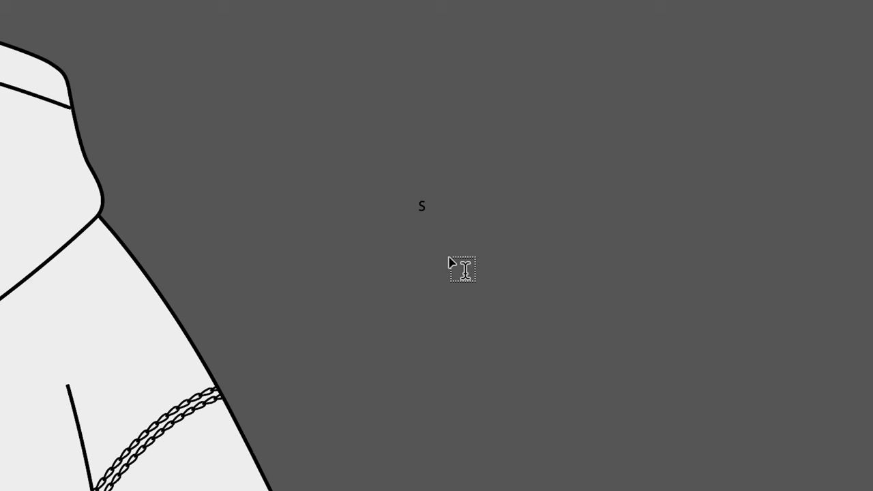
# Set the letter's font to Monsieur La Doulaise Regular and scale it up to about 104 pt.
pyautogui.keyDown('ctrl'); pyautogui.click(420, 209); pyautogui.keyUp('ctrl')
pyautogui.click(420, 210)
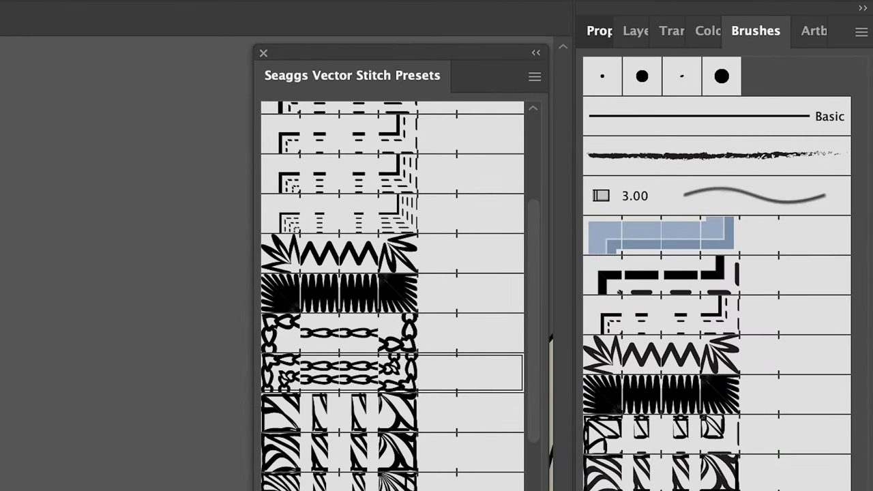
pyautogui.click(598, 30)
pyautogui.click(838, 88)
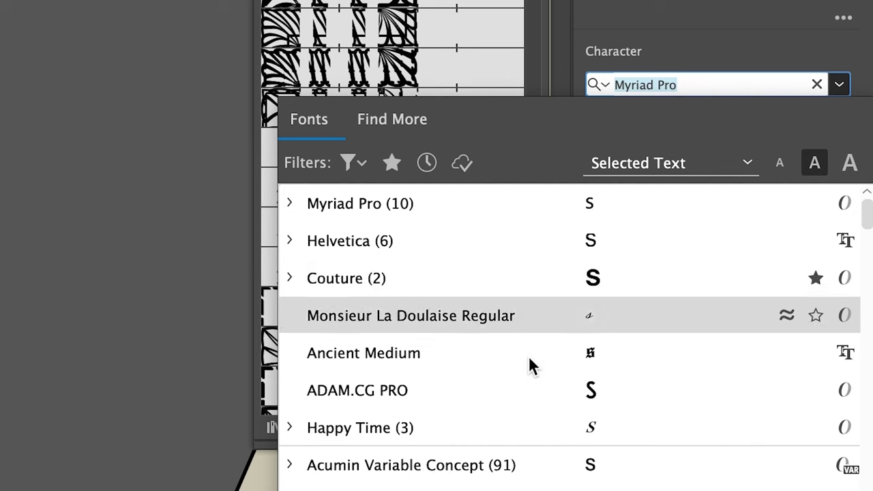
pyautogui.click(514, 317)
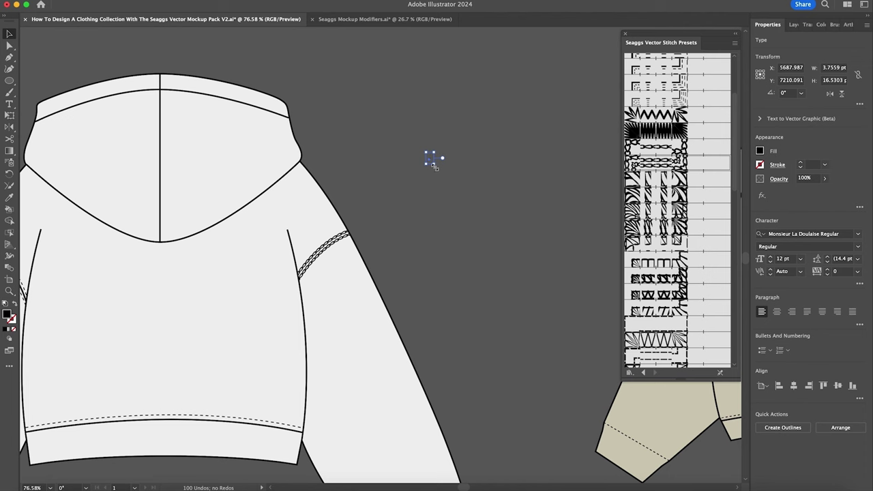
pyautogui.moveTo(435, 168); pyautogui.dragTo(534, 252)
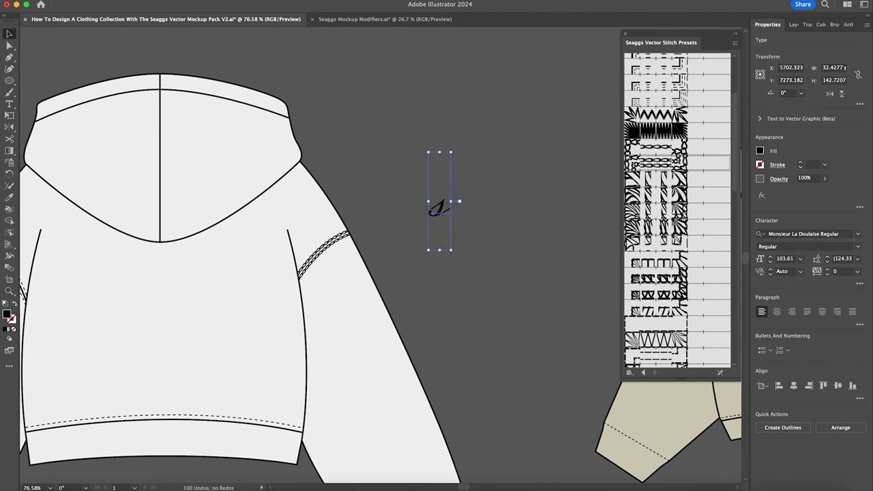
# Expand the script letter into vector outlines with Object and Fill included.
pyautogui.click(120, 1)
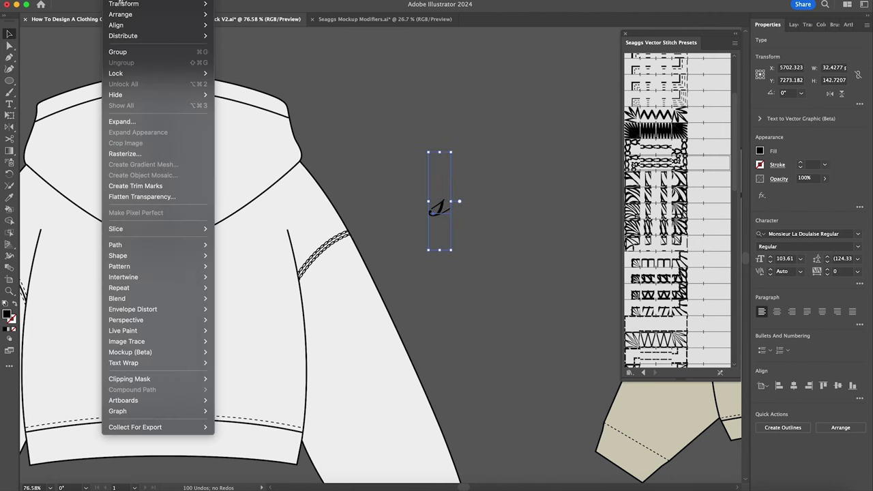
pyautogui.click(169, 123)
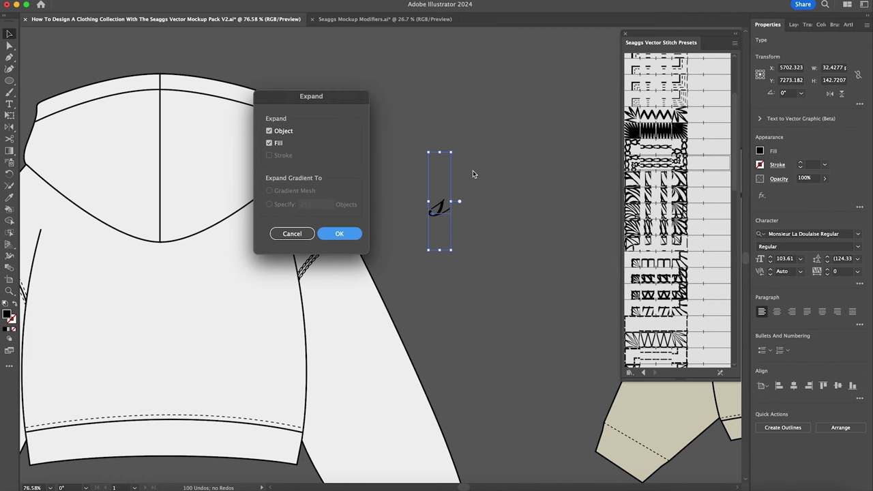
pyautogui.press('Return')
pyautogui.hotkey('ctrl', 'h')
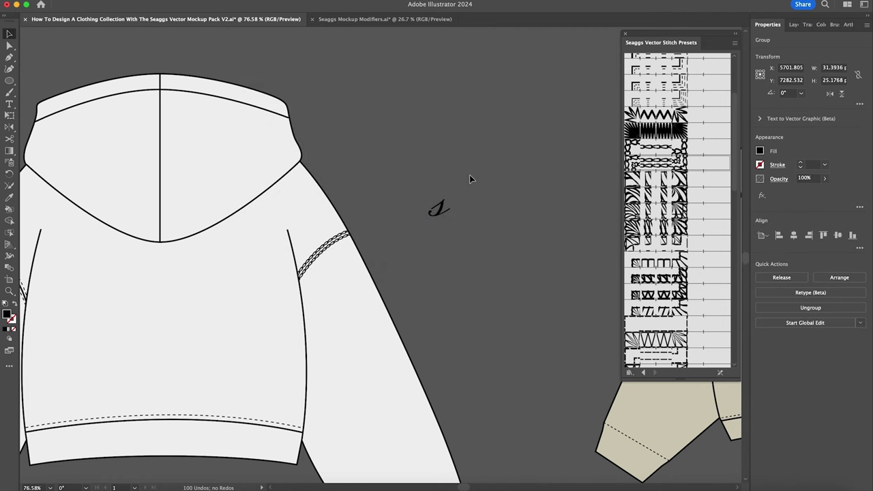
# Enlarge the expanded letter to about 224 by 180 pt.
pyautogui.press('z')
pyautogui.moveTo(431, 211); pyautogui.dragTo(553, 212)
pyautogui.press('v')
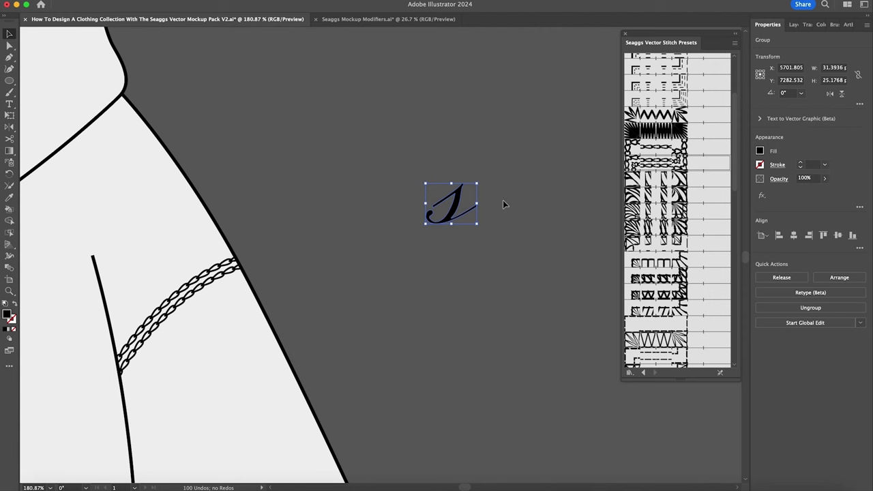
pyautogui.press('z')
pyautogui.moveTo(449, 206); pyautogui.dragTo(357, 206)
pyautogui.press('v')
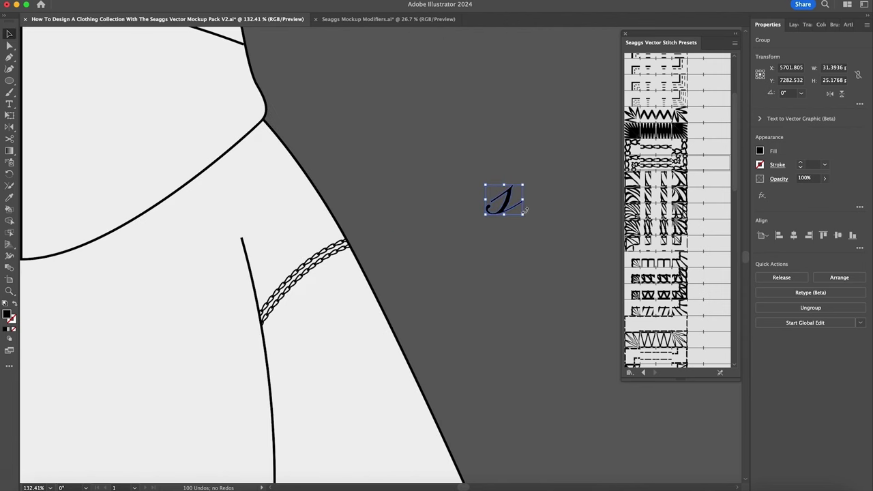
pyautogui.moveTo(523, 214); pyautogui.dragTo(649, 308)
# Apply a stitch preset brush with a solid seam line and dashed stitching on both sides to the letter's outline.
pyautogui.hscroll(4, 529, 230)
pyautogui.hscroll(1, 529, 231)
pyautogui.scroll(-5, 664, 286)
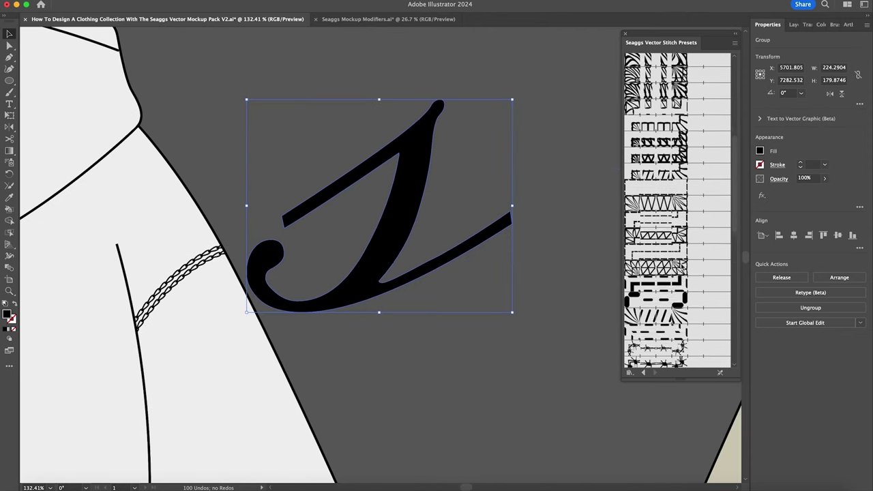
pyautogui.click(663, 277)
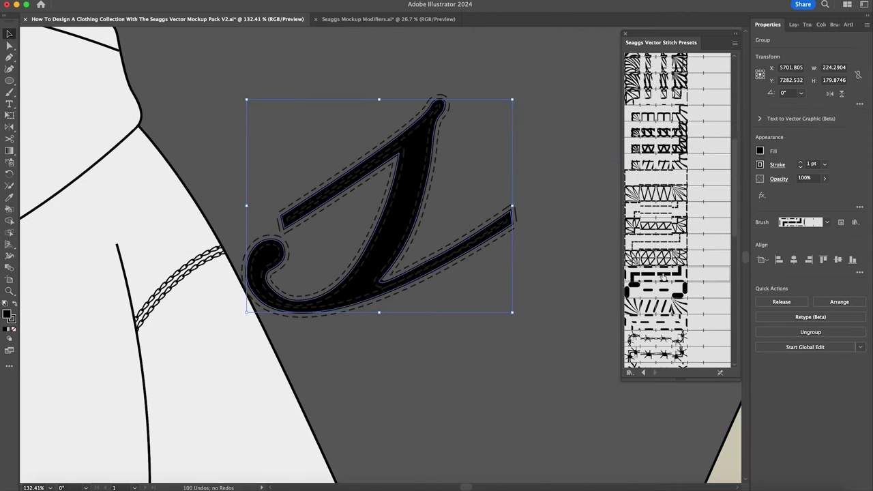
# Change the letter's fill colour to a light khaki beige.
pyautogui.doubleClick(7, 315)
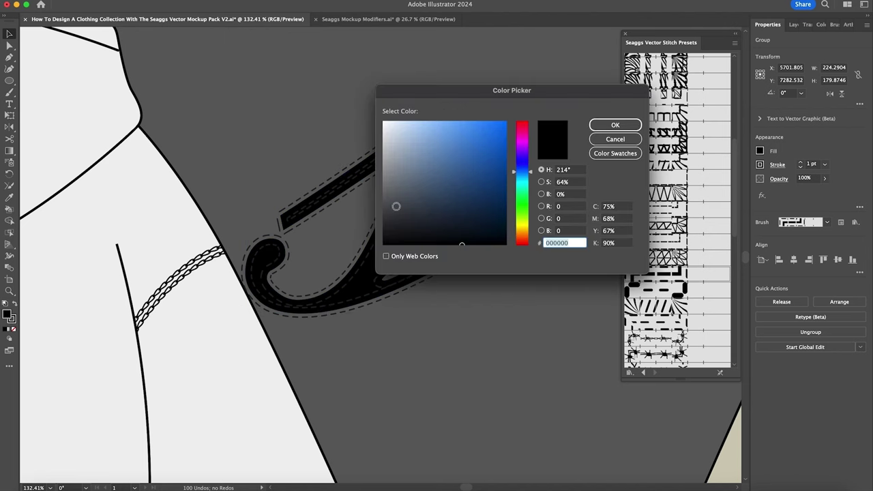
pyautogui.click(401, 123)
pyautogui.click(404, 153)
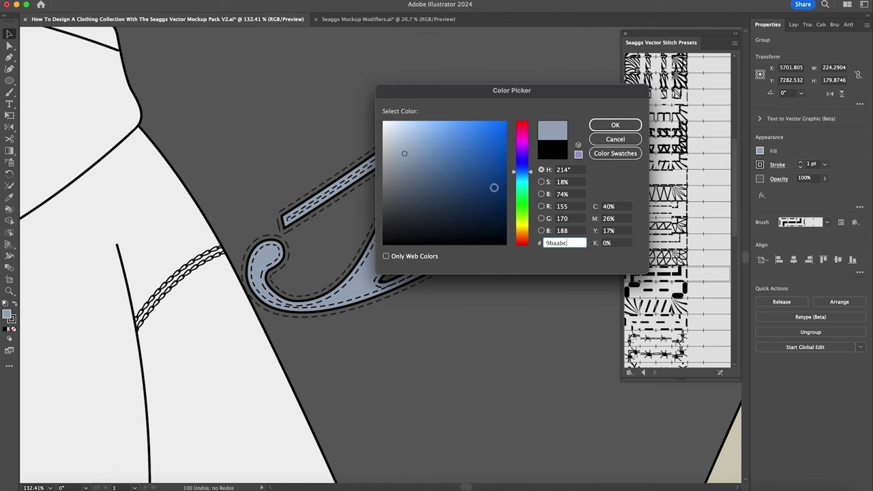
pyautogui.click(523, 227)
pyautogui.click(423, 169)
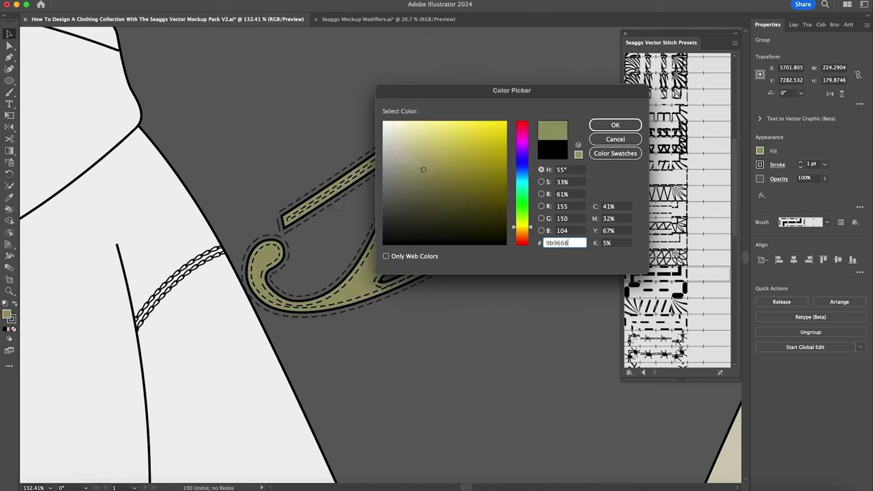
pyautogui.click(402, 147)
pyautogui.click(602, 127)
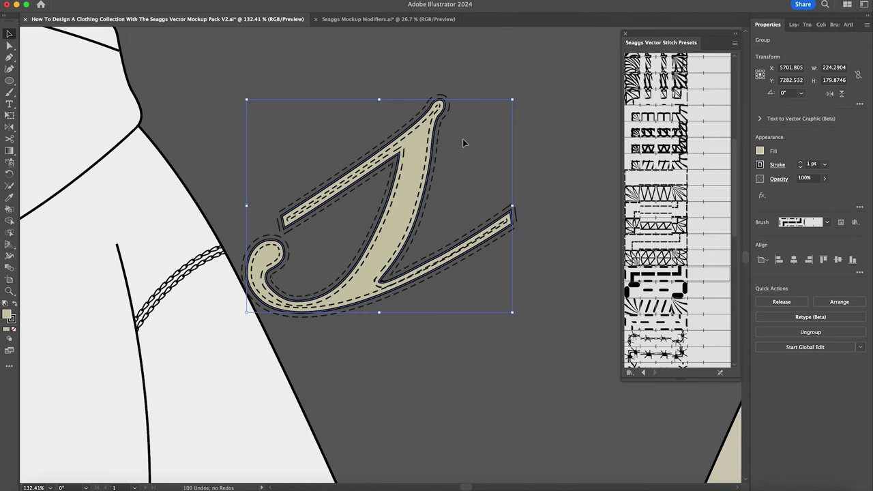
# Enlarge the stitched letter to about 363 by 291 pt and place it on the back of the white hoodie.
pyautogui.press('z')
pyautogui.moveTo(506, 218); pyautogui.dragTo(409, 226)
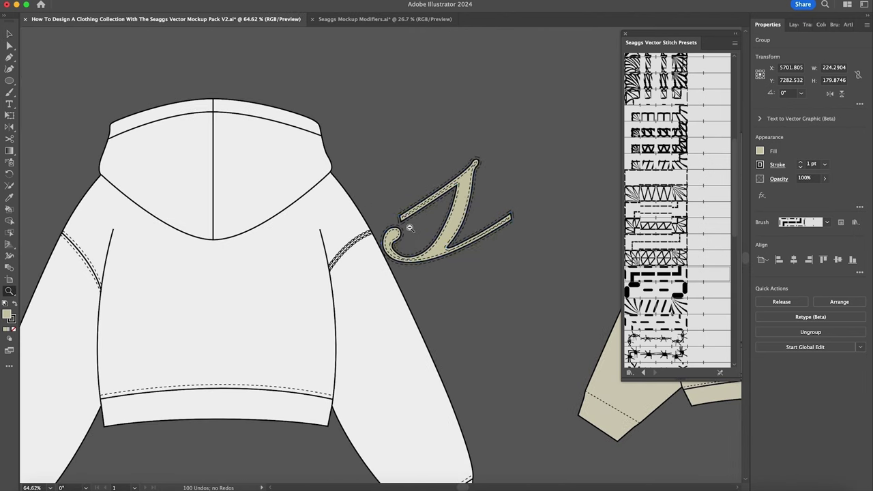
pyautogui.hscroll(-2, 409, 227)
pyautogui.press('v')
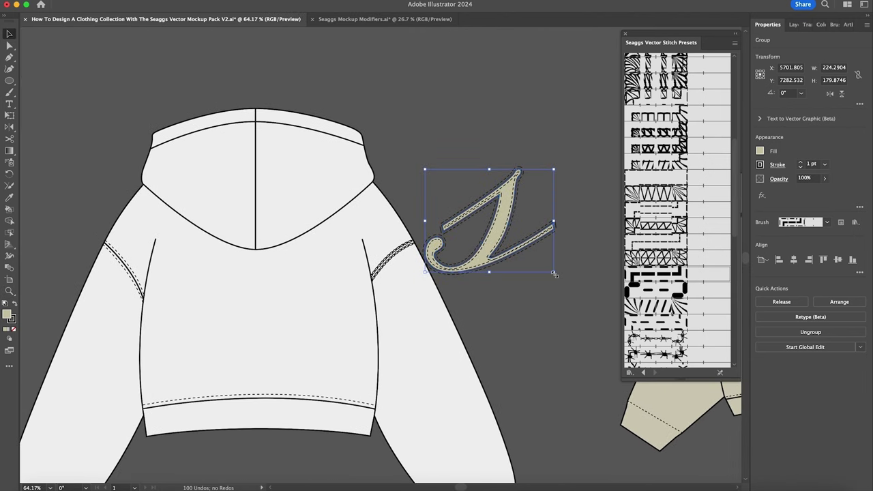
pyautogui.moveTo(554, 274); pyautogui.dragTo(593, 305)
pyautogui.moveTo(309, 335); pyautogui.dragTo(280, 302)
pyautogui.click(487, 193)
pyautogui.hscroll(-3, 327, 264)
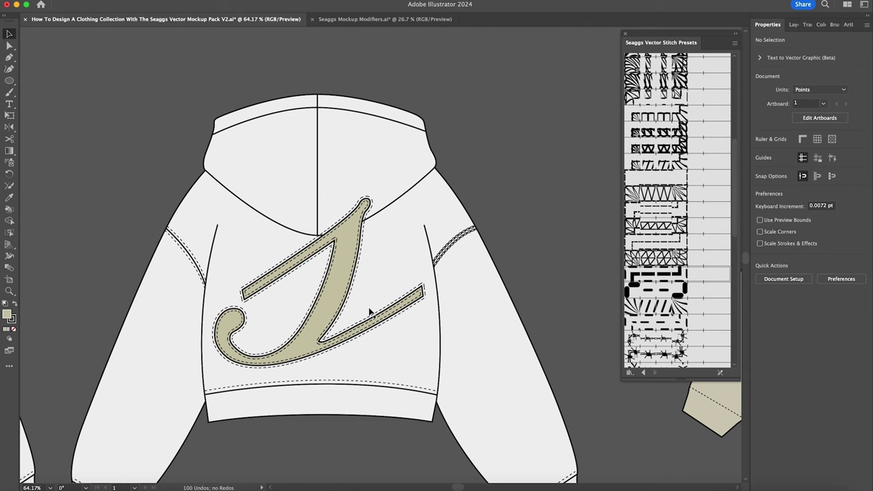
# Reduce the stroke weight of the letter's stitched outline to 0.75 pt.
pyautogui.scroll(5, 343, 314)
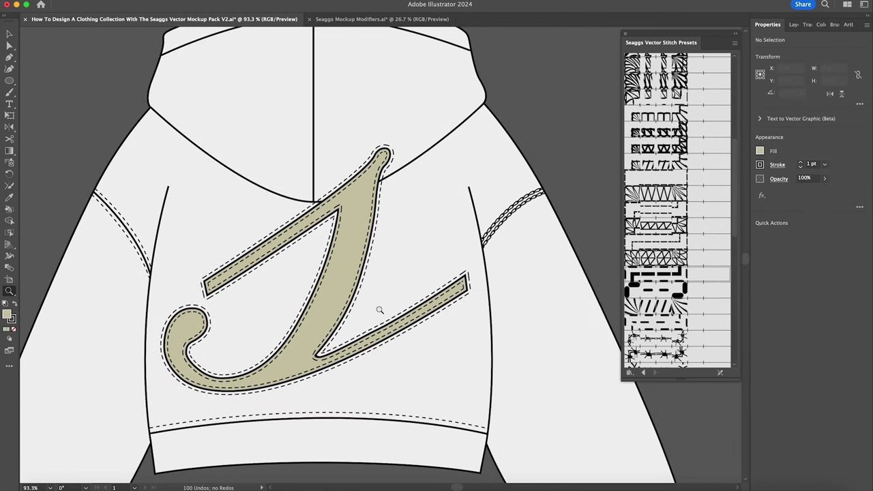
pyautogui.click(402, 318)
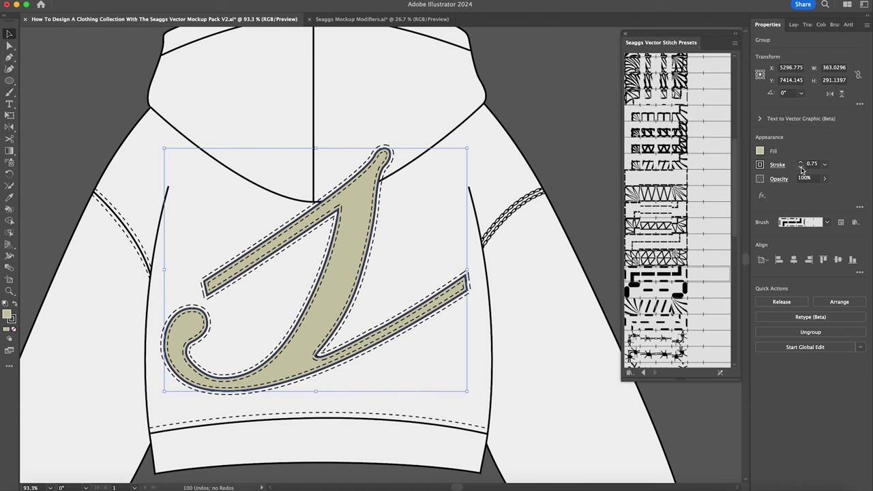
pyautogui.click(595, 186)
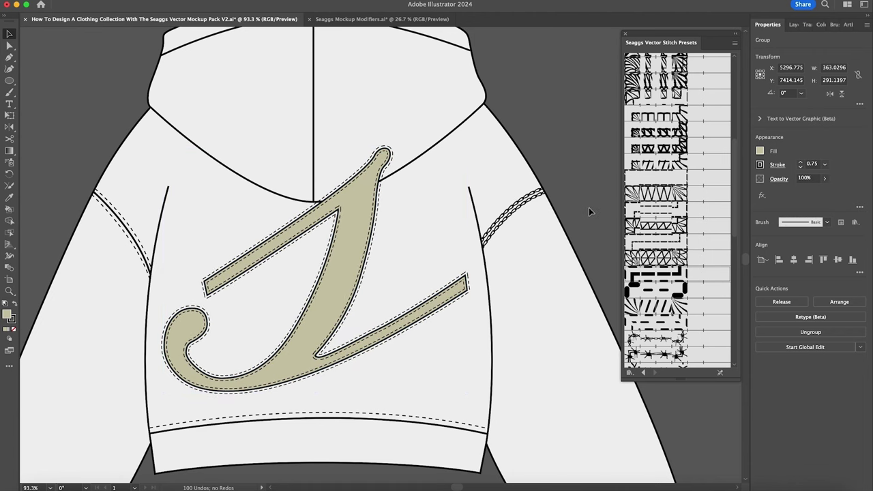
pyautogui.hscroll(-2, 589, 207)
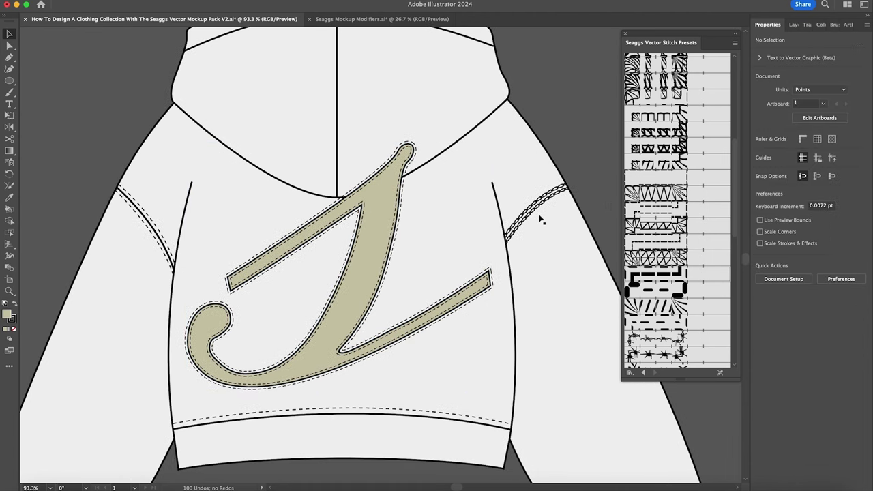
# Try several stitch presets on the letter, including Double Stitch Seam, and keep the seam brush with a single inner row of stitches.
pyautogui.click(402, 218)
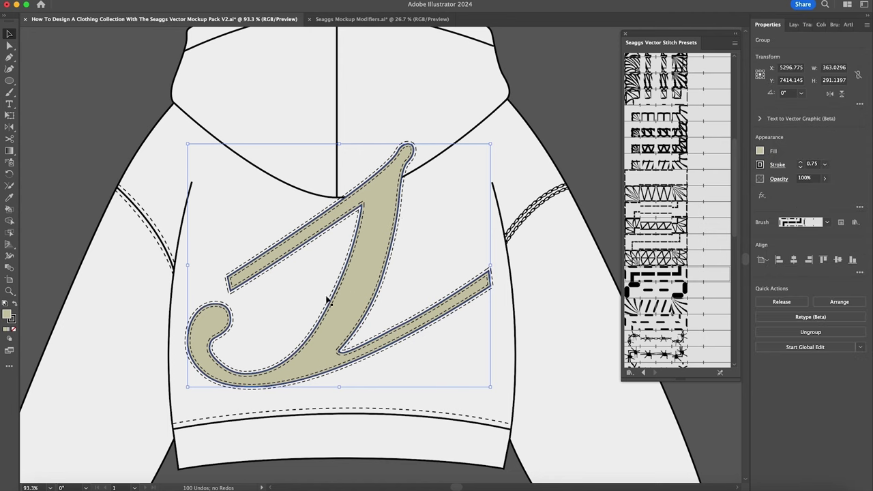
pyautogui.click(676, 293)
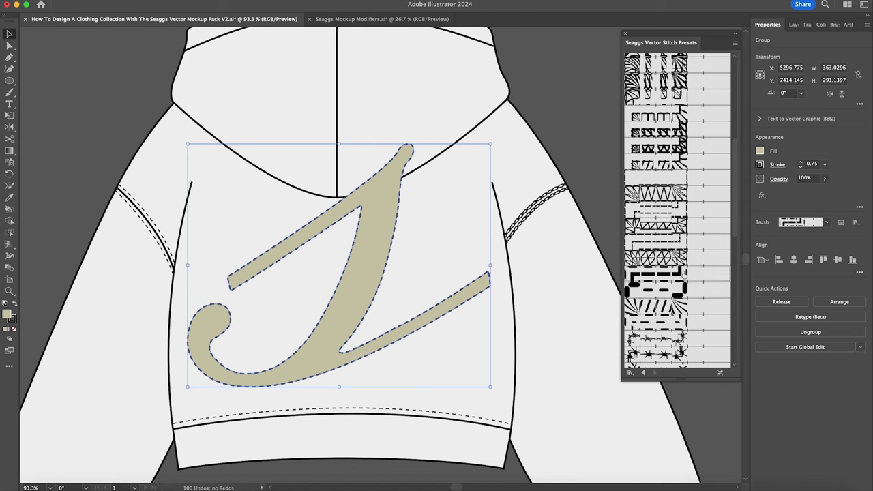
pyautogui.click(682, 274)
pyautogui.scroll(5, 680, 243)
pyautogui.scroll(3, 681, 242)
pyautogui.click(668, 163)
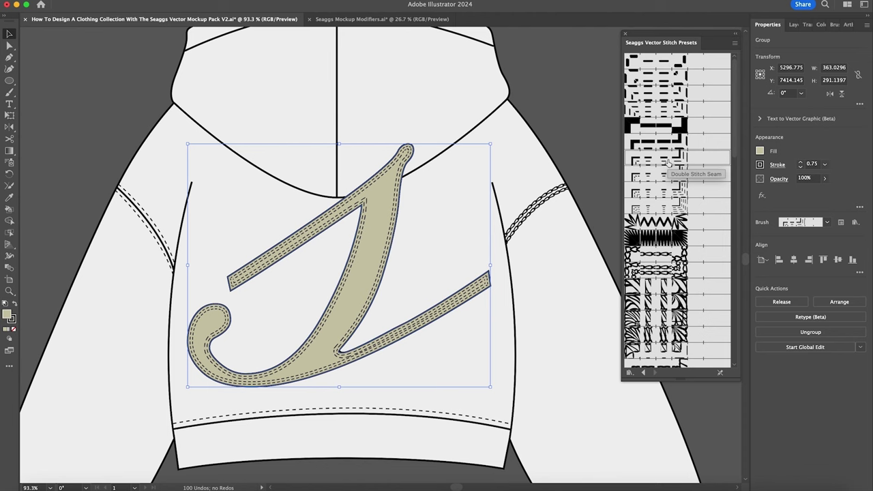
pyautogui.click(665, 175)
pyautogui.click(666, 150)
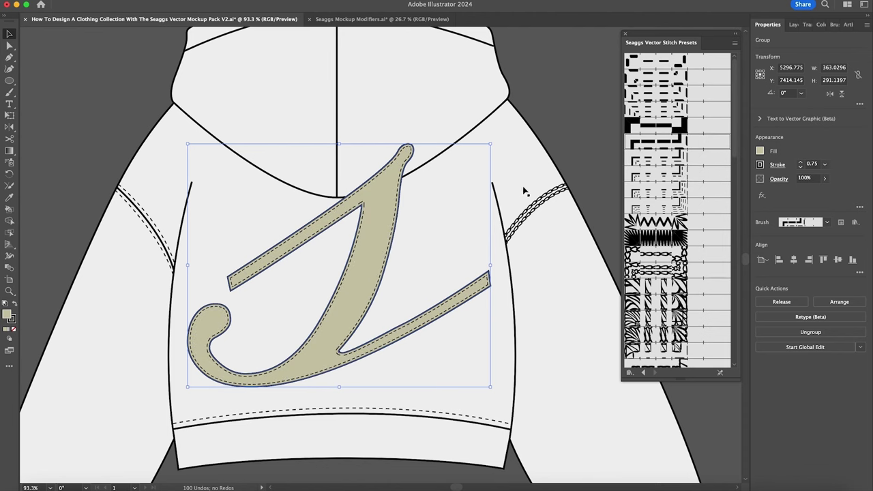
pyautogui.click(572, 144)
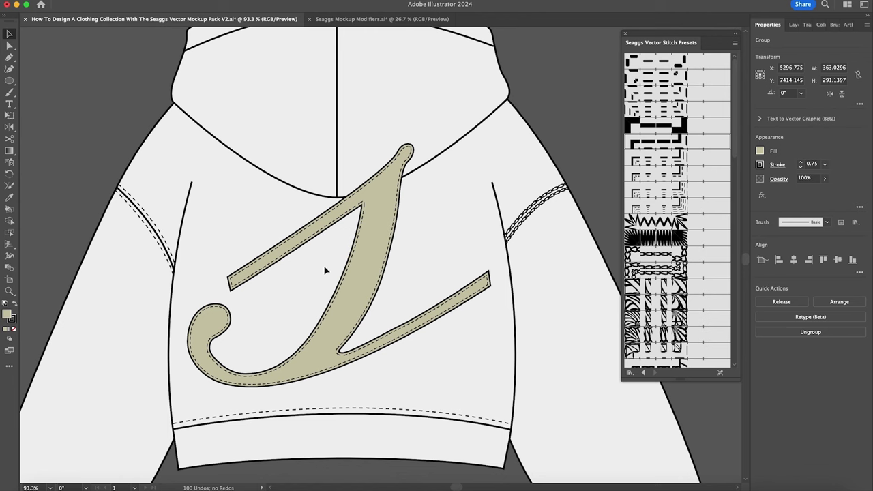
# Draw a closed Pen path around the part of the letter below the hood, following the hood's lower edge where they overlap.
pyautogui.press('p')
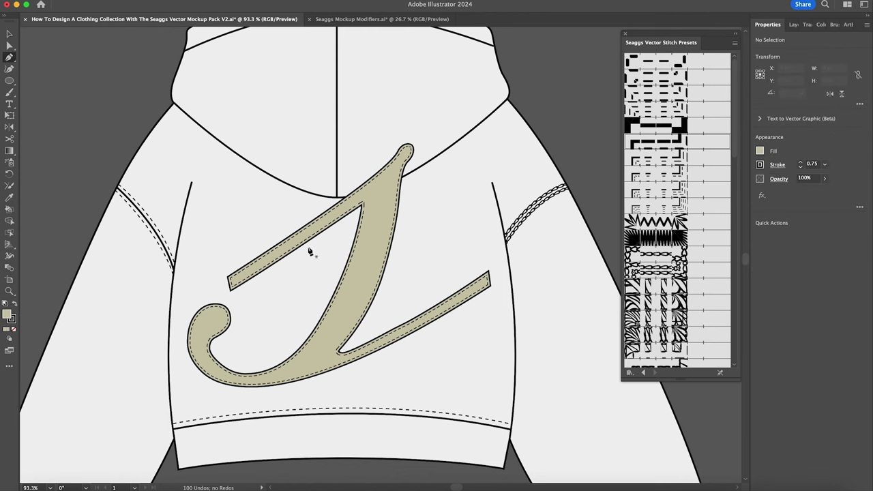
pyautogui.click(201, 394)
pyautogui.click(367, 395)
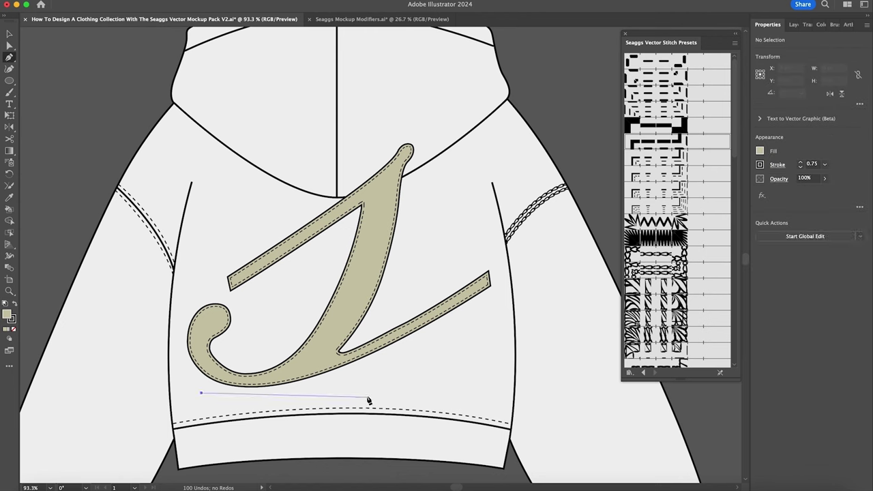
pyautogui.click(501, 294)
pyautogui.click(491, 224)
pyautogui.click(434, 160)
pyautogui.moveTo(332, 198); pyautogui.dragTo(284, 199)
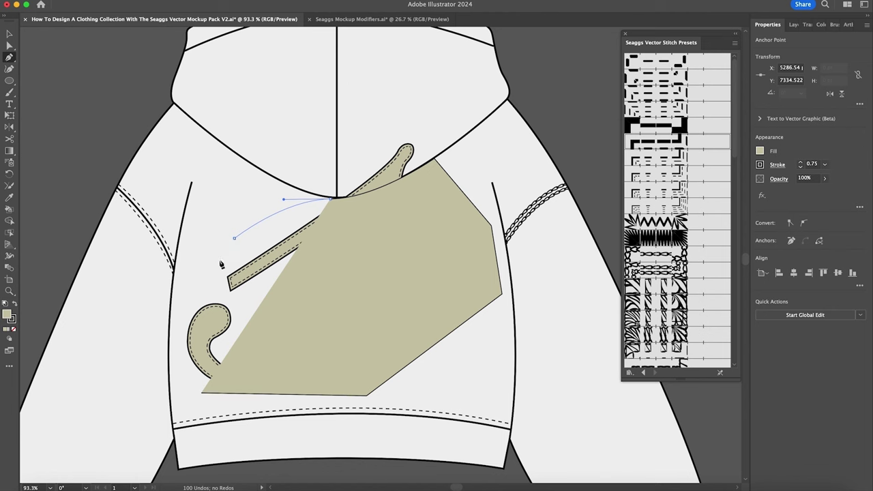
pyautogui.click(234, 238)
pyautogui.click(182, 314)
pyautogui.click(176, 385)
pyautogui.click(201, 392)
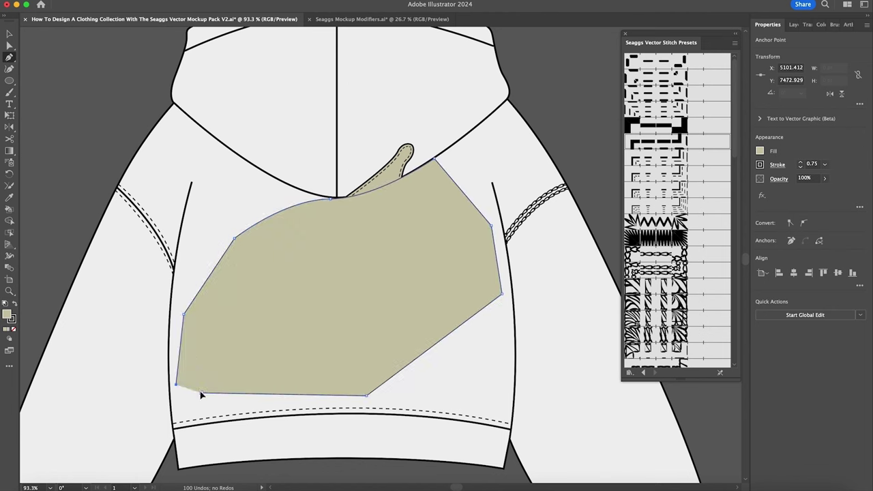
# Make a clipping mask from the drawn path and the stitched letter on the white hoodie's back, leaving nothing selected.
pyautogui.press('v')
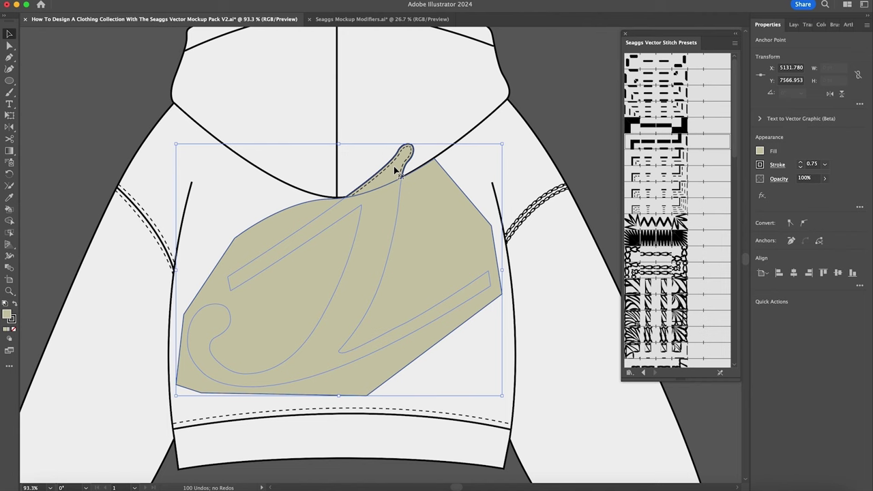
pyautogui.keyDown('shift'); pyautogui.click(396, 170); pyautogui.keyUp('shift')
pyautogui.press('super+7')
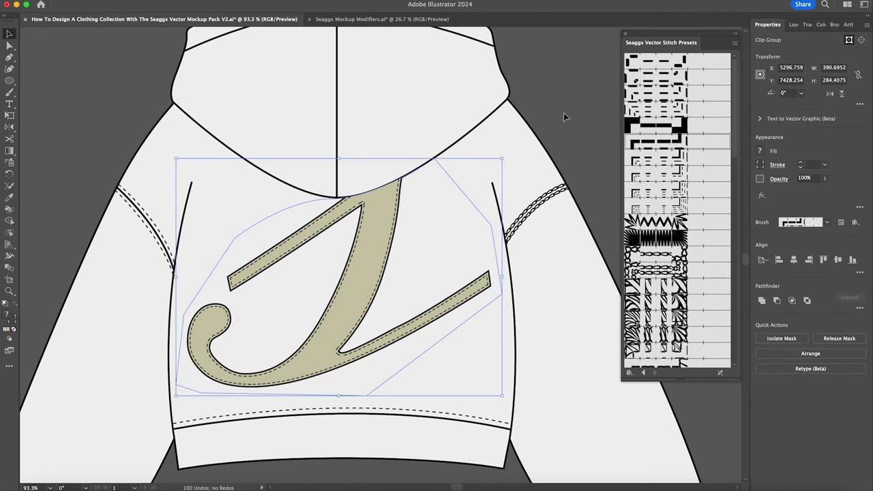
pyautogui.press('super+h')
pyautogui.press('z')
pyautogui.press('super+shift+a')
pyautogui.moveTo(375, 230); pyautogui.dragTo(349, 235)
pyautogui.keyDown('alt'); pyautogui.click(339, 236); pyautogui.keyUp('alt')
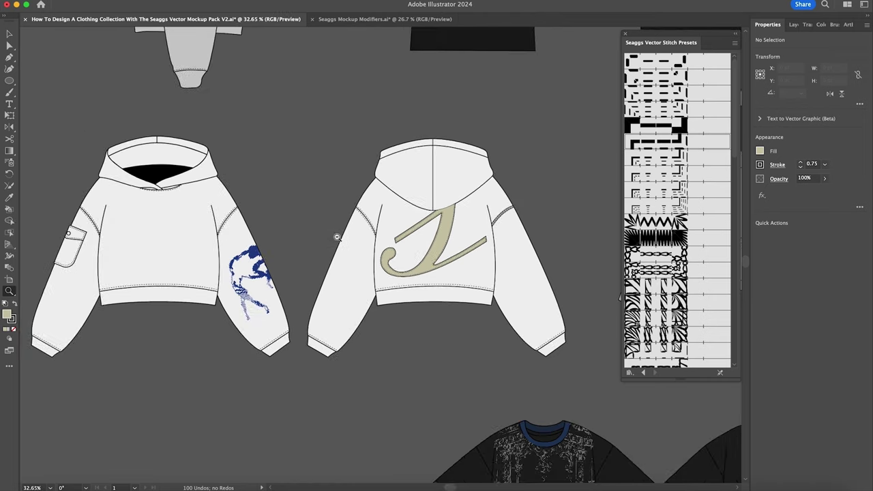
# Review the decorated garments, graphics and agenda spread across the canvas.
pyautogui.moveTo(475, 235); pyautogui.dragTo(400, 236)
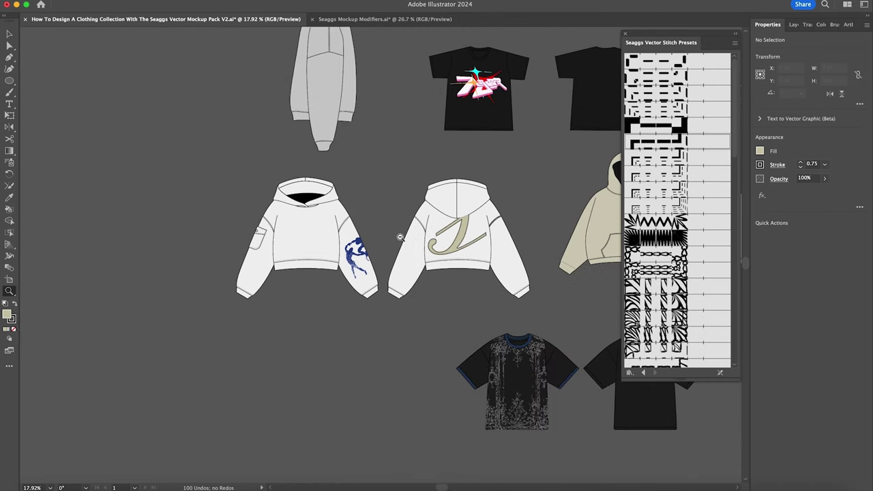
pyautogui.hscroll(3, 400, 237)
pyautogui.scroll(1, 399, 236)
pyautogui.hscroll(8, 394, 240)
pyautogui.scroll(2, 395, 240)
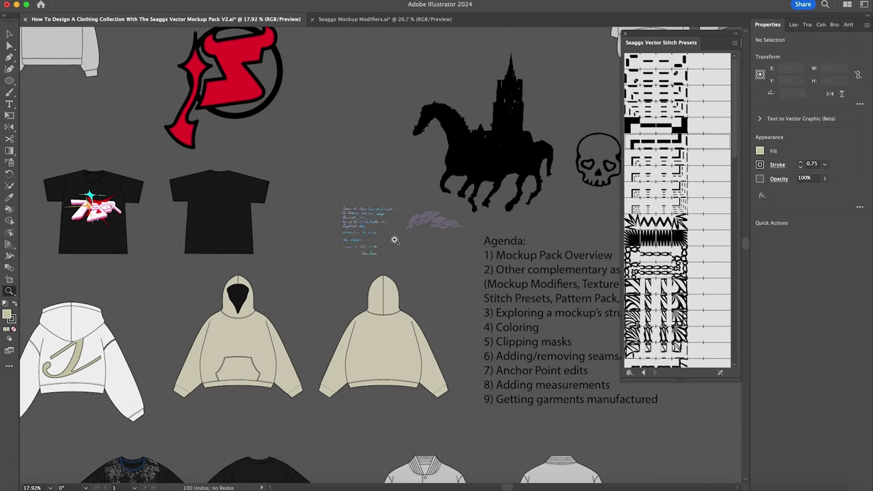
pyautogui.hscroll(3, 405, 243)
pyautogui.scroll(-1, 405, 242)
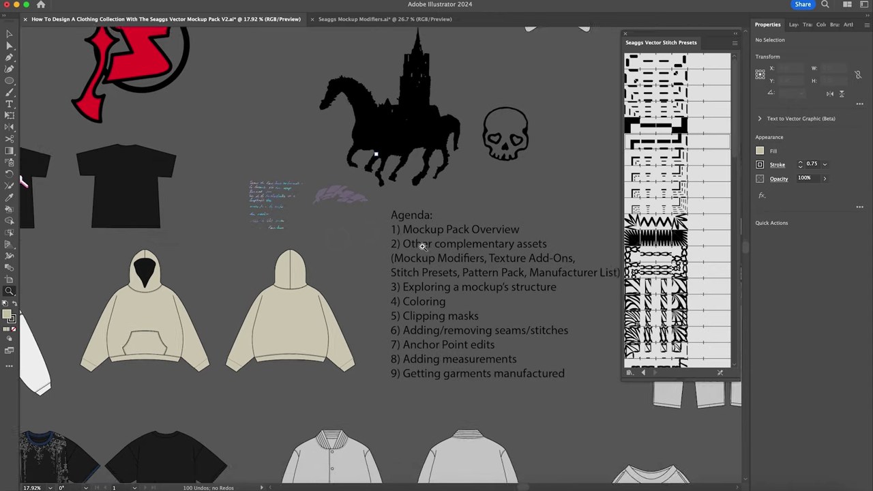
pyautogui.hscroll(-10, 314, 344)
pyautogui.scroll(4, 314, 344)
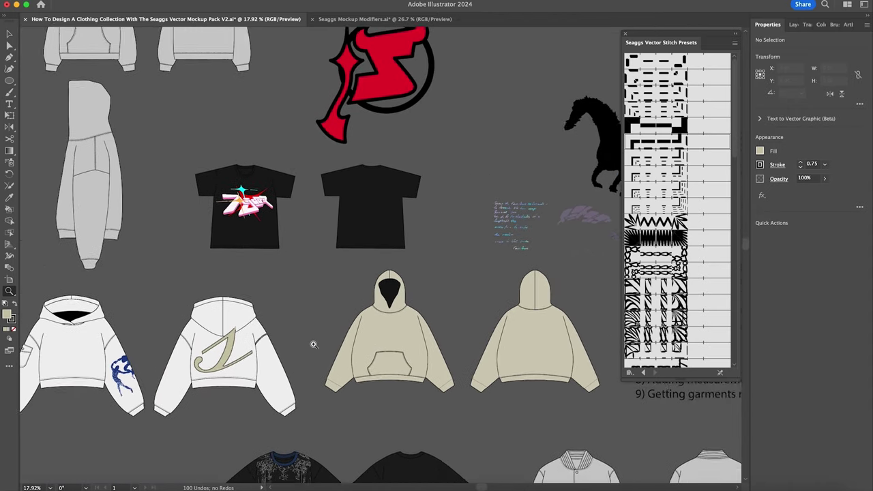
pyautogui.hscroll(-2, 313, 344)
pyautogui.scroll(4, 313, 344)
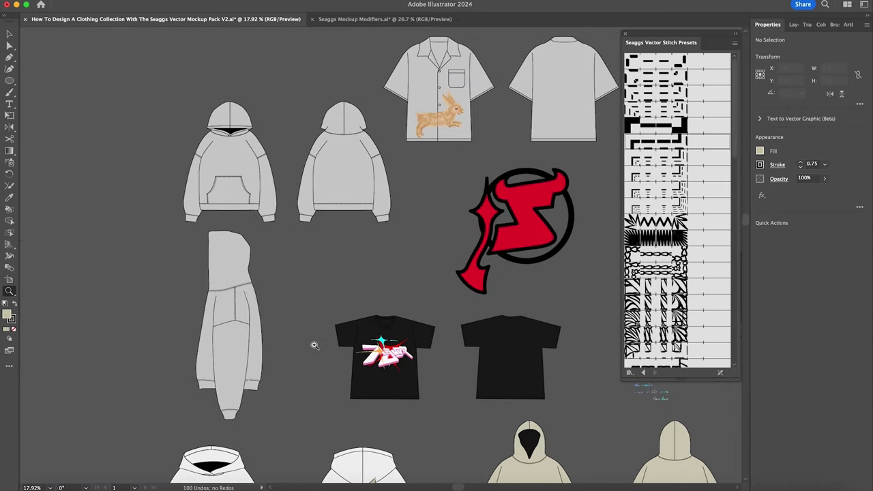
# Scale the grey hoodie's front and back views down to a tiny fraction of their size, without scaling the strokes.
pyautogui.moveTo(239, 269); pyautogui.dragTo(373, 240)
pyautogui.hscroll(-3, 373, 240)
pyautogui.scroll(1, 373, 239)
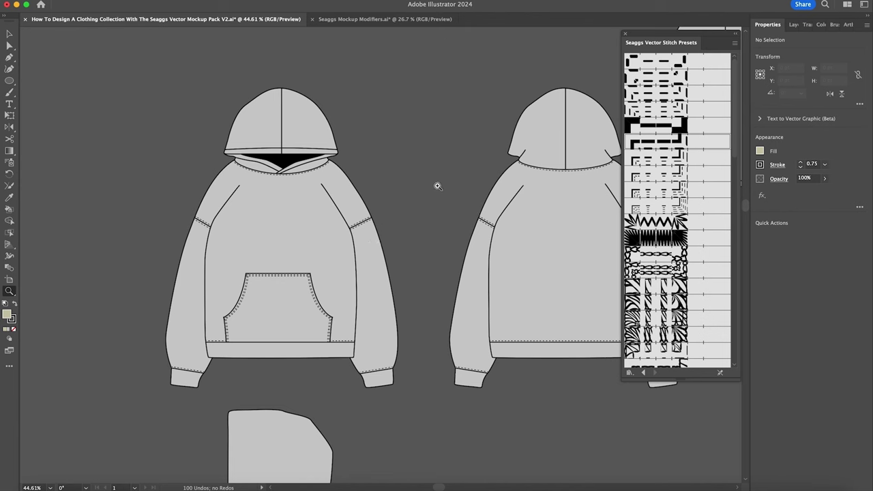
pyautogui.press('v')
pyautogui.click(349, 206)
pyautogui.moveTo(166, 388); pyautogui.dragTo(579, 241)
pyautogui.click(472, 220)
pyautogui.press('z')
pyautogui.moveTo(464, 238); pyautogui.dragTo(617, 241)
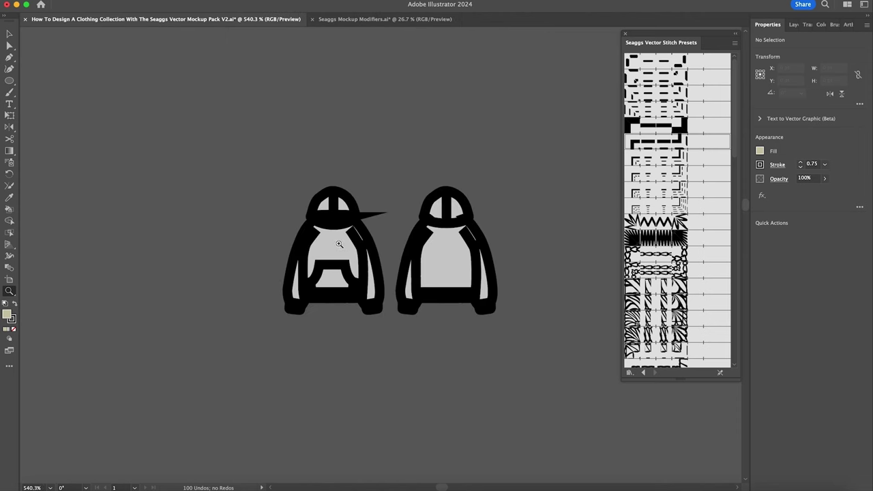
# Examine how thick the outlines and seams look on the shrunken hoodie, both close up and from a distance.
pyautogui.moveTo(339, 244); pyautogui.dragTo(513, 266)
pyautogui.moveTo(415, 244); pyautogui.dragTo(574, 244)
pyautogui.moveTo(371, 263); pyautogui.dragTo(576, 263)
pyautogui.moveTo(283, 304); pyautogui.dragTo(104, 352)
pyautogui.moveTo(354, 317); pyautogui.dragTo(149, 337)
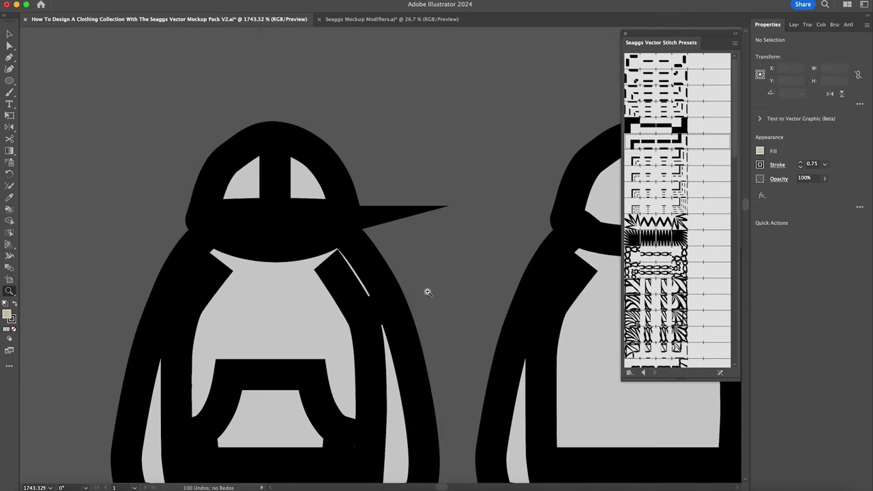
pyautogui.moveTo(428, 292); pyautogui.dragTo(322, 292)
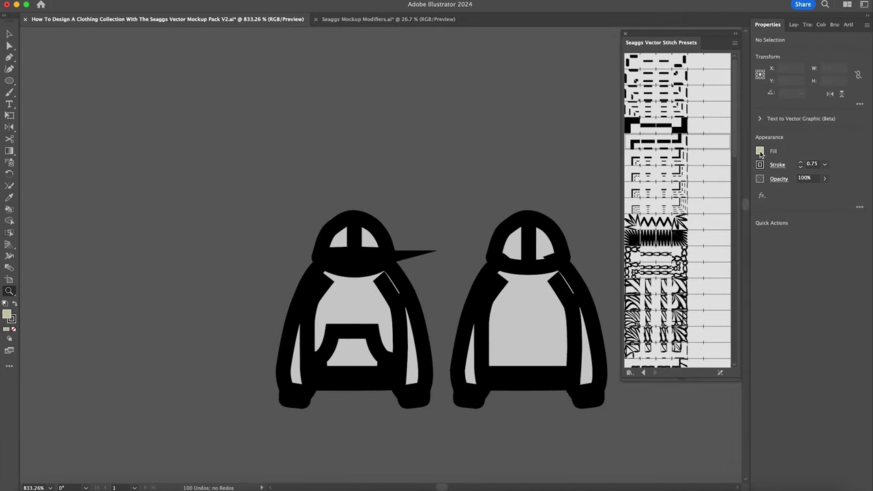
pyautogui.moveTo(500, 250); pyautogui.dragTo(413, 250)
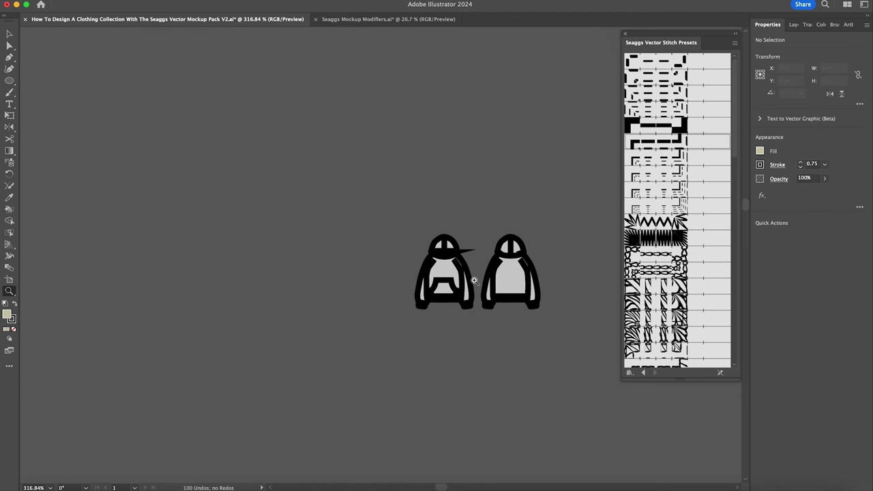
pyautogui.moveTo(548, 253); pyautogui.dragTo(427, 254)
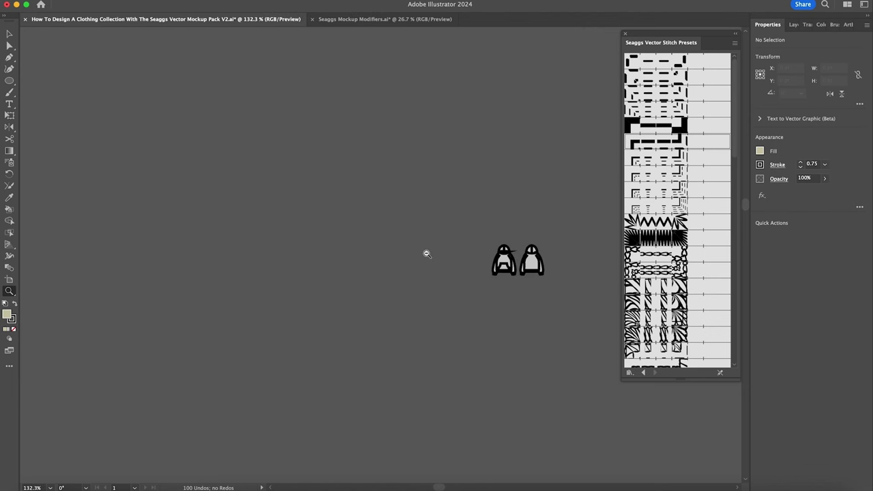
# Undo the hoodie's scaling and locate the Expand Appearance command for the selected mockup without applying it.
pyautogui.hotkey('ctrl', 'z')
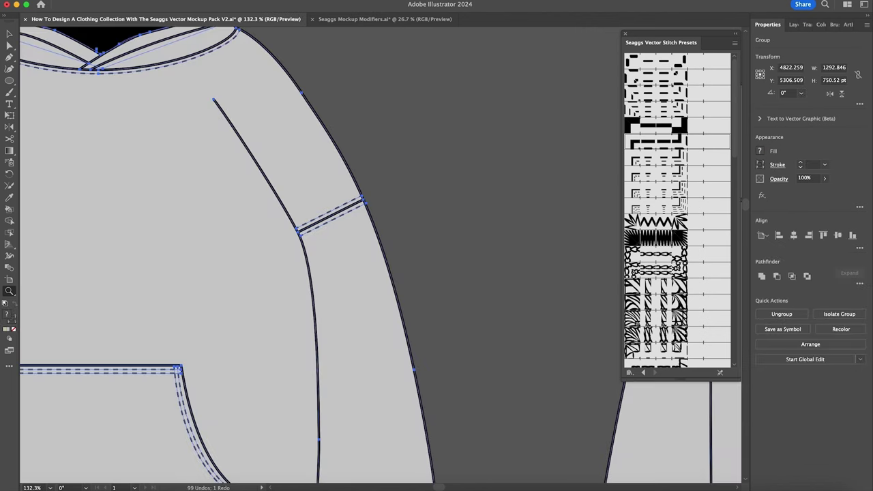
pyautogui.click(116, 1)
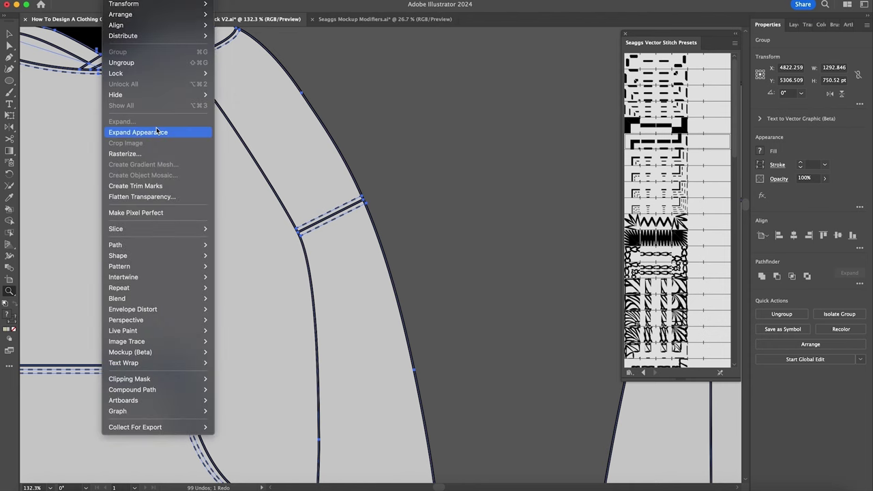
pyautogui.click(392, 208)
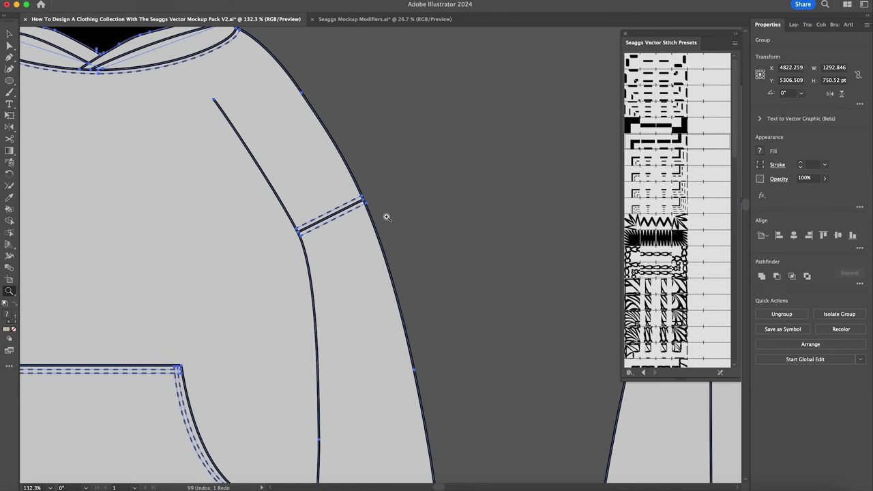
pyautogui.click(434, 238)
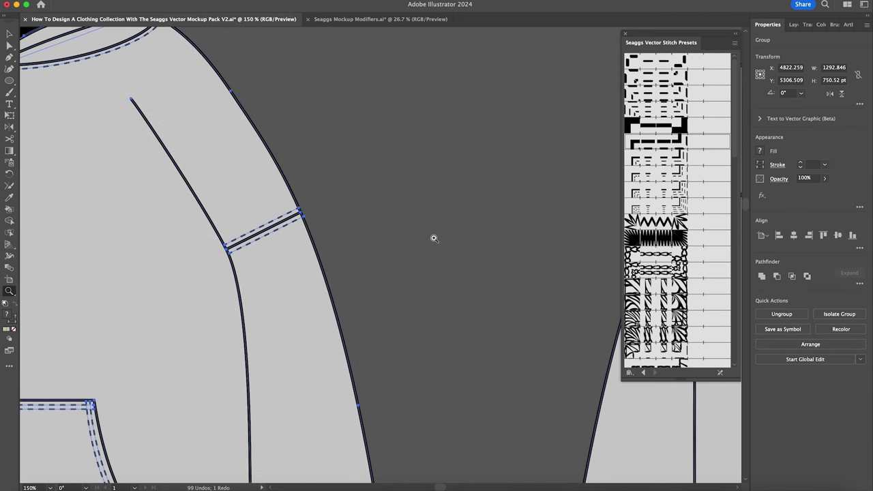
pyautogui.moveTo(485, 243); pyautogui.dragTo(353, 245)
pyautogui.click(466, 235)
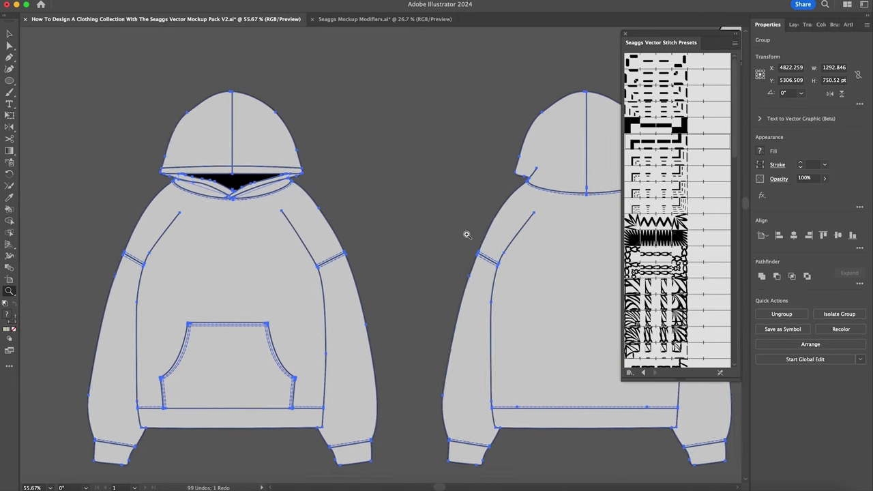
pyautogui.hscroll(5, 467, 235)
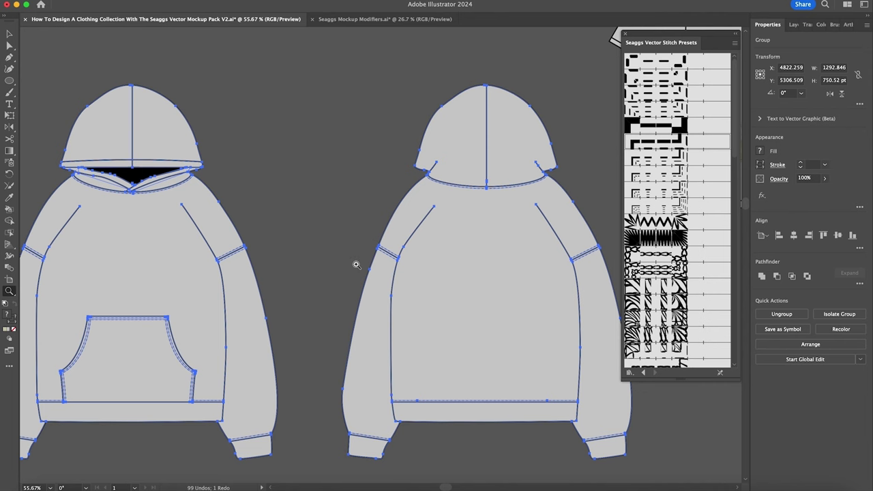
pyautogui.moveTo(354, 265); pyautogui.dragTo(317, 265)
pyautogui.hscroll(-3, 317, 264)
pyautogui.press('v')
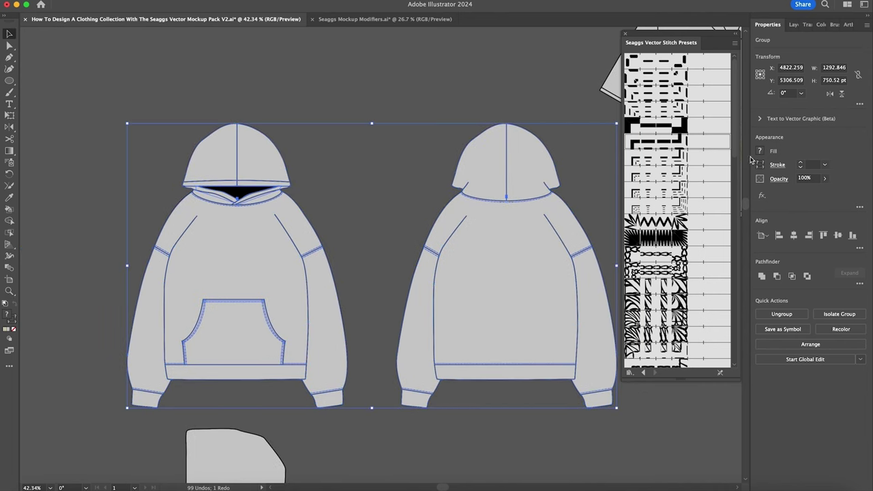
pyautogui.click(354, 238)
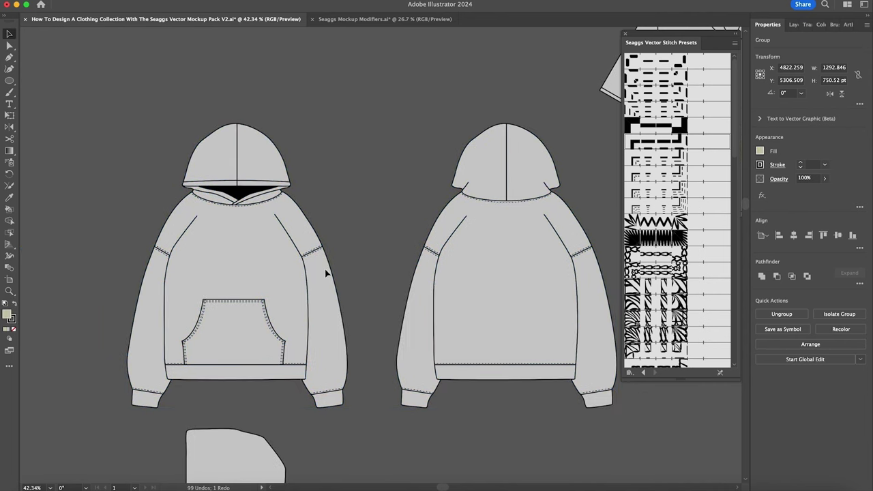
# Set the stroke weight of one side seam on the grey hoodie's front to 0.5 pt.
pyautogui.keyDown('super'); pyautogui.click(306, 279); pyautogui.keyUp('super')
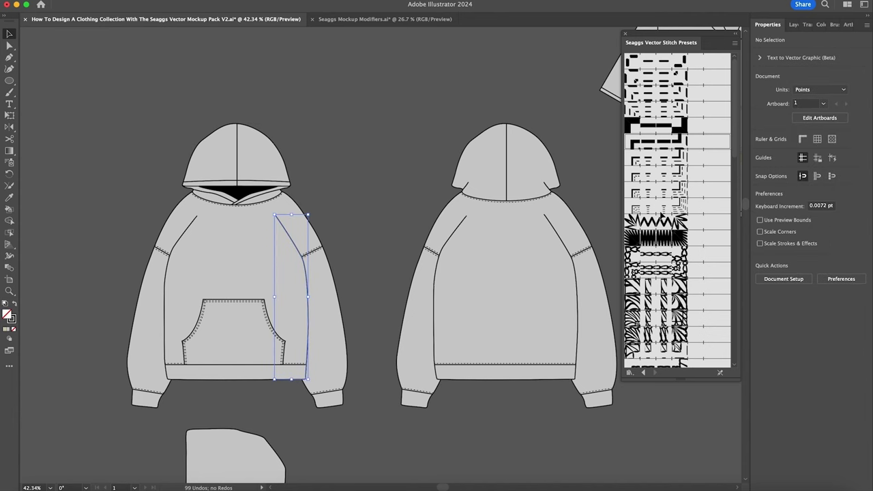
pyautogui.click(803, 169)
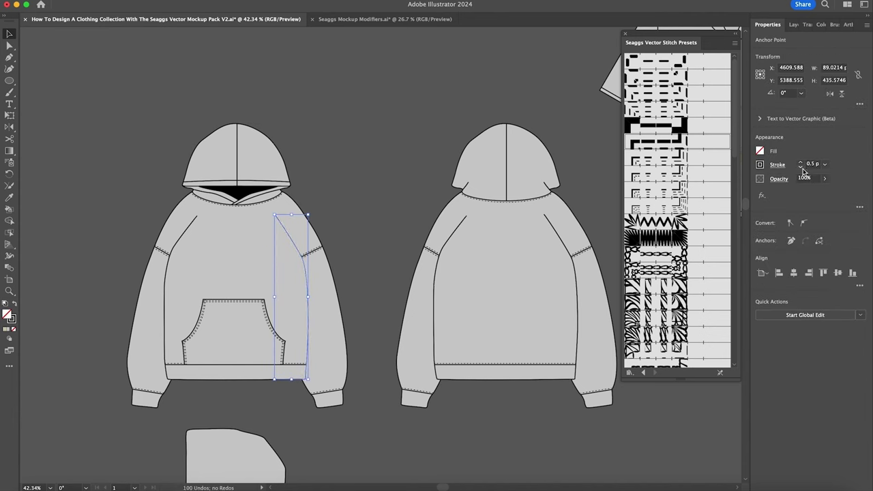
pyautogui.click(412, 212)
pyautogui.press('z')
pyautogui.moveTo(275, 241)
pyautogui.mouseDown()
pyautogui.moveTo(479, 243)
pyautogui.moveTo(329, 267)
pyautogui.moveTo(270, 242)
pyautogui.mouseUp()
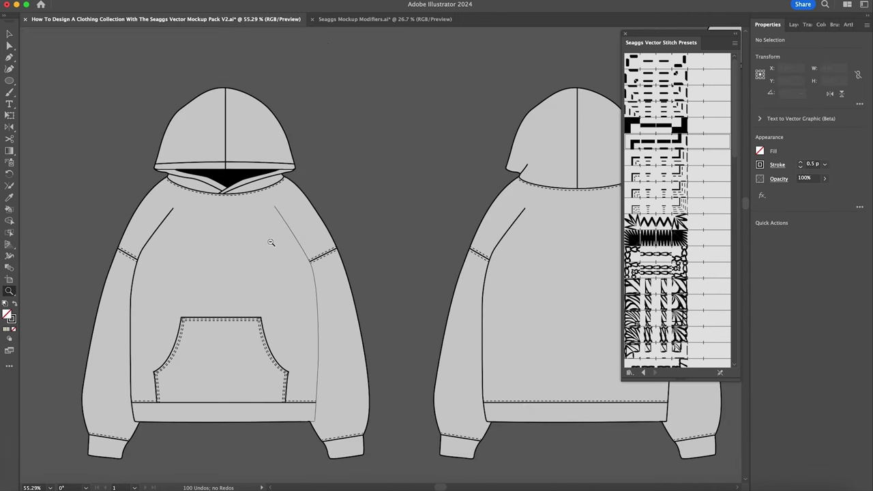
# Undo the side seam's stroke weight change and clear the selection.
pyautogui.press('super+z')
pyautogui.press('super+z')
pyautogui.press('super+z')
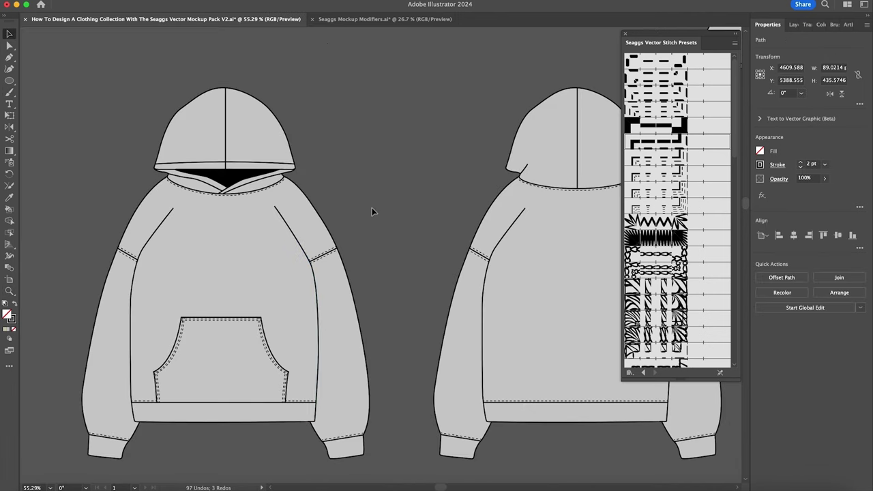
pyautogui.hscroll(-2, 372, 211)
pyautogui.scroll(-1, 372, 212)
pyautogui.press('super+shift+a')
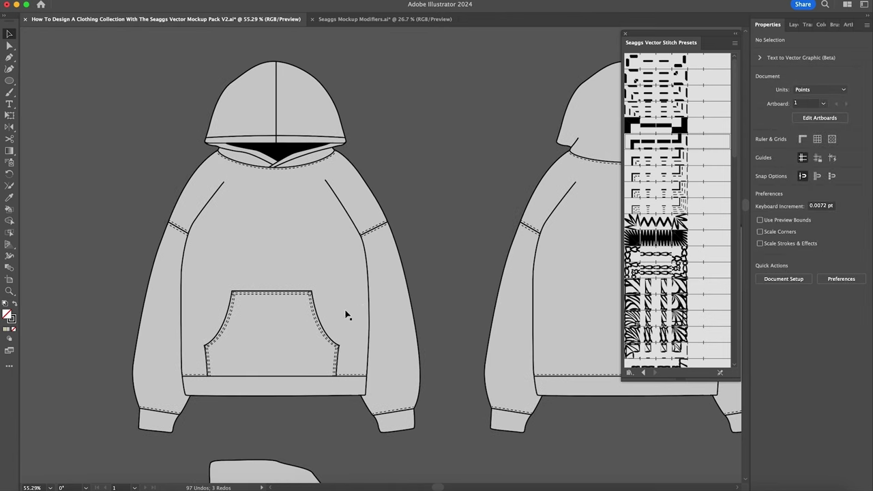
# Draw a straight horizontal Pen line about 223 pt long between the grey hoodie's front and back views.
pyautogui.press('p')
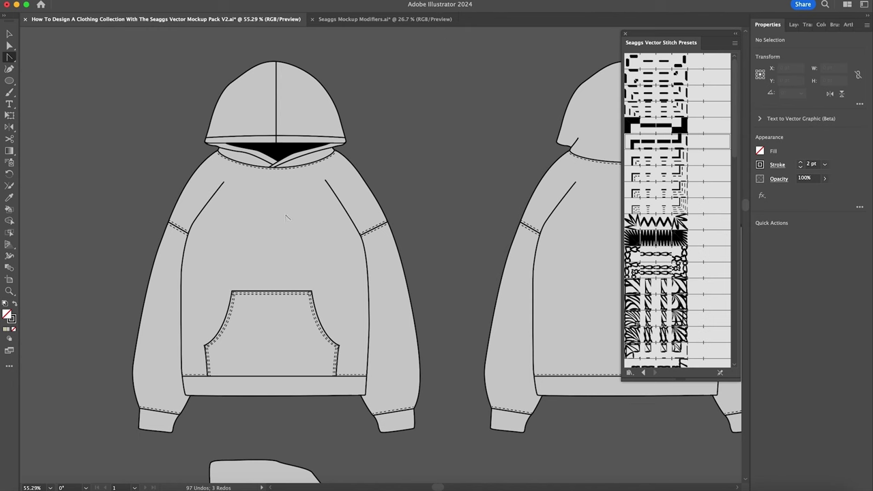
pyautogui.press('p')
pyautogui.click(372, 157)
pyautogui.click(482, 158)
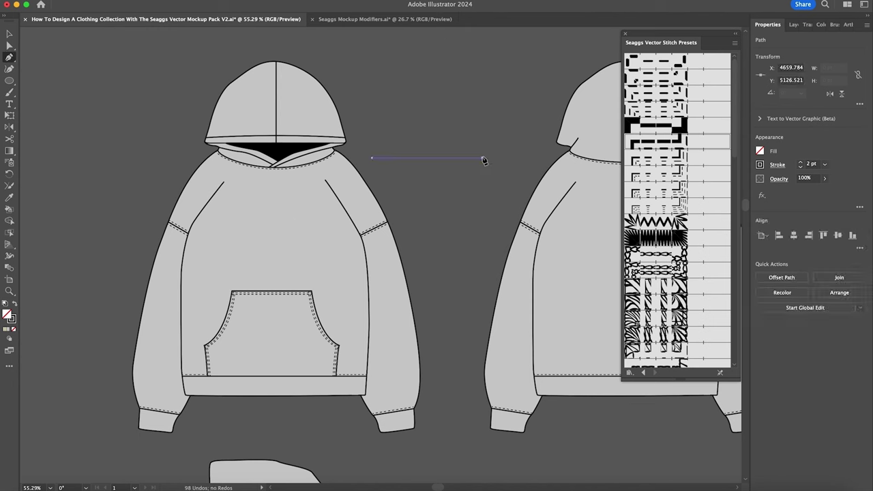
pyautogui.press('v')
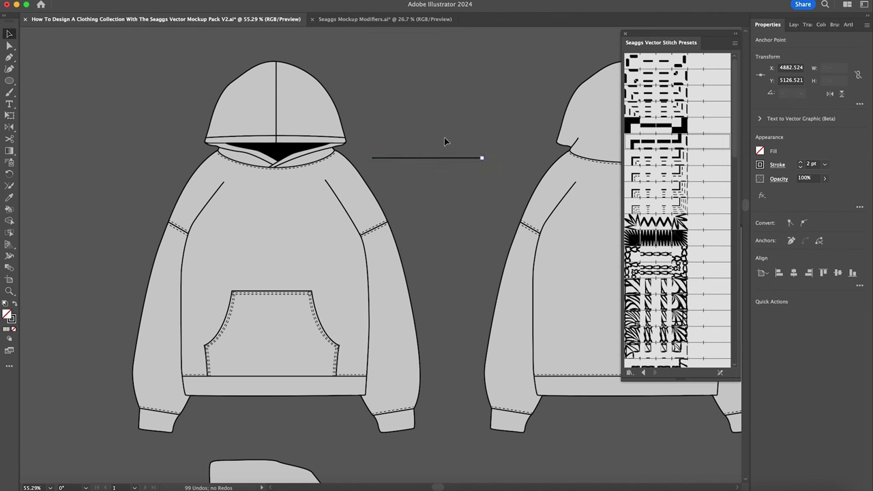
# Reshape the straight Pen line into a curve with the Anchor Point tool.
pyautogui.click(444, 137)
pyautogui.hotkey('shift', 'c')
pyautogui.moveTo(431, 162); pyautogui.dragTo(542, 218)
pyautogui.moveTo(447, 188); pyautogui.dragTo(448, 188)
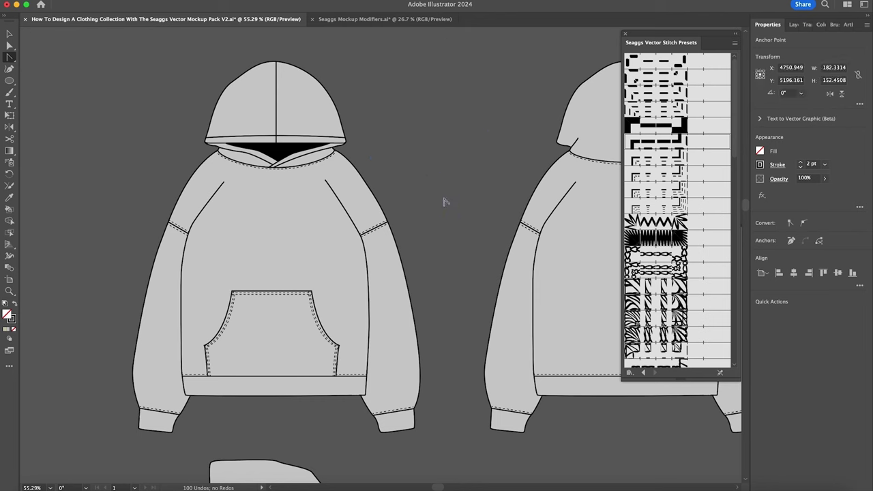
pyautogui.keyDown('super'); pyautogui.click(416, 246); pyautogui.keyUp('super')
# Ungroup the front view of the grey hoodie and clear the selection.
pyautogui.hscroll(-2, 417, 246)
pyautogui.press('z')
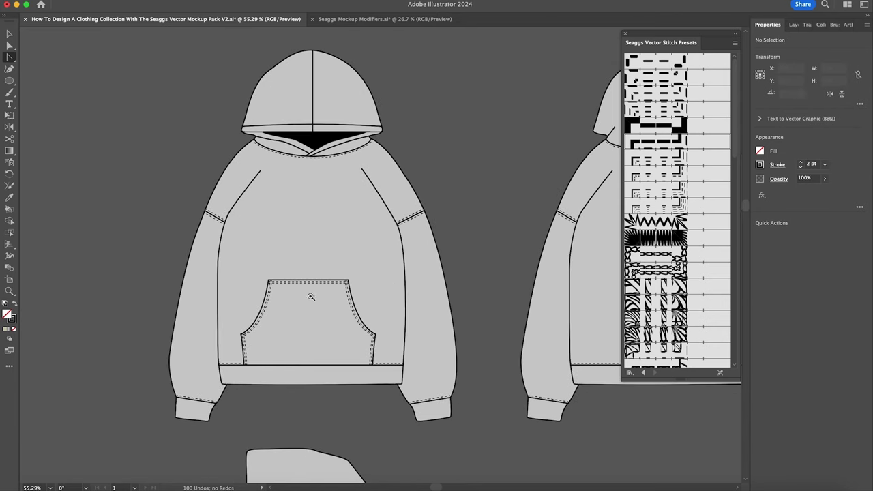
pyautogui.moveTo(312, 296); pyautogui.dragTo(374, 296)
pyautogui.press('v')
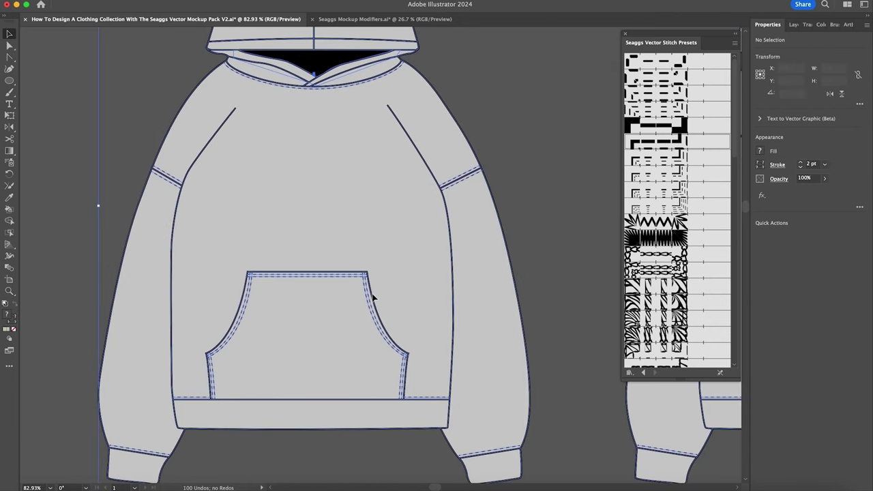
pyautogui.click(374, 298)
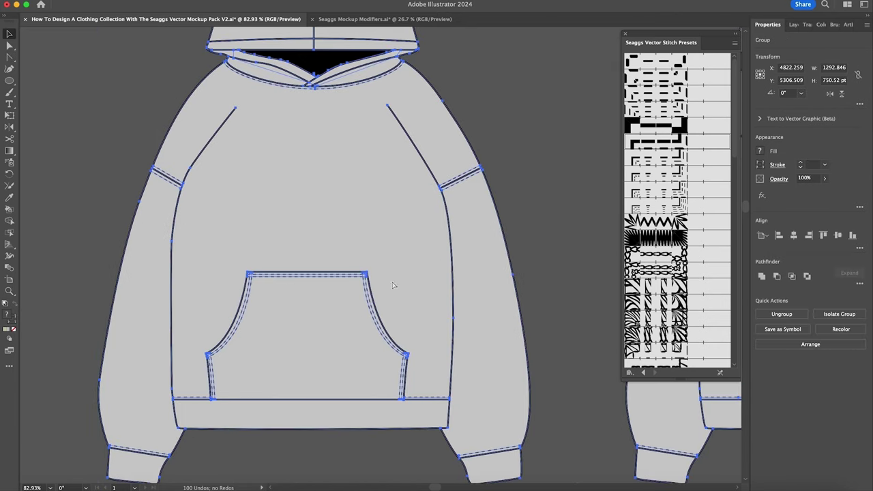
pyautogui.press('super+shift+a')
# Stretch the hoodie's front pocket outline together with its stitch lines upward to a height of about 380 pt.
pyautogui.click(311, 273)
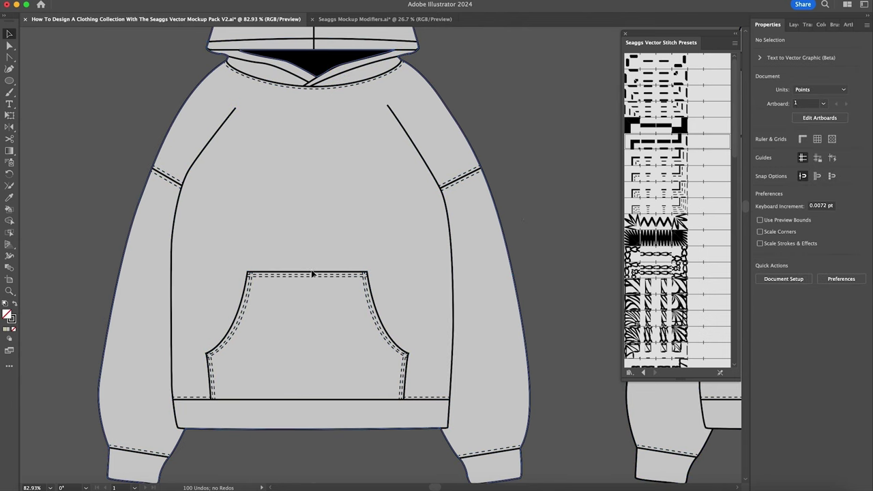
pyautogui.click(308, 273)
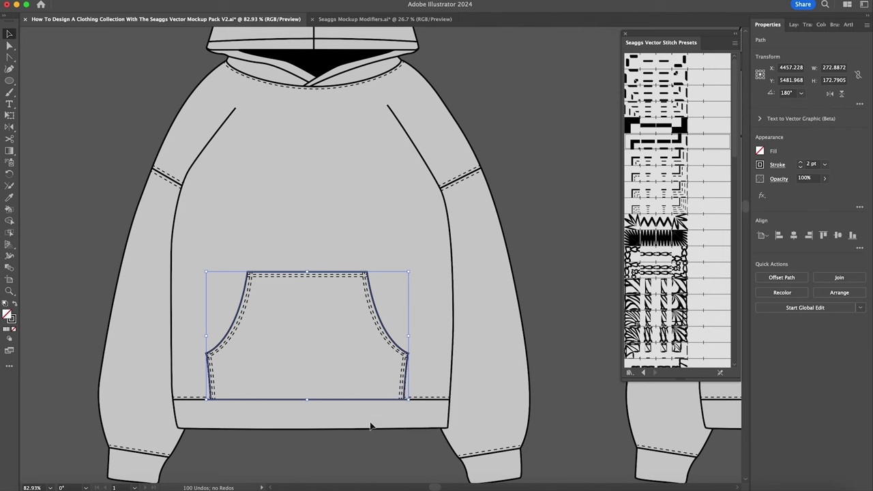
pyautogui.keyDown('shift'); pyautogui.click(195, 399); pyautogui.keyUp('shift')
pyautogui.keyDown('shift'); pyautogui.click(203, 428); pyautogui.keyUp('shift')
pyautogui.keyDown('shift'); pyautogui.click(186, 399); pyautogui.keyUp('shift')
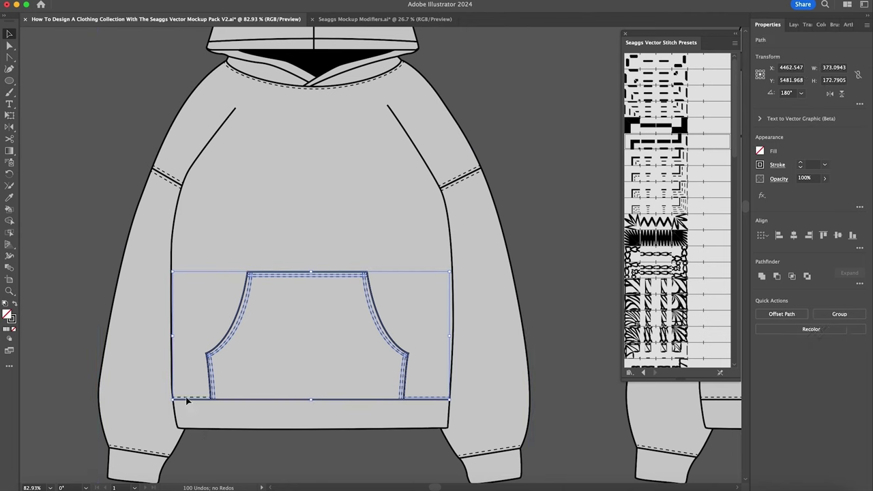
pyautogui.keyDown('shift'); pyautogui.click(386, 397); pyautogui.keyUp('shift')
pyautogui.keyDown('shift'); pyautogui.click(418, 400); pyautogui.keyUp('shift')
pyautogui.moveTo(306, 271); pyautogui.dragTo(307, 118)
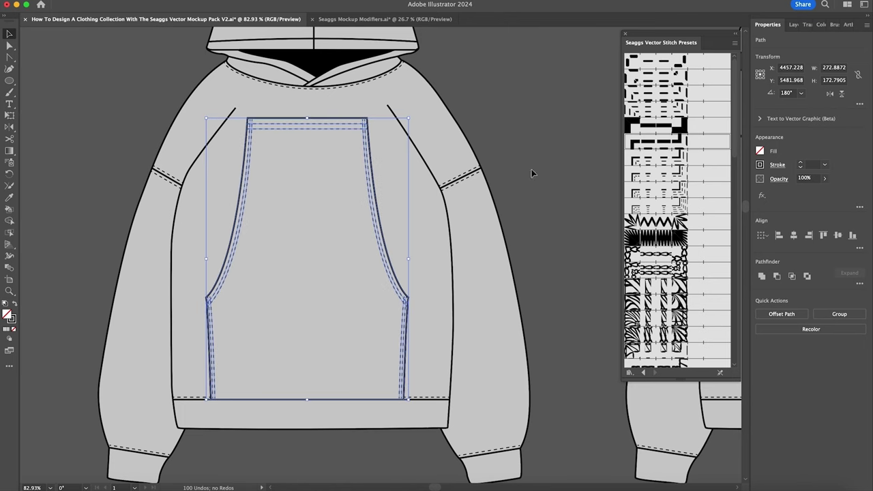
pyautogui.click(552, 181)
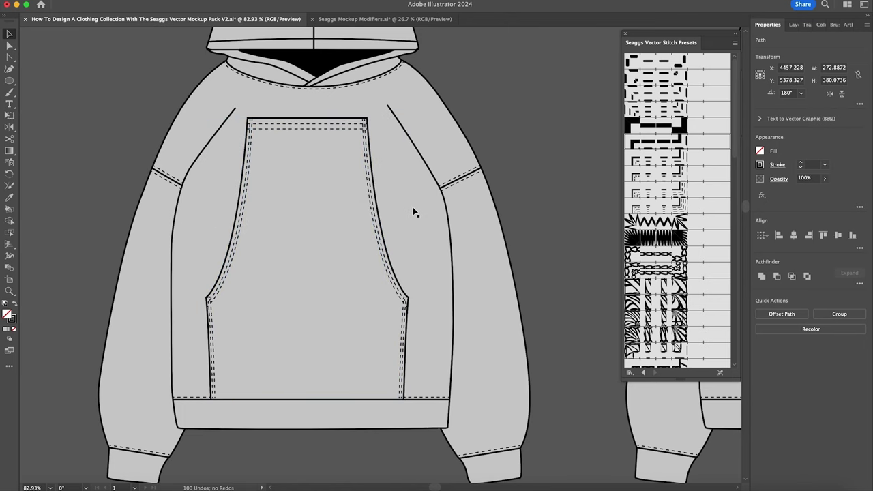
# Move the top anchor of the inner stitch line on the pocket's right curve inward, away from the pocket outline.
pyautogui.hscroll(-2, 413, 212)
pyautogui.scroll(2, 413, 211)
pyautogui.press('super+space')
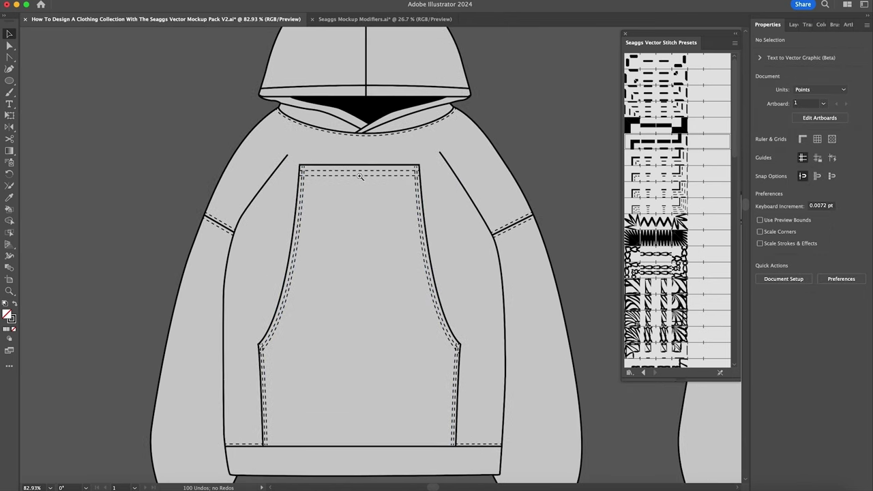
pyautogui.click(360, 176)
pyautogui.moveTo(364, 177); pyautogui.dragTo(362, 166)
pyautogui.click(483, 193)
pyautogui.press('a')
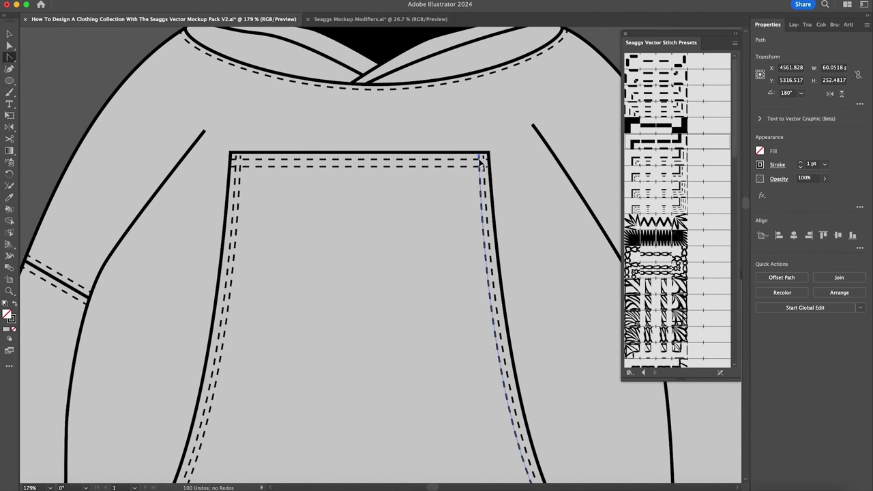
pyautogui.moveTo(482, 158); pyautogui.dragTo(471, 155)
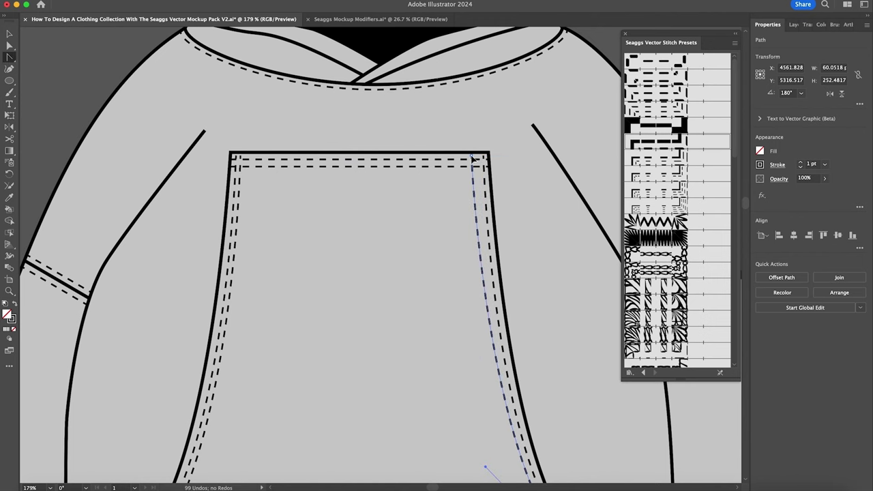
# Lower the same stitch line's bottom anchor slightly and pull its handle inward to follow the pocket curve.
pyautogui.scroll(-5, 506, 328)
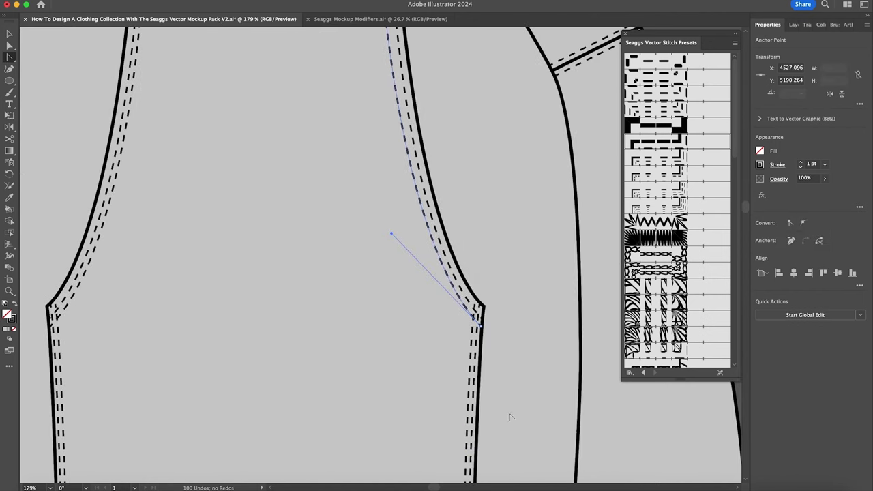
pyautogui.moveTo(481, 328); pyautogui.dragTo(482, 334)
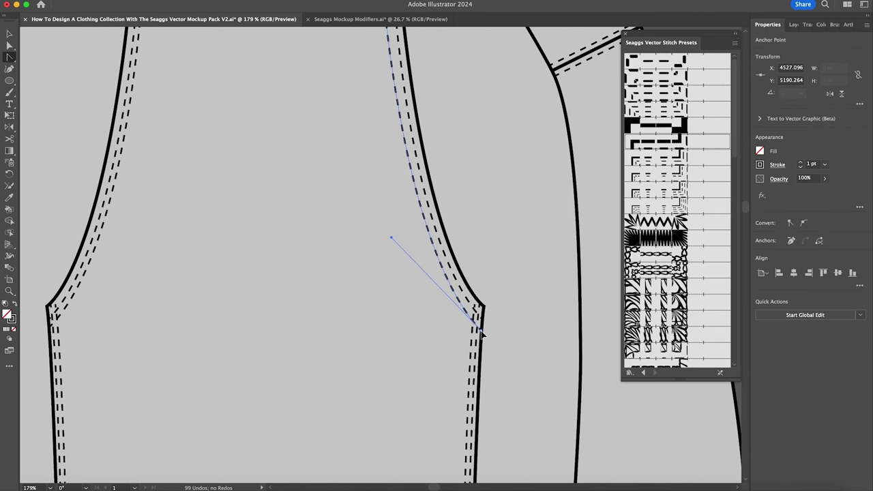
pyautogui.moveTo(391, 242); pyautogui.dragTo(371, 241)
pyautogui.scroll(5, 407, 128)
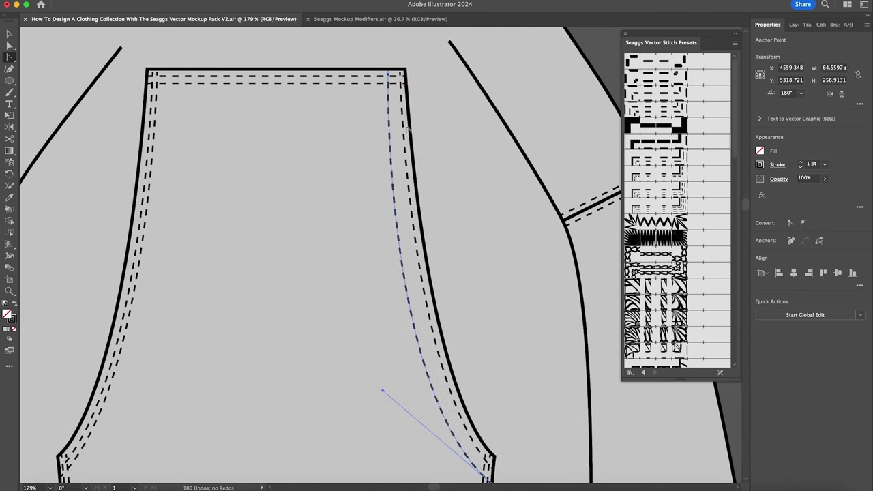
# Move the top anchor of the outer stitch line on the pocket's right curve inward and pull its lower handle inward.
pyautogui.scroll(1, 409, 128)
pyautogui.keyDown('super'); pyautogui.click(407, 119); pyautogui.keyUp('super')
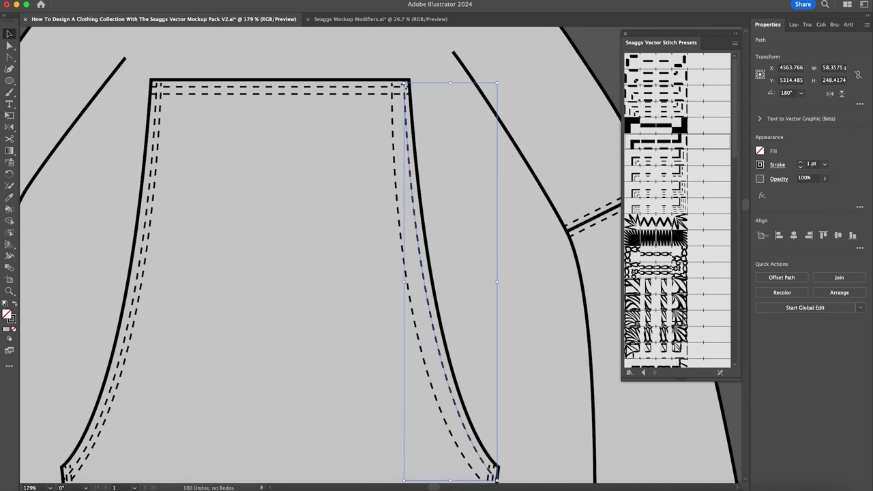
pyautogui.moveTo(403, 85); pyautogui.dragTo(397, 86)
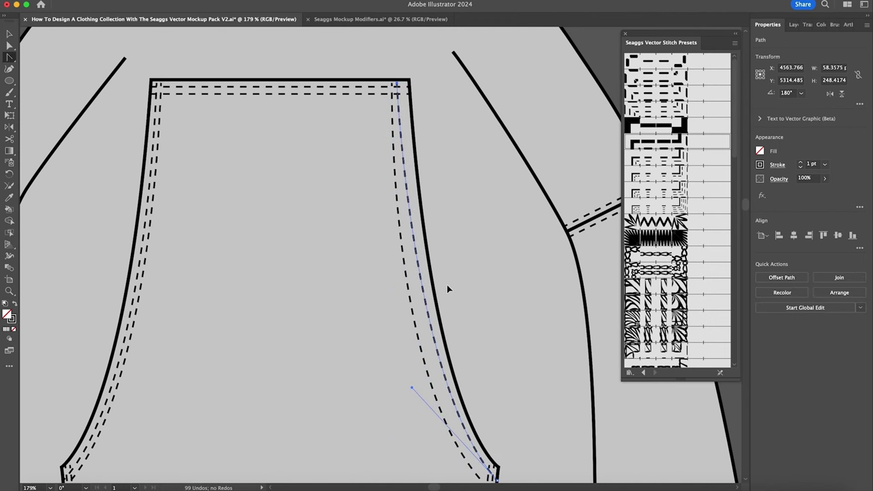
pyautogui.scroll(-5, 447, 289)
pyautogui.hscroll(2, 447, 290)
pyautogui.click(448, 374)
pyautogui.press('super+z')
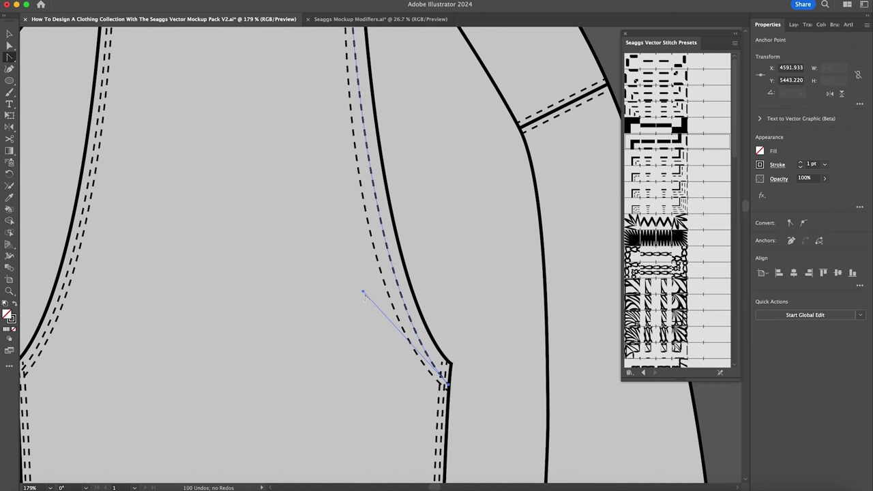
pyautogui.moveTo(363, 292)
pyautogui.mouseDown()
pyautogui.moveTo(335, 253)
pyautogui.moveTo(339, 234)
pyautogui.moveTo(349, 290)
pyautogui.mouseUp()
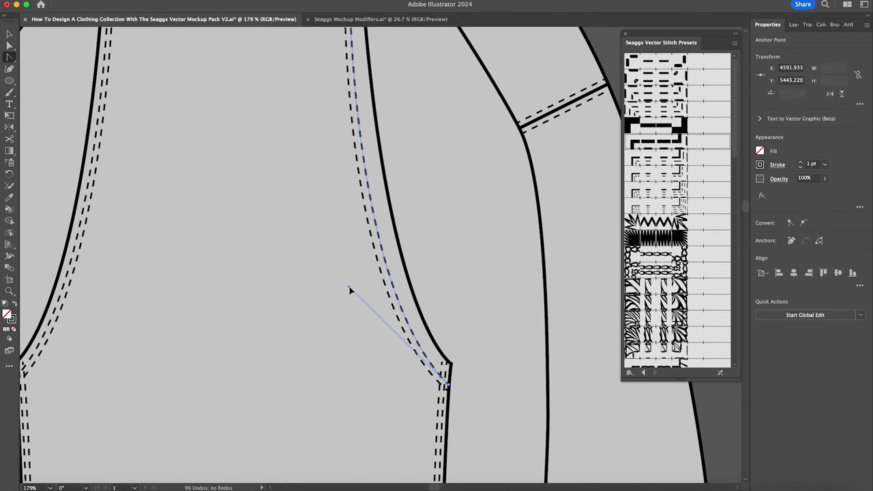
# Clear the selection and examine the reshaped pocket and stitching on the hoodie's front.
pyautogui.press('z')
pyautogui.click(382, 262)
pyautogui.moveTo(448, 249); pyautogui.dragTo(348, 250)
pyautogui.keyDown('alt'); pyautogui.click(411, 236); pyautogui.keyUp('alt')
pyautogui.press('v')
pyautogui.click(530, 119)
pyautogui.scroll(-3, 530, 119)
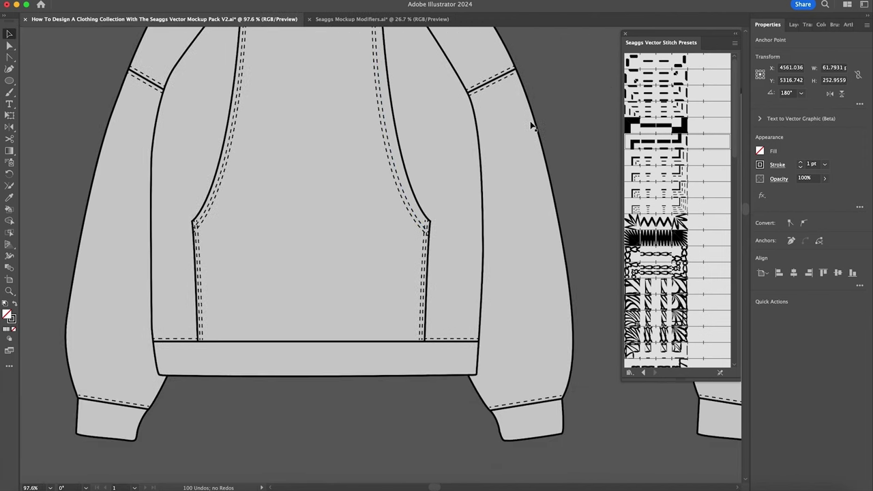
pyautogui.scroll(2, 530, 124)
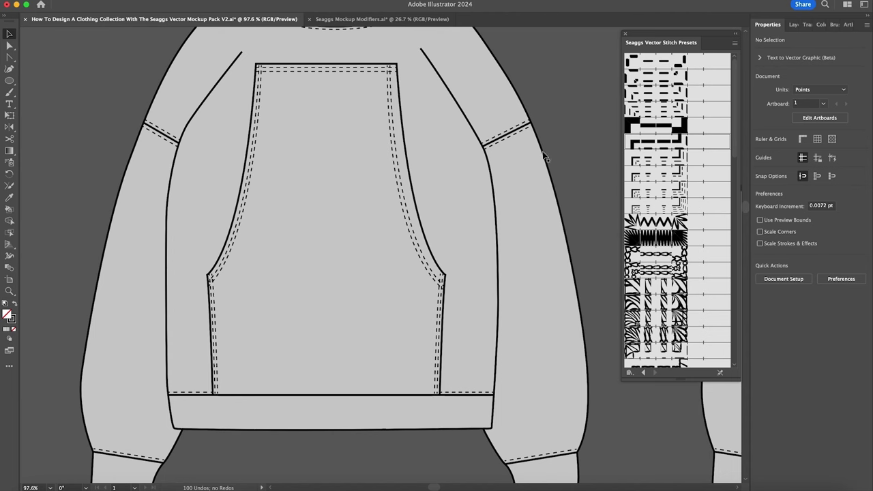
pyautogui.press('z')
pyautogui.keyDown('alt'); pyautogui.click(516, 234); pyautogui.keyUp('alt')
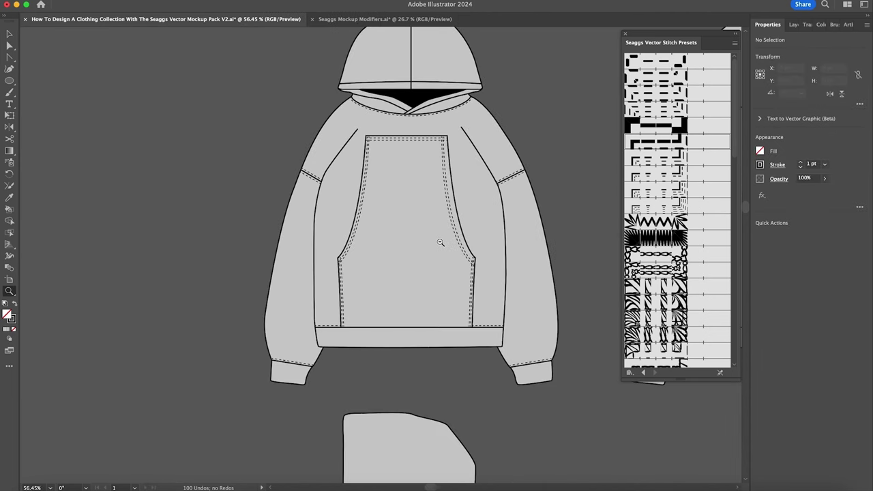
pyautogui.keyDown('alt'); pyautogui.click(509, 241); pyautogui.keyUp('alt')
pyautogui.moveTo(534, 249); pyautogui.dragTo(549, 249)
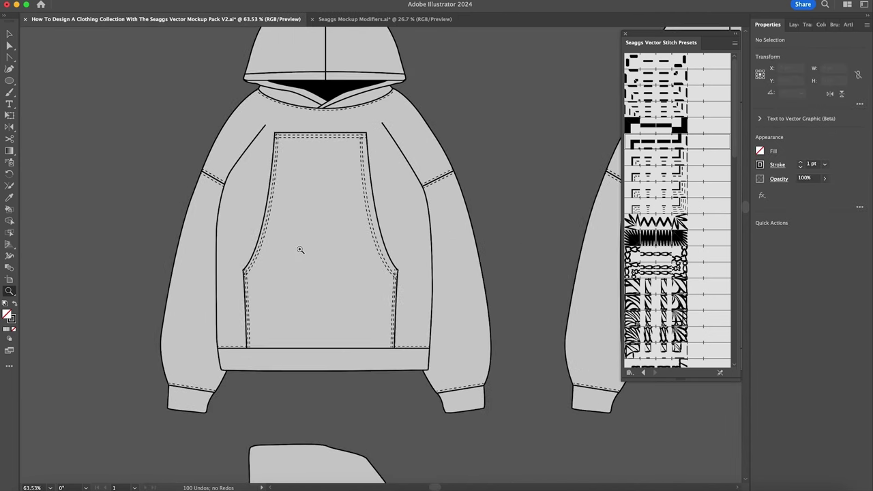
pyautogui.moveTo(283, 260); pyautogui.dragTo(326, 285)
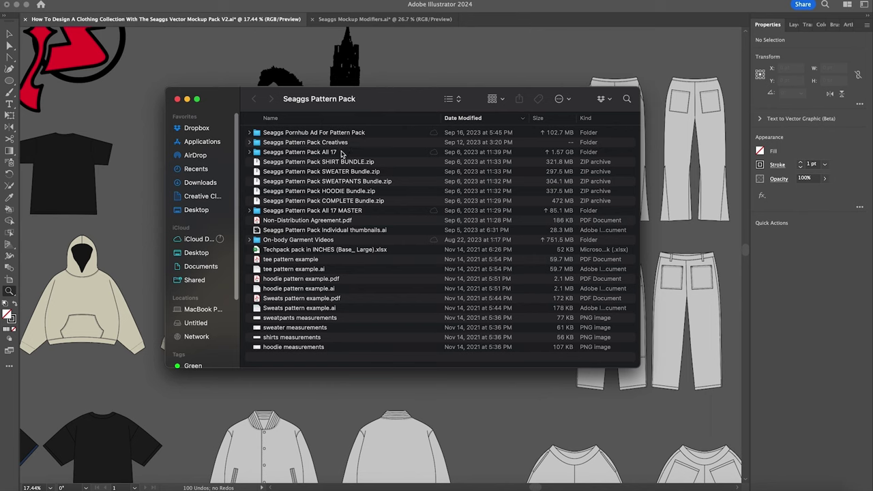
# View the Seaggs Stealth Hoodie files inside Seaggs Pattern Pack All 17 MASTER in Finder, and return to the Seaggs Pattern Pack folder.
pyautogui.click(338, 213)
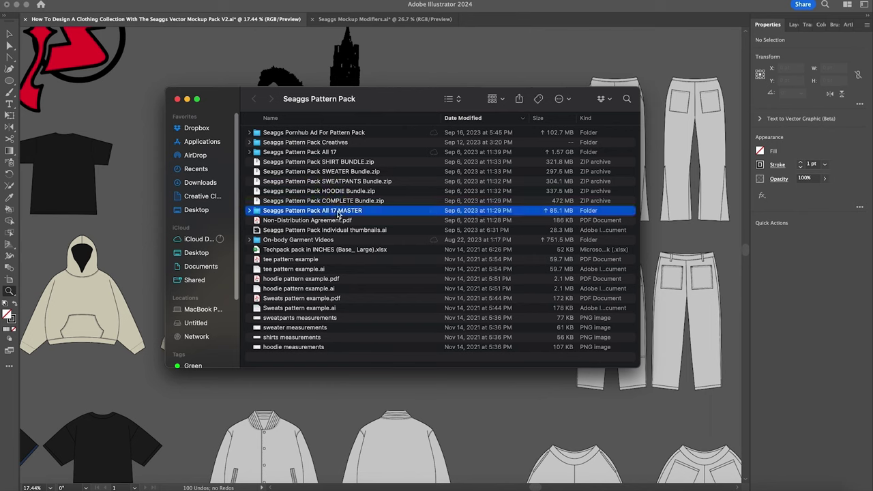
pyautogui.doubleClick(338, 214)
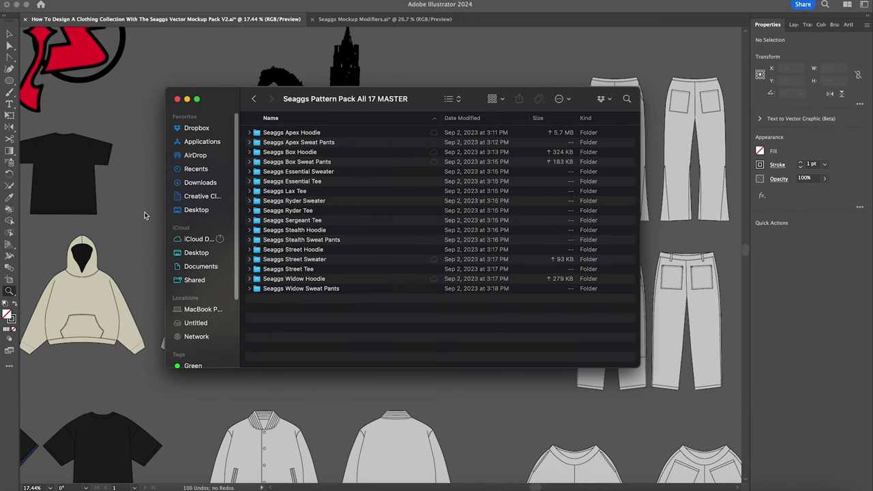
pyautogui.click(330, 232)
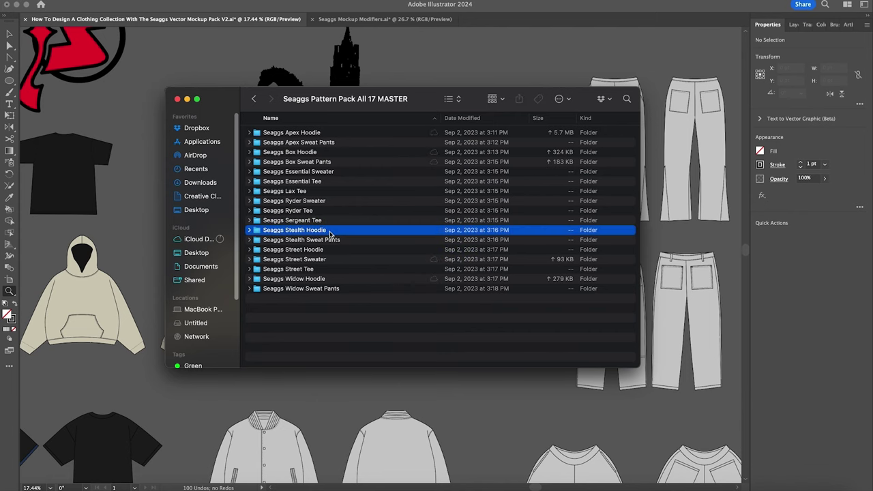
pyautogui.doubleClick(330, 233)
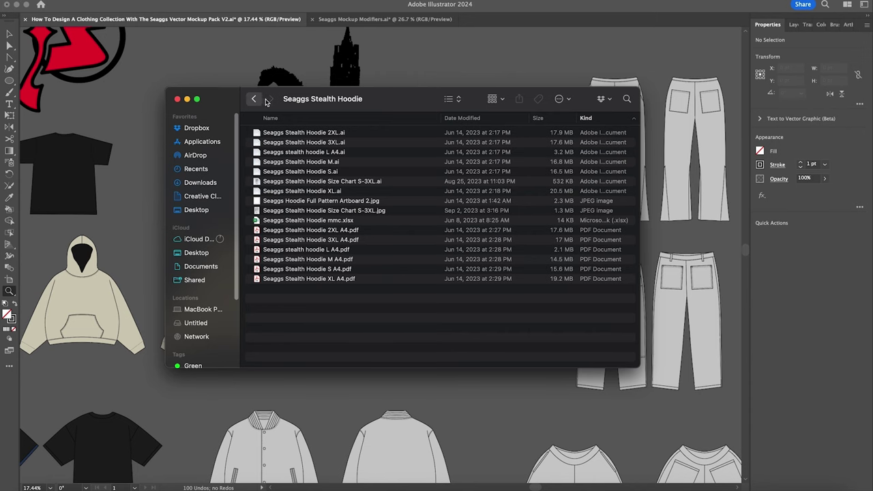
pyautogui.click(262, 100)
pyautogui.click(251, 101)
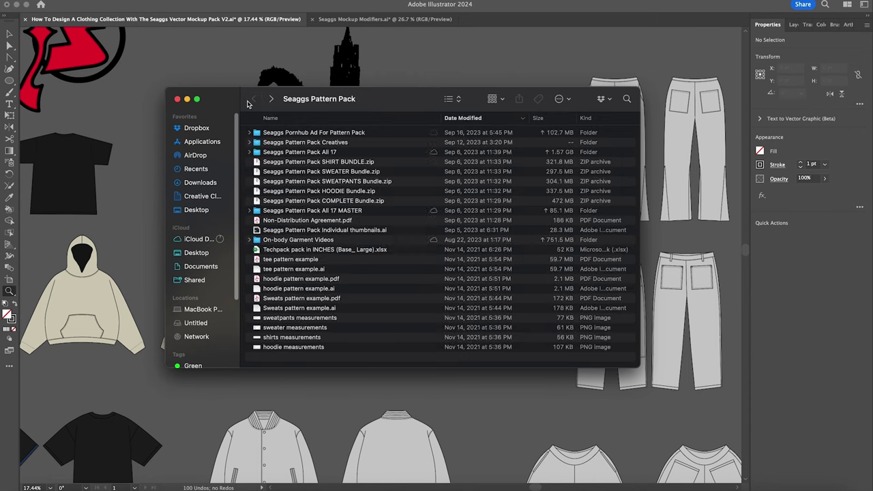
# Play the Hoodie Stealth MP4.mp4 video from the On-body Garment Videos folder.
pyautogui.click(343, 241)
pyautogui.doubleClick(342, 241)
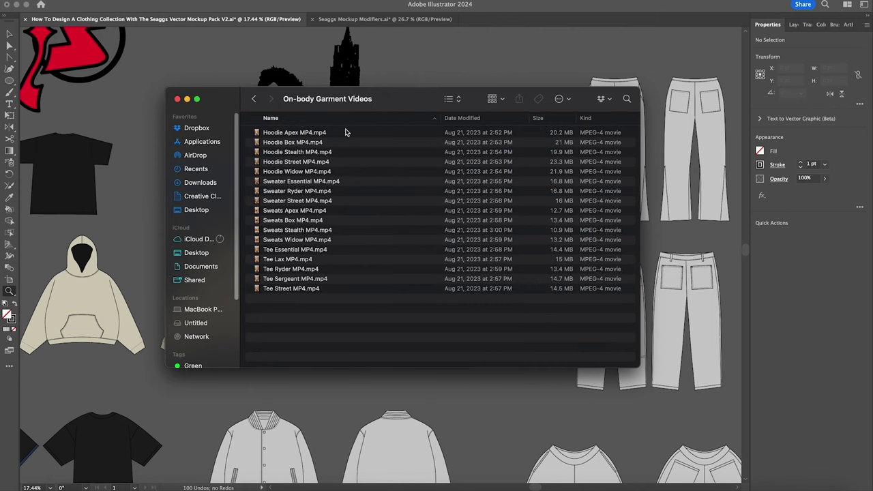
pyautogui.click(308, 152)
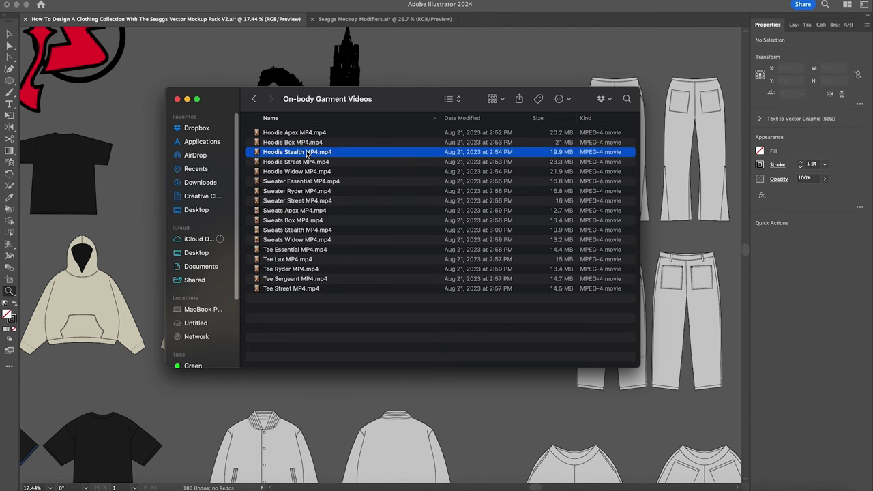
pyautogui.doubleClick(307, 153)
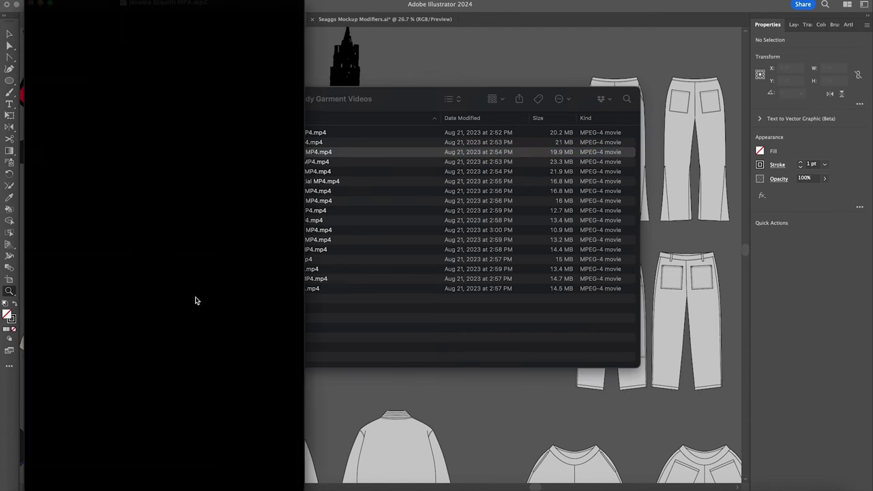
pyautogui.press('space')
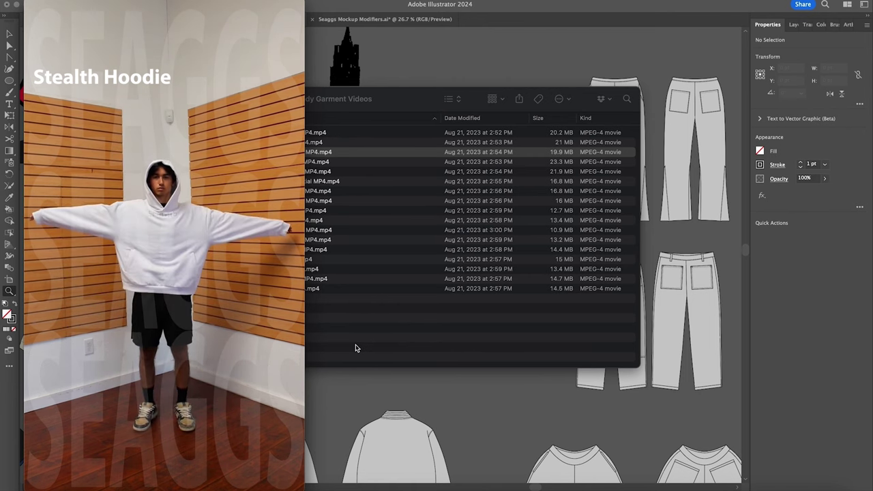
pyautogui.moveTo(184, 141)
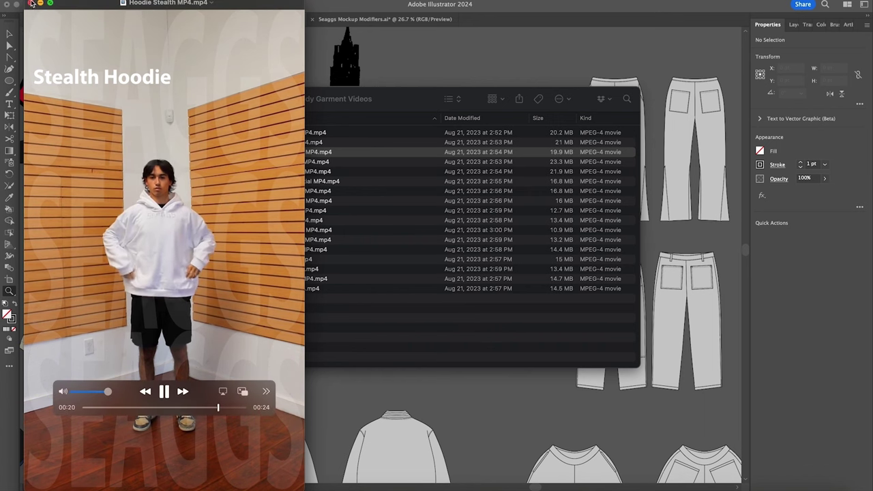
# Close the video and return to the Seaggs Pattern Pack folder.
pyautogui.press('super+w')
pyautogui.click(255, 103)
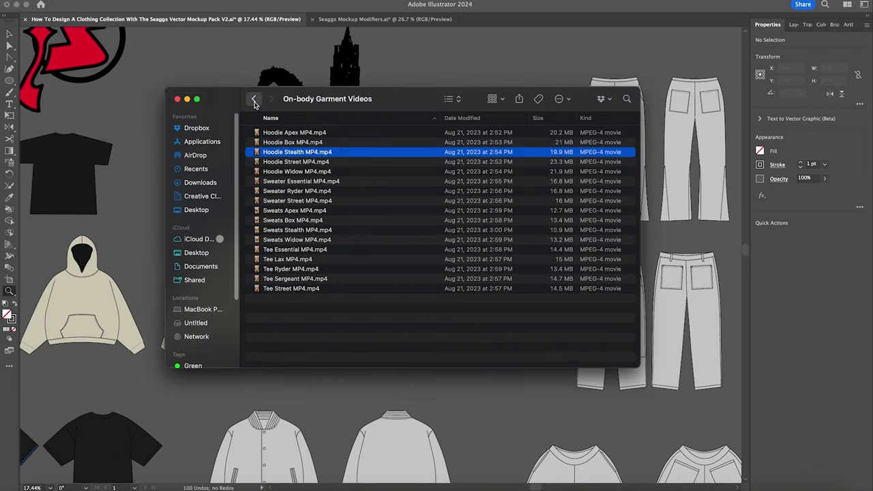
pyautogui.click(255, 101)
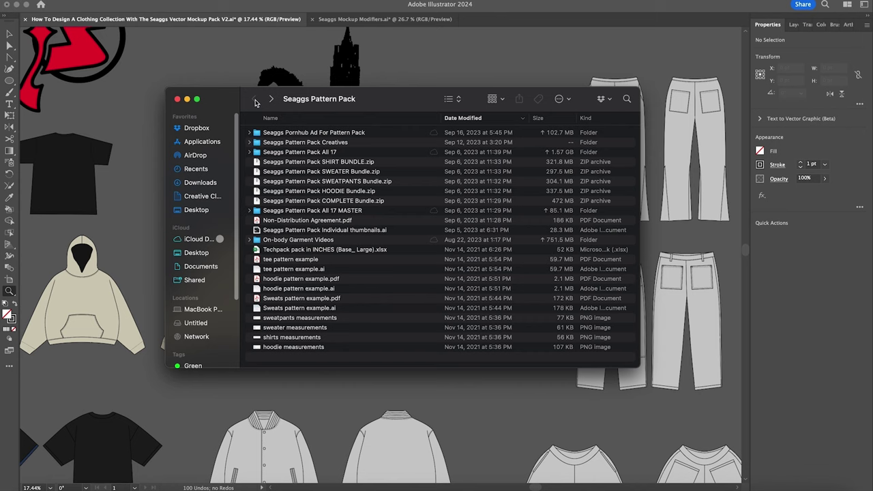
# Open Seaggs Stealth Hoodie Size Chart S-3XL.jpg from the Seaggs Stealth Hoodie folder inside Seaggs Pattern Pack All 17 MASTER.
pyautogui.click(328, 212)
pyautogui.doubleClick(328, 211)
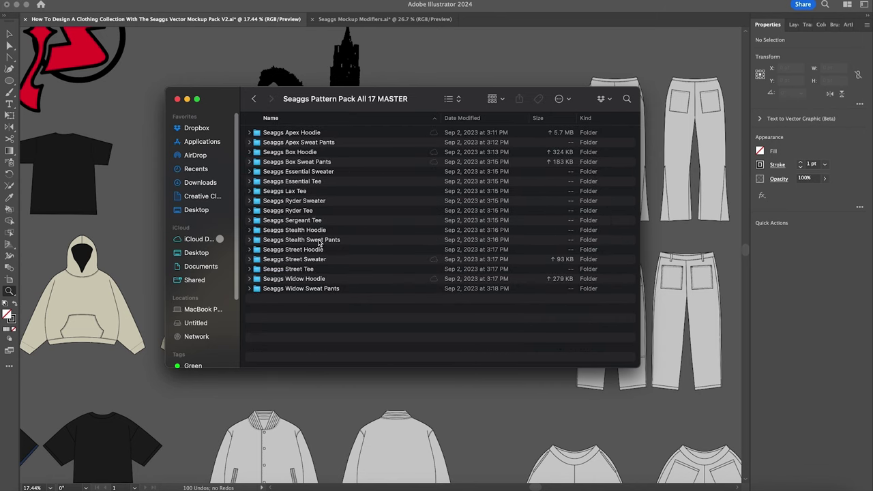
pyautogui.click(315, 231)
pyautogui.doubleClick(315, 231)
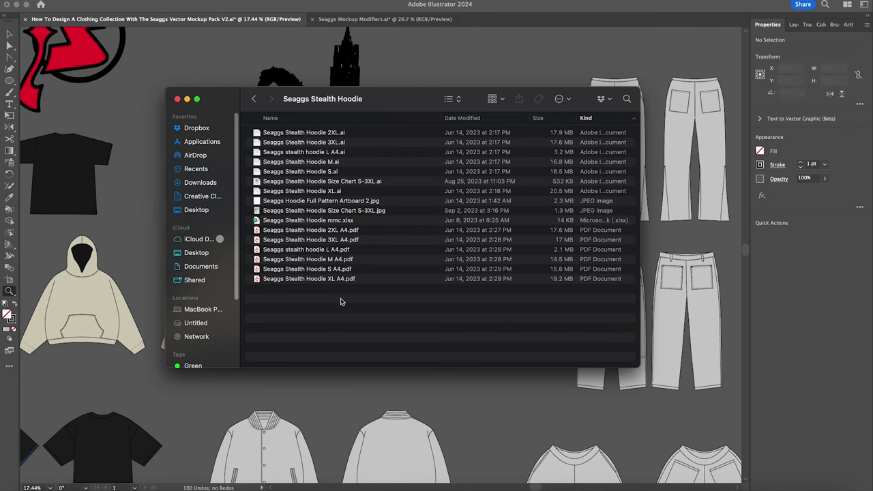
pyautogui.click(338, 181)
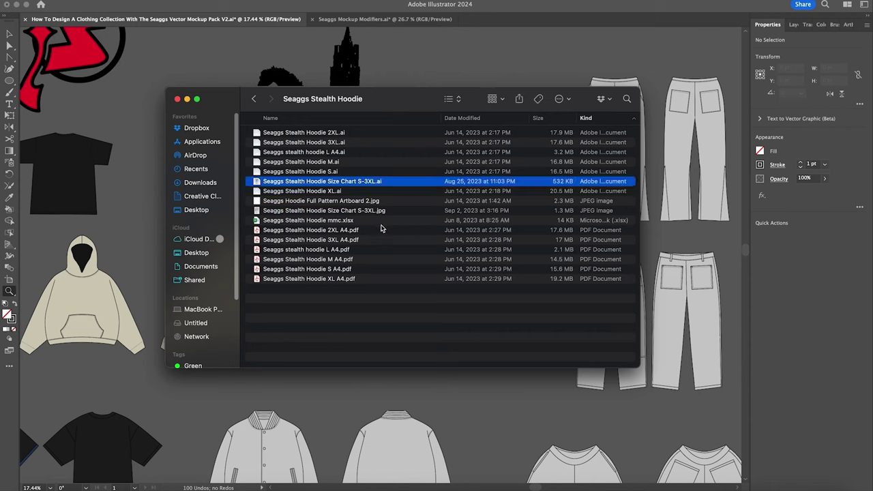
pyautogui.doubleClick(387, 210)
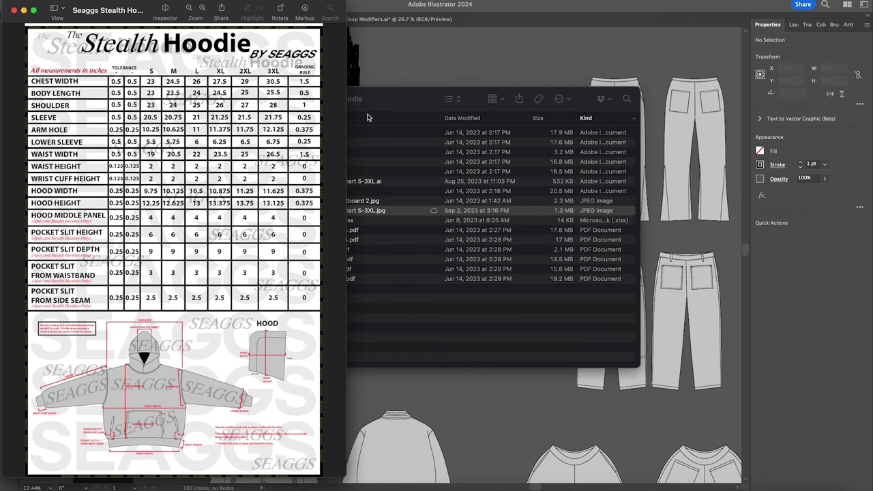
# Leave the size chart and return to the Seaggs Pattern Pack All 17 MASTER folder to review its garment folders.
pyautogui.click(408, 363)
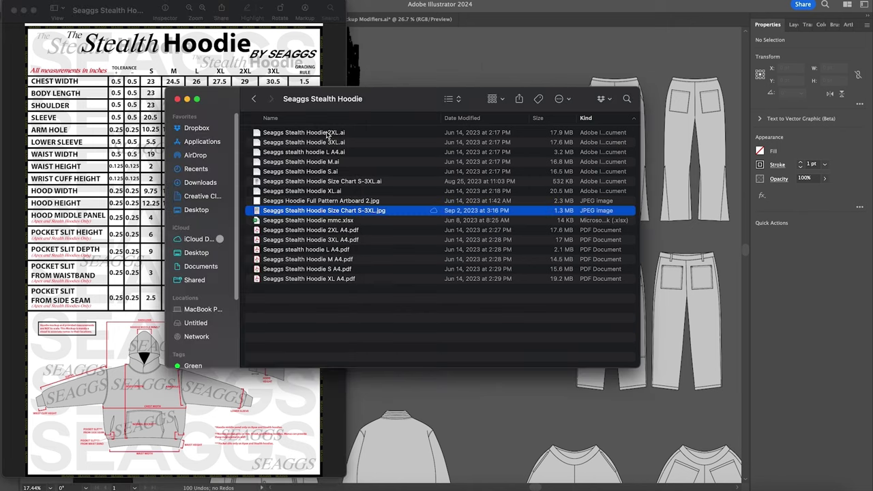
pyautogui.click(254, 99)
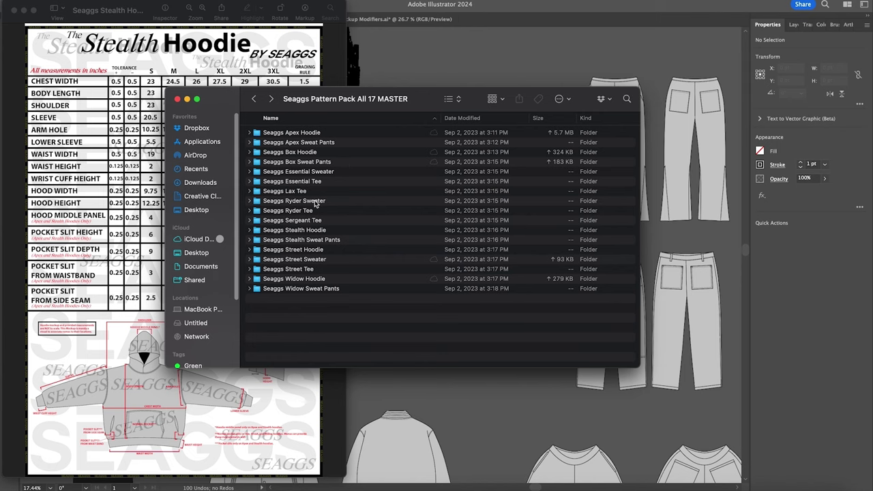
pyautogui.click(325, 154)
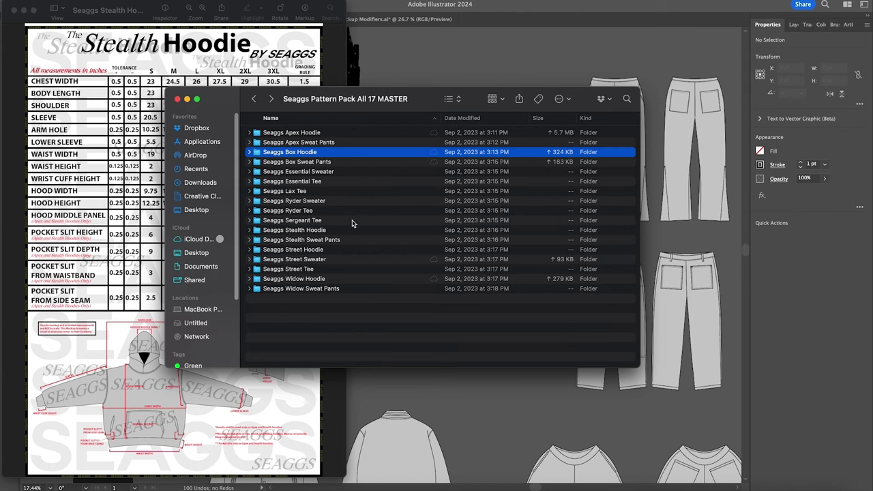
pyautogui.click(381, 323)
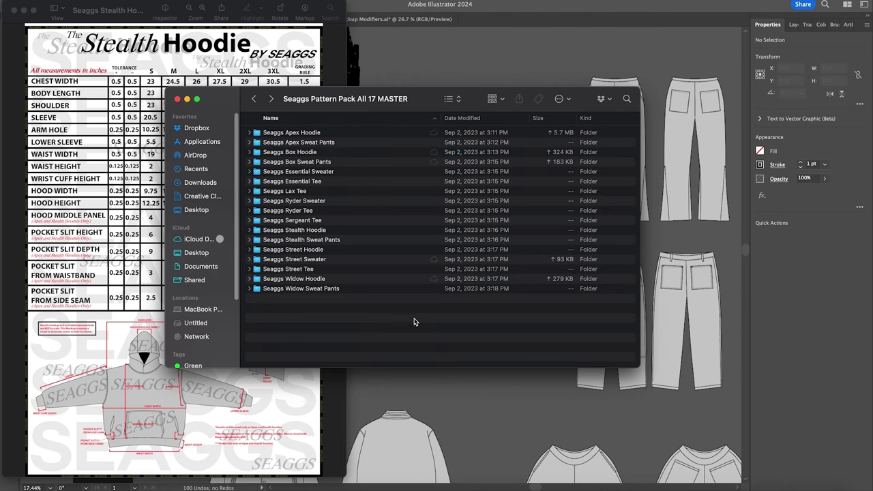
# Switch back to Illustrator and review the agenda text beside the mockups in the collection document.
pyautogui.click(498, 409)
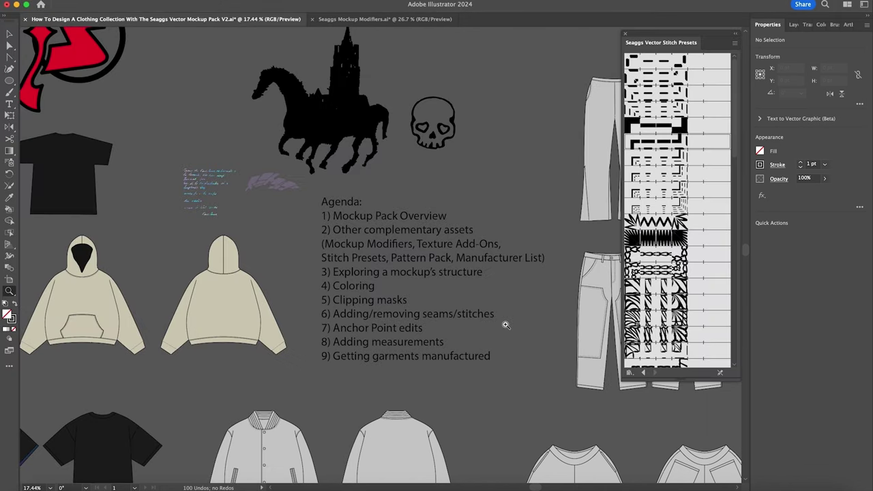
pyautogui.scroll(-1, 505, 324)
pyautogui.hscroll(-1, 506, 325)
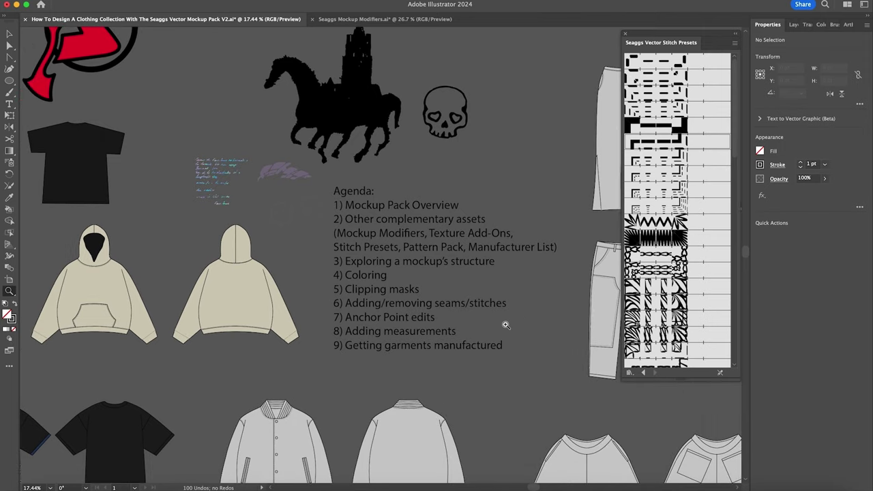
pyautogui.scroll(-5, 505, 324)
pyautogui.hscroll(-3, 506, 324)
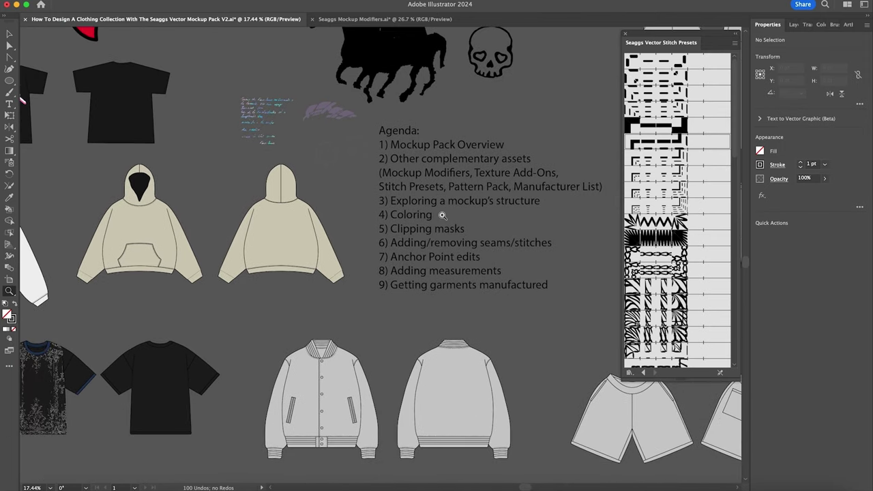
pyautogui.scroll(2, 441, 215)
pyautogui.hscroll(-2, 442, 215)
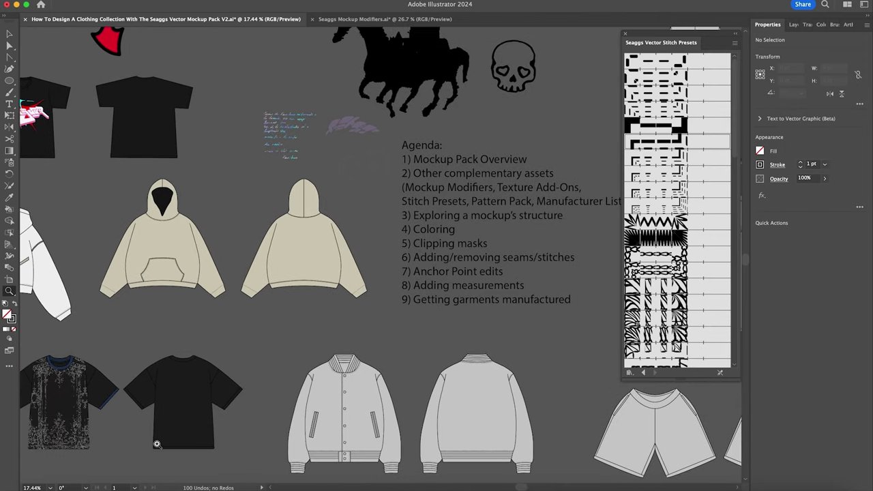
# Switch to Google Chrome with the Person 1 profile and load seaggs.com.
pyautogui.click(96, 488)
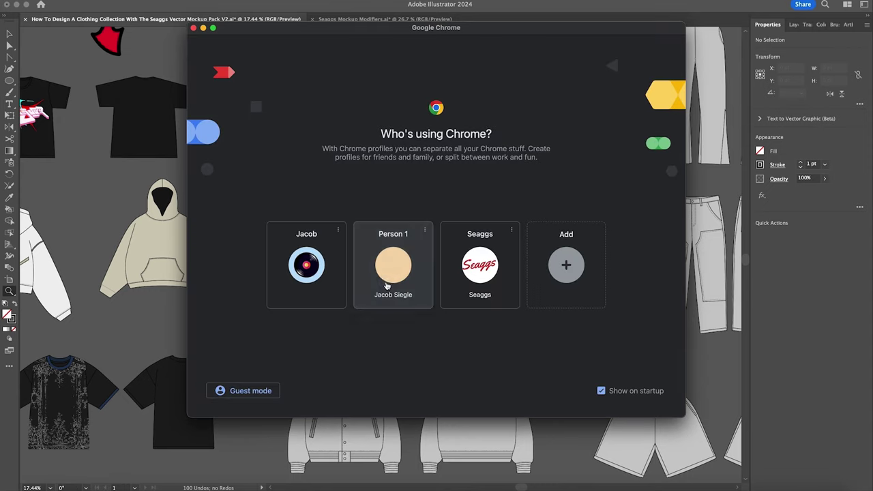
pyautogui.click(386, 285)
pyautogui.write('e')
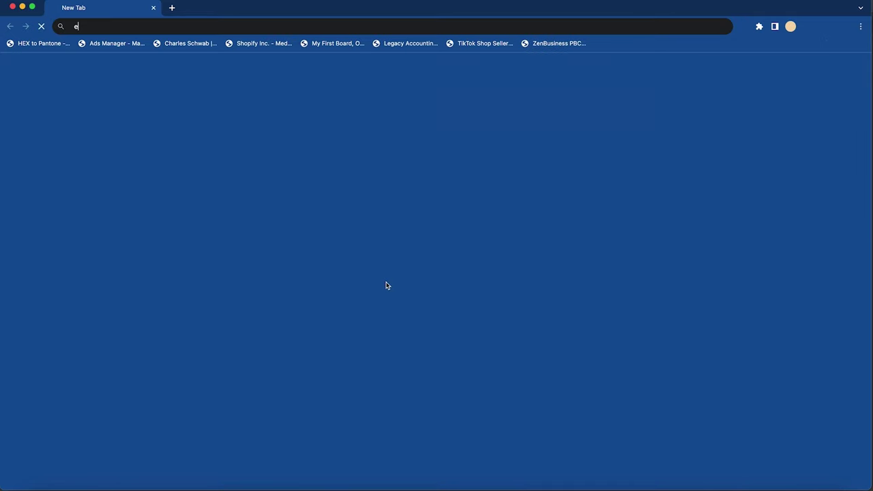
pyautogui.write('aseaggs.com')
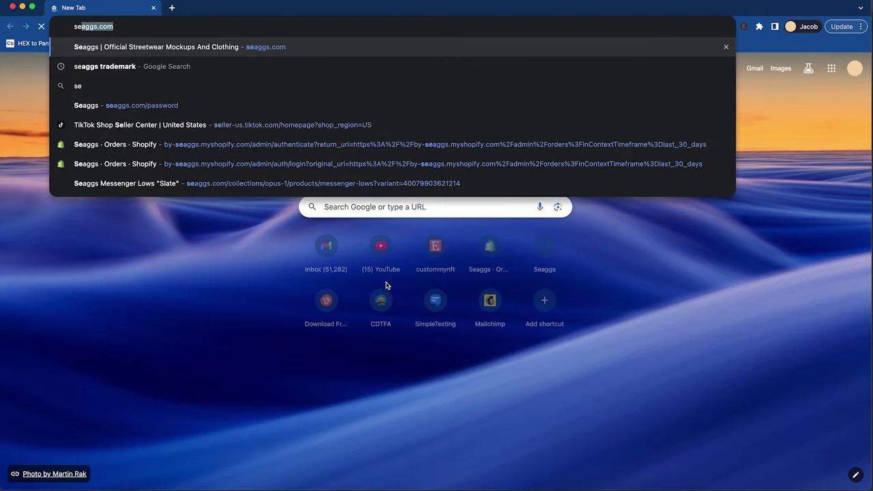
pyautogui.press('Return')
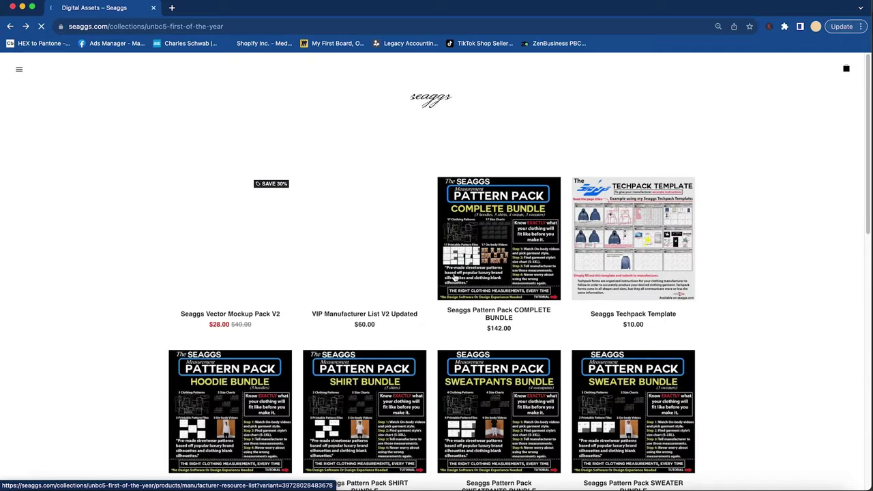
# Open the VIP Manufacturer List V2 Updated product page and examine its second product image and description.
pyautogui.click(373, 223)
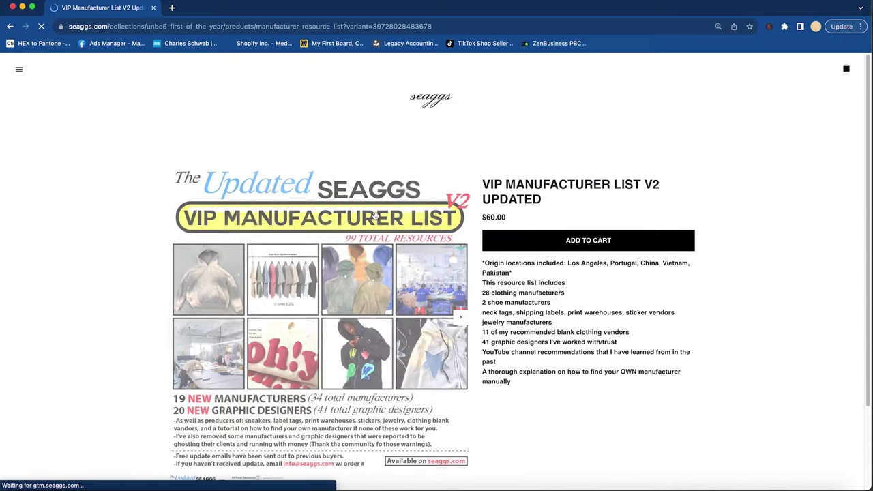
pyautogui.scroll(-1, 426, 223)
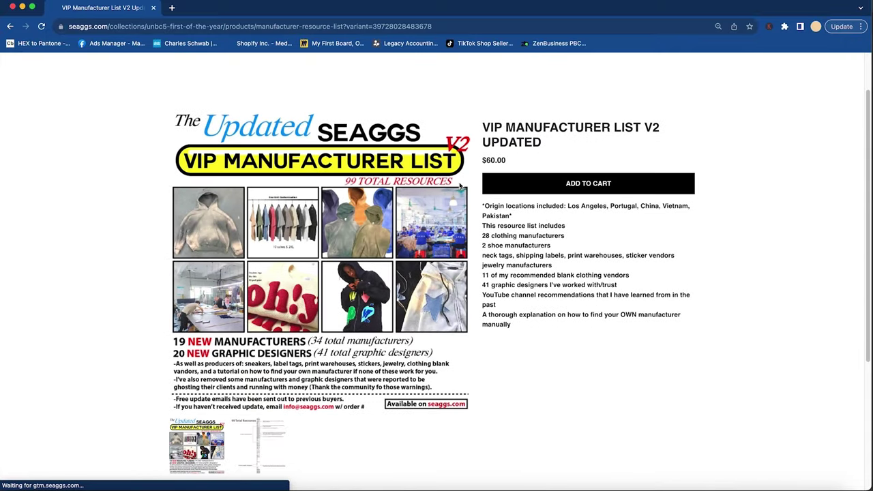
pyautogui.scroll(-1, 295, 251)
pyautogui.click(273, 347)
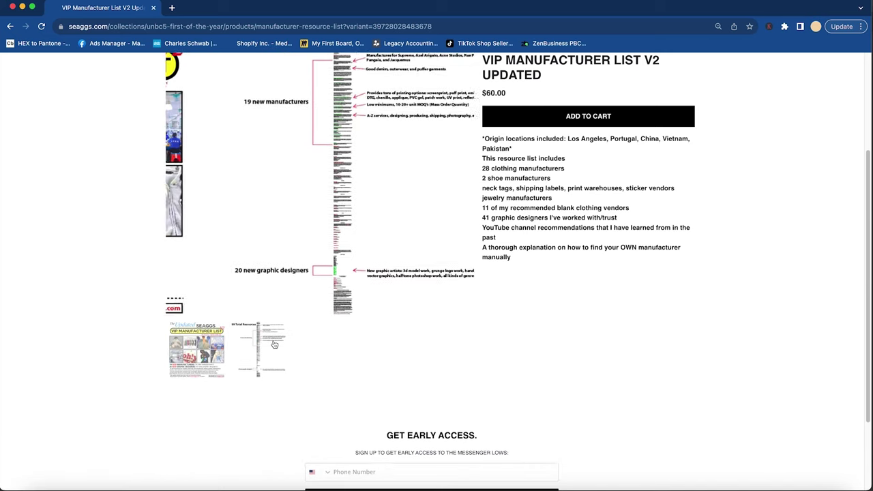
pyautogui.scroll(1, 282, 193)
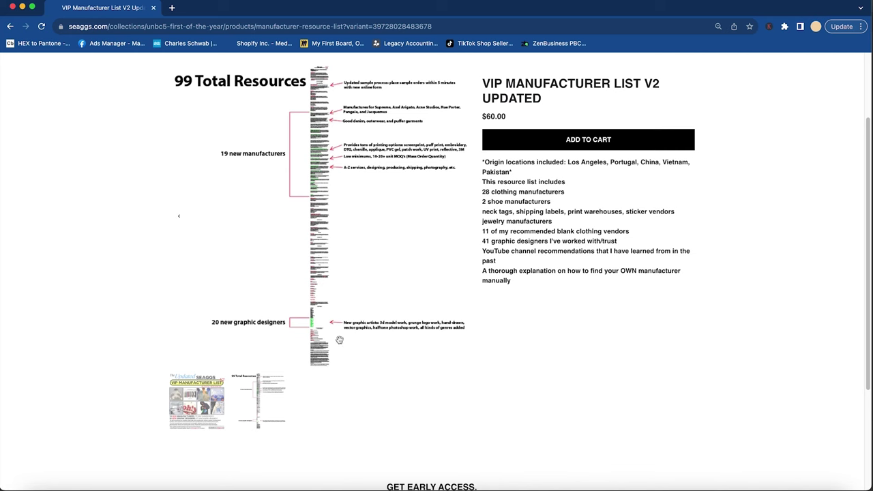
pyautogui.moveTo(484, 117); pyautogui.dragTo(413, 118)
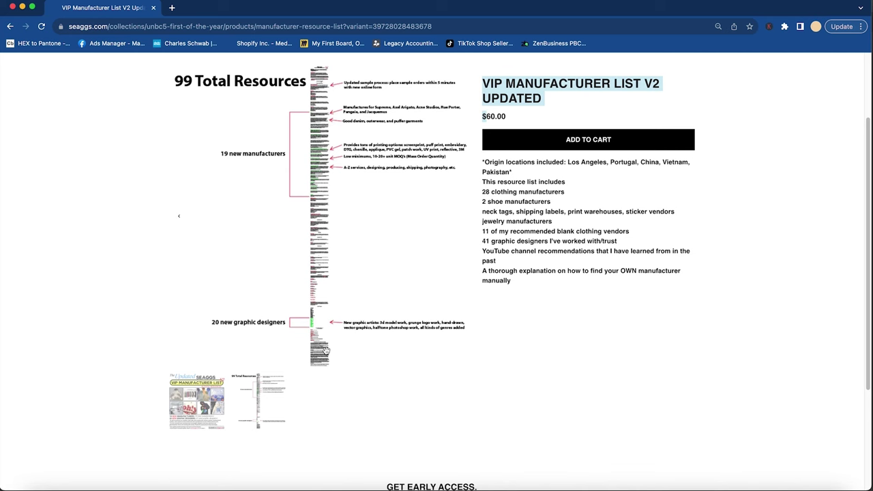
pyautogui.click(516, 338)
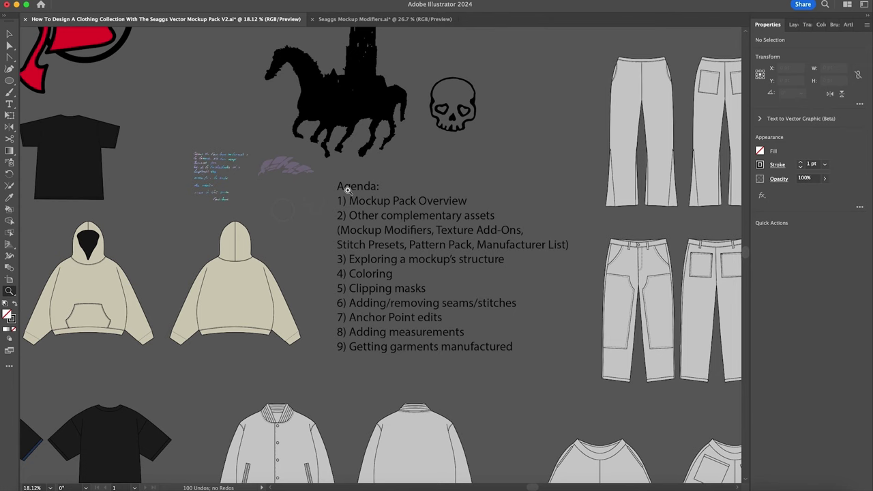
# Examine the agenda and the jacket, pants, shorts and cap mockups across the collection document in Illustrator.
pyautogui.hscroll(-4, 418, 378)
pyautogui.scroll(-3, 418, 378)
pyautogui.moveTo(417, 378); pyautogui.dragTo(338, 378)
pyautogui.hscroll(3, 431, 265)
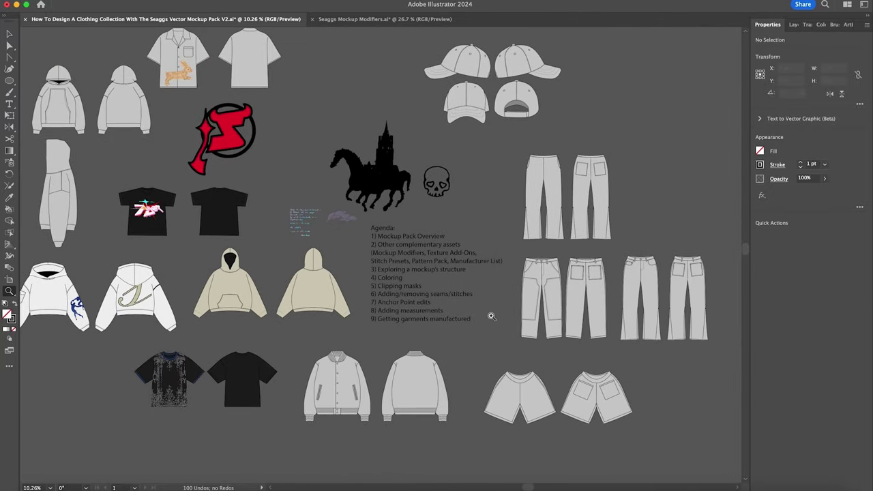
pyautogui.scroll(-3, 443, 316)
pyautogui.scroll(2, 484, 326)
pyautogui.hscroll(1, 532, 293)
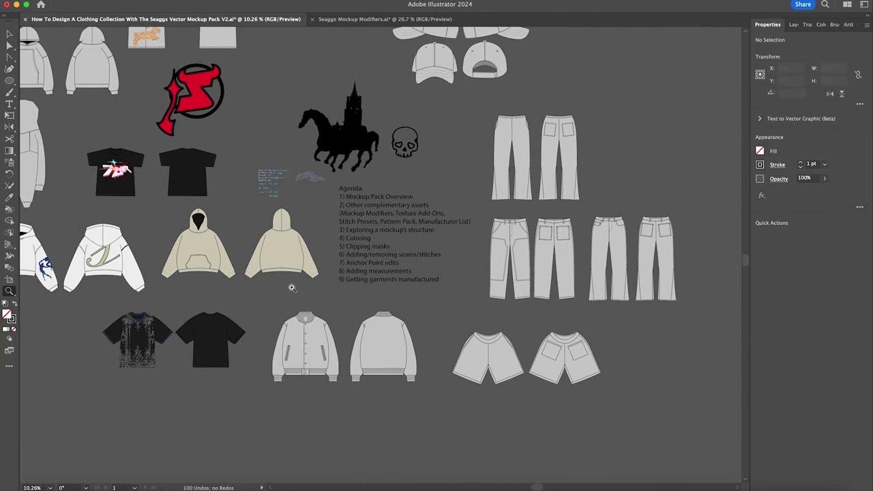
pyautogui.hscroll(1, 380, 334)
pyautogui.moveTo(560, 245); pyautogui.dragTo(679, 245)
pyautogui.scroll(-2, 499, 271)
pyautogui.hscroll(-1, 499, 272)
pyautogui.moveTo(444, 255); pyautogui.dragTo(543, 254)
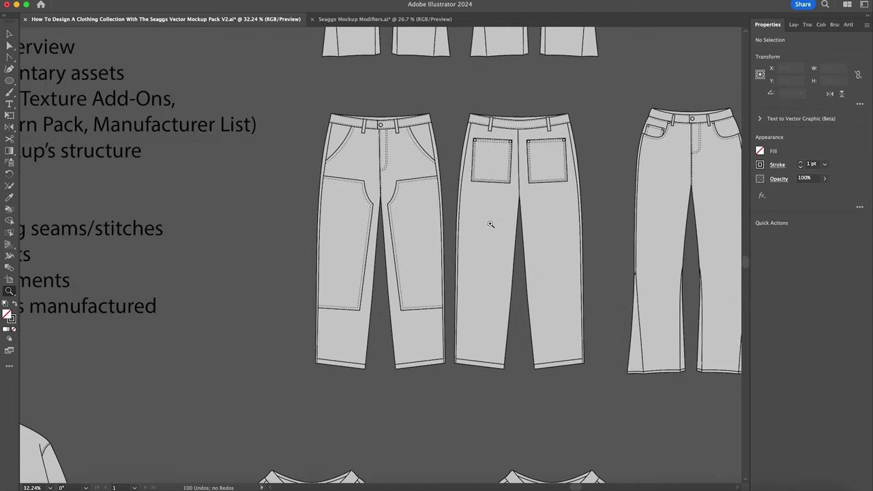
pyautogui.hscroll(5, 491, 225)
pyautogui.scroll(2, 483, 245)
pyautogui.scroll(-5, 483, 244)
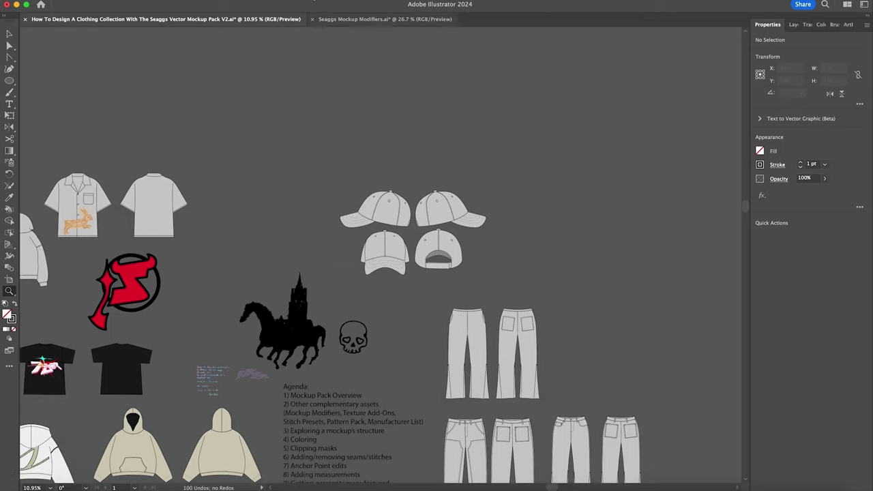
# Close Seaggs Mockup Modifiers.ai without saving its changes.
pyautogui.click(360, 21)
pyautogui.click(313, 20)
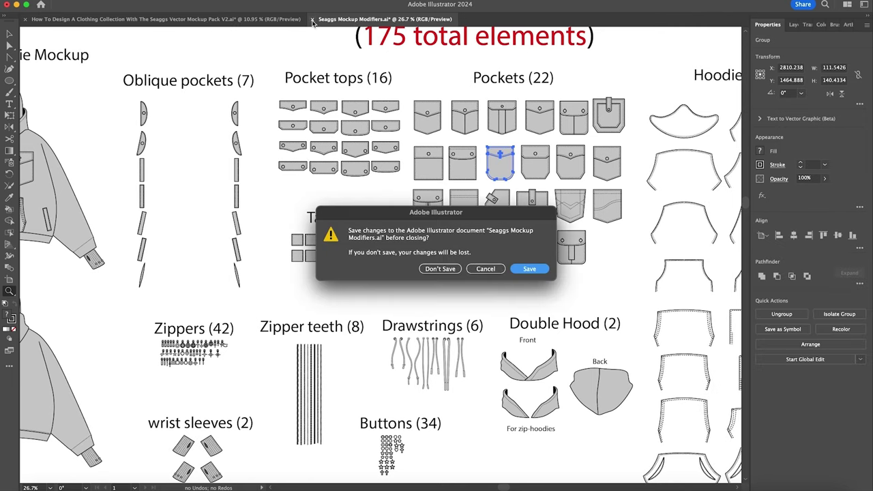
pyautogui.click(440, 269)
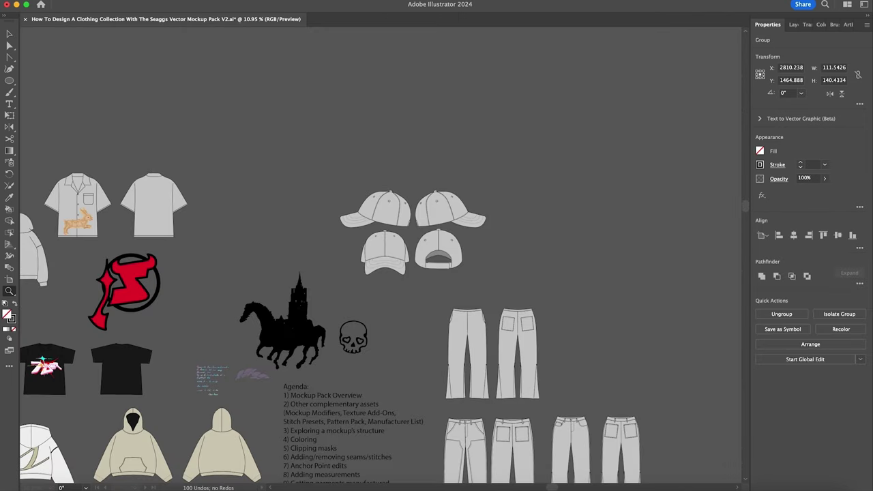
# Open Seaggs Vector Mockup Pack UPDATED V2 .ai from the recently used files.
pyautogui.click(38, 1)
pyautogui.moveTo(75, 2)
pyautogui.moveTo(175, 41)
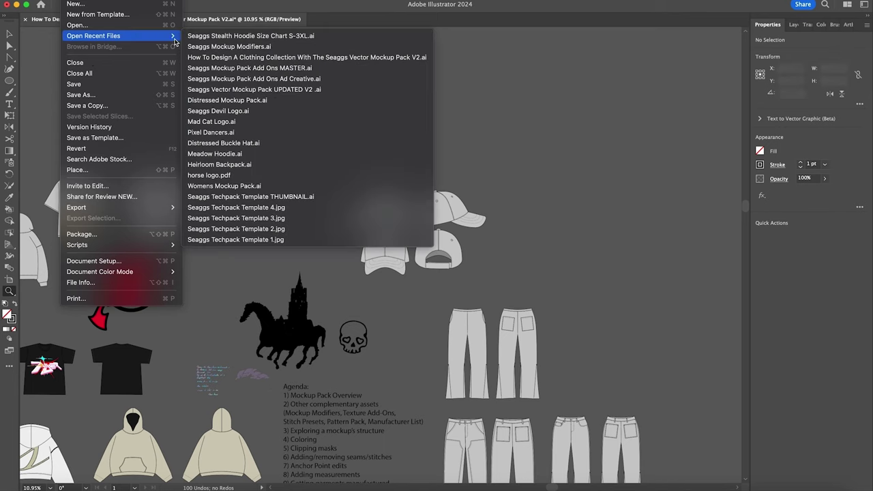
pyautogui.click(252, 88)
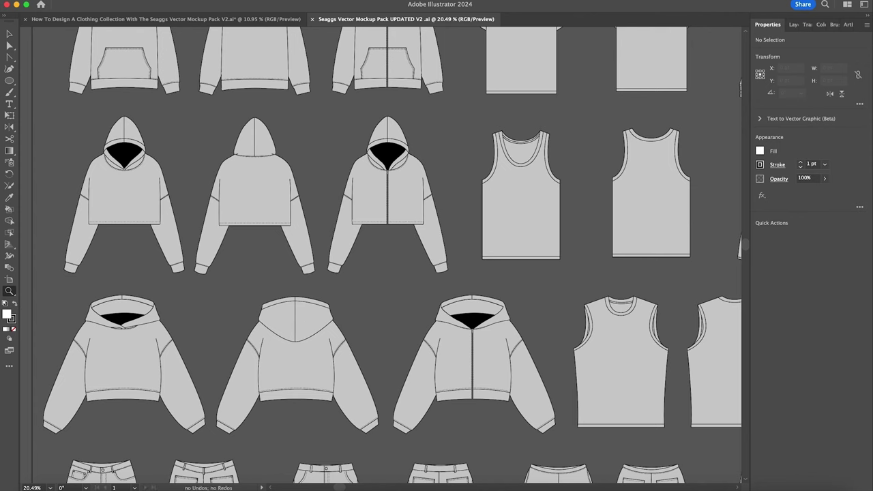
# Reopen the recent file Seaggs Mockup Modifiers.ai, view its pocket and trim elements, and return to the collection document.
pyautogui.click(72, 1)
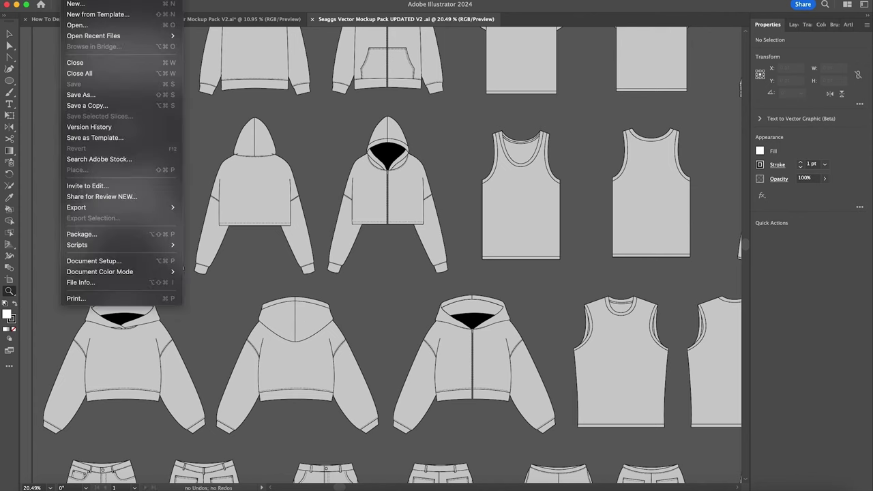
pyautogui.moveTo(150, 35)
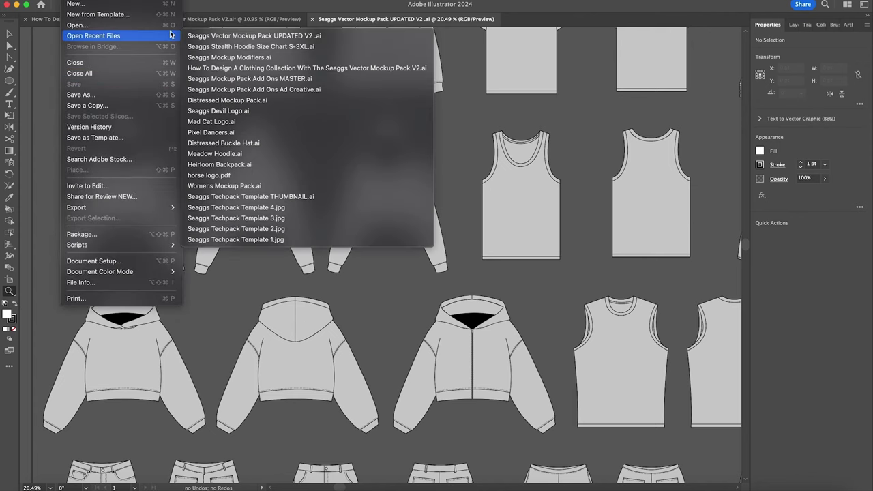
pyautogui.click(279, 58)
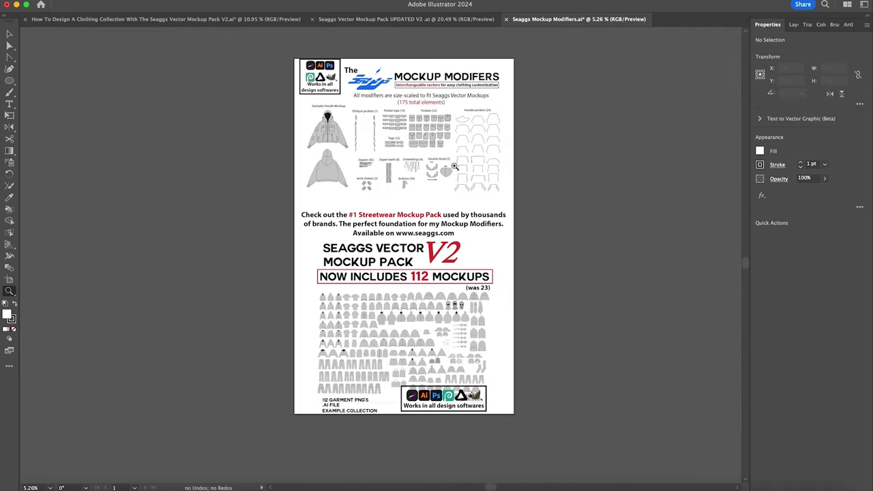
pyautogui.moveTo(444, 159); pyautogui.dragTo(510, 137)
pyautogui.scroll(3, 510, 137)
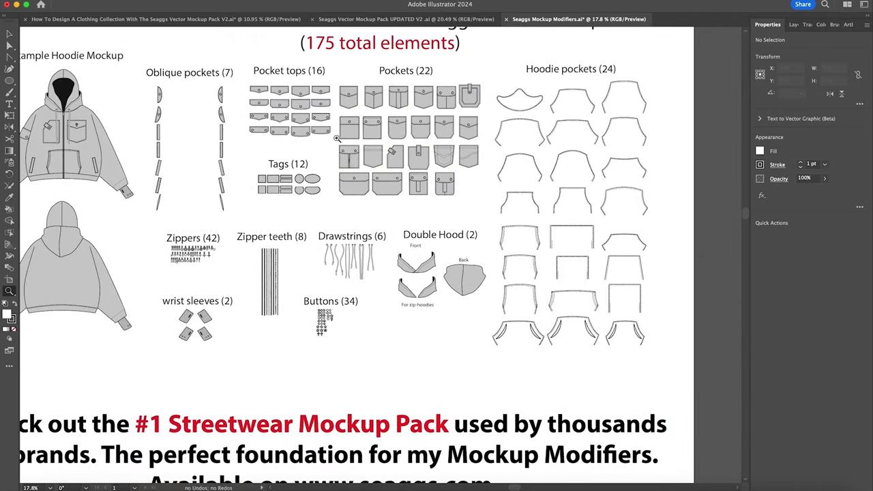
pyautogui.click(166, 18)
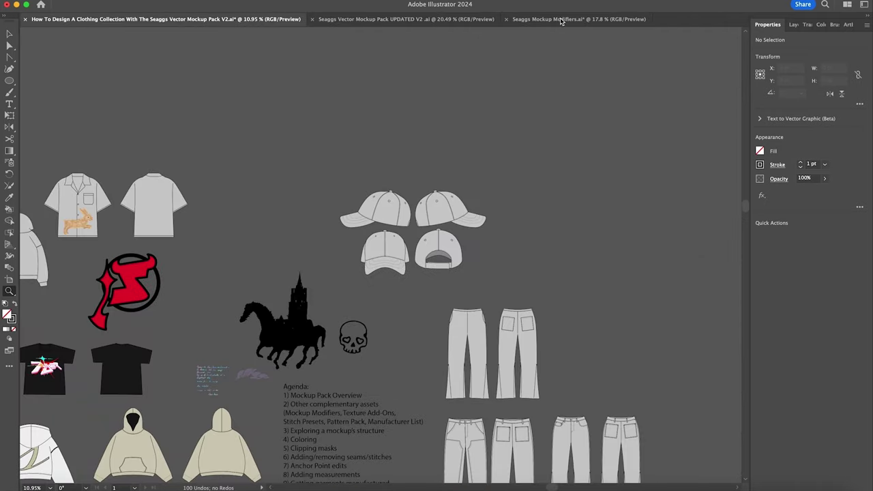
# Bring the front Double Hood element from Seaggs Mockup Modifiers.ai into the collection document.
pyautogui.click(561, 19)
pyautogui.press('v')
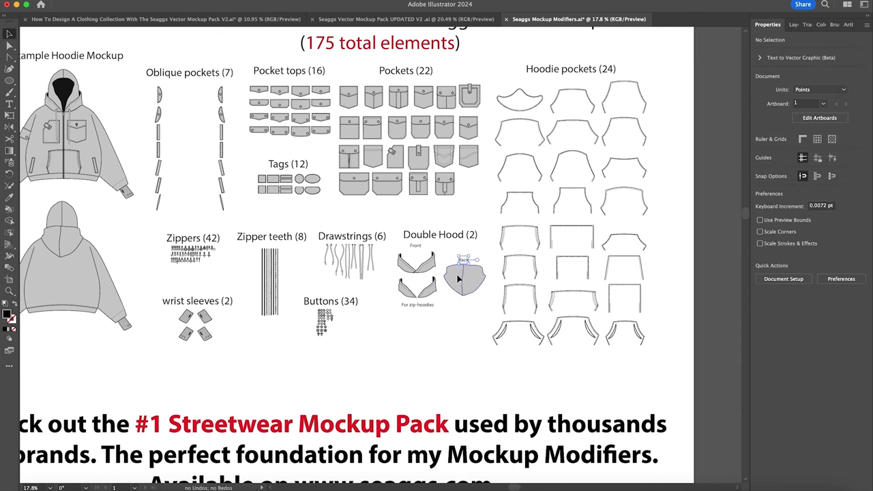
pyautogui.click(429, 271)
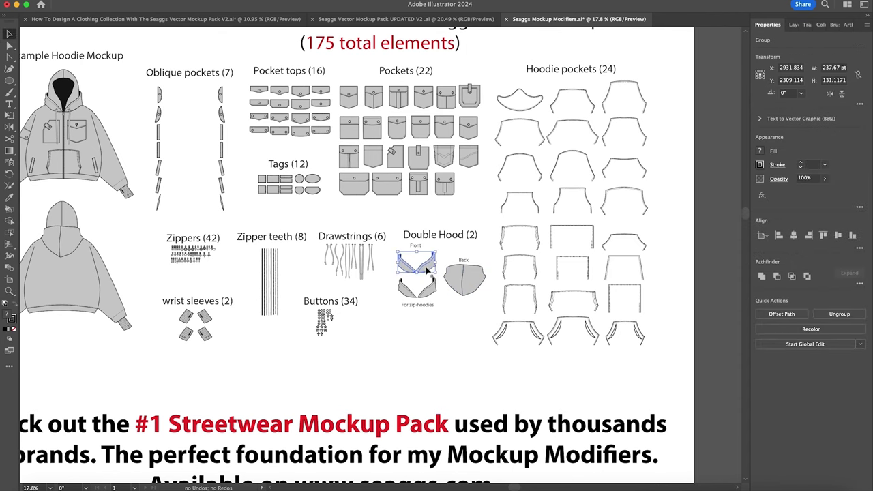
pyautogui.moveTo(426, 271); pyautogui.dragTo(244, 368)
pyautogui.moveTo(180, 400); pyautogui.dragTo(180, 400)
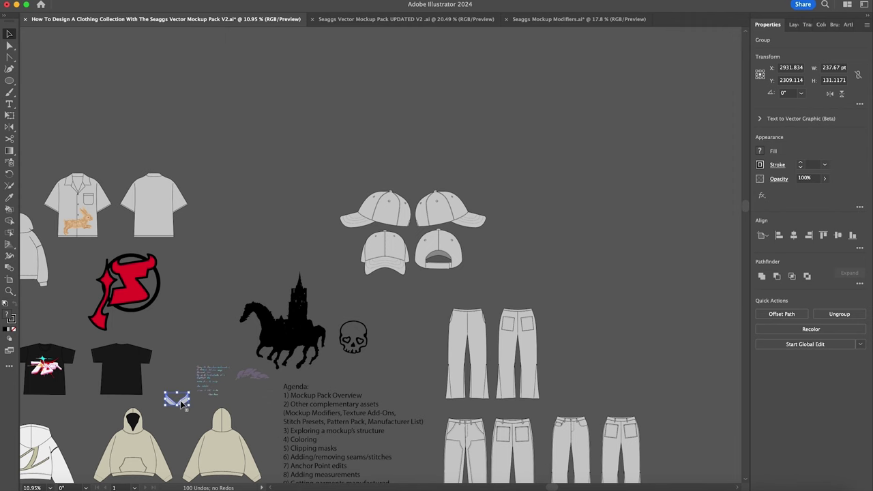
# Fit the Double Hood element onto the neckline of the beige hoodie's front view, below the hood opening.
pyautogui.hscroll(-5, 180, 400)
pyautogui.scroll(-3, 180, 400)
pyautogui.press('z')
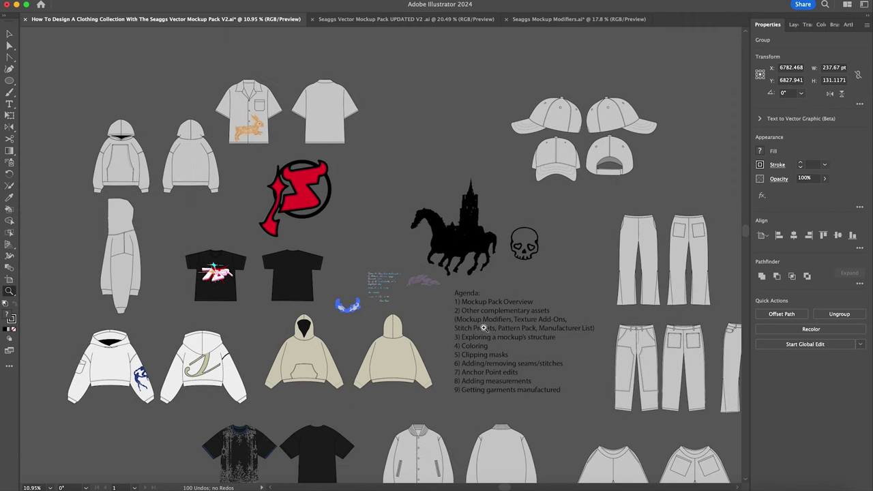
pyautogui.moveTo(313, 320); pyautogui.dragTo(355, 312)
pyautogui.moveTo(249, 308); pyautogui.dragTo(421, 308)
pyautogui.scroll(-3, 421, 308)
pyautogui.hscroll(3, 421, 308)
pyautogui.press('v')
pyautogui.moveTo(531, 211); pyautogui.dragTo(409, 359)
# Match the fill of both Double Hood flaps to the hoodie's beige and deselect them.
pyautogui.keyDown('super'); pyautogui.click(409, 359); pyautogui.keyUp('super')
pyautogui.keyDown('shift'); pyautogui.keyDown('super'); pyautogui.click(255, 365); pyautogui.keyUp('super'); pyautogui.keyUp('shift')
pyautogui.press('i')
pyautogui.press('super+shift+a')
pyautogui.press('z')
pyautogui.moveTo(435, 297); pyautogui.dragTo(271, 304)
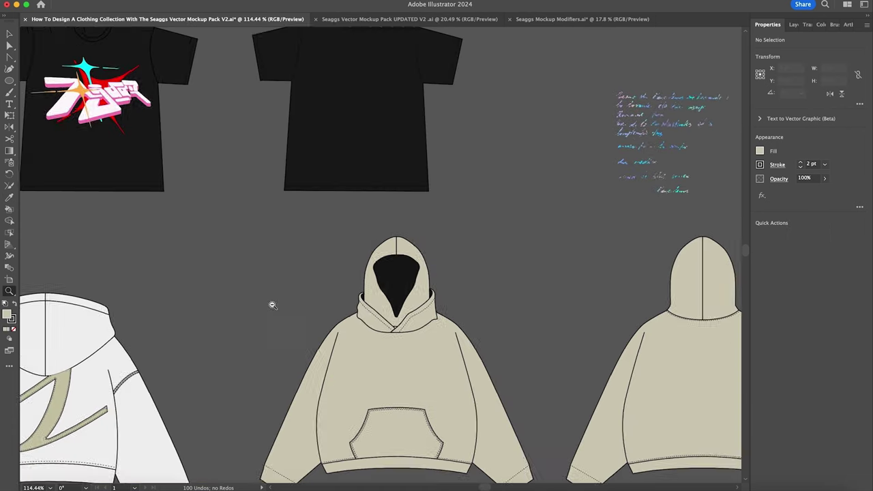
pyautogui.moveTo(460, 264); pyautogui.dragTo(429, 125)
# Bring a pair of wrist sleeves from Seaggs Mockup Modifiers.ai into the collection document, below the beige hoodie.
pyautogui.click(545, 19)
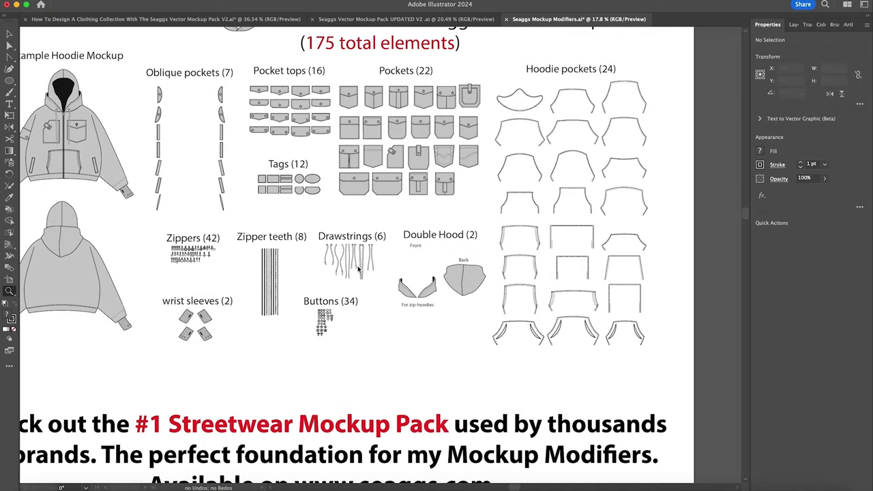
pyautogui.scroll(-2, 329, 314)
pyautogui.hscroll(-2, 329, 314)
pyautogui.moveTo(268, 270); pyautogui.dragTo(397, 273)
pyautogui.press('v')
pyautogui.press('z')
pyautogui.moveTo(258, 271); pyautogui.dragTo(386, 276)
pyautogui.press('v')
pyautogui.click(356, 271)
pyautogui.keyDown('shift'); pyautogui.click(275, 260); pyautogui.keyUp('shift')
pyautogui.moveTo(274, 259); pyautogui.dragTo(298, 9)
pyautogui.click(292, 19)
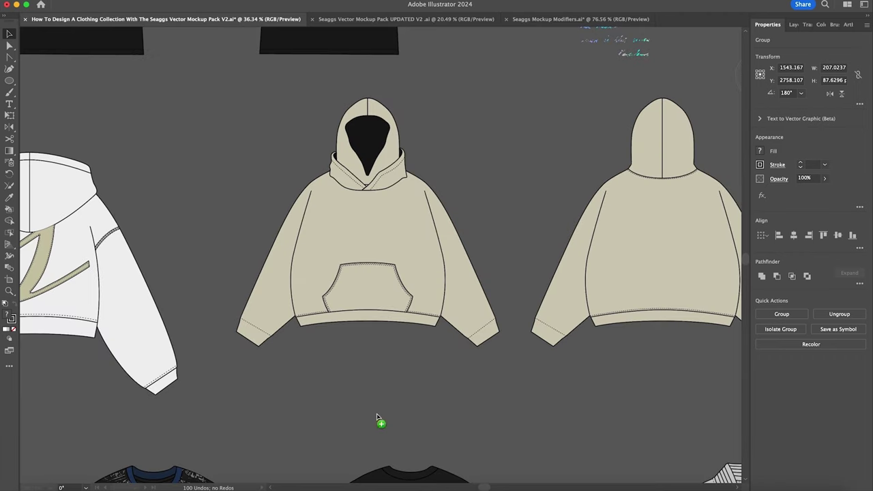
pyautogui.press('super+v')
# Send the wrist sleeves to the back and position them so they extend from under the hoodie's two cuffs.
pyautogui.rightClick(402, 411)
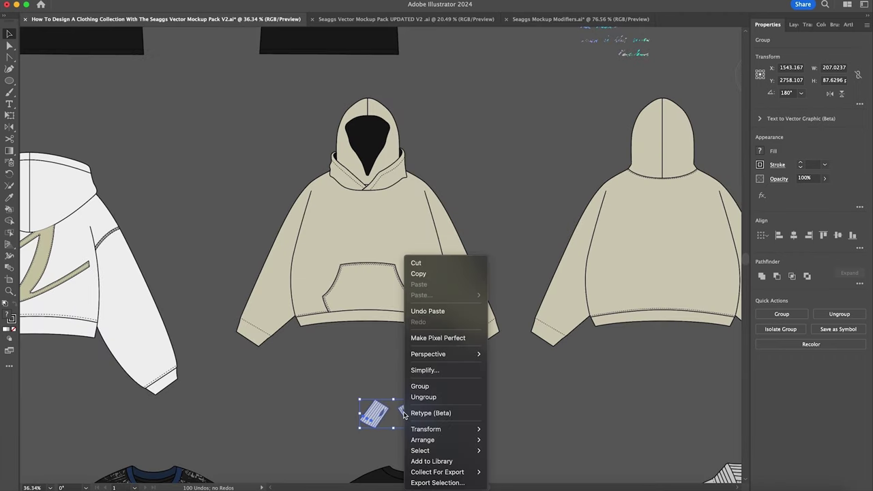
pyautogui.moveTo(437, 447)
pyautogui.click(517, 467)
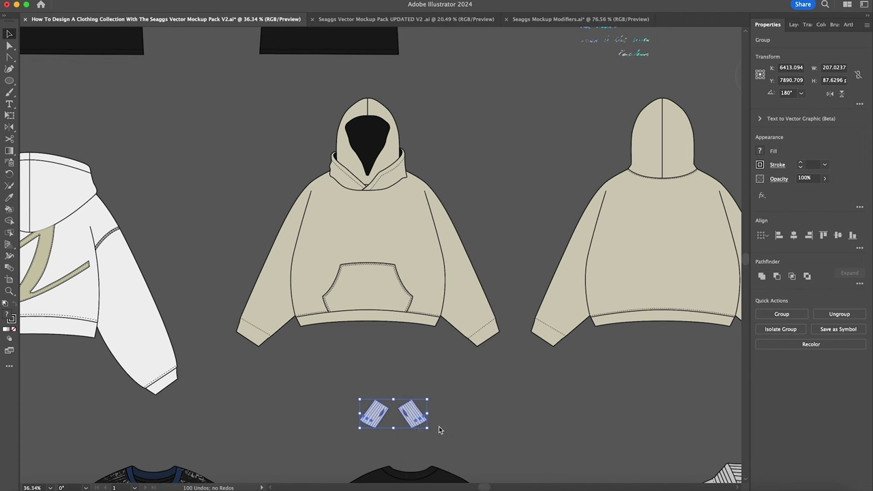
pyautogui.moveTo(416, 423); pyautogui.dragTo(247, 347)
pyautogui.click(452, 371)
pyautogui.click(410, 388)
# Match the fill of the wrist sleeve at the front hoodie's right-hand cuff to the hoodie's beige.
pyautogui.press('z')
pyautogui.moveTo(495, 359); pyautogui.dragTo(527, 322)
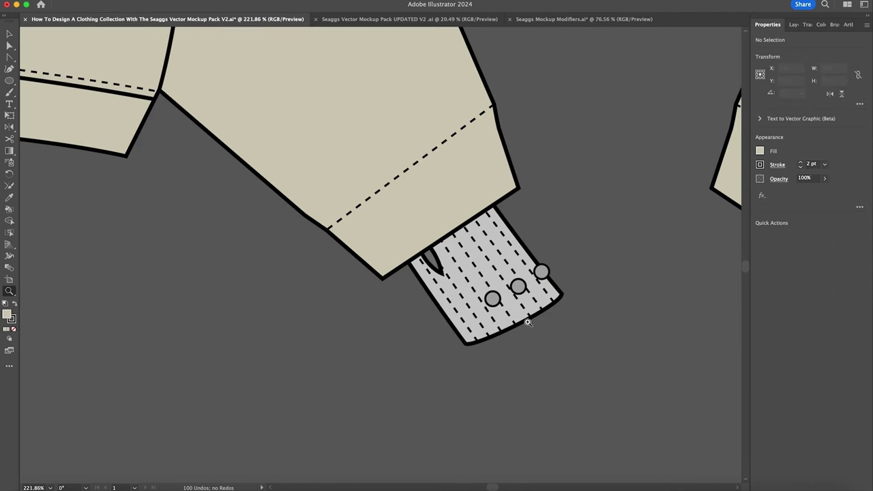
pyautogui.press('v')
pyautogui.click(467, 346)
pyautogui.click(422, 212)
pyautogui.press('i')
pyautogui.press('z')
# Set the fill of the selected wrist sleeve to 2b2b2b.
pyautogui.moveTo(483, 320); pyautogui.dragTo(371, 326)
pyautogui.hscroll(-5, 371, 325)
pyautogui.hscroll(2, 370, 326)
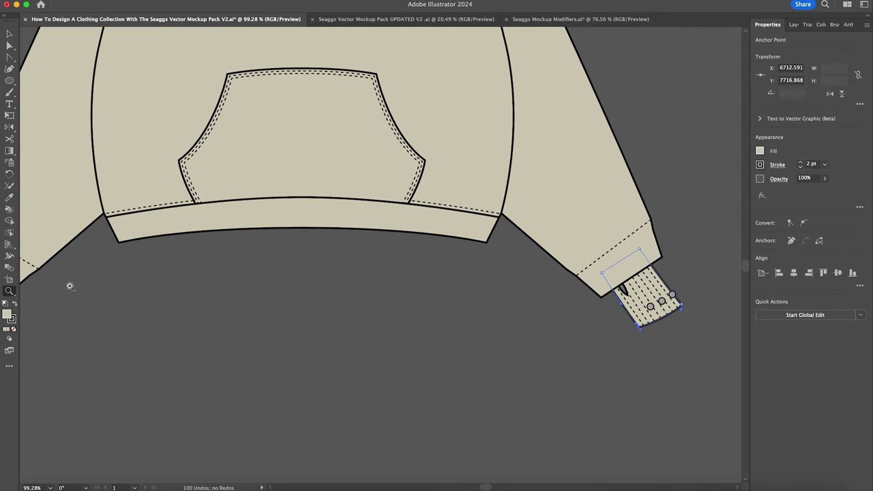
pyautogui.doubleClick(7, 315)
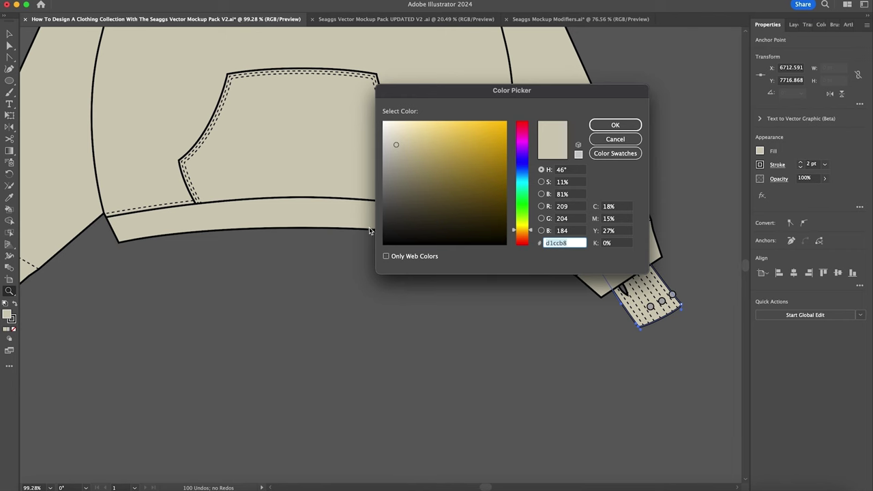
pyautogui.write('2b2b2b')
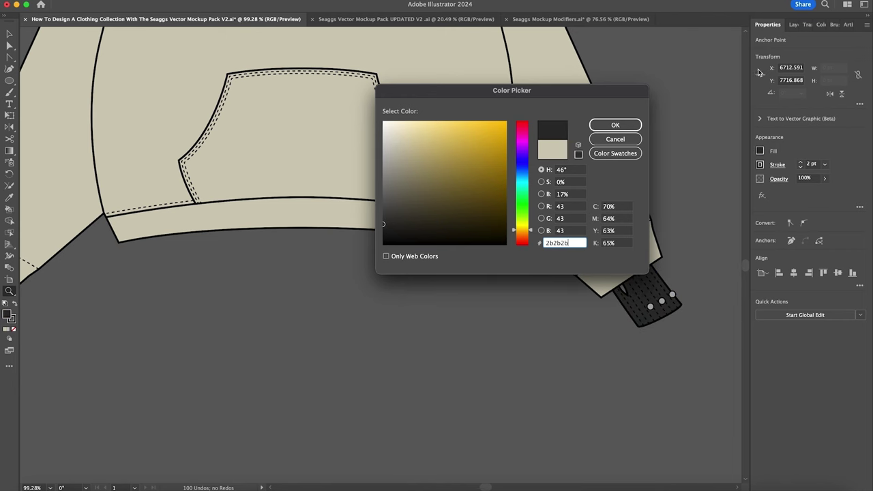
pyautogui.press('Return')
# Sample the dark wrist sleeve's fill onto the grey wrist sleeve at the opposite cuff.
pyautogui.hscroll(-5, 312, 290)
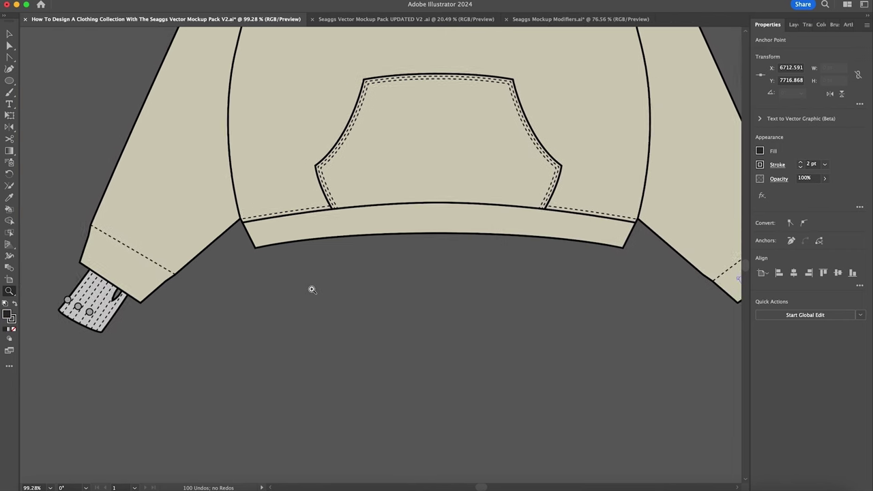
pyautogui.hscroll(-2, 311, 290)
pyautogui.press('v')
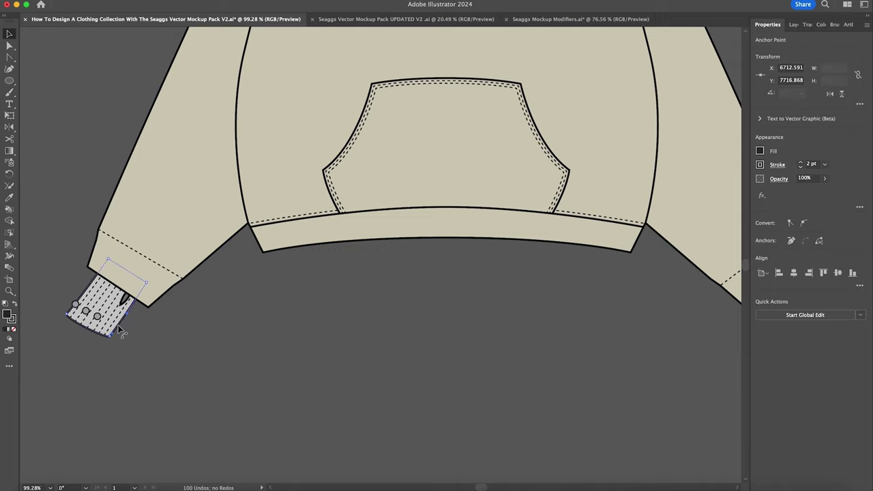
pyautogui.click(118, 324)
pyautogui.hscroll(5, 401, 304)
pyautogui.press('i')
pyautogui.click(623, 329)
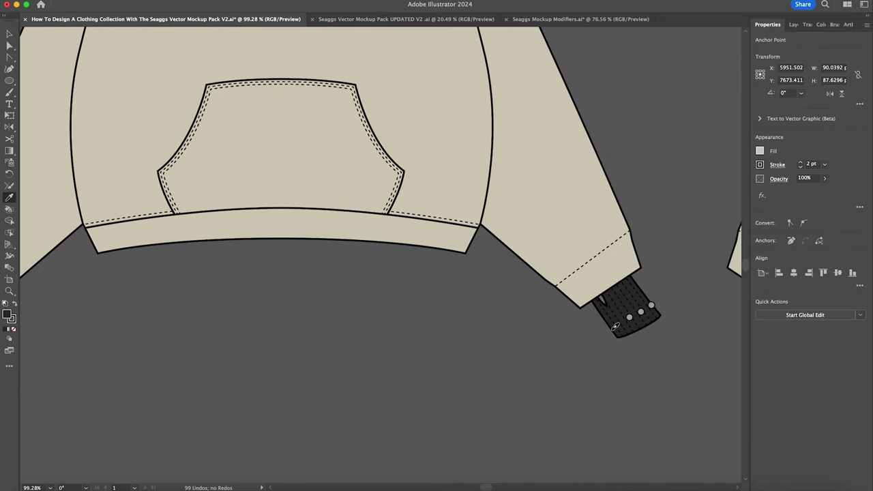
# Fill the hoodie's front body, both neck flaps and the back body with dark grey 262626.
pyautogui.press('z')
pyautogui.keyDown('alt'); pyautogui.click(374, 259); pyautogui.keyUp('alt')
pyautogui.keyDown('alt'); pyautogui.click(452, 248); pyautogui.keyUp('alt')
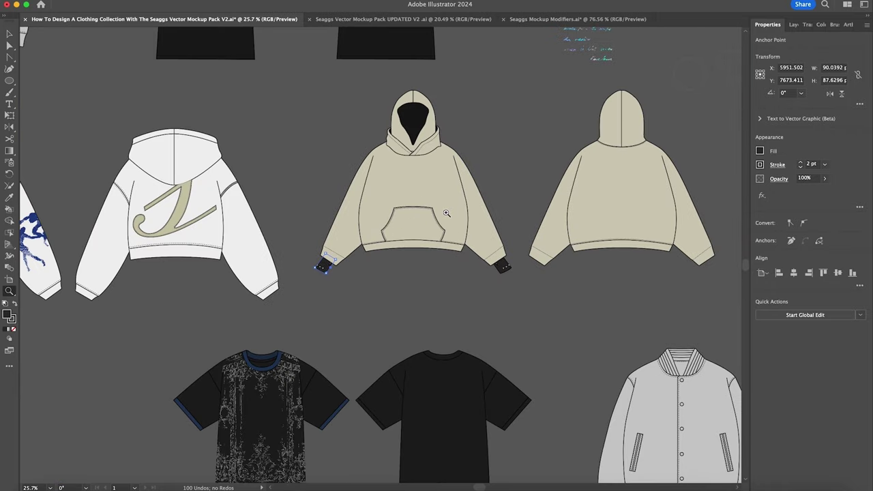
pyautogui.scroll(4, 446, 212)
pyautogui.hscroll(3, 543, 222)
pyautogui.press('v')
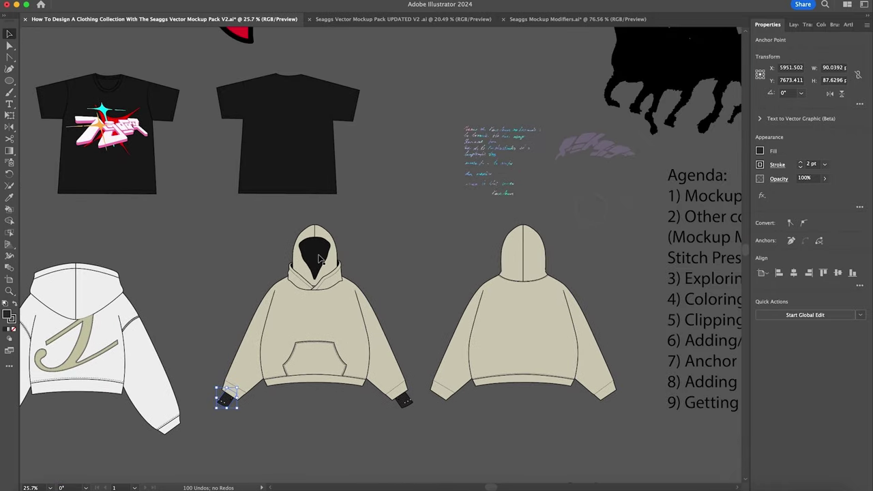
pyautogui.click(321, 300)
pyautogui.keyDown('shift'); pyautogui.click(327, 283); pyautogui.keyUp('shift')
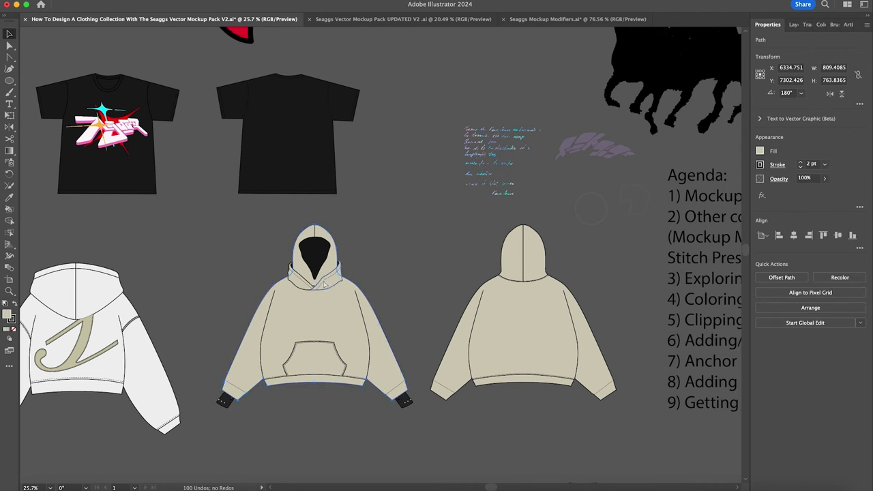
pyautogui.keyDown('shift'); pyautogui.click(296, 284); pyautogui.keyUp('shift')
pyautogui.keyDown('shift'); pyautogui.click(525, 329); pyautogui.keyUp('shift')
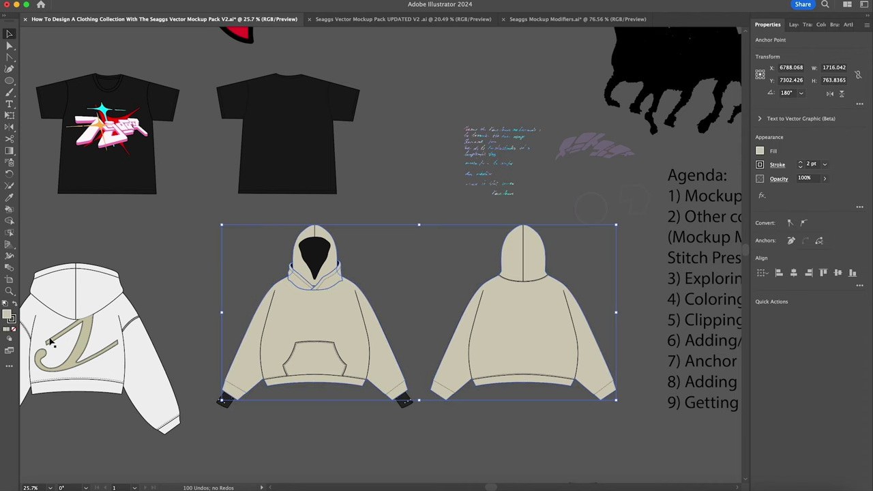
pyautogui.doubleClick(7, 315)
pyautogui.moveTo(421, 213)
pyautogui.mouseDown()
pyautogui.moveTo(380, 215)
pyautogui.moveTo(377, 226)
pyautogui.mouseUp()
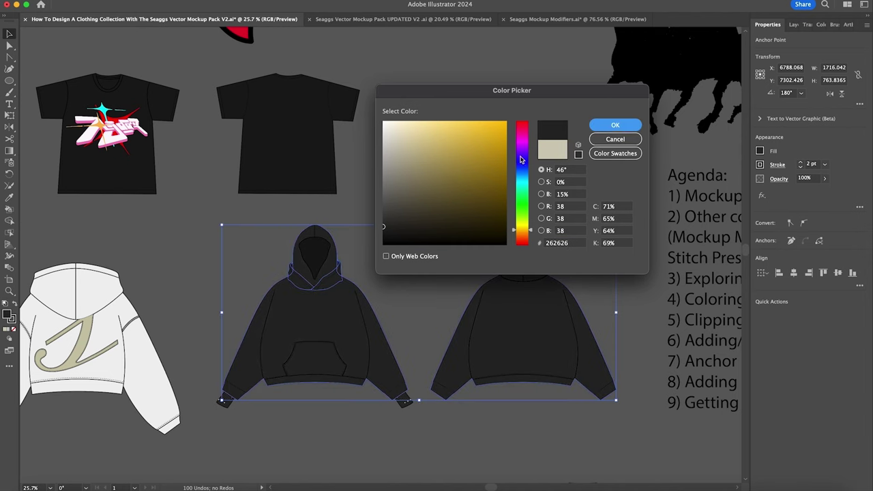
pyautogui.click(614, 125)
pyautogui.click(443, 204)
# Move the handwritten script graphic onto the dark hoodie's front view and bring it to the front.
pyautogui.moveTo(516, 135); pyautogui.dragTo(343, 302)
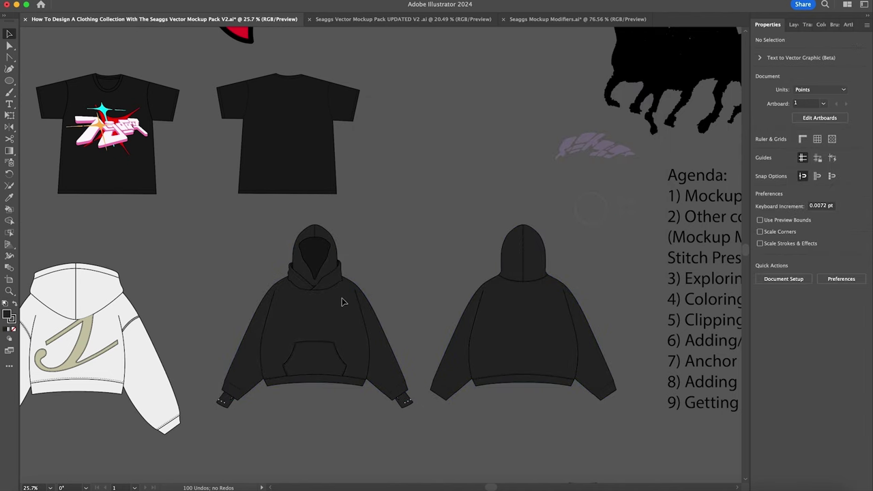
pyautogui.rightClick(343, 301)
pyautogui.moveTo(360, 440)
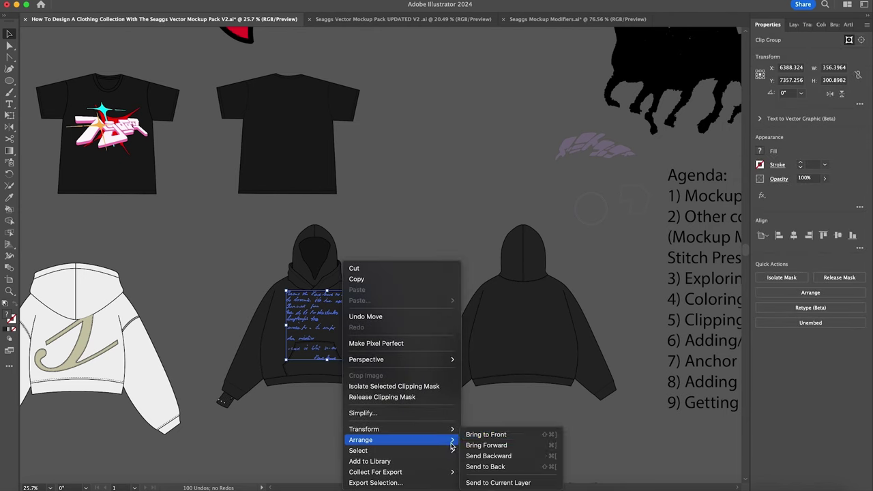
pyautogui.click(498, 437)
# Shift the script graphic slightly left and down to centre it on the hoodie's chest.
pyautogui.press('z')
pyautogui.moveTo(240, 328); pyautogui.dragTo(351, 329)
pyautogui.press('v')
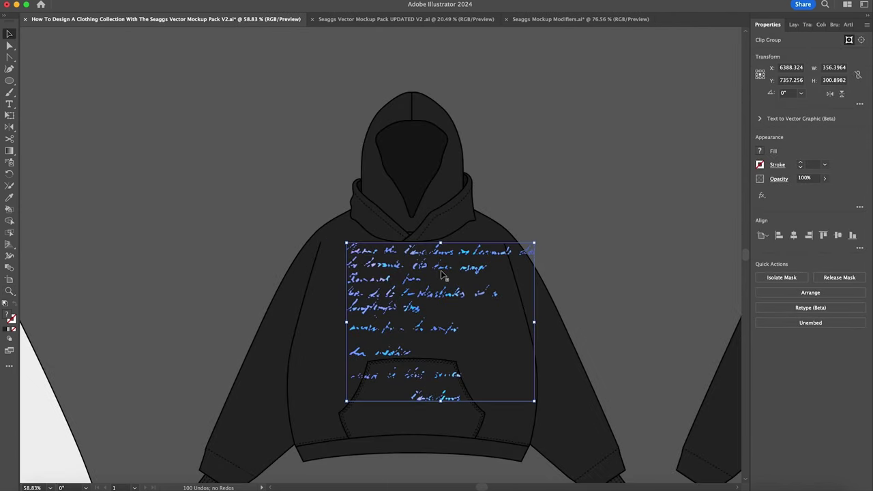
pyautogui.moveTo(442, 274); pyautogui.dragTo(420, 279)
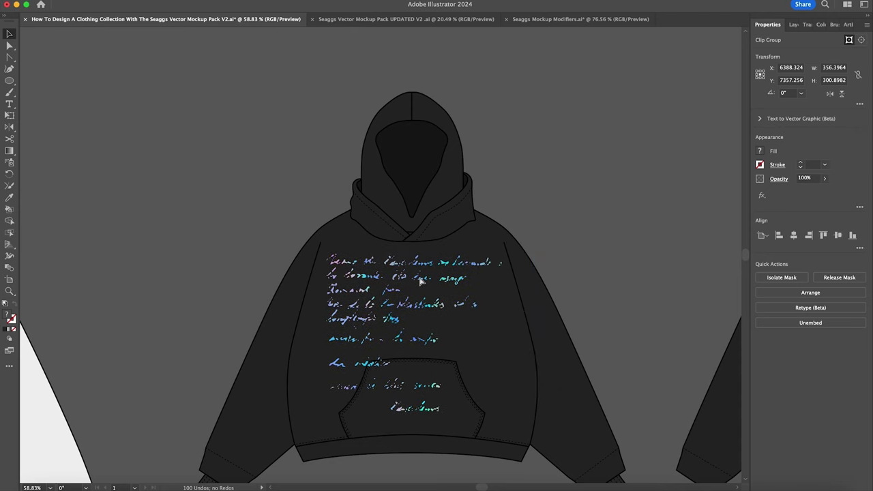
pyautogui.click(612, 203)
# Move the black horse-and-castle graphic above the dark hoodie views and fill it with white ffffff.
pyautogui.press('z')
pyautogui.moveTo(539, 229); pyautogui.dragTo(439, 250)
pyautogui.hscroll(4, 440, 249)
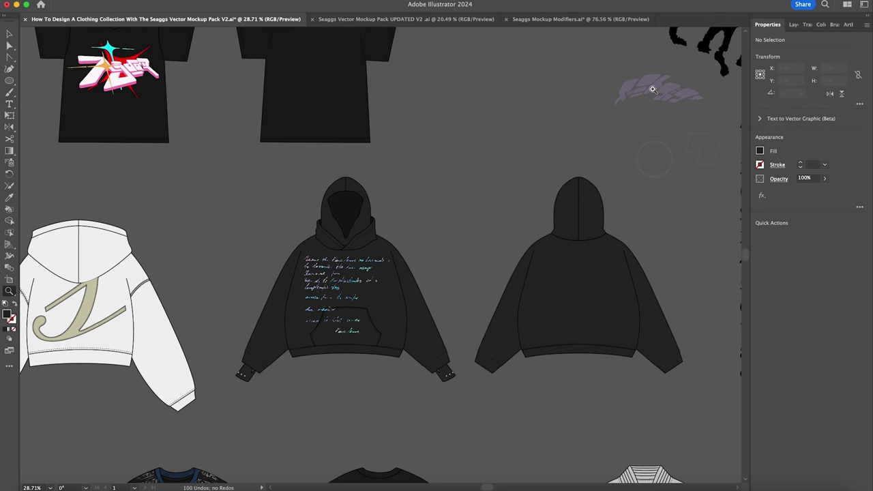
pyautogui.hscroll(3, 653, 89)
pyautogui.press('v')
pyautogui.moveTo(686, 62); pyautogui.dragTo(462, 166)
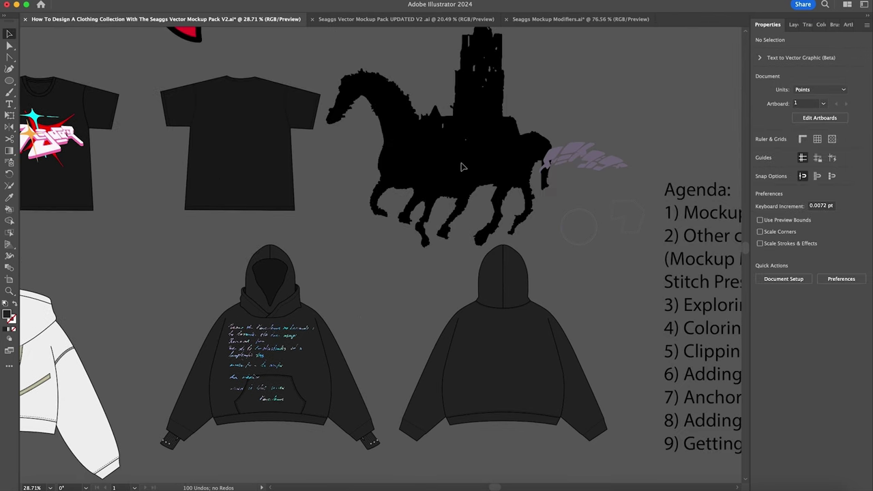
pyautogui.doubleClick(7, 315)
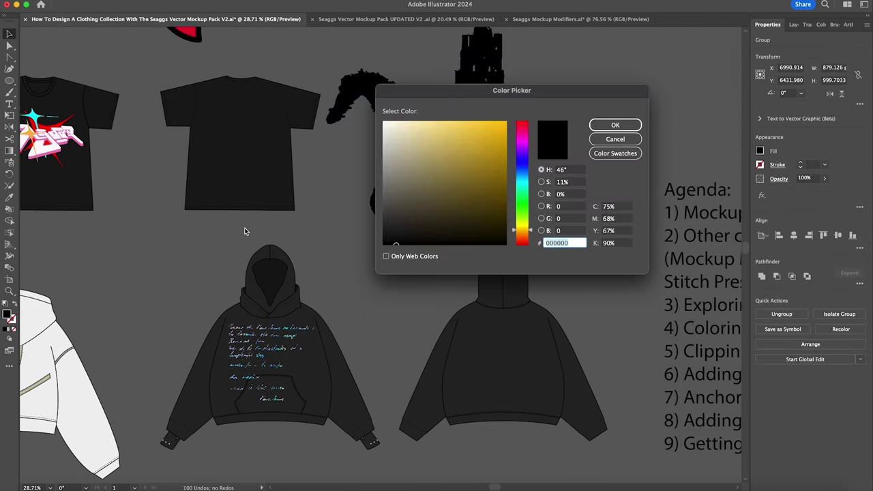
pyautogui.click(384, 123)
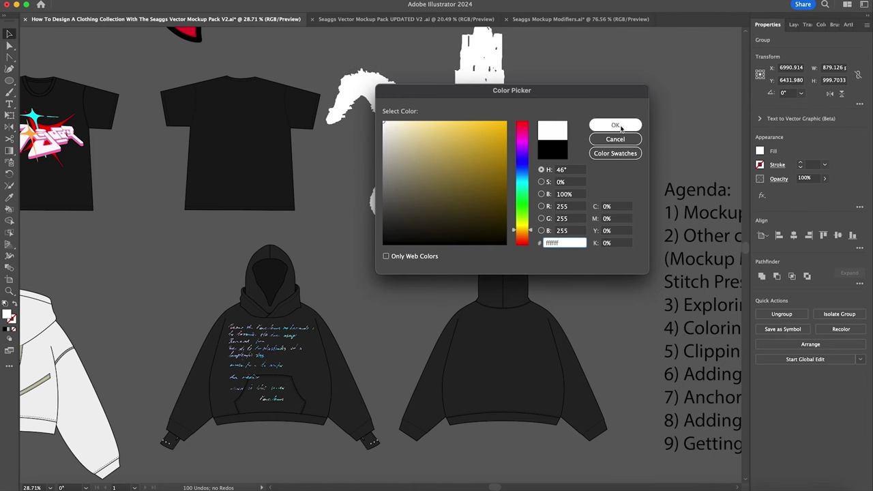
pyautogui.press('Return')
# Shrink the white horse-and-castle graphic to about 31.5 by 36 pt and leave it between the hoodie views.
pyautogui.moveTo(481, 82); pyautogui.dragTo(420, 226)
pyautogui.moveTo(492, 135); pyautogui.dragTo(420, 262)
pyautogui.click(349, 262)
# Move the small horse-and-castle graphic onto the shoulder of the front hoodie and bring it to the front.
pyautogui.press('z')
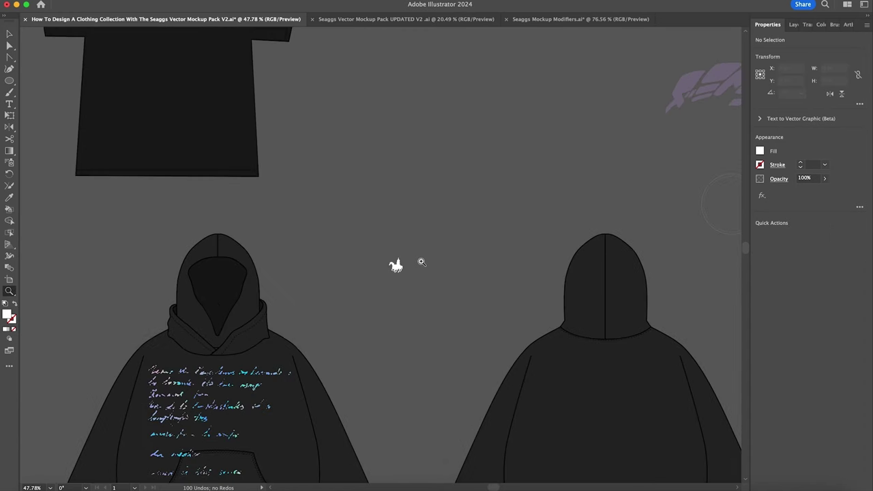
pyautogui.scroll(-3, 422, 252)
pyautogui.press('v')
pyautogui.moveTo(425, 157); pyautogui.dragTo(270, 229)
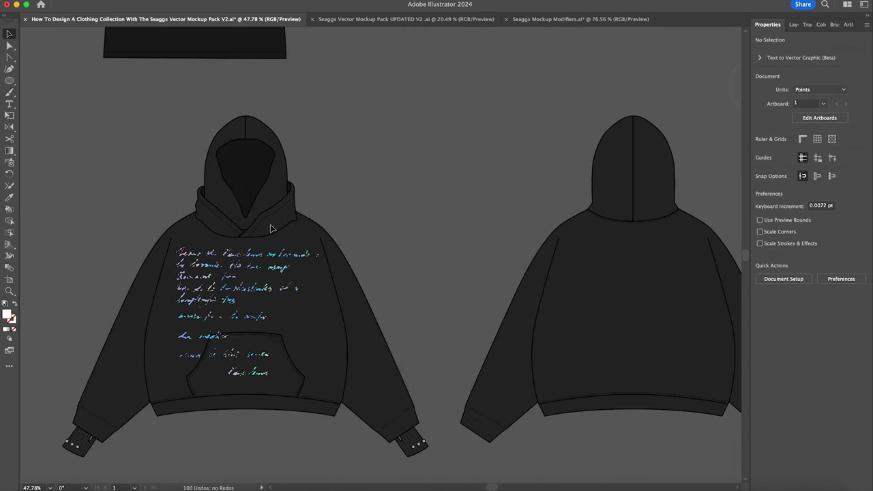
pyautogui.rightClick(311, 228)
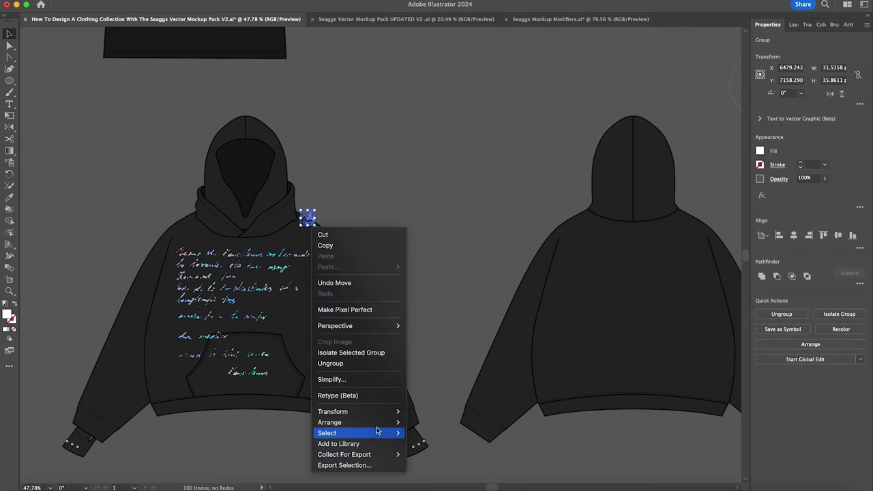
pyautogui.moveTo(376, 423)
pyautogui.click(431, 422)
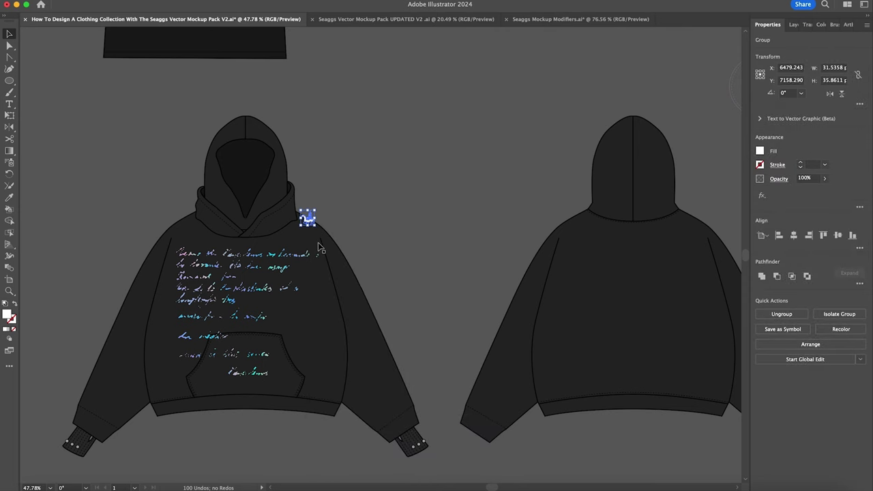
# Place the horse-and-castle graphic on the hoodie's right-hand sleeve at about 17 by 19 pt, rotated about 26°.
pyautogui.scroll(10, 300, 220)
pyautogui.press('super')
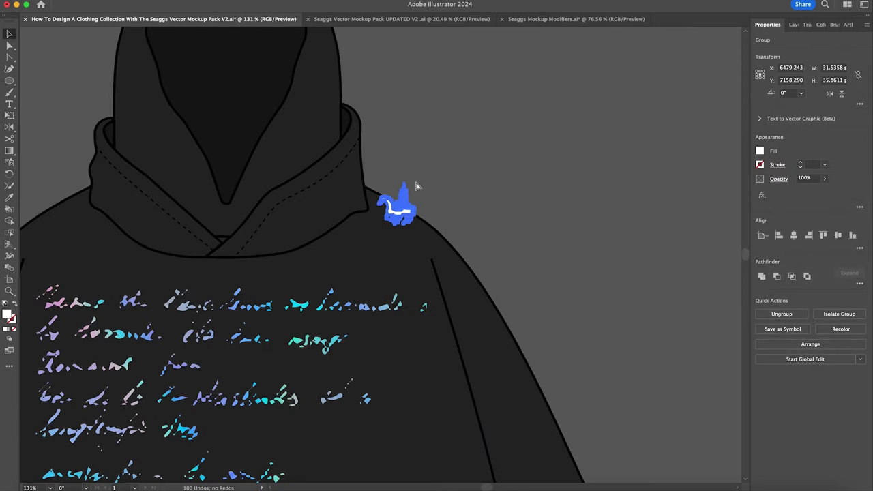
pyautogui.moveTo(416, 183); pyautogui.dragTo(285, 208)
pyautogui.moveTo(278, 242); pyautogui.dragTo(532, 457)
pyautogui.scroll(-3, 534, 458)
pyautogui.scroll(1, 500, 197)
pyautogui.scroll(3, 495, 177)
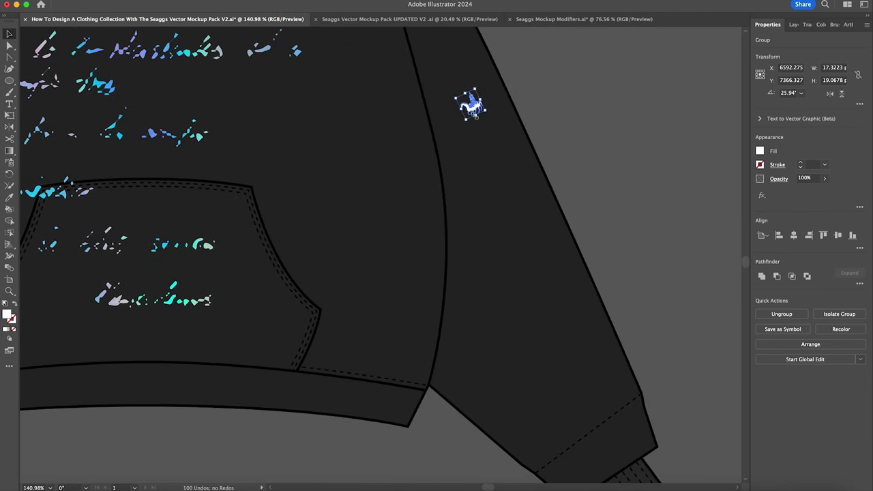
# Move the horse-and-castle graphic down the hoodie's right-hand sleeve to just above the cuff seam and deselect it.
pyautogui.moveTo(473, 109); pyautogui.dragTo(620, 382)
pyautogui.scroll(-6, 620, 372)
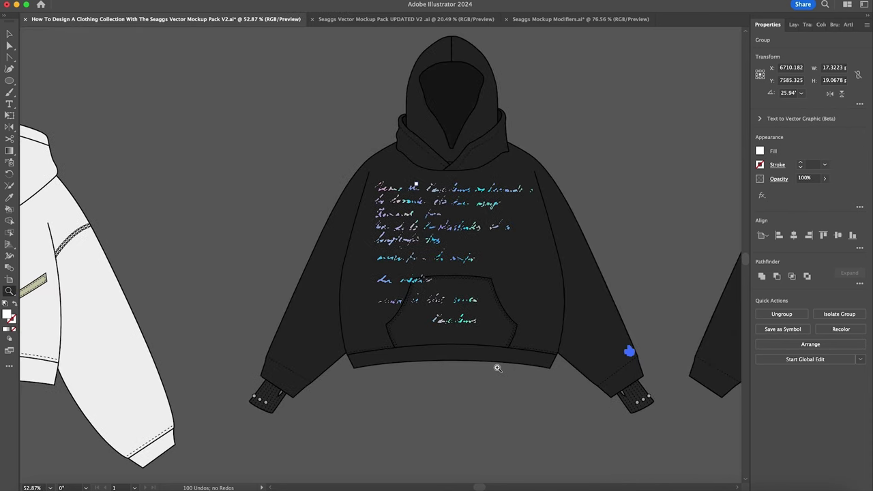
pyautogui.click(499, 187)
pyautogui.hscroll(3, 498, 187)
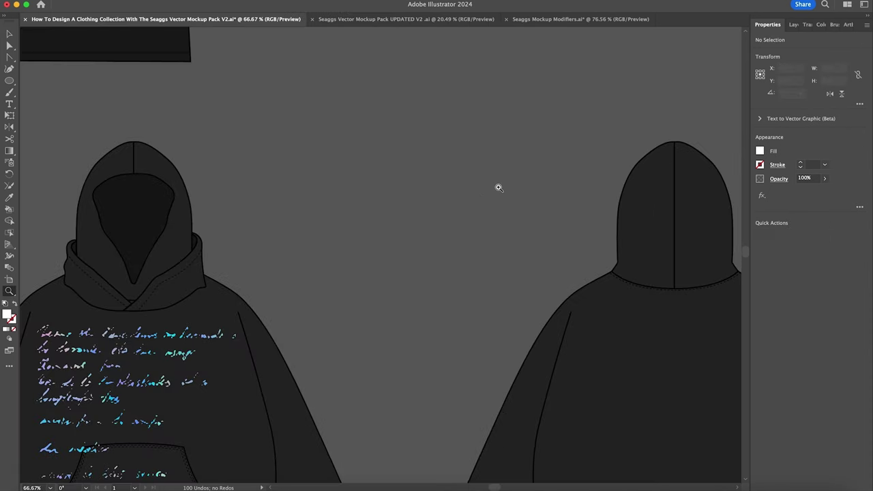
pyautogui.scroll(-3, 499, 187)
# Copy the third pair of drawstrings from the Seaggs Mockup Modifiers file onto the front hoodie, hanging from the hood's two eyelets.
pyautogui.click(554, 20)
pyautogui.press('super+v')
pyautogui.hscroll(10, 271, 351)
pyautogui.scroll(6, 270, 352)
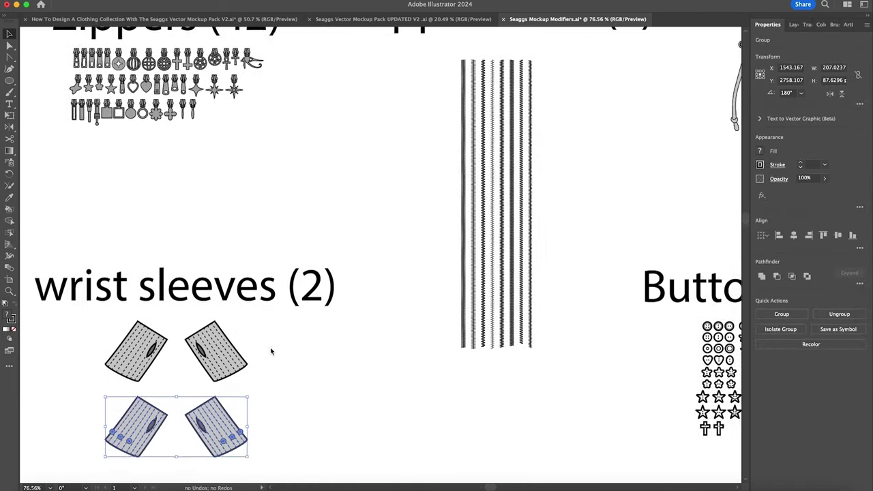
pyautogui.hscroll(3, 270, 352)
pyautogui.scroll(1, 270, 351)
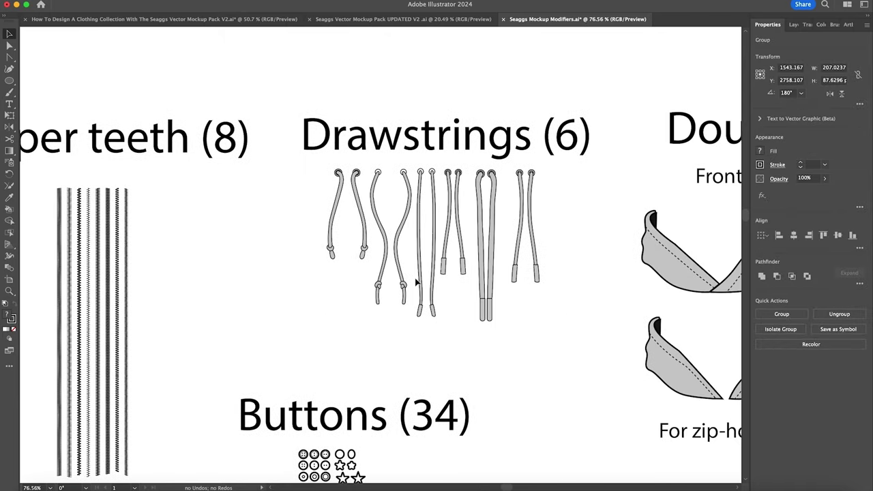
pyautogui.click(436, 238)
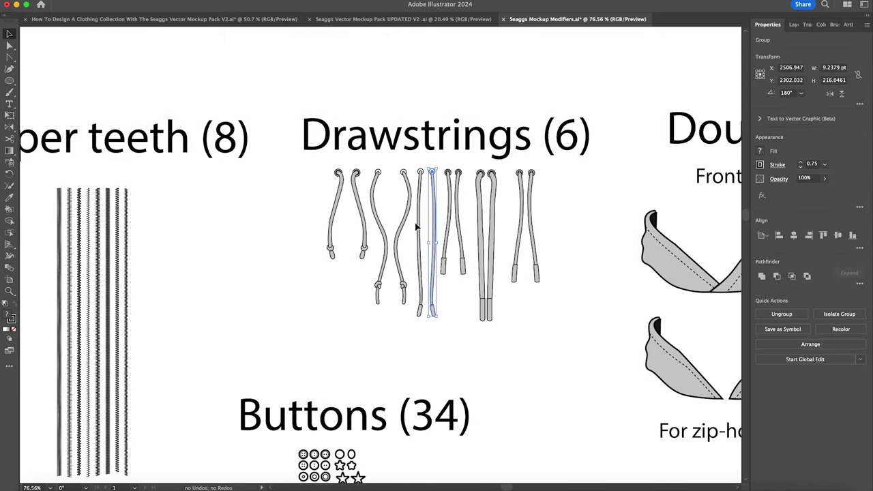
pyautogui.keyDown('shift'); pyautogui.click(419, 223); pyautogui.keyUp('shift')
pyautogui.moveTo(421, 208); pyautogui.dragTo(433, 232)
pyautogui.press('z')
pyautogui.press('v')
pyautogui.moveTo(318, 214); pyautogui.dragTo(238, 237)
pyautogui.click(321, 239)
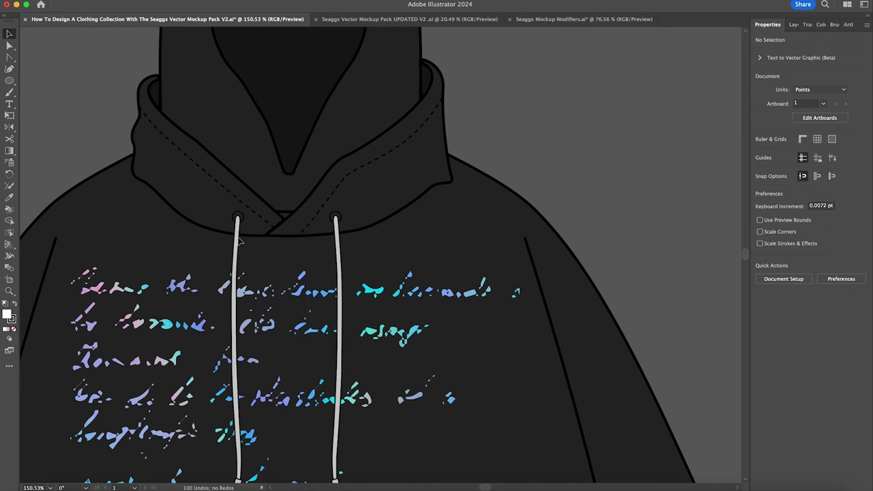
# Fill both drawstring cords, without their tips, with gold b7a15e.
pyautogui.click(238, 240)
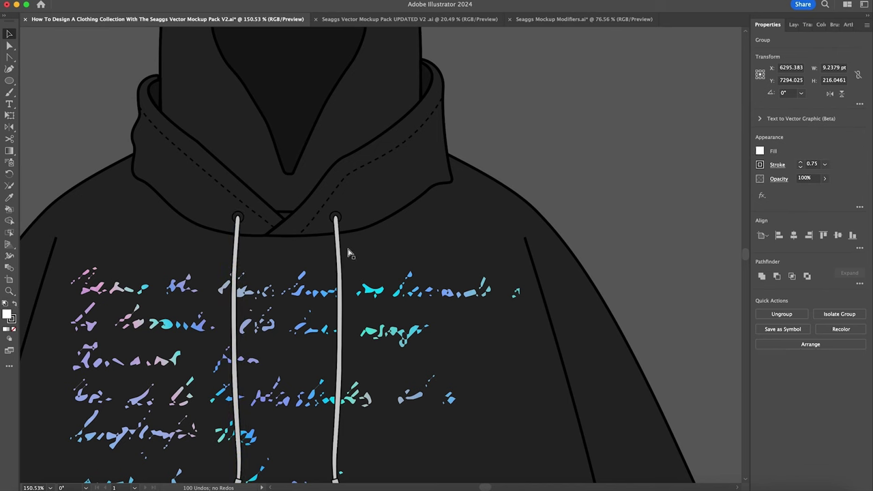
pyautogui.keyDown('super'); pyautogui.click(338, 253); pyautogui.keyUp('super')
pyautogui.keyDown('shift'); pyautogui.keyDown('super'); pyautogui.click(237, 254); pyautogui.keyUp('super'); pyautogui.keyUp('shift')
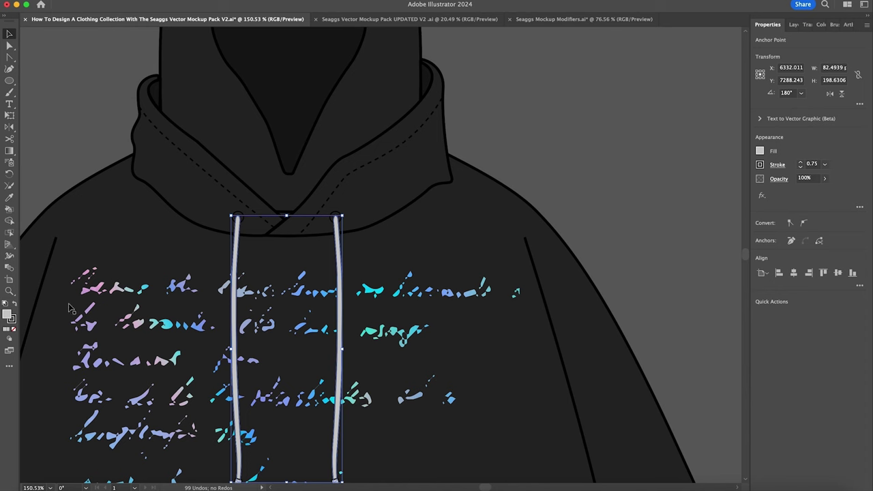
pyautogui.doubleClick(11, 317)
pyautogui.write('c4ab5f')
pyautogui.moveTo(447, 149)
pyautogui.mouseDown()
pyautogui.moveTo(439, 145)
pyautogui.moveTo(443, 155)
pyautogui.mouseUp()
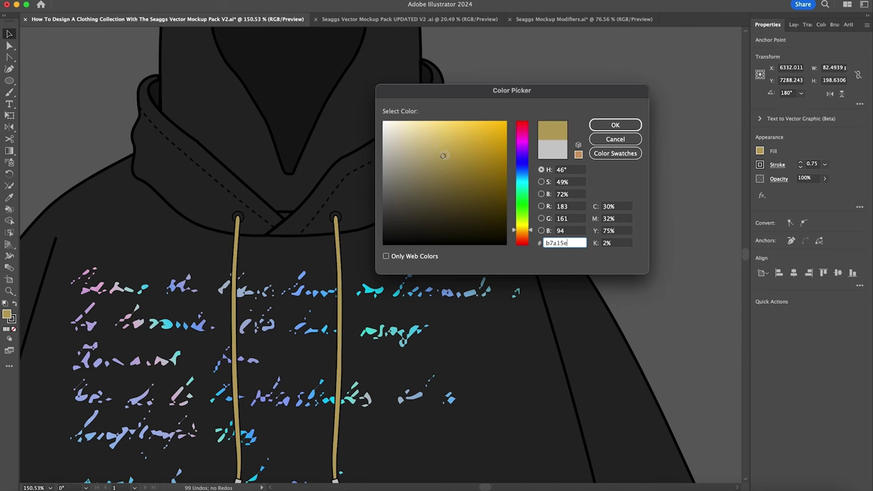
pyautogui.click(638, 127)
# Fill both drawstring tips with dark grey, about 232323, and deselect them.
pyautogui.scroll(-10, 382, 382)
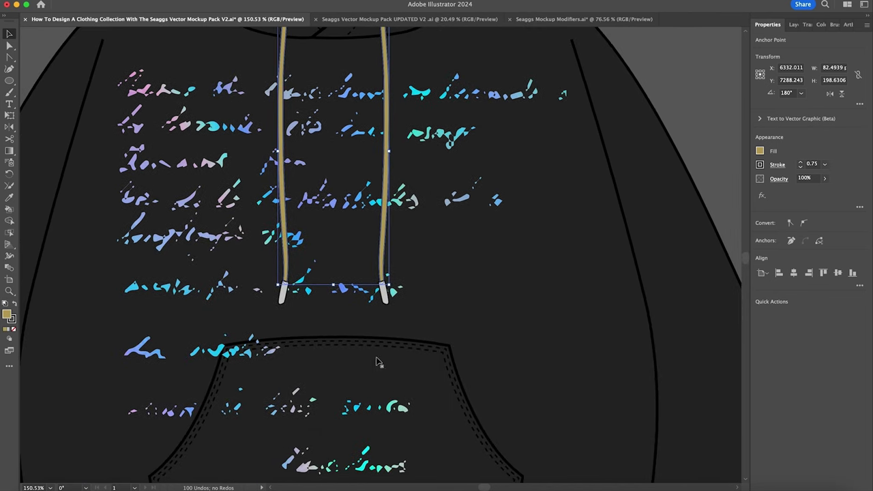
pyautogui.scroll(3, 342, 318)
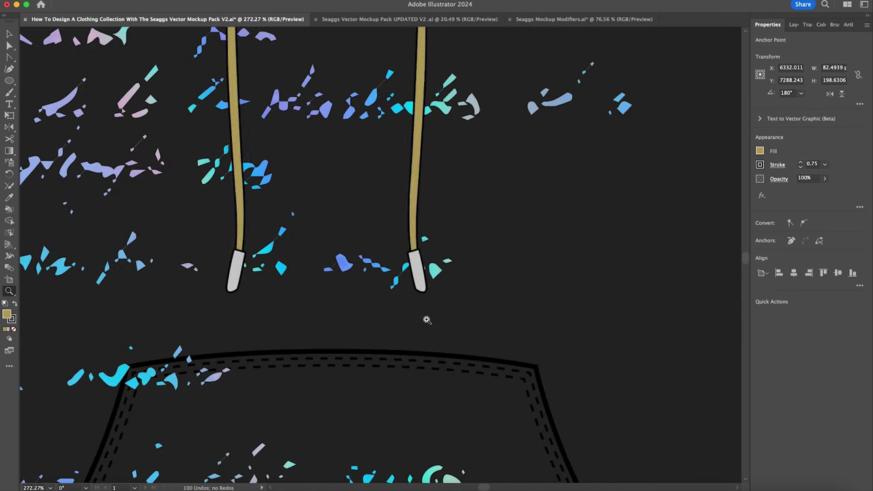
pyautogui.click(421, 285)
pyautogui.keyDown('shift'); pyautogui.click(238, 286); pyautogui.keyUp('shift')
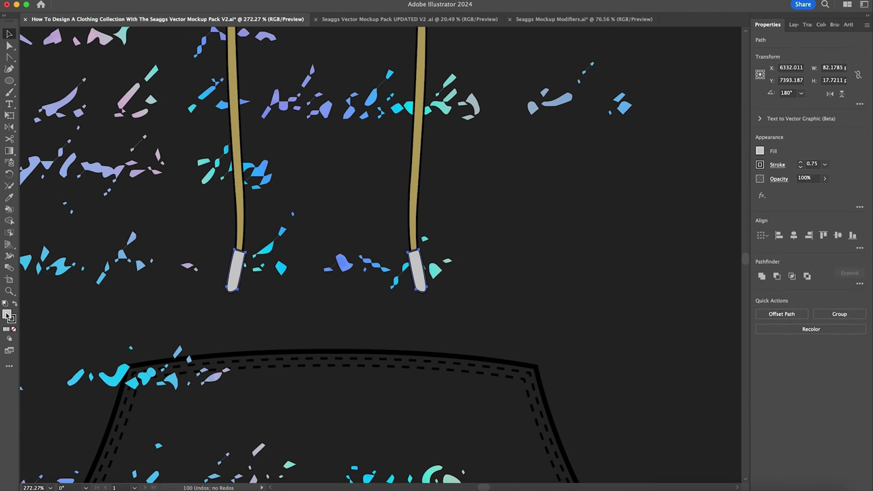
pyautogui.doubleClick(6, 315)
pyautogui.moveTo(390, 217); pyautogui.dragTo(383, 226)
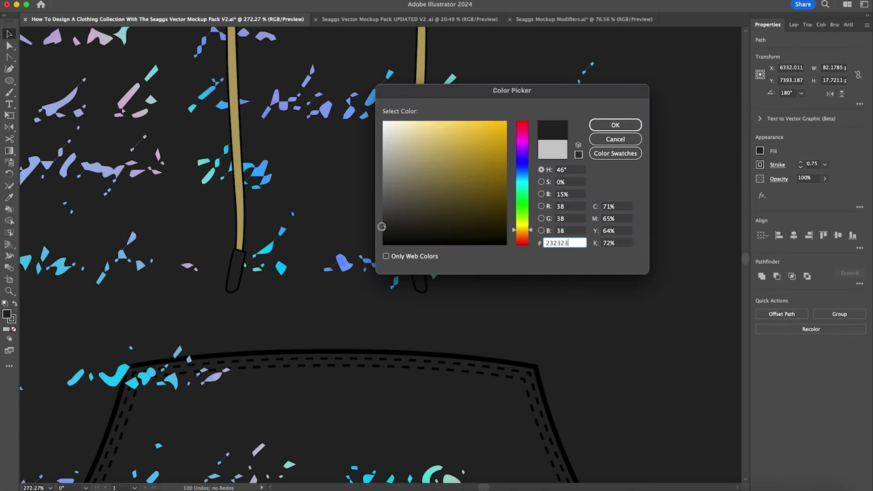
pyautogui.click(612, 125)
pyautogui.scroll(-5, 561, 157)
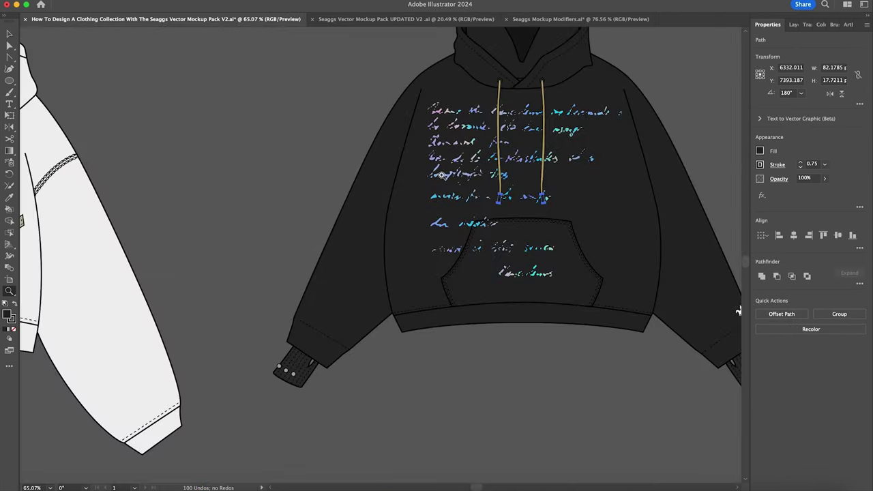
pyautogui.scroll(-1, 441, 175)
pyautogui.scroll(-3, 375, 189)
pyautogui.scroll(2, 376, 189)
pyautogui.click(490, 156)
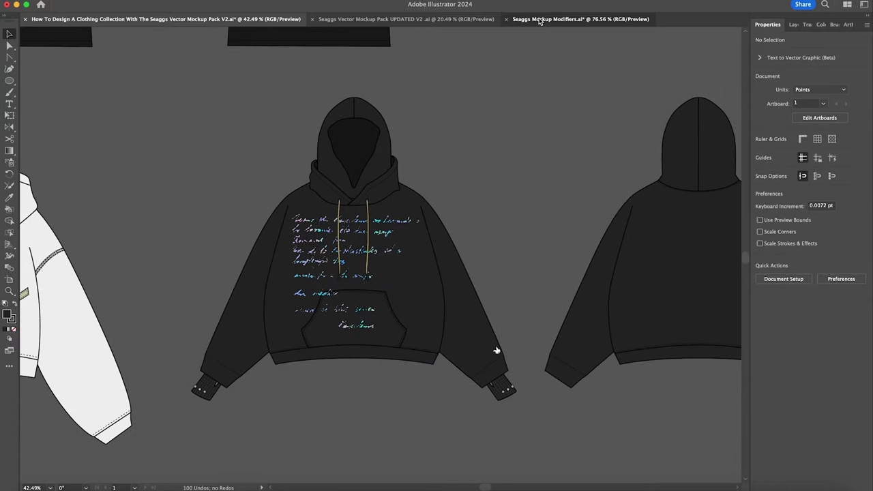
# Copy the pointed flap pocket ending the second row of Pockets in the Seaggs Mockup Modifiers file onto the front hoodie's left-hand sleeve.
pyautogui.click(539, 19)
pyautogui.click(424, 239)
pyautogui.scroll(-2, 428, 236)
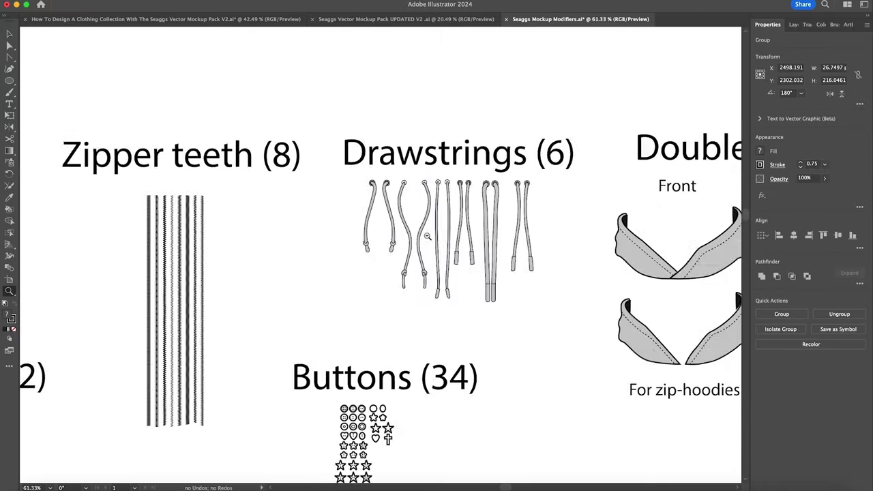
pyautogui.scroll(-2, 427, 236)
pyautogui.scroll(8, 425, 235)
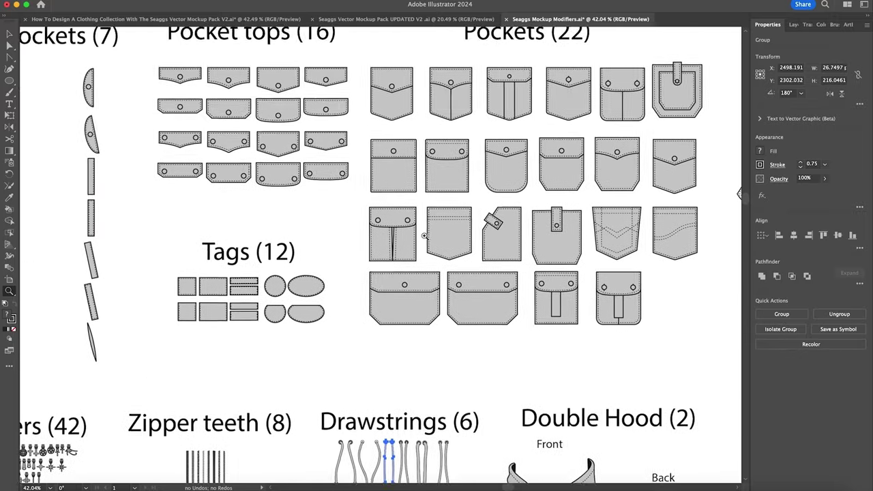
pyautogui.scroll(3, 425, 236)
pyautogui.scroll(1, 379, 185)
pyautogui.press('v')
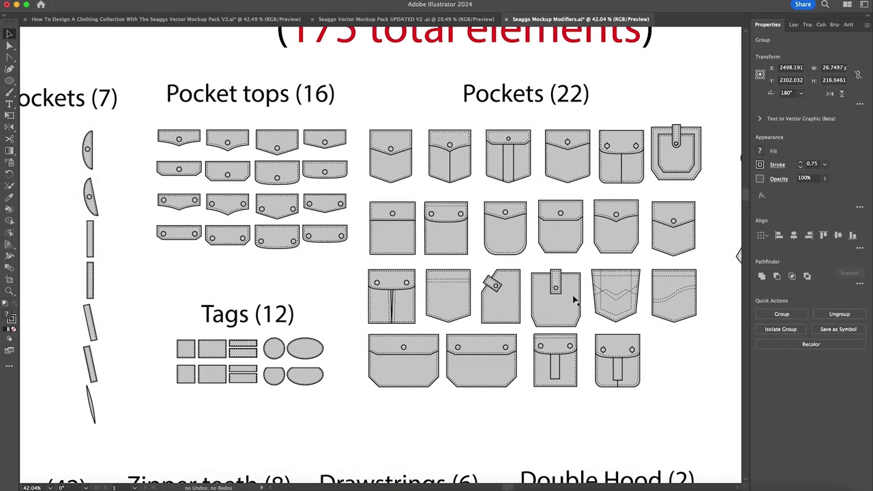
pyautogui.moveTo(675, 242); pyautogui.dragTo(245, 280)
pyautogui.click(205, 247)
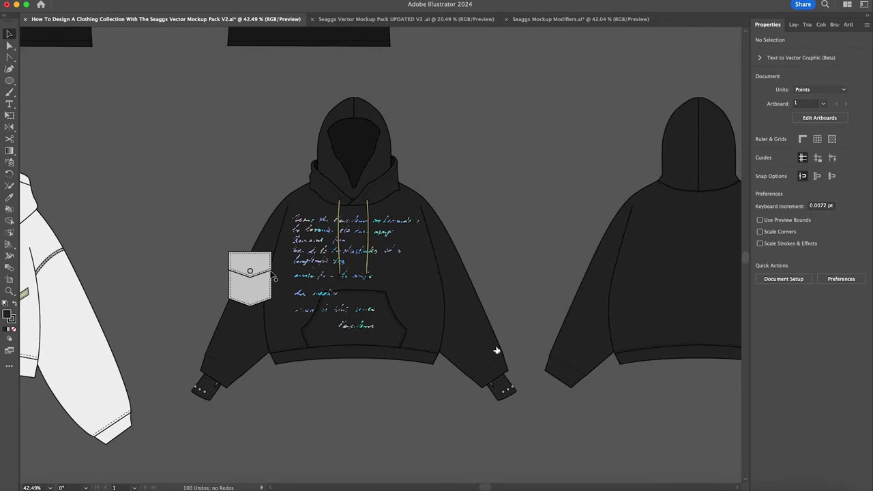
# Match the flap pocket's colour to the dark hoodie body with the Eyedropper.
pyautogui.click(257, 294)
pyautogui.press('i')
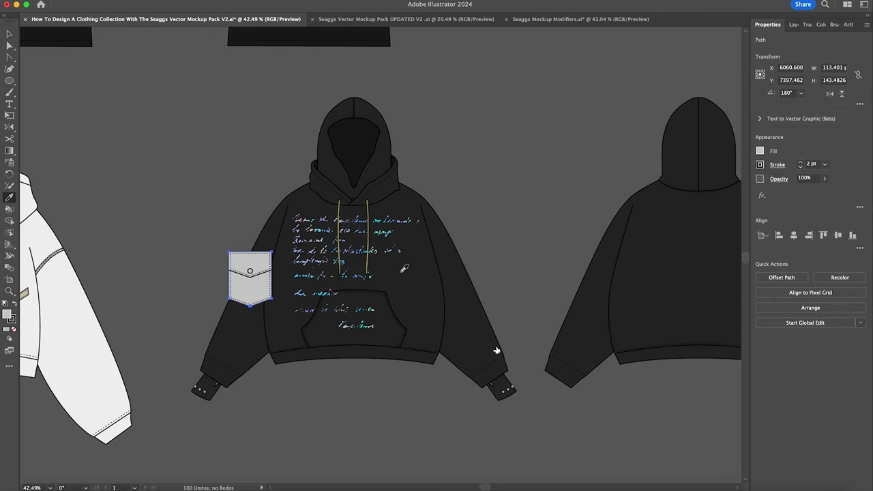
pyautogui.click(424, 274)
# Position the pocket over the outer edge of the lower left-hand sleeve, rotated clockwise to follow the sleeve, and undo the last adjustment.
pyautogui.press('z')
pyautogui.moveTo(182, 287); pyautogui.dragTo(304, 287)
pyautogui.press('v')
pyautogui.moveTo(352, 254); pyautogui.dragTo(296, 341)
pyautogui.scroll(-3, 367, 225)
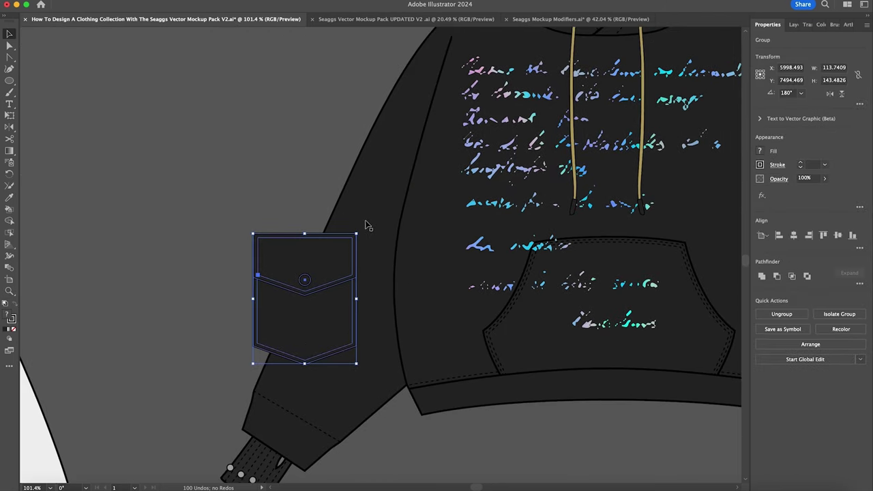
pyautogui.moveTo(360, 231); pyautogui.dragTo(399, 244)
pyautogui.moveTo(334, 282)
pyautogui.mouseDown()
pyautogui.moveTo(363, 191)
pyautogui.moveTo(329, 272)
pyautogui.mouseUp()
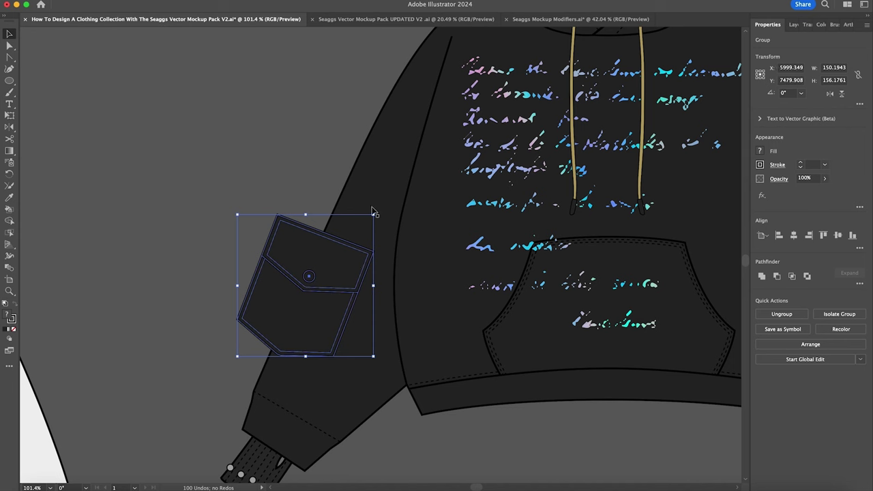
pyautogui.moveTo(376, 210); pyautogui.dragTo(380, 208)
pyautogui.moveTo(328, 322); pyautogui.dragTo(306, 338)
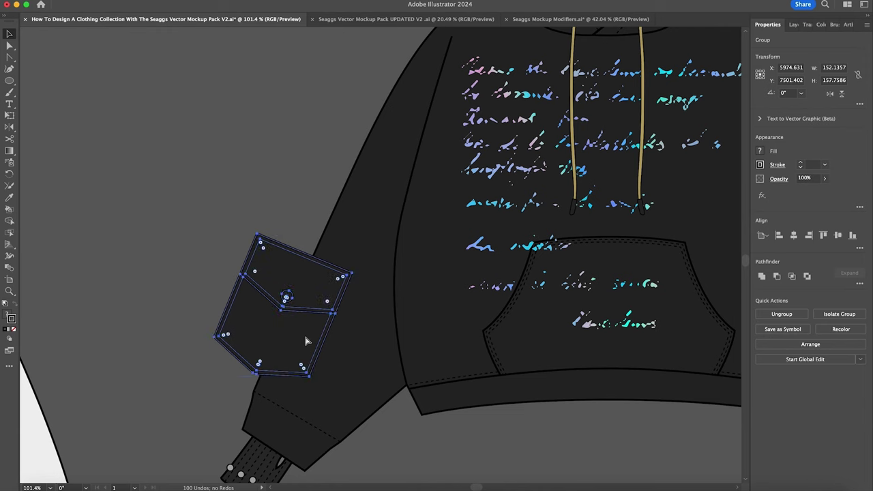
pyautogui.press('super+z')
pyautogui.press('super+shift+a')
# Draw a closed Pen outline along the sleeve's outer edge and around the part of the pocket lying on the sleeve.
pyautogui.press('z')
pyautogui.click(340, 350)
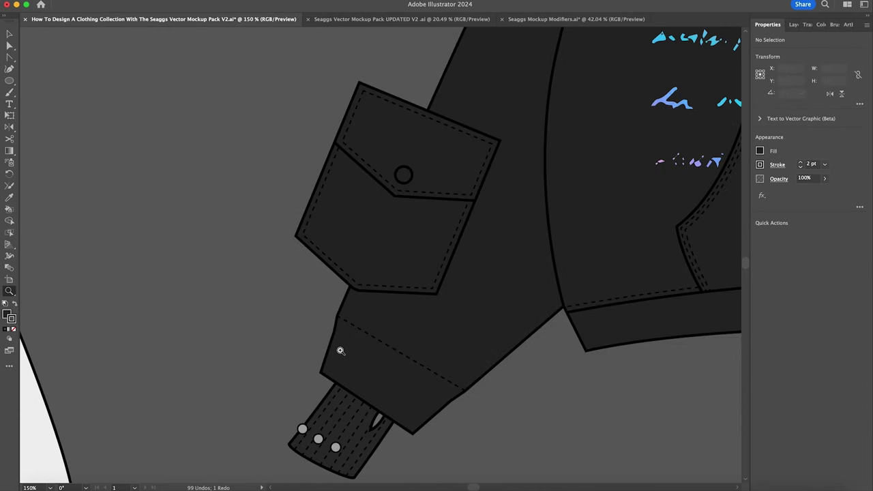
pyautogui.press('p')
pyautogui.scroll(3, 340, 353)
pyautogui.hscroll(2, 341, 354)
pyautogui.click(294, 360)
pyautogui.click(382, 161)
pyautogui.click(462, 192)
pyautogui.click(462, 293)
pyautogui.click(393, 405)
pyautogui.click(294, 360)
# Clip the pocket with the drawn outline as a clipping mask.
pyautogui.press('v')
pyautogui.keyDown('shift'); pyautogui.click(304, 250); pyautogui.keyUp('shift')
pyautogui.press('super+7')
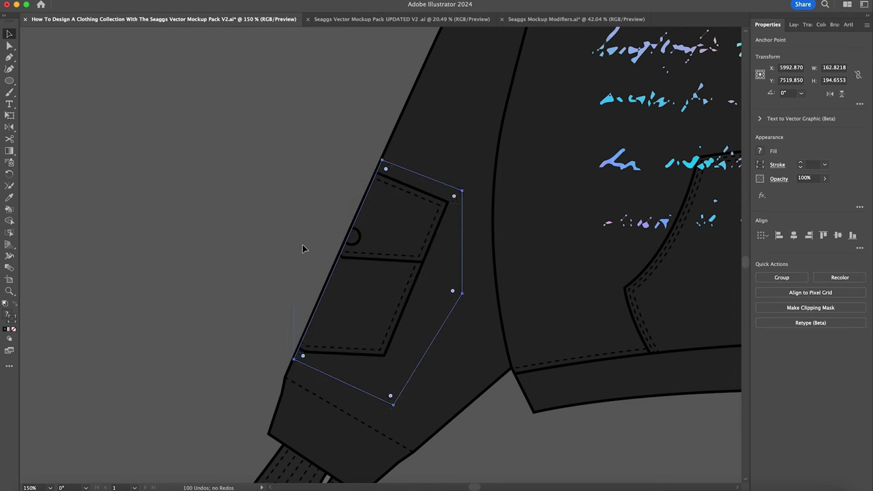
# Shift the clipping path's two outer corner points outward so the pocket extends slightly beyond the sleeve edge.
pyautogui.scroll(2, 333, 251)
pyautogui.moveTo(371, 275); pyautogui.dragTo(368, 275)
pyautogui.press('super+z')
pyautogui.press('a')
pyautogui.moveTo(397, 136); pyautogui.dragTo(384, 132)
pyautogui.moveTo(283, 394); pyautogui.dragTo(275, 390)
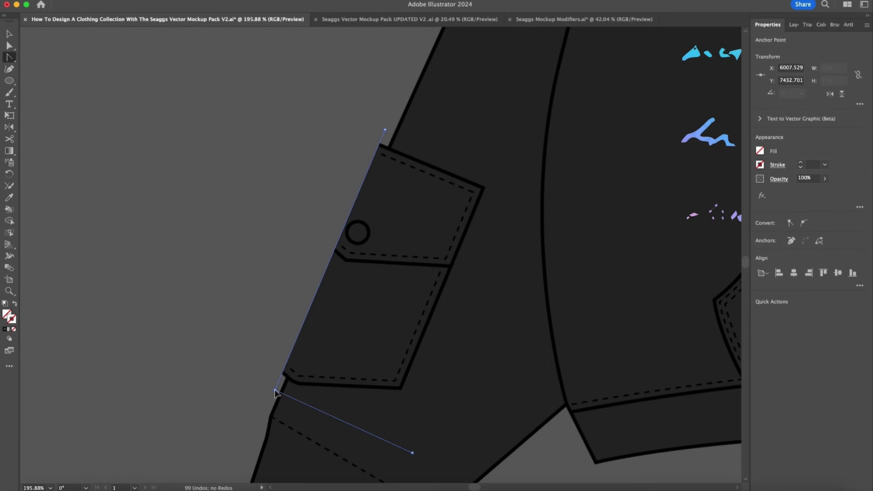
pyautogui.press('v')
pyautogui.click(296, 278)
# Examine the whole front hoodie with its sleeve pocket, drawstrings and graphics.
pyautogui.press('z')
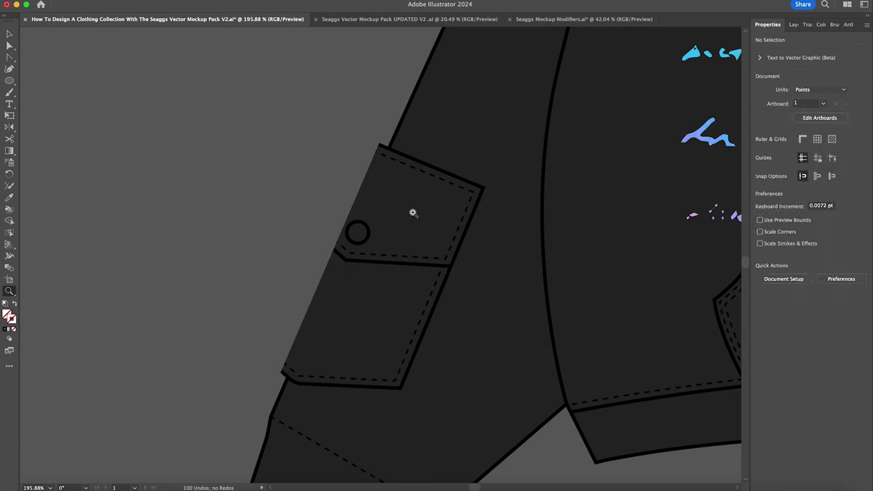
pyautogui.moveTo(471, 204); pyautogui.dragTo(307, 207)
pyautogui.hscroll(5, 536, 163)
pyautogui.scroll(3, 536, 163)
pyautogui.moveTo(536, 163); pyautogui.dragTo(488, 169)
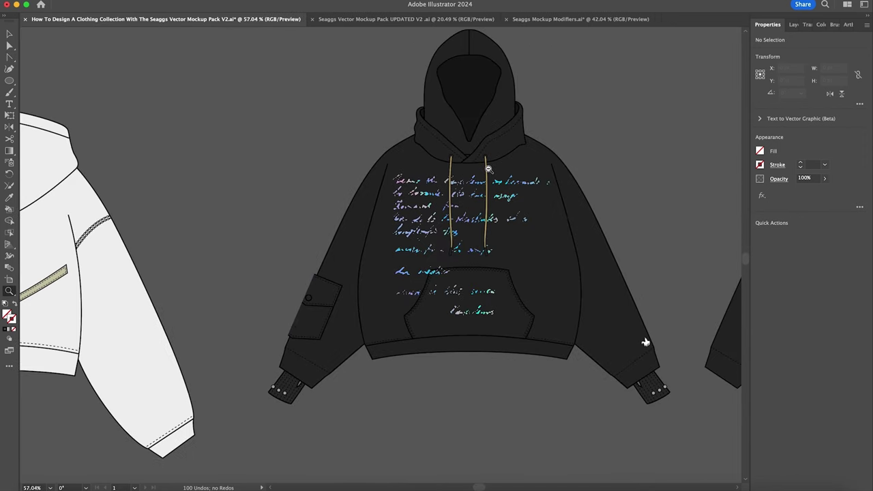
pyautogui.hscroll(3, 488, 169)
pyautogui.scroll(2, 488, 169)
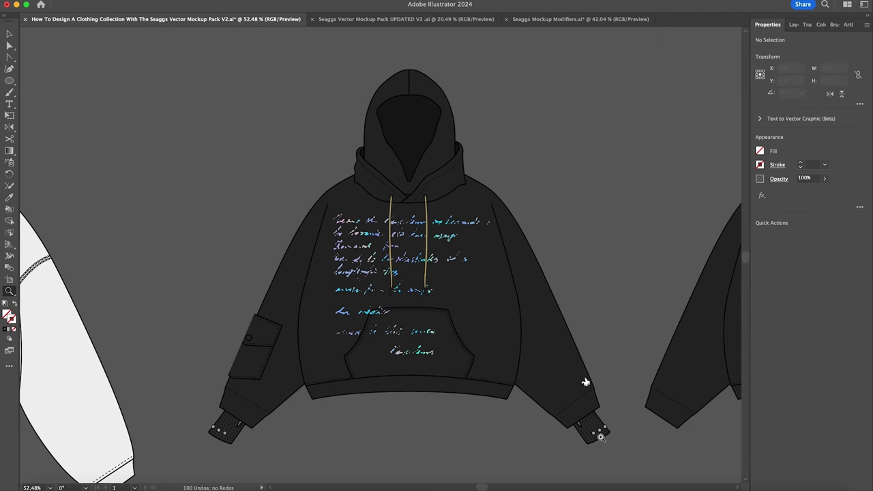
# Fill the thumb hole of the right-hand wrist sleeve with near-black 161616.
pyautogui.moveTo(580, 425); pyautogui.dragTo(776, 427)
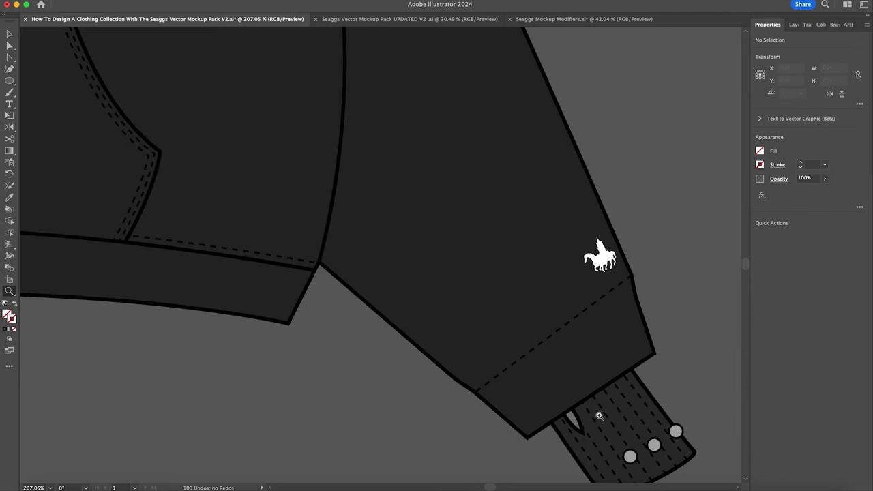
pyautogui.scroll(-4, 599, 415)
pyautogui.hscroll(3, 598, 416)
pyautogui.press('v')
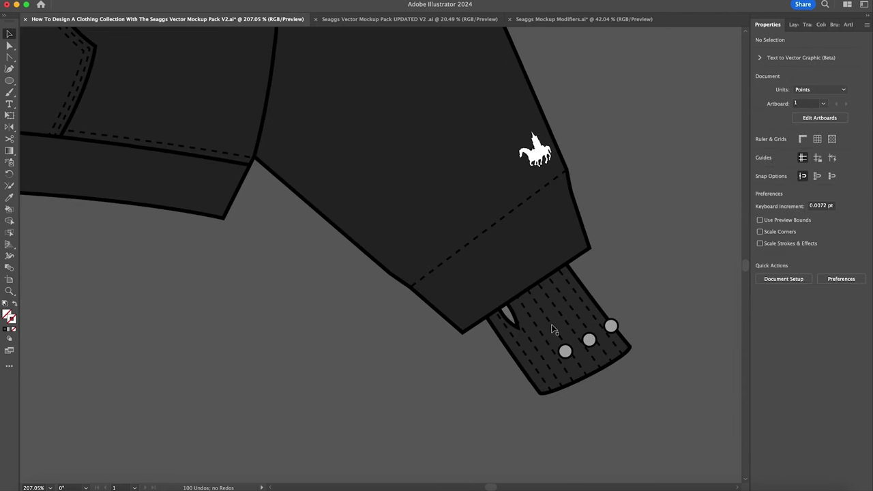
pyautogui.click(509, 314)
pyautogui.doubleClick(7, 314)
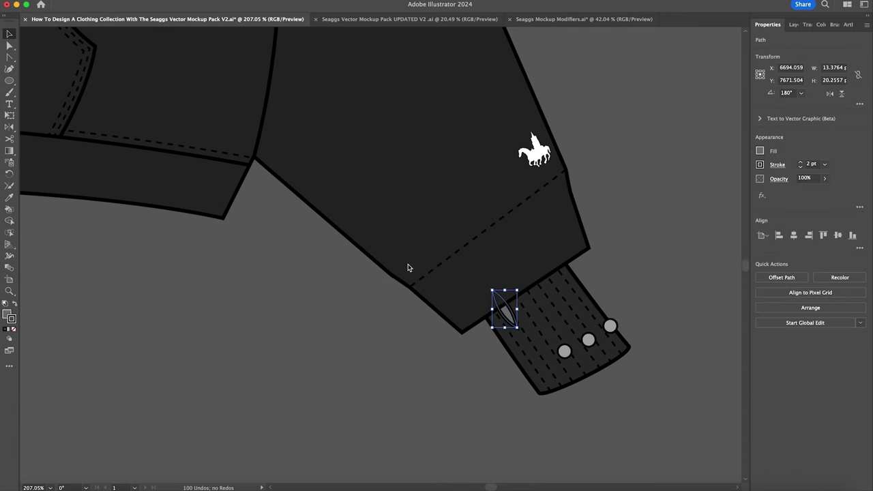
pyautogui.moveTo(389, 230); pyautogui.dragTo(382, 236)
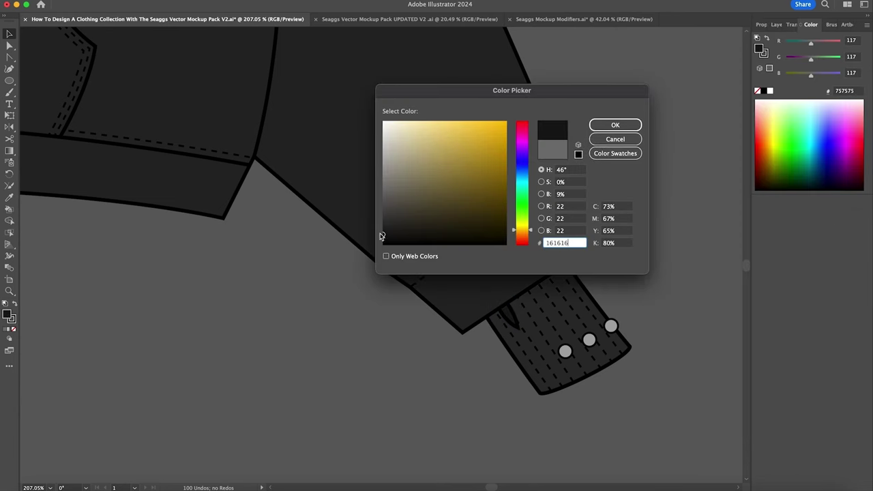
pyautogui.doubleClick(573, 241)
pyautogui.press('Return')
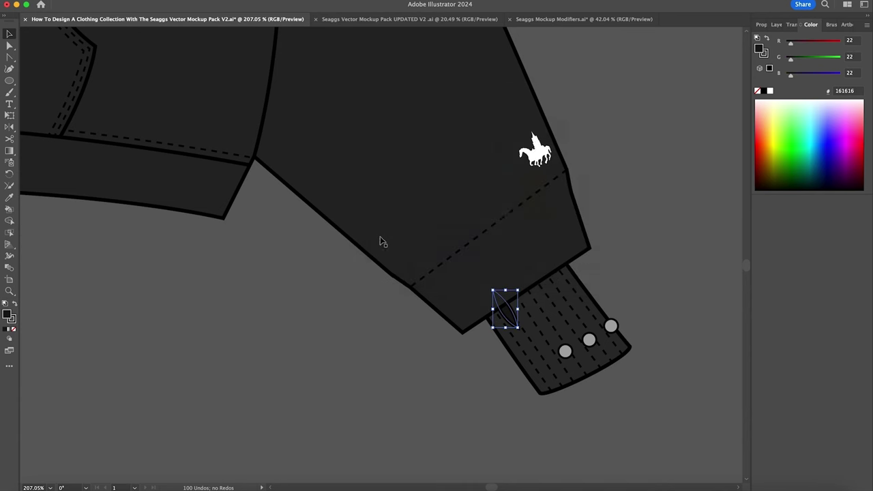
# Fill the thumb hole of the left-hand wrist sleeve with near-black 161616.
pyautogui.hscroll(-10, 379, 236)
pyautogui.hscroll(-15, 397, 242)
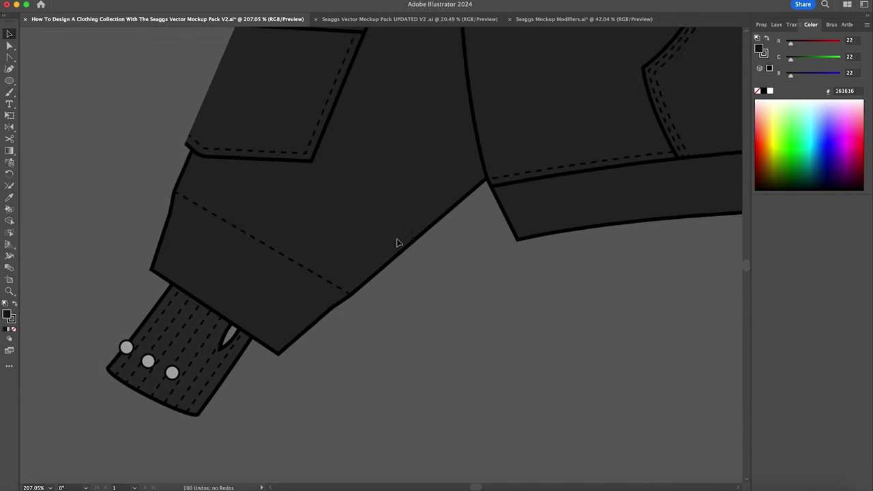
pyautogui.click(313, 341)
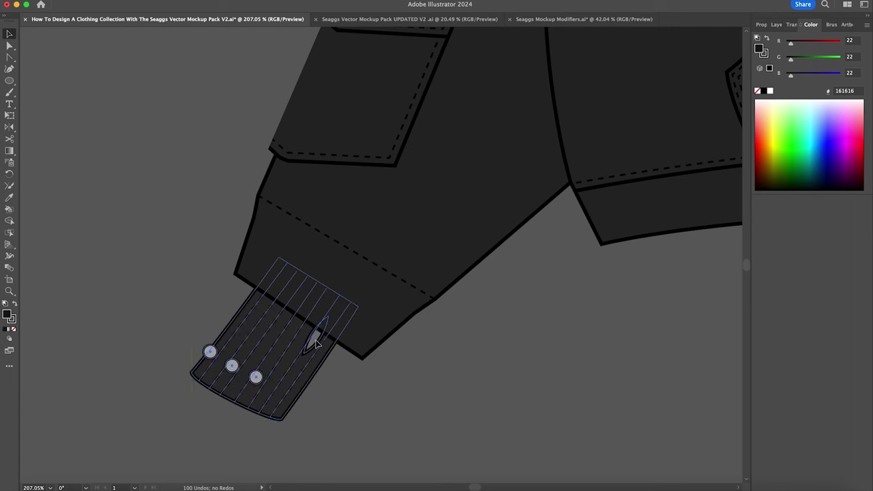
pyautogui.click(384, 396)
pyautogui.click(313, 336)
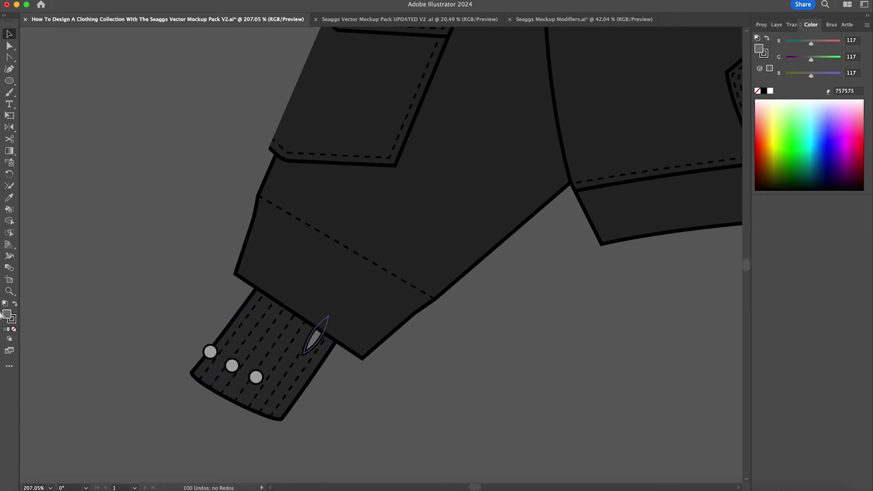
pyautogui.doubleClick(8, 314)
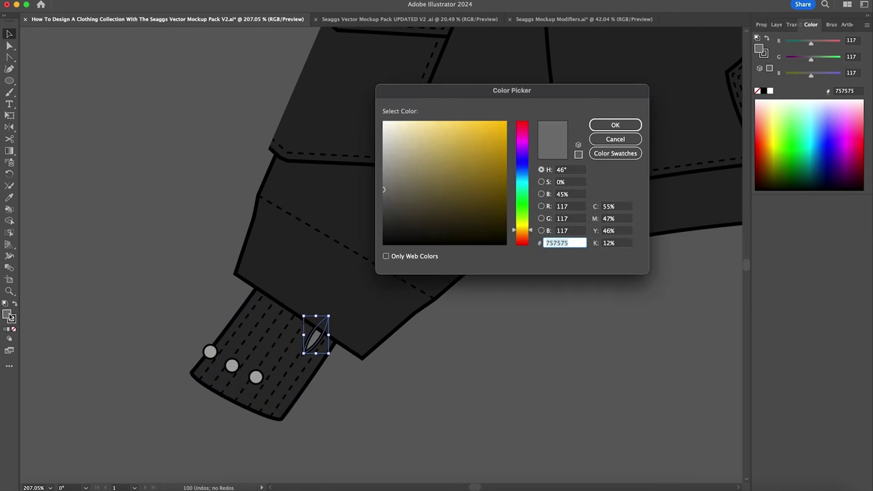
pyautogui.write('161616')
pyautogui.press('Return')
pyautogui.click(458, 330)
# Fill the face opening of the dark hoodie's hood with pure black 000000.
pyautogui.press('z')
pyautogui.moveTo(472, 266); pyautogui.dragTo(366, 262)
pyautogui.hscroll(4, 531, 243)
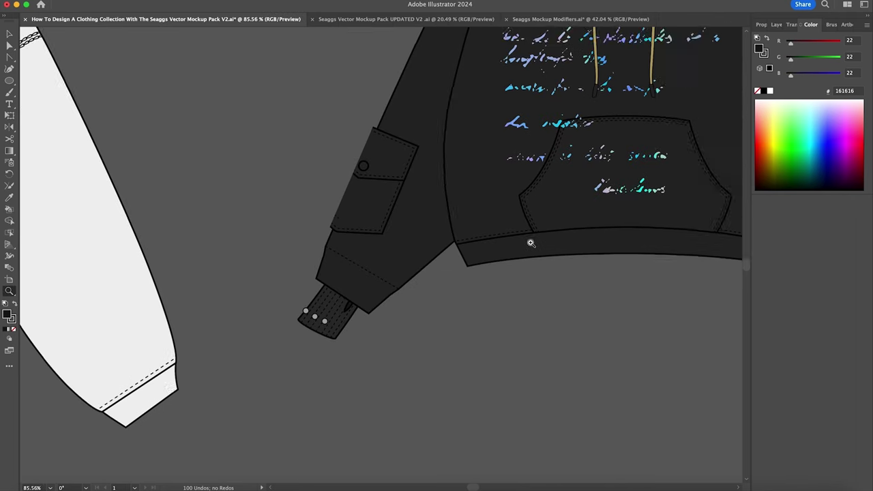
pyautogui.hscroll(3, 336, 332)
pyautogui.scroll(2, 336, 332)
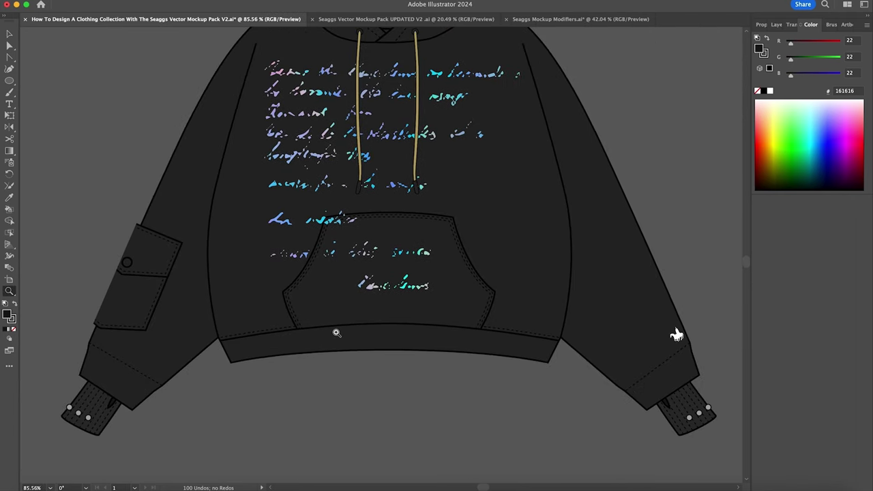
pyautogui.moveTo(407, 290); pyautogui.dragTo(344, 311)
pyautogui.scroll(2, 379, 301)
pyautogui.press('v')
pyautogui.click(399, 104)
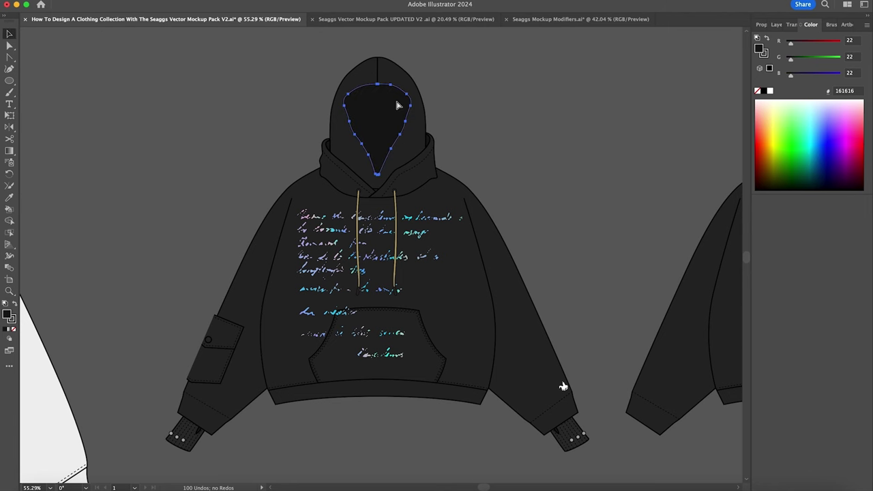
pyautogui.doubleClick(8, 316)
pyautogui.moveTo(396, 237); pyautogui.dragTo(363, 266)
pyautogui.click(615, 127)
pyautogui.click(494, 168)
# Review the finished dark hoodie among the collection's other garments and examine the agenda list beside it.
pyautogui.press('z')
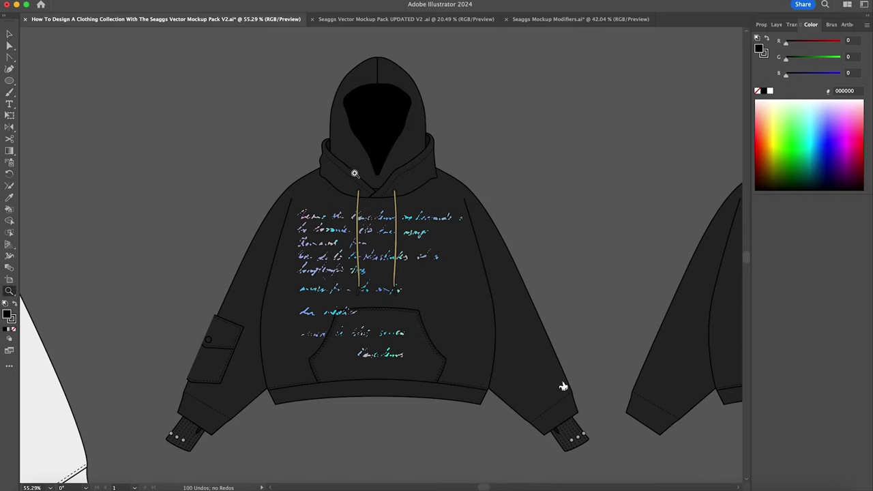
pyautogui.moveTo(543, 168); pyautogui.dragTo(457, 168)
pyautogui.hscroll(3, 454, 168)
pyautogui.scroll(2, 455, 168)
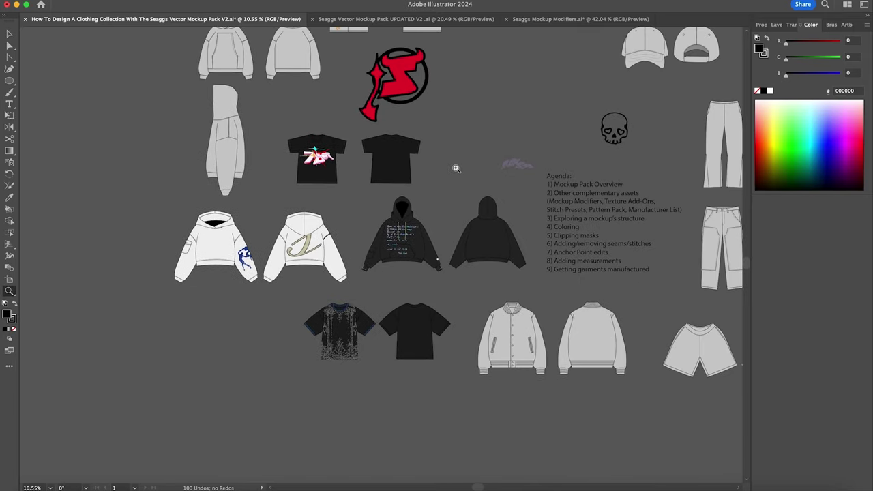
pyautogui.scroll(3, 456, 168)
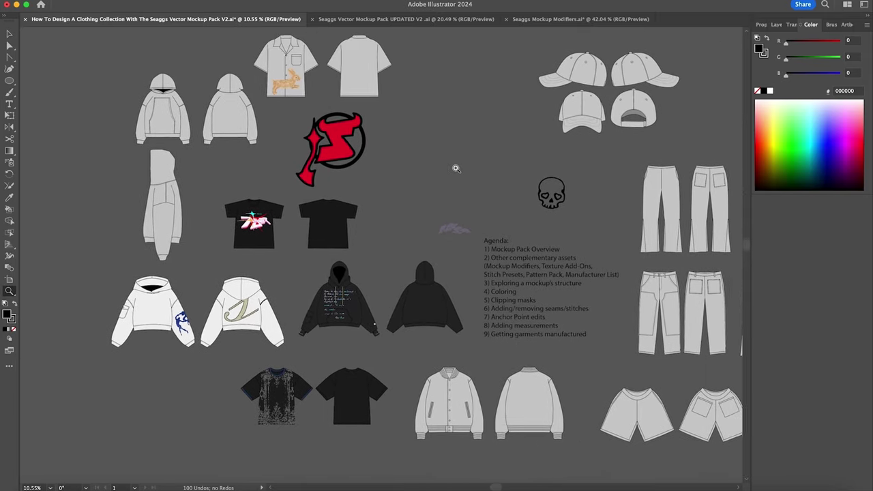
pyautogui.hscroll(1, 456, 169)
pyautogui.moveTo(484, 294); pyautogui.dragTo(559, 304)
pyautogui.hscroll(2, 559, 305)
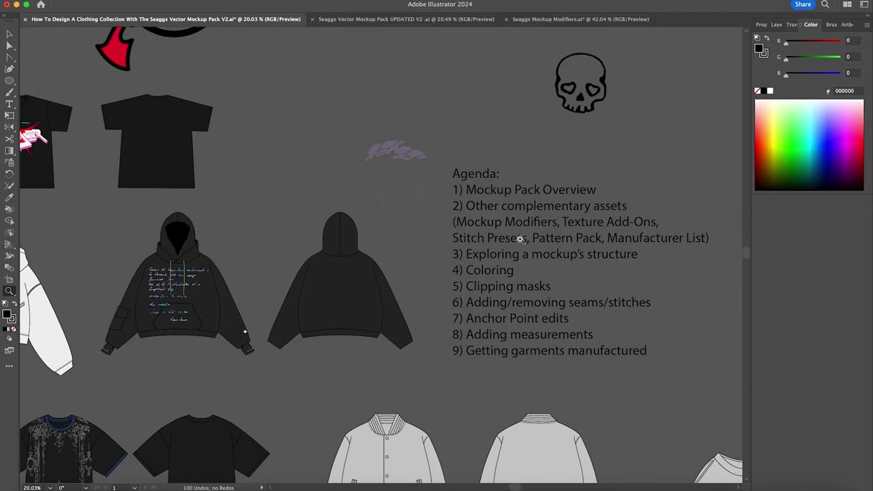
pyautogui.hscroll(-3, 525, 235)
pyautogui.scroll(-1, 522, 234)
pyautogui.hscroll(3, 405, 220)
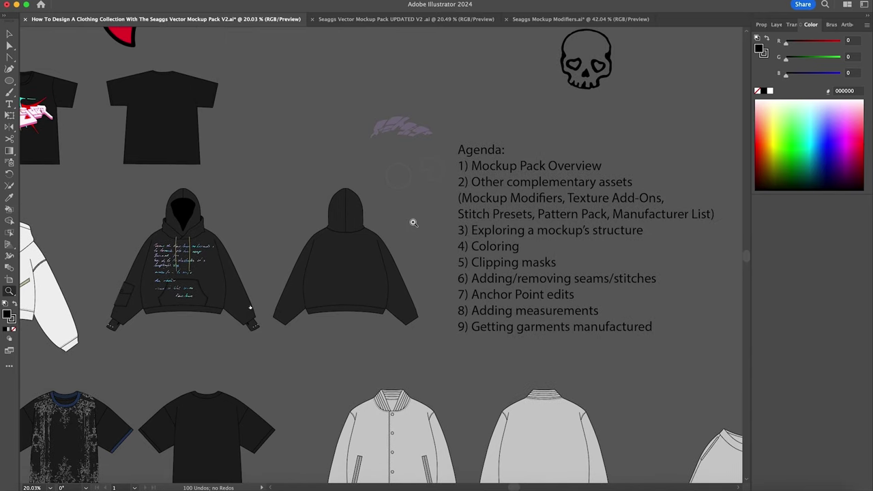
pyautogui.hscroll(-2, 384, 283)
pyautogui.scroll(-1, 384, 283)
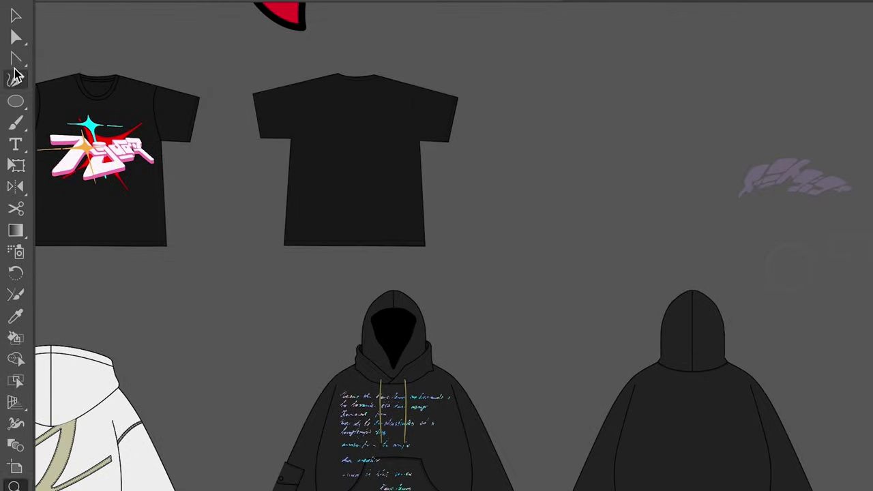
# Switch to the Anchor Point tool for editing path points.
pyautogui.click(11, 62)
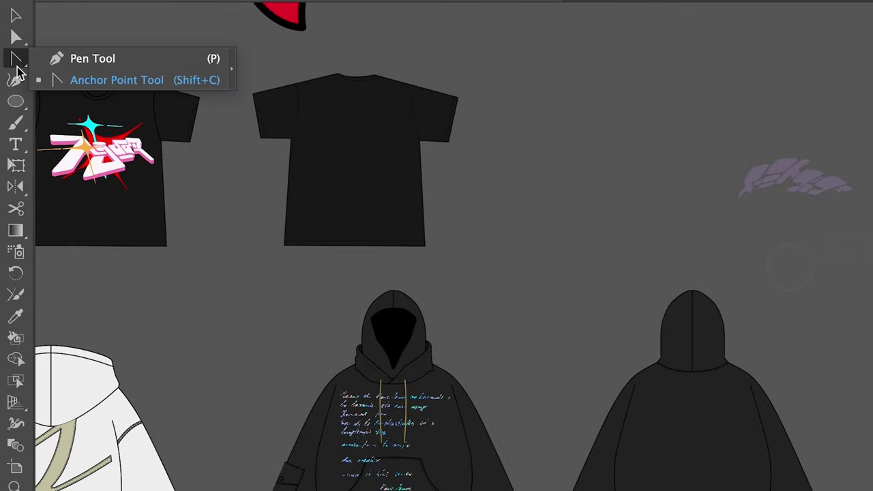
pyautogui.click(80, 88)
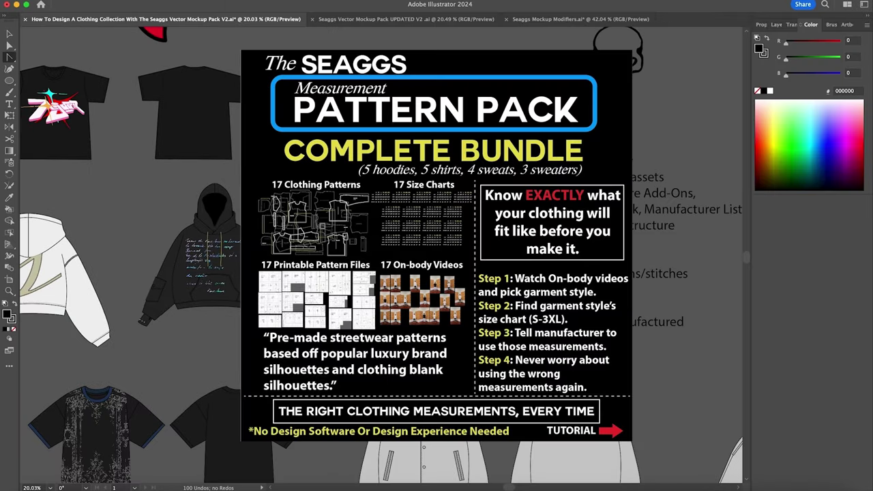